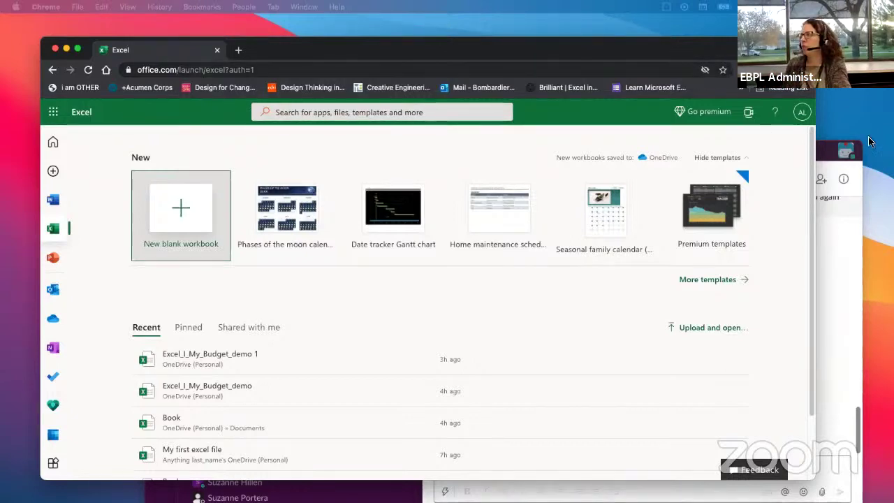
Step: Bring Slack forward, open the #classes channel, and move the Notion handout window onto this screen
{"action": "left_click", "coordinate": [837, 235]}
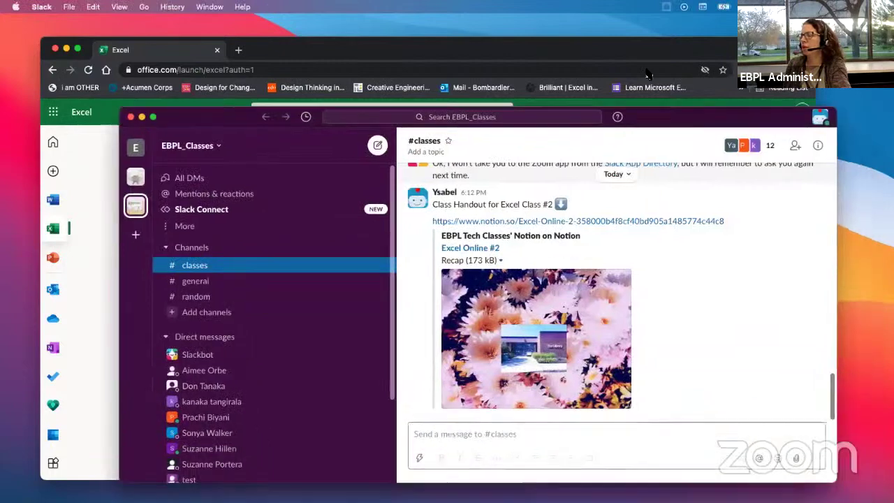
{"action": "left_click_drag", "start_coordinate": [649, 75], "coordinate": [642, 62]}
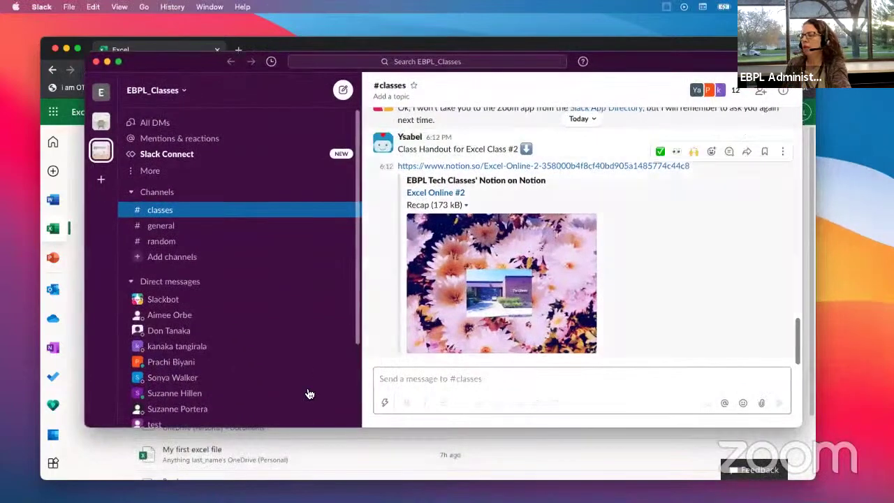
{"action": "left_click", "coordinate": [162, 214]}
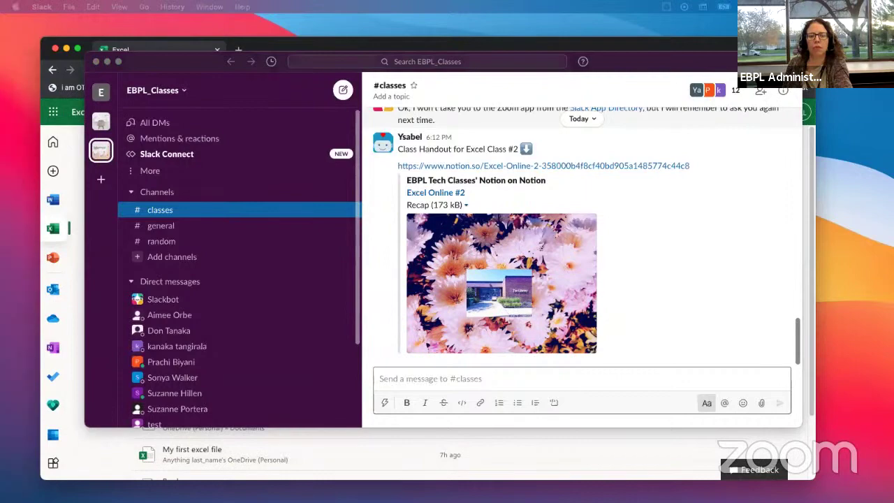
{"action": "left_click_drag", "start_coordinate": [1, 73], "coordinate": [538, 69]}
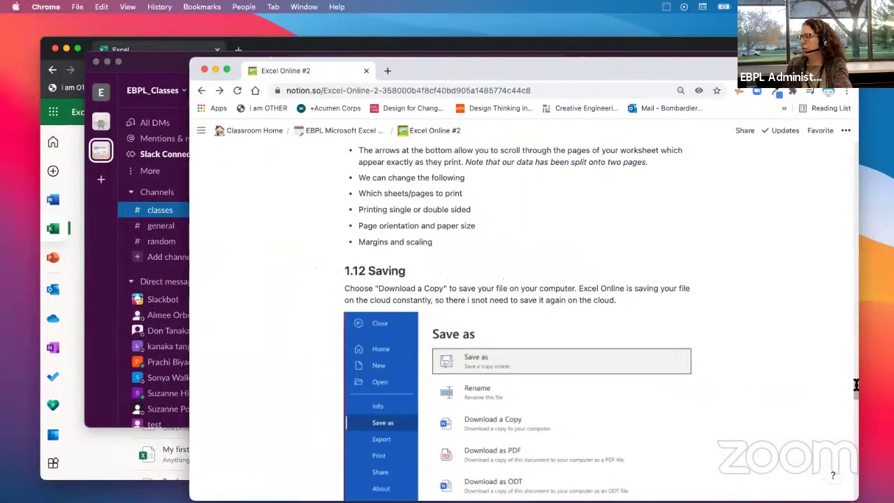
Step: Scroll through the Excel Online #2 handout in Notion, then bring the Excel start page forward
{"action": "left_click_drag", "start_coordinate": [856, 387], "coordinate": [862, 183]}
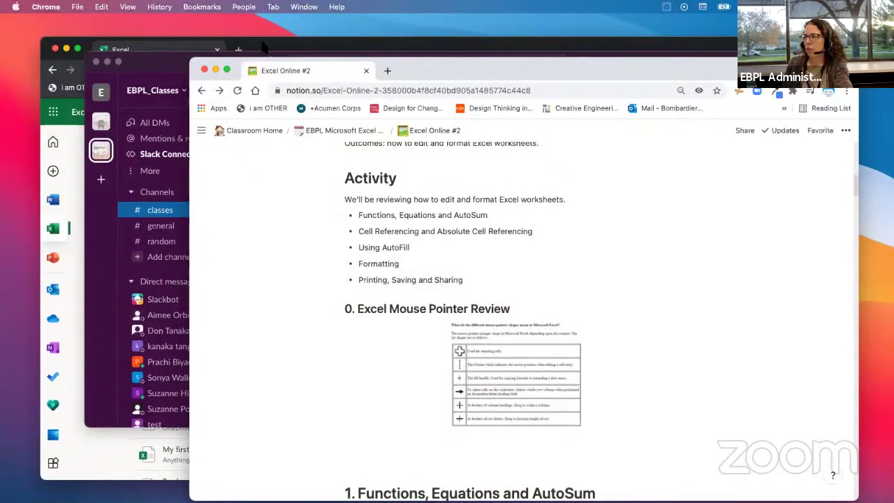
{"action": "left_click", "coordinate": [266, 48]}
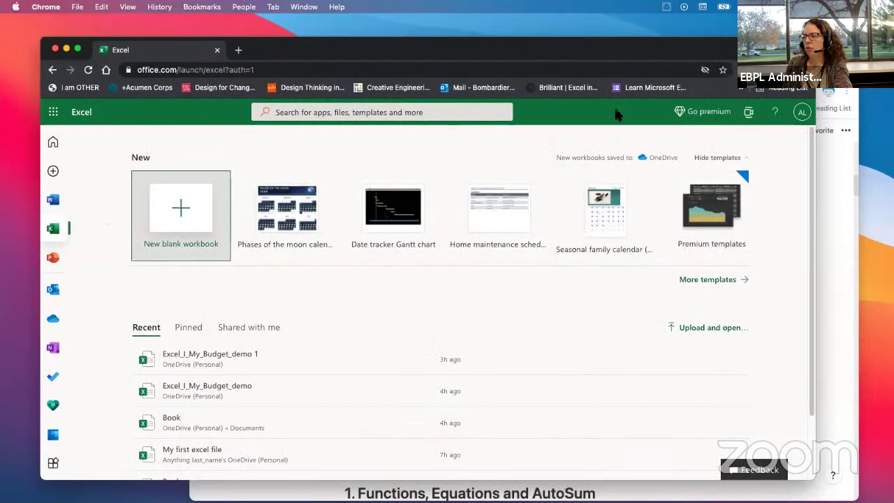
Step: Move the Notion window to the other display and widen the Excel window to the screen edge
{"action": "left_click_drag", "start_coordinate": [478, 49], "coordinate": [487, 50]}
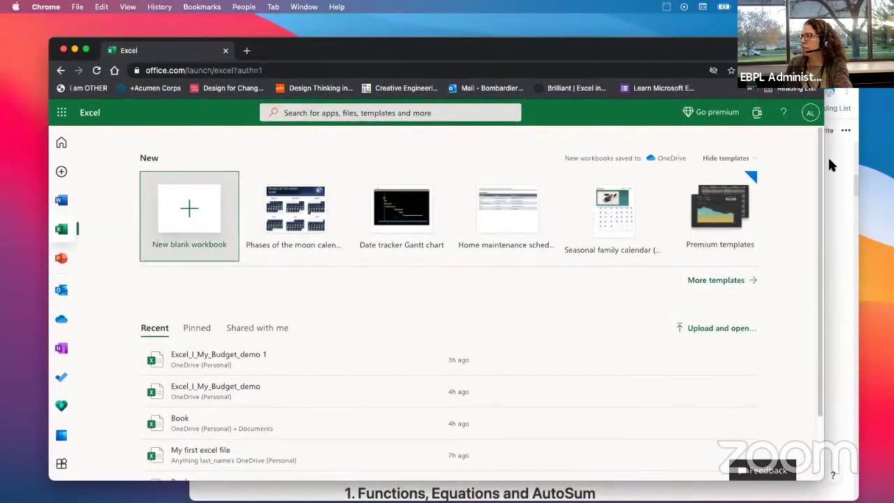
{"action": "left_click_drag", "start_coordinate": [823, 162], "coordinate": [814, 168]}
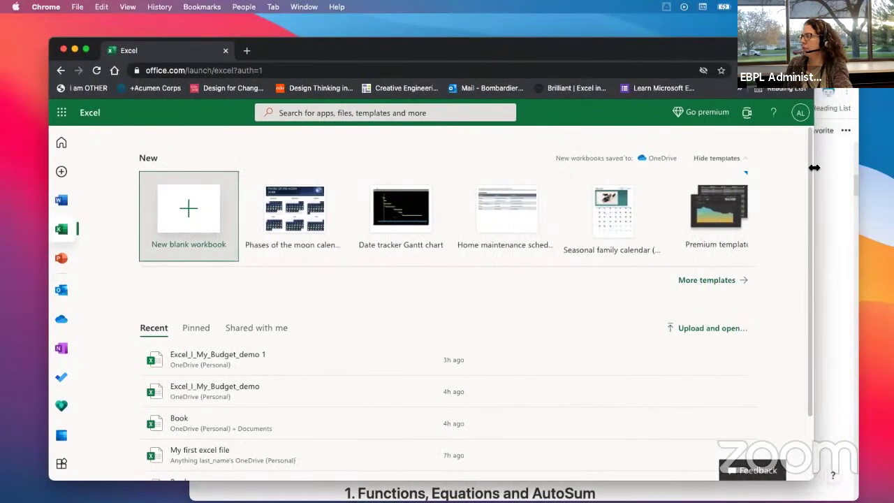
{"action": "left_click_drag", "start_coordinate": [836, 72], "coordinate": [1, 71]}
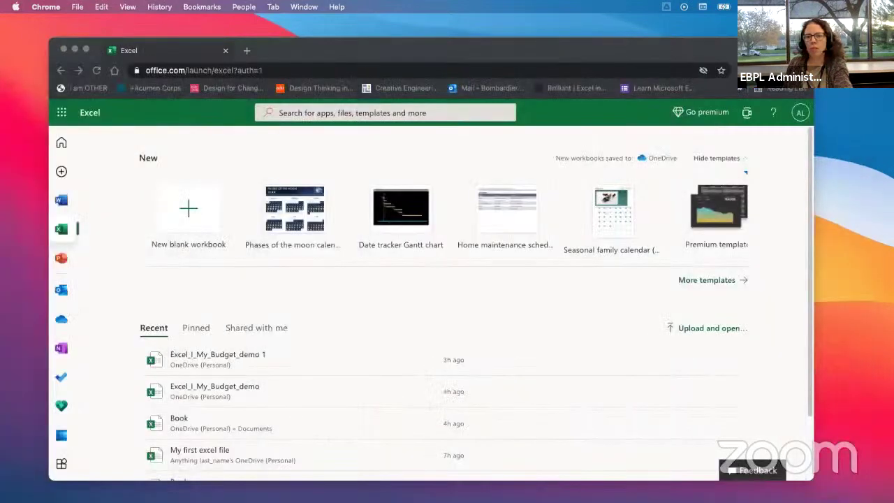
{"action": "left_click", "coordinate": [809, 178]}
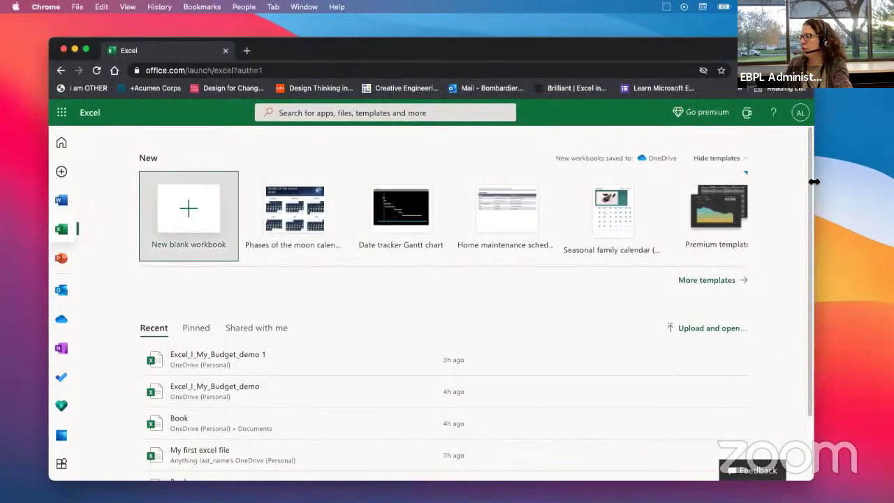
{"action": "left_click_drag", "start_coordinate": [812, 183], "coordinate": [893, 183]}
Step: Zoom the Excel start page in two steps and make its window taller at the top-left
{"action": "left_click", "coordinate": [884, 70]}
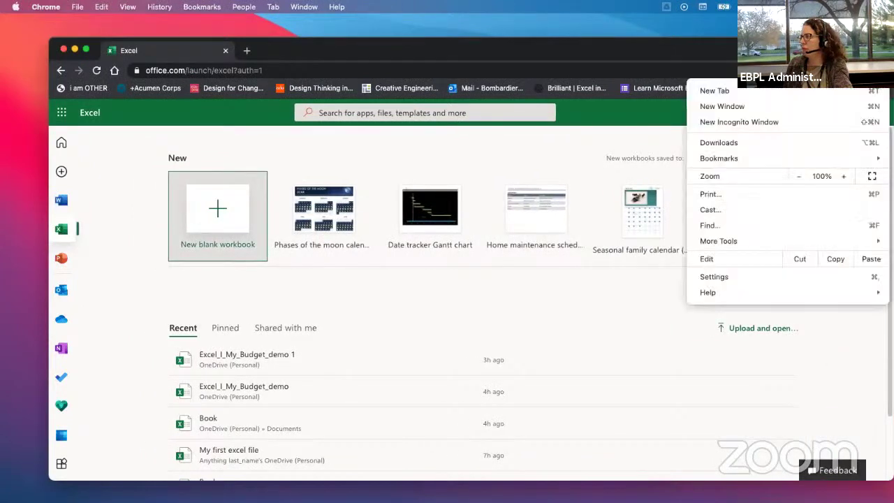
{"action": "left_click", "coordinate": [845, 176]}
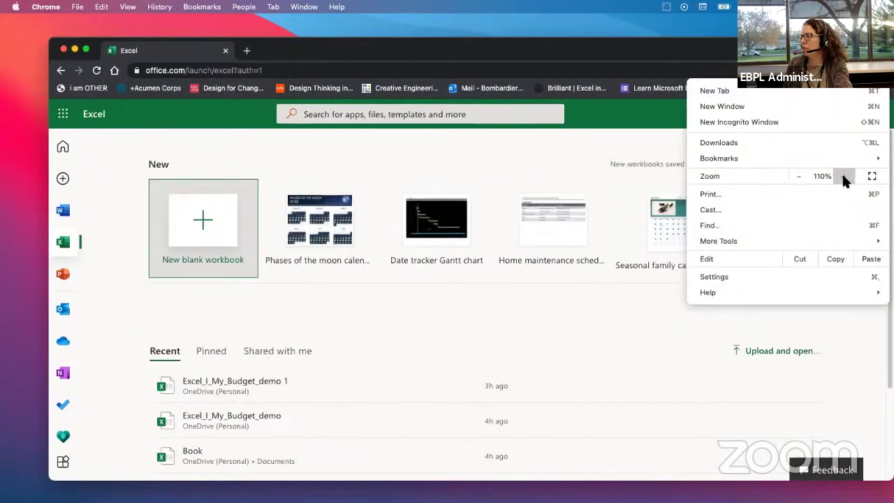
{"action": "left_click", "coordinate": [845, 177]}
{"action": "left_click", "coordinate": [545, 24]}
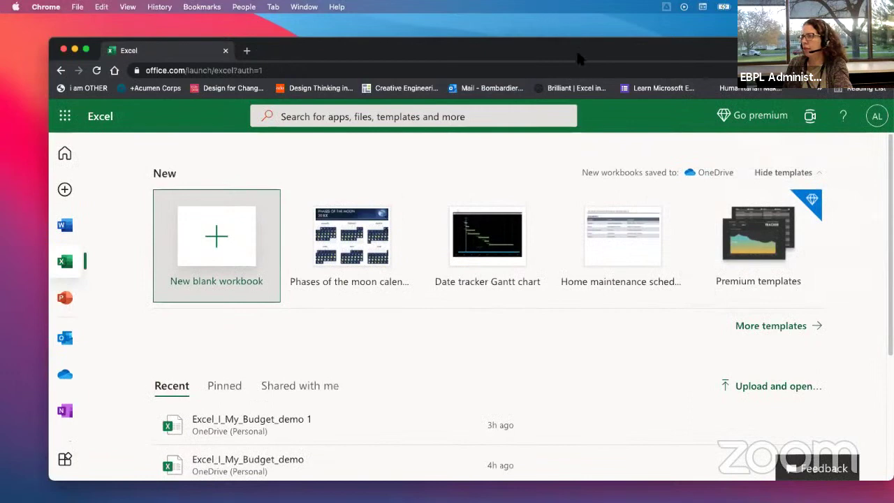
{"action": "left_click_drag", "start_coordinate": [578, 47], "coordinate": [552, 32]}
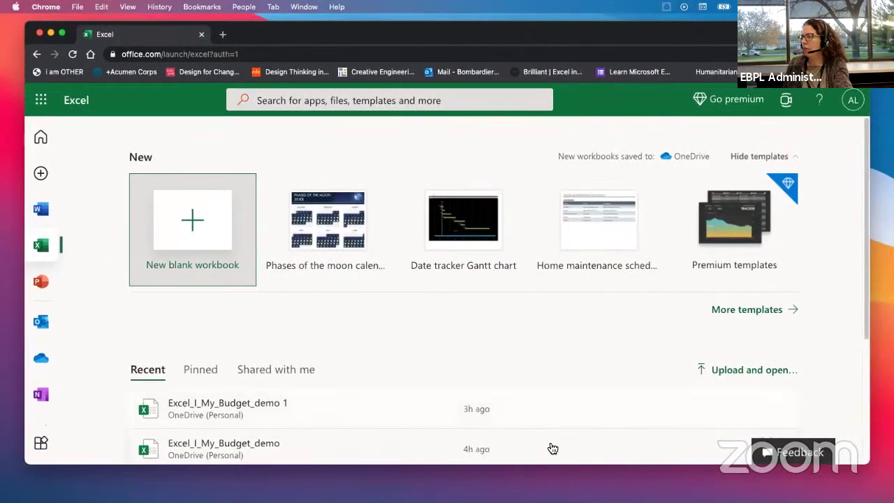
{"action": "left_click_drag", "start_coordinate": [552, 465], "coordinate": [550, 483]}
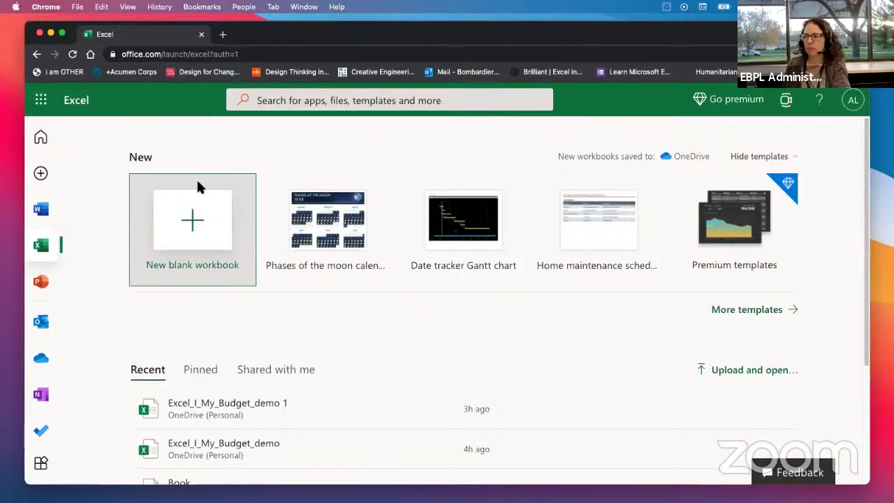
Step: Create a new blank workbook and re-verify the Microsoft account by entering its password
{"action": "left_click", "coordinate": [192, 220]}
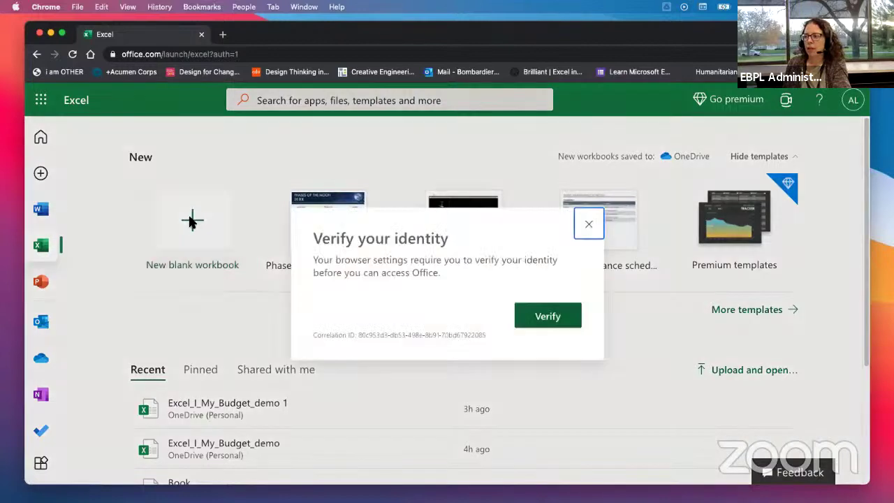
{"action": "left_click", "coordinate": [543, 316]}
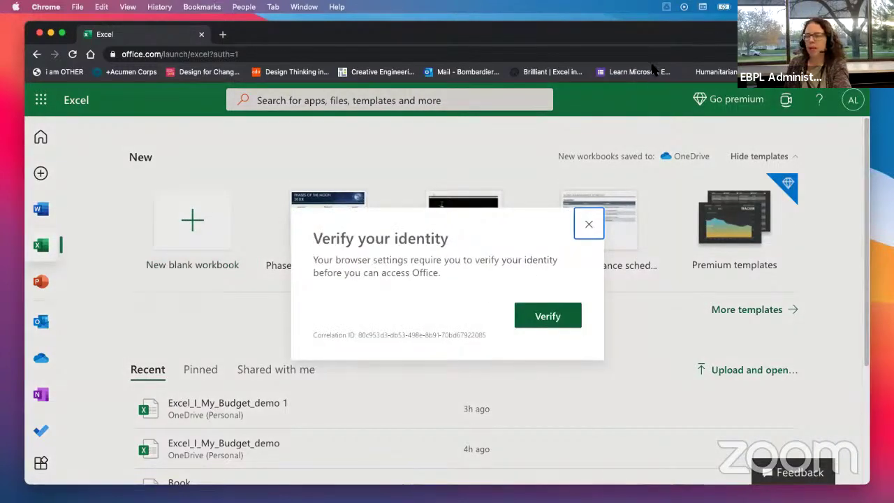
{"action": "left_click", "coordinate": [549, 320]}
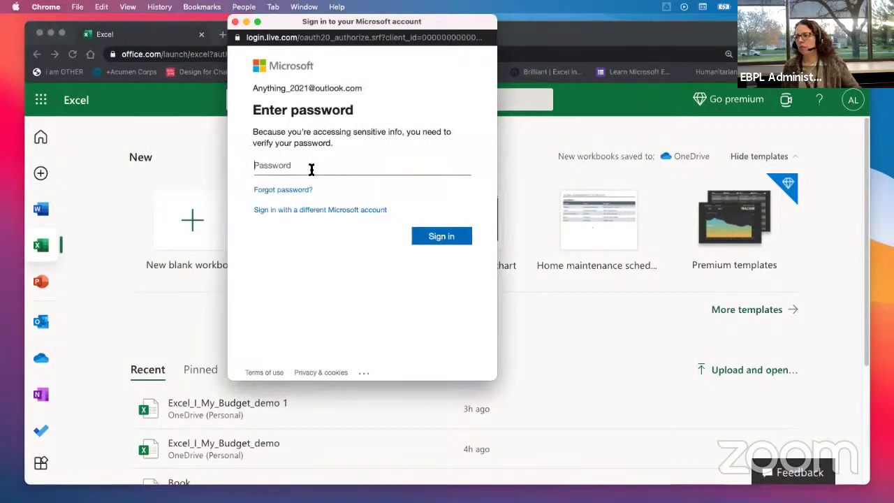
{"action": "left_click", "coordinate": [312, 169]}
{"action": "type", "text": "•"}
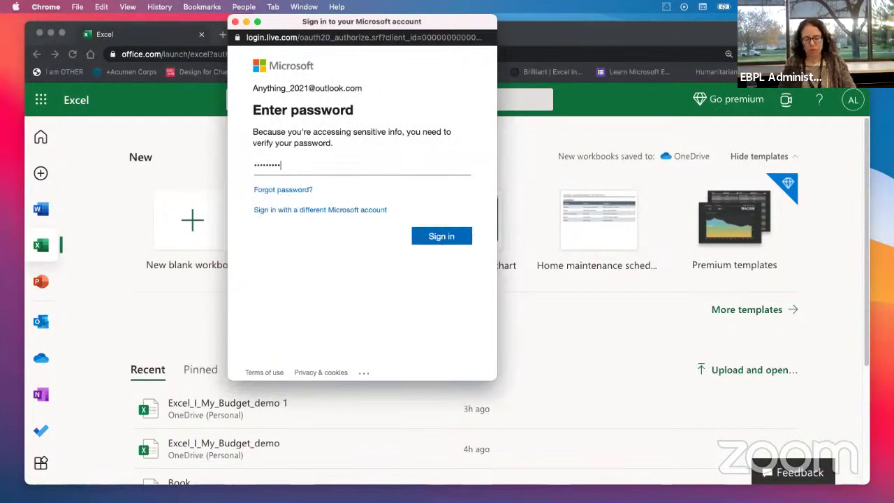
{"action": "key", "text": "Return"}
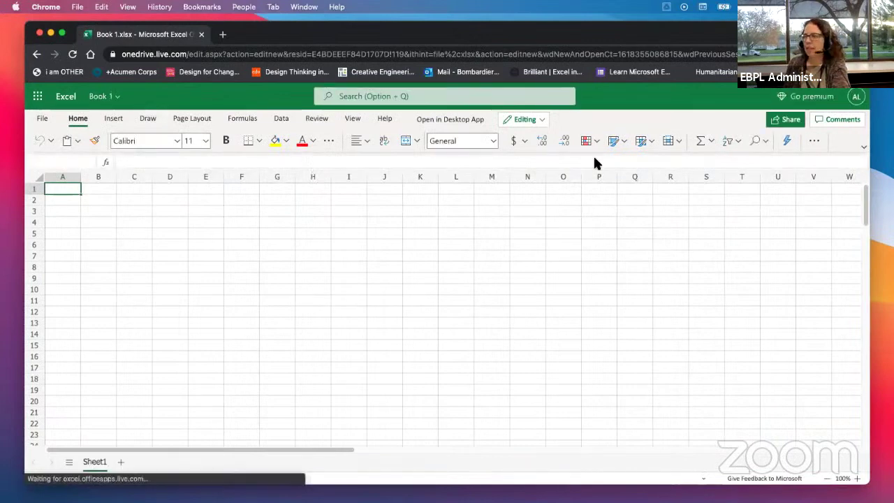
Step: Zoom the Book 1 sheet to 125%, dismiss the version-history tip, and bring Notion over
{"action": "left_click", "coordinate": [862, 53]}
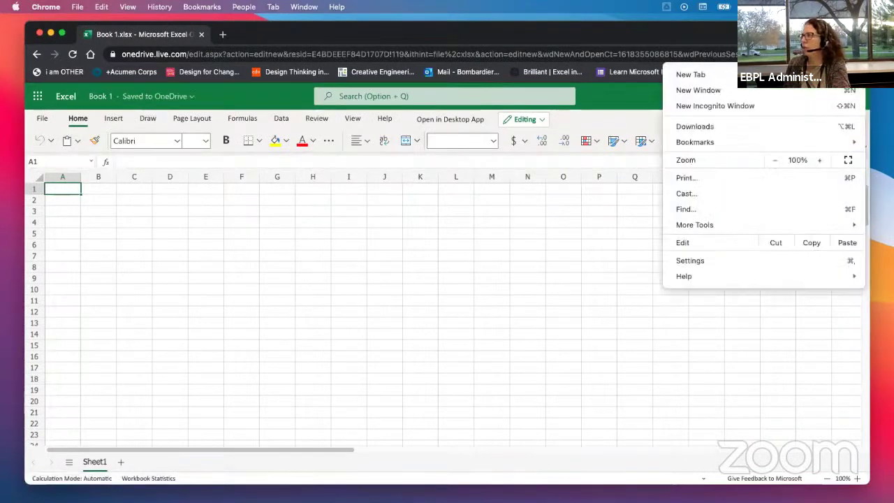
{"action": "left_click", "coordinate": [817, 160]}
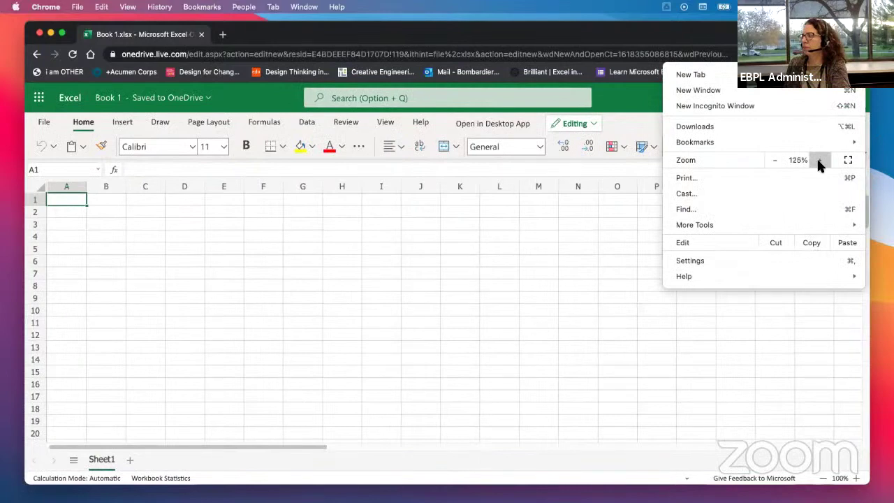
{"action": "left_click", "coordinate": [817, 160]}
{"action": "left_click", "coordinate": [326, 134]}
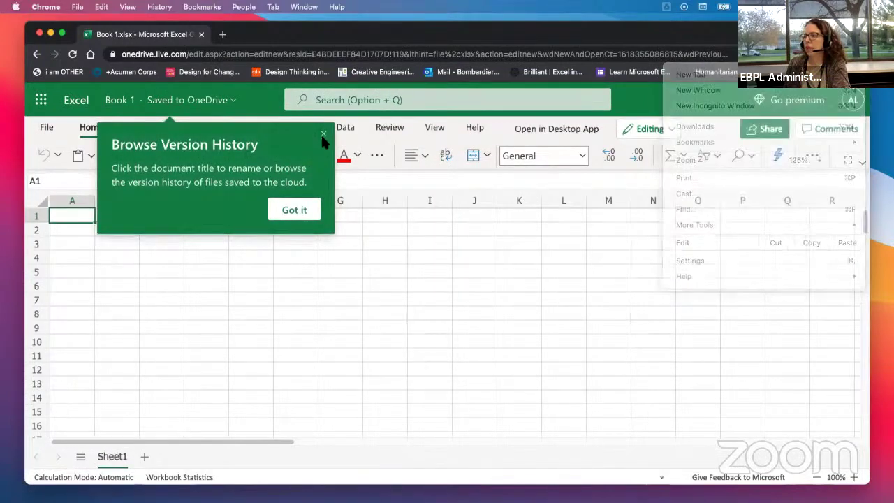
{"action": "left_click", "coordinate": [292, 218]}
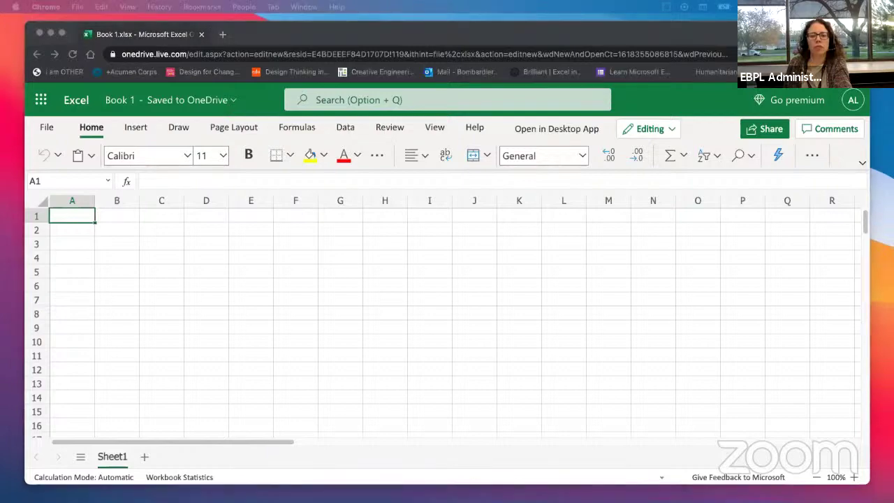
{"action": "left_click_drag", "start_coordinate": [1, 97], "coordinate": [396, 62]}
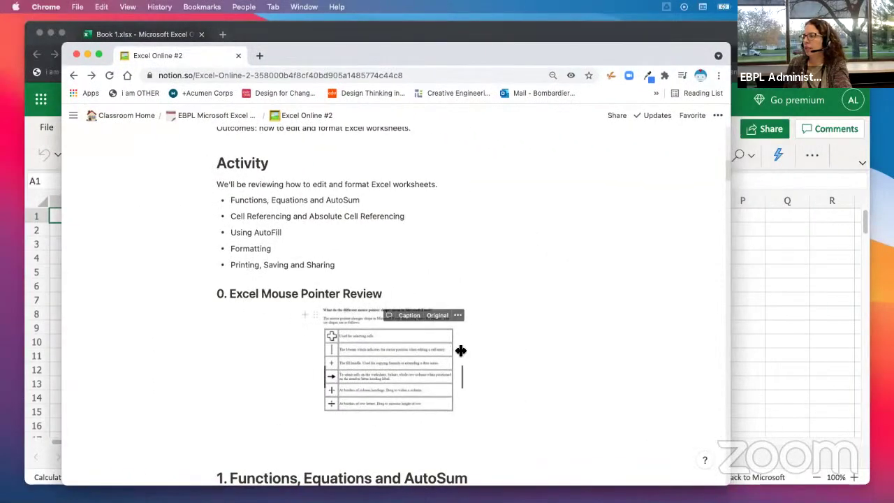
Step: Scroll the Notion handout and enlarge the Mouse Pointer Review image, then return to Excel
{"action": "left_click_drag", "start_coordinate": [463, 374], "coordinate": [528, 392]}
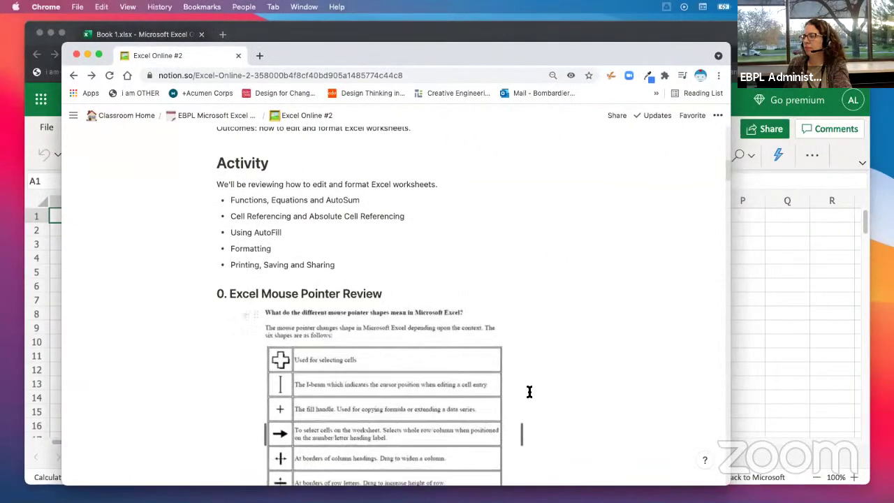
{"action": "scroll", "coordinate": [533, 300], "scroll_direction": "up", "scroll_amount": 3}
{"action": "scroll", "coordinate": [533, 300], "scroll_direction": "up", "scroll_amount": 3}
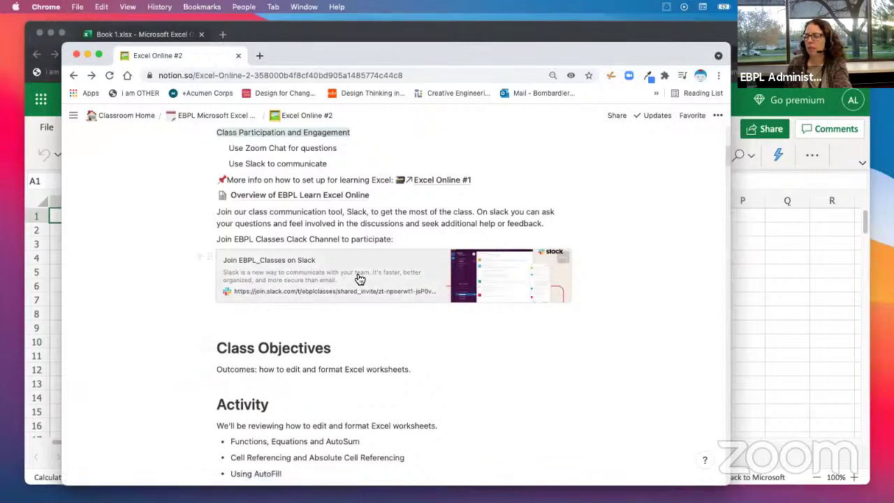
{"action": "scroll", "coordinate": [389, 287], "scroll_direction": "down", "scroll_amount": 1}
{"action": "scroll", "coordinate": [390, 286], "scroll_direction": "down", "scroll_amount": 5}
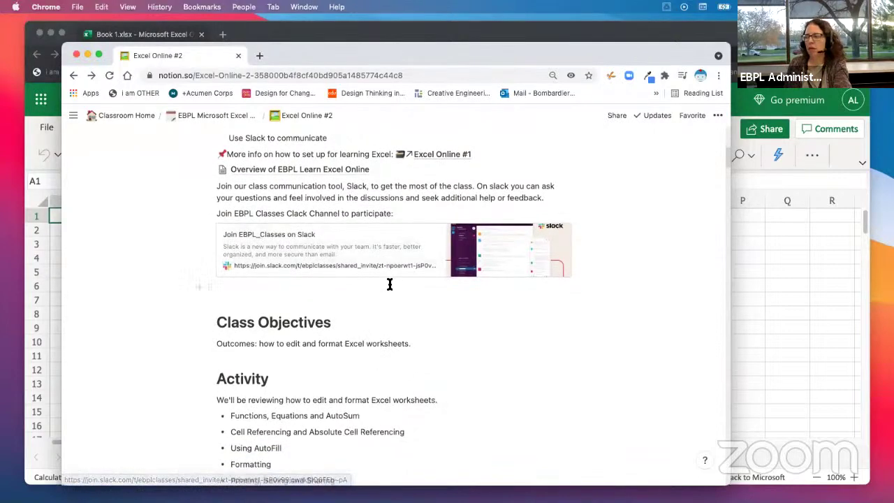
{"action": "scroll", "coordinate": [388, 287], "scroll_direction": "down", "scroll_amount": 5}
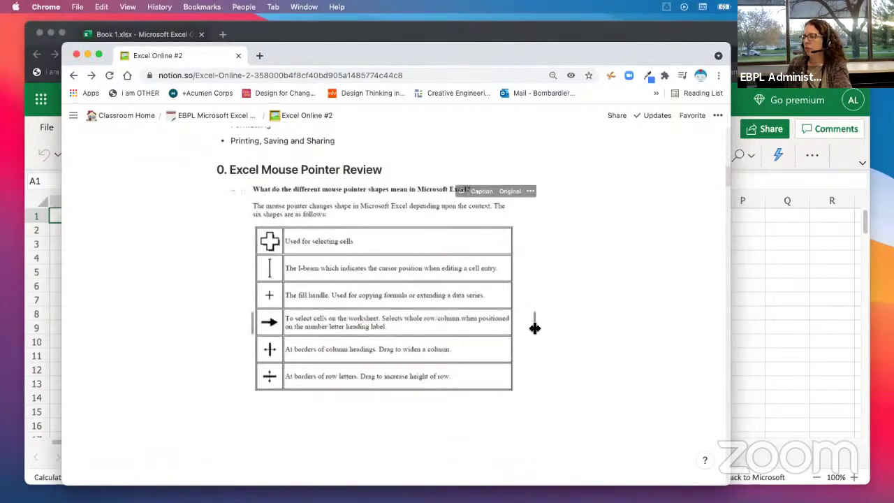
{"action": "left_click_drag", "start_coordinate": [535, 323], "coordinate": [635, 325]}
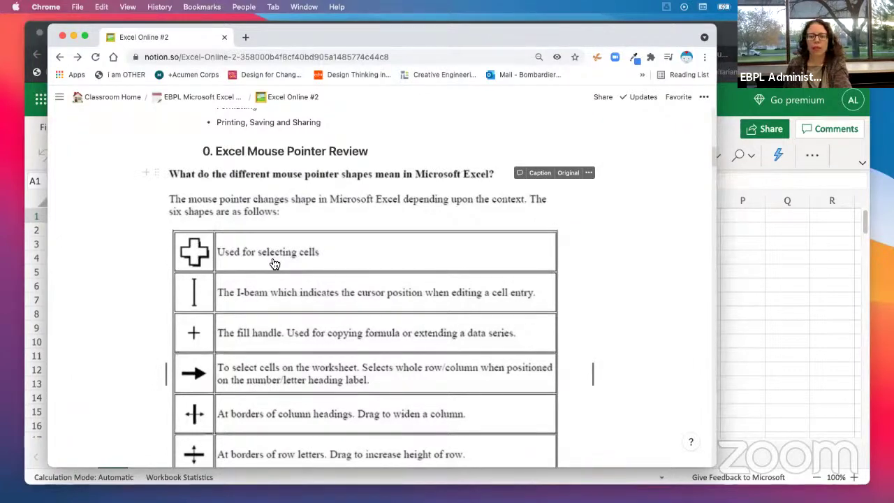
{"action": "left_click", "coordinate": [731, 41]}
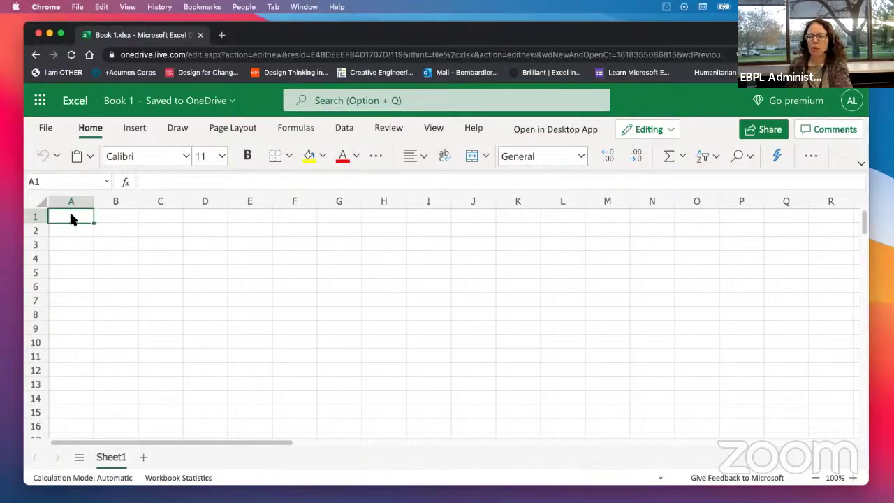
Step: Enter the letter r in cell B1
{"action": "left_click", "coordinate": [121, 218]}
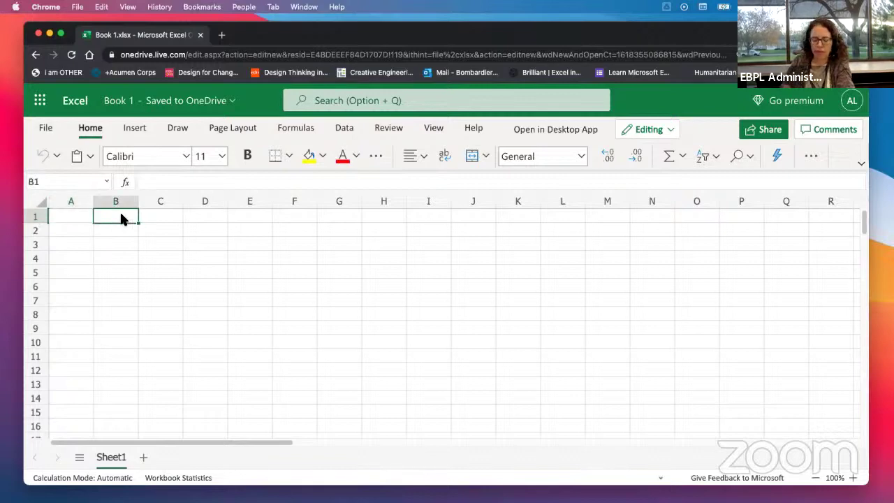
{"action": "type", "text": "r"}
{"action": "key", "text": "Return"}
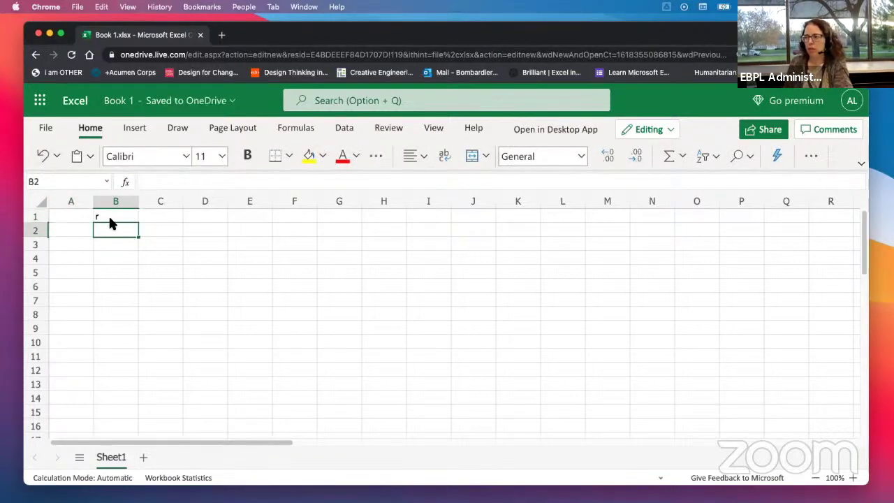
Step: Select cells B1 through F1 and move the Excel window down
{"action": "left_click", "coordinate": [110, 212]}
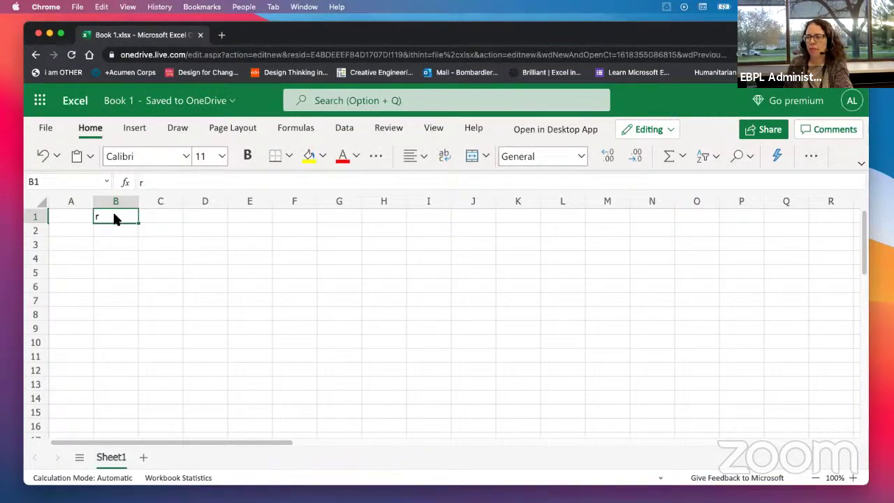
{"action": "key", "text": "shift+Right"}
{"action": "key", "text": "shift+Right"}
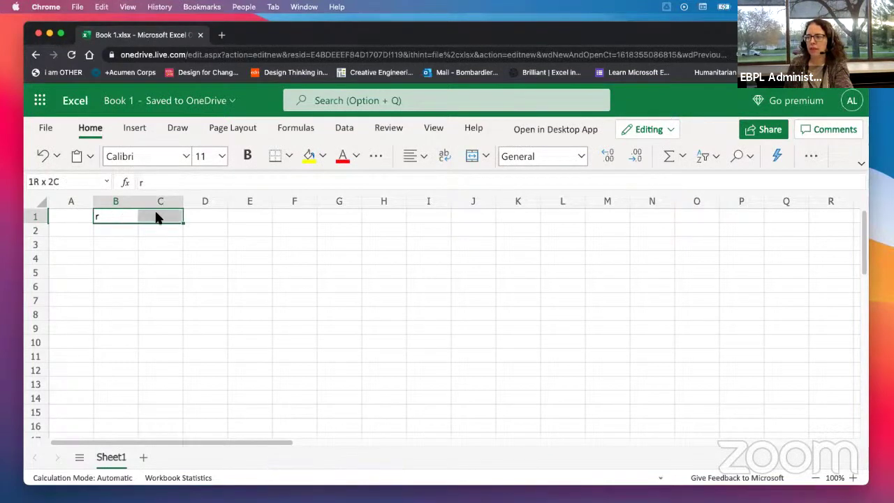
{"action": "left_click_drag", "start_coordinate": [123, 216], "coordinate": [305, 221]}
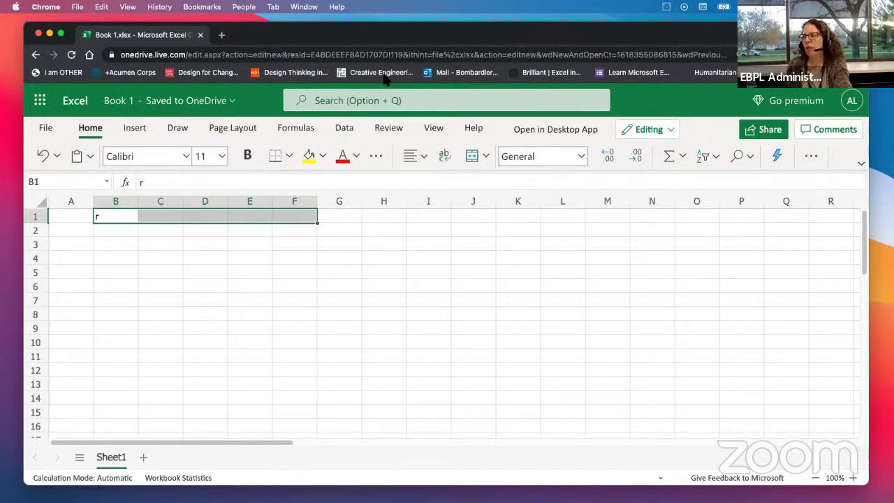
{"action": "left_click_drag", "start_coordinate": [683, 35], "coordinate": [661, 123]}
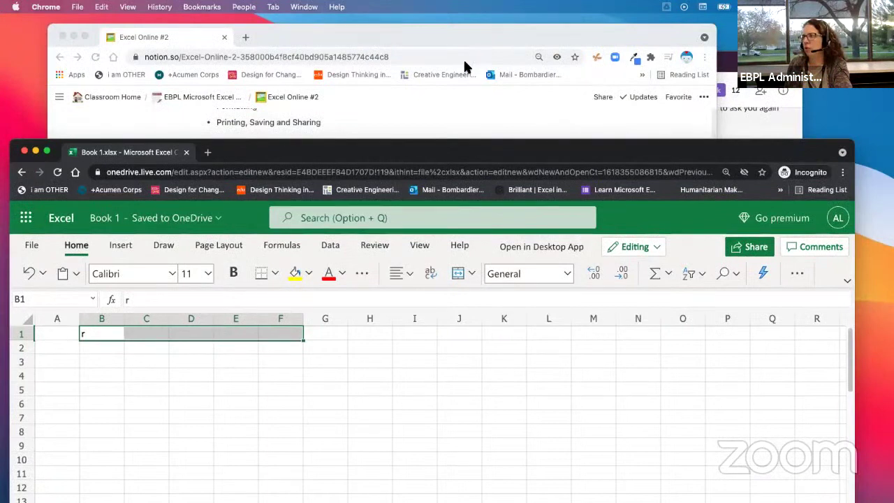
Step: Move the Excel window back up and drag the r from cell B1 to G2
{"action": "left_click", "coordinate": [681, 42]}
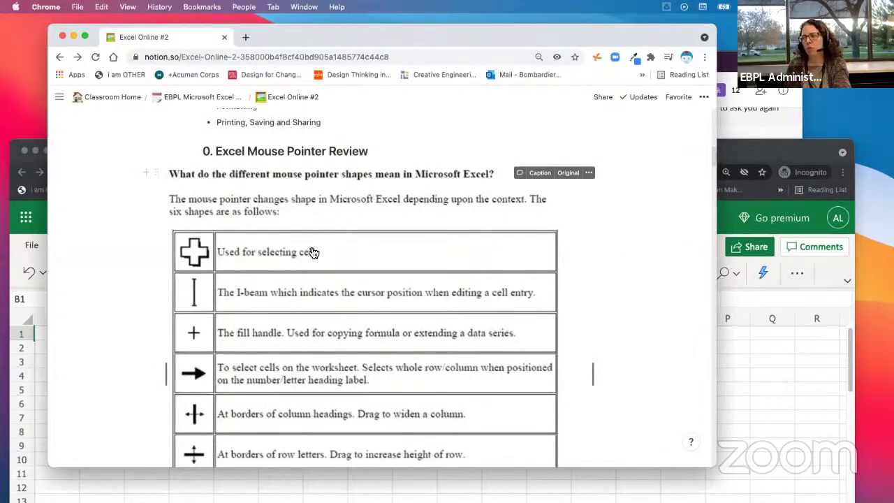
{"action": "left_click", "coordinate": [782, 143]}
{"action": "left_click_drag", "start_coordinate": [781, 146], "coordinate": [798, 102]}
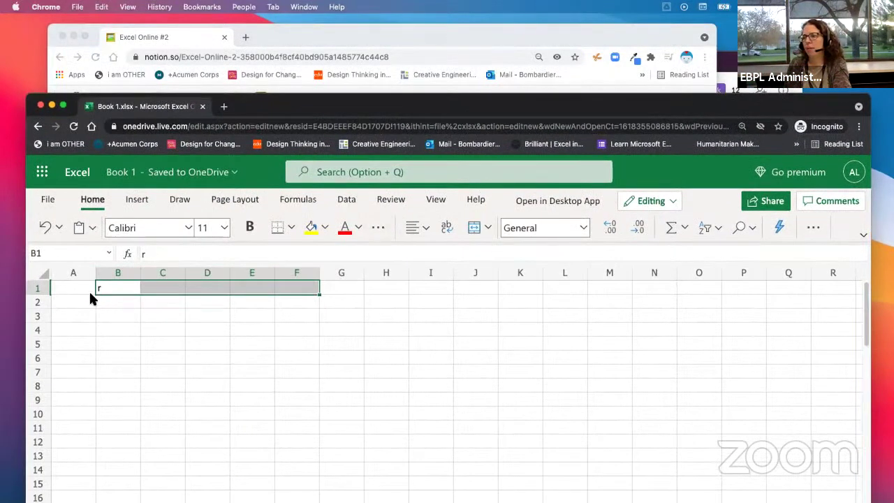
{"action": "left_click", "coordinate": [123, 315]}
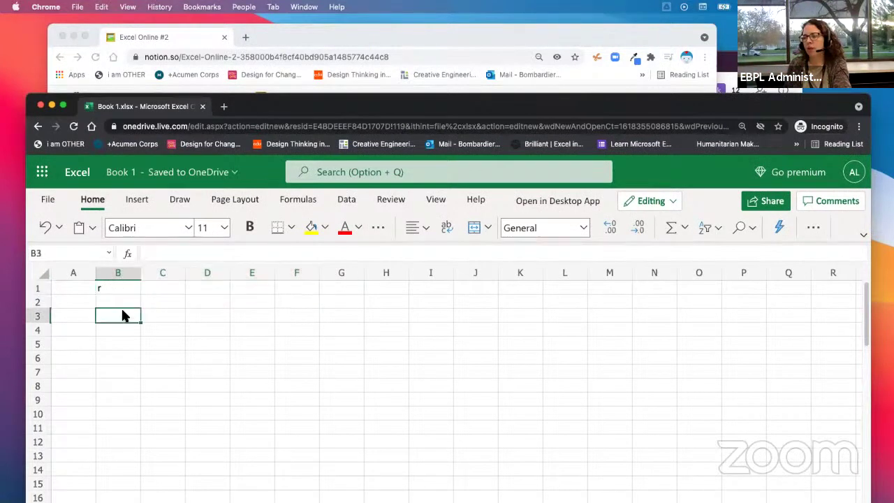
{"action": "left_click", "coordinate": [123, 288]}
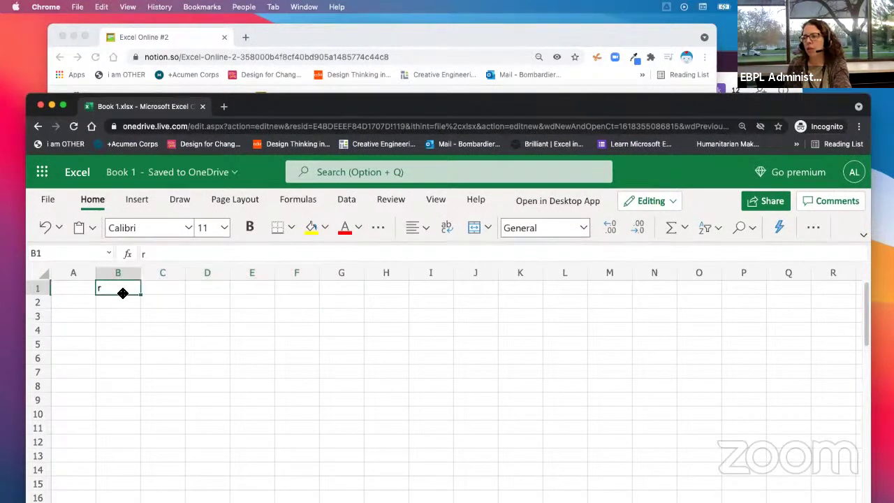
{"action": "left_click_drag", "start_coordinate": [121, 293], "coordinate": [325, 298]}
Step: Practise selecting cells B3, B1, B5 and the range B1:E1
{"action": "left_click", "coordinate": [112, 313]}
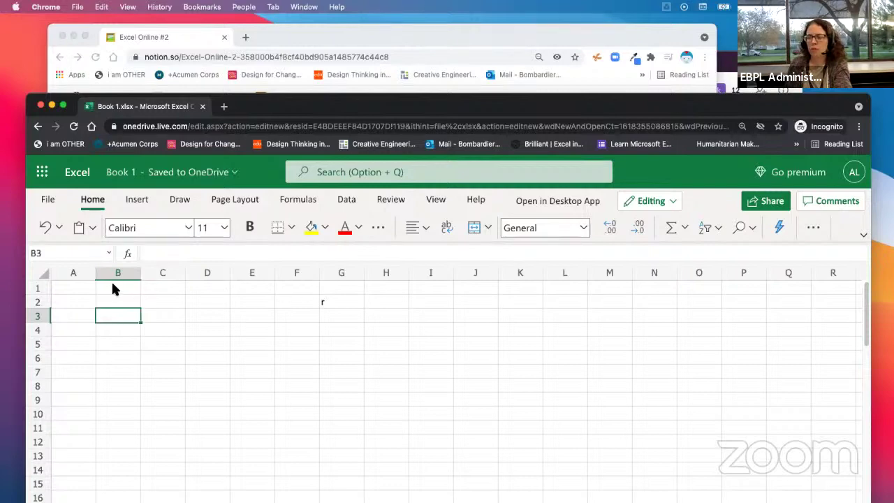
{"action": "left_click", "coordinate": [111, 285]}
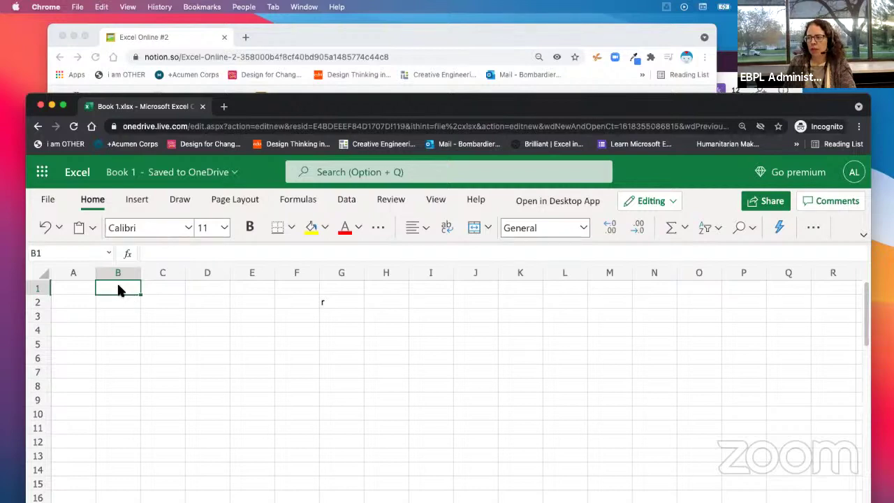
{"action": "left_click_drag", "start_coordinate": [122, 292], "coordinate": [276, 297]}
{"action": "left_click", "coordinate": [134, 348]}
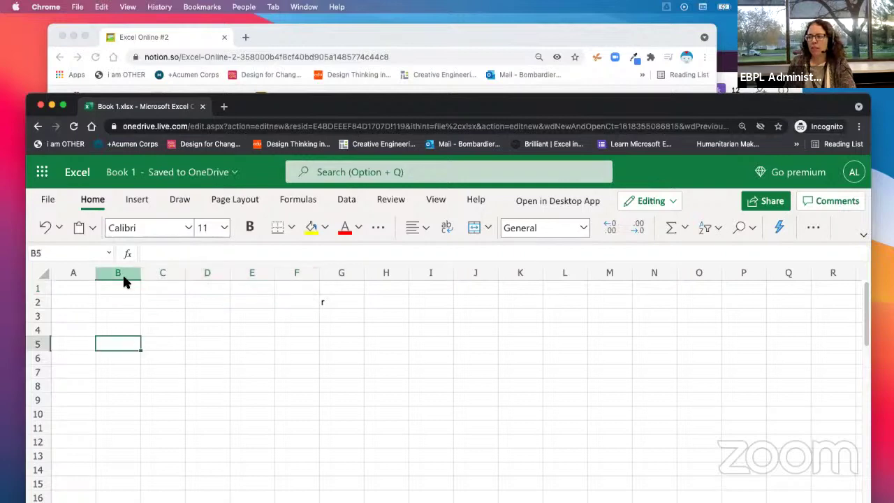
{"action": "left_click", "coordinate": [123, 286]}
{"action": "mouse_move", "coordinate": [120, 290]}
{"action": "left_mouse_down"}
{"action": "mouse_move", "coordinate": [122, 307]}
{"action": "mouse_move", "coordinate": [120, 291]}
{"action": "left_mouse_up"}
Step: Move the r from G2 to cell M9 and select a block across rows 1 to 3
{"action": "left_click", "coordinate": [341, 305]}
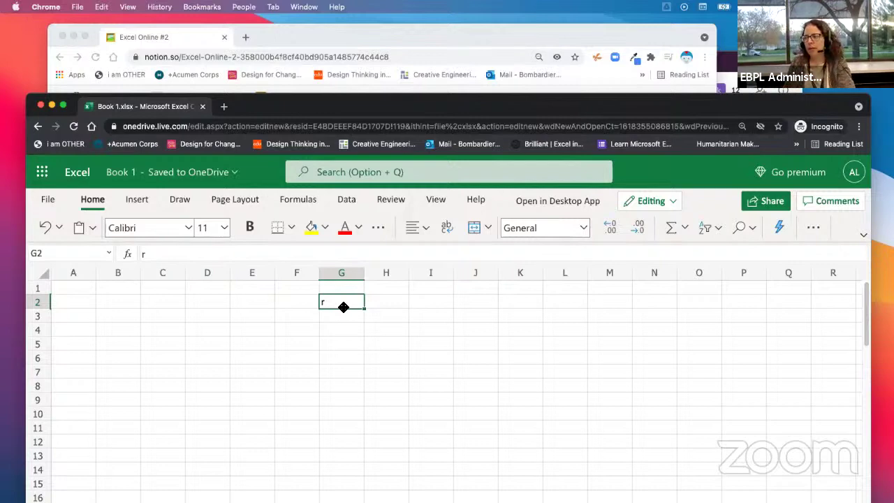
{"action": "left_click_drag", "start_coordinate": [343, 307], "coordinate": [595, 406]}
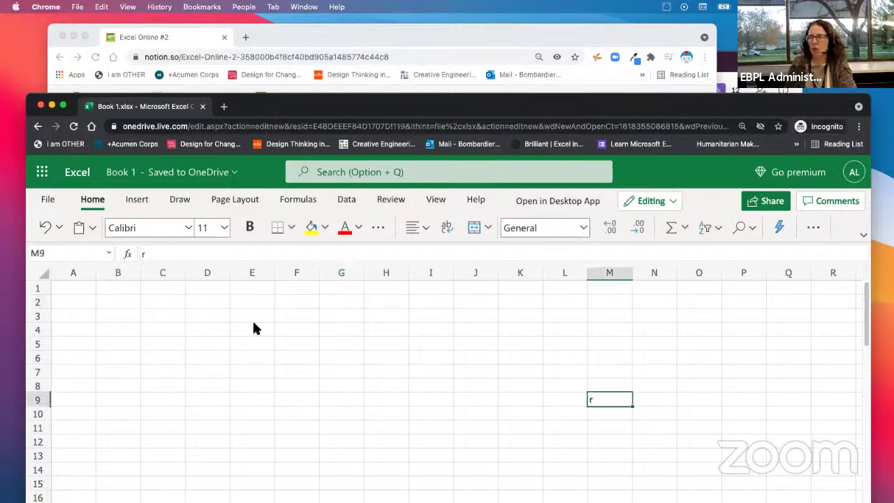
{"action": "left_click_drag", "start_coordinate": [83, 287], "coordinate": [519, 313]}
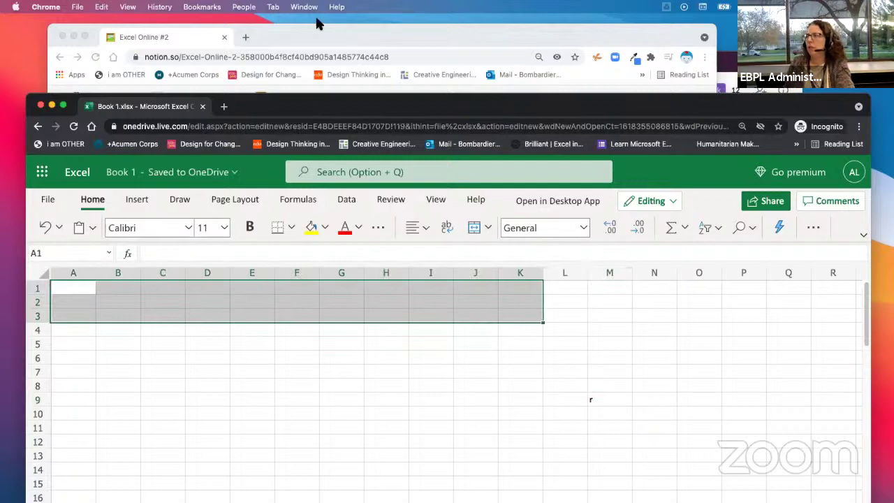
{"action": "left_click", "coordinate": [290, 34]}
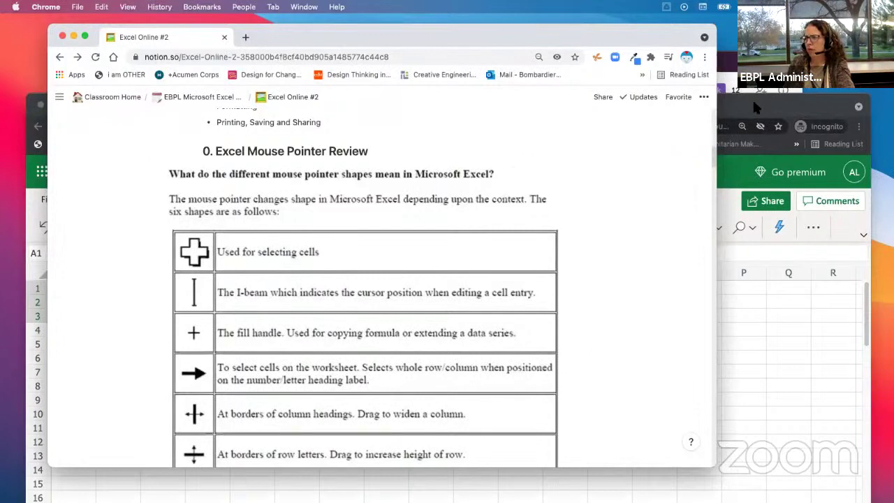
Step: Bring the Excel workbook forward and select cell E5
{"action": "left_click_drag", "start_coordinate": [752, 98], "coordinate": [750, 73]}
{"action": "left_click", "coordinate": [232, 318]}
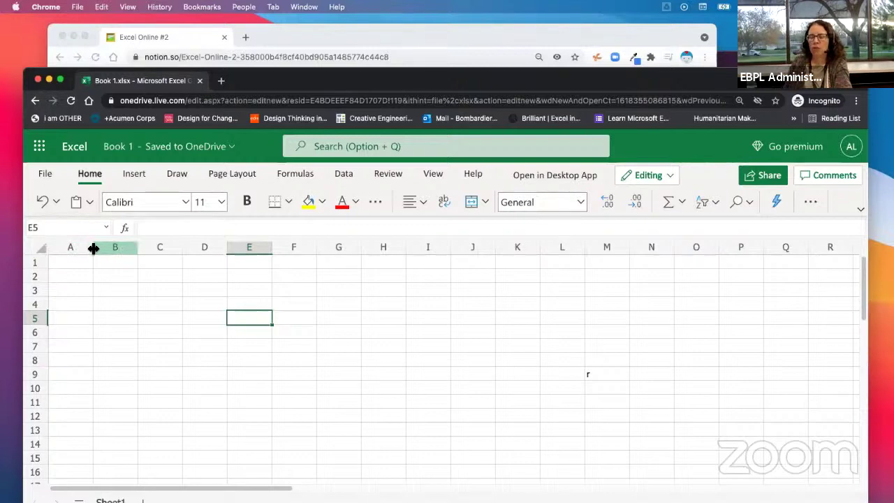
Step: Widen column A to about double width and try resizing row 1's height
{"action": "left_click_drag", "start_coordinate": [92, 249], "coordinate": [129, 256]}
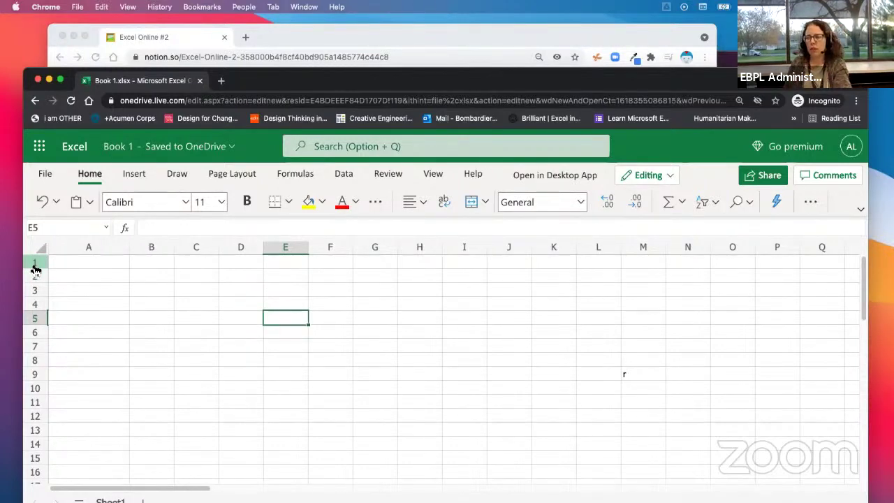
{"action": "left_click_drag", "start_coordinate": [35, 268], "coordinate": [36, 268]}
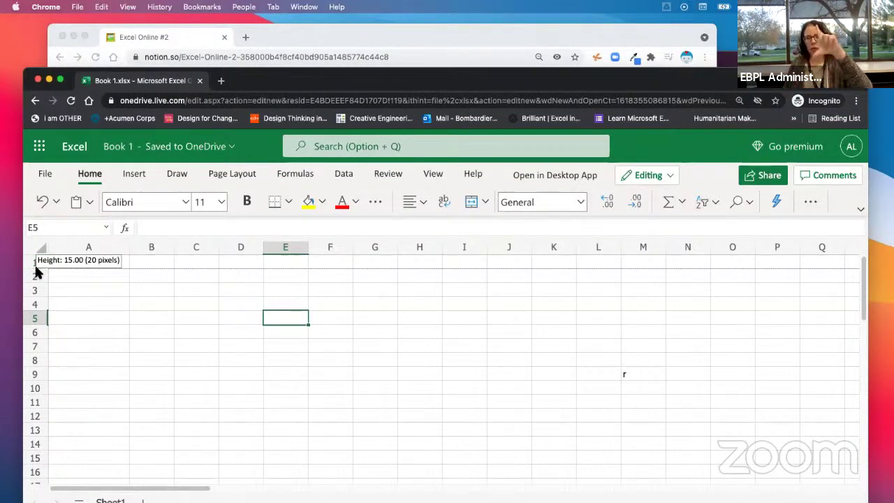
{"action": "mouse_move", "coordinate": [35, 269]}
{"action": "left_mouse_down"}
{"action": "mouse_move", "coordinate": [24, 320]}
{"action": "mouse_move", "coordinate": [37, 270]}
{"action": "left_mouse_up"}
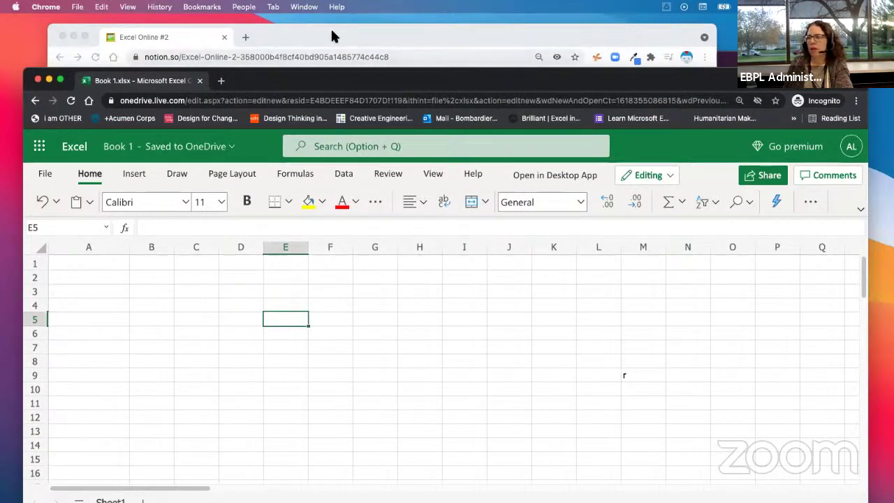
{"action": "left_click", "coordinate": [311, 34]}
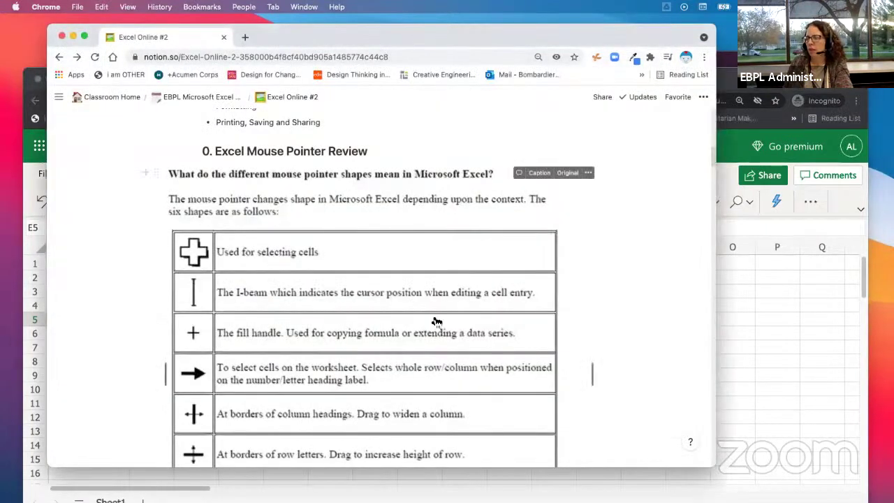
Step: Scroll the Notion handout past the Mouse Pointer Review table to section 1.1 Entering Formulas
{"action": "scroll", "coordinate": [316, 310], "scroll_direction": "down", "scroll_amount": 1}
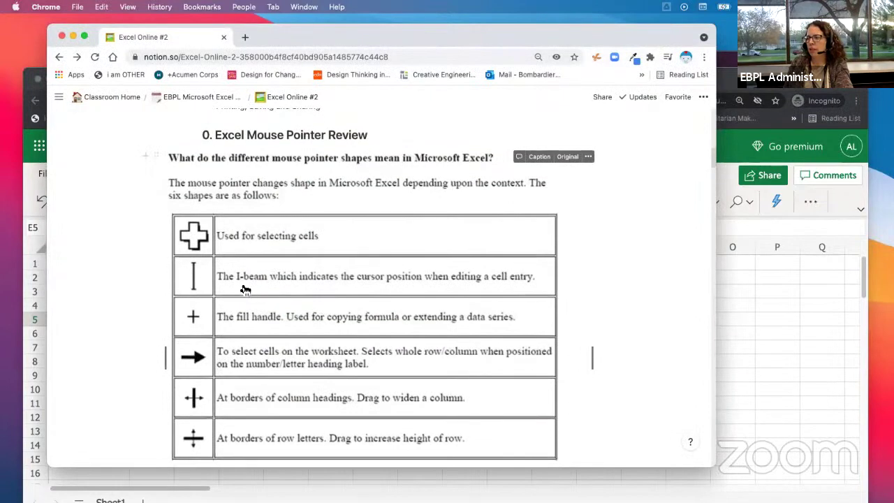
{"action": "scroll", "coordinate": [244, 291], "scroll_direction": "down", "scroll_amount": 3}
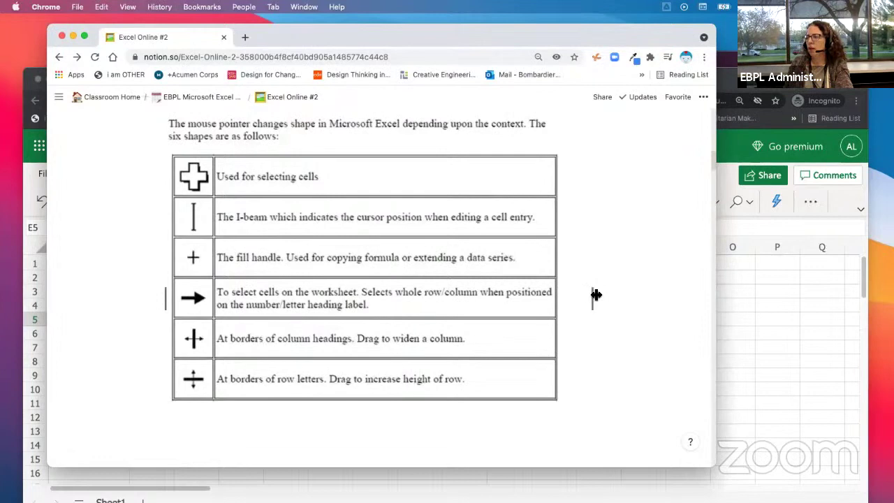
{"action": "left_click_drag", "start_coordinate": [593, 297], "coordinate": [543, 296]}
{"action": "scroll", "coordinate": [426, 318], "scroll_direction": "down", "scroll_amount": 3}
{"action": "scroll", "coordinate": [425, 318], "scroll_direction": "down", "scroll_amount": 2}
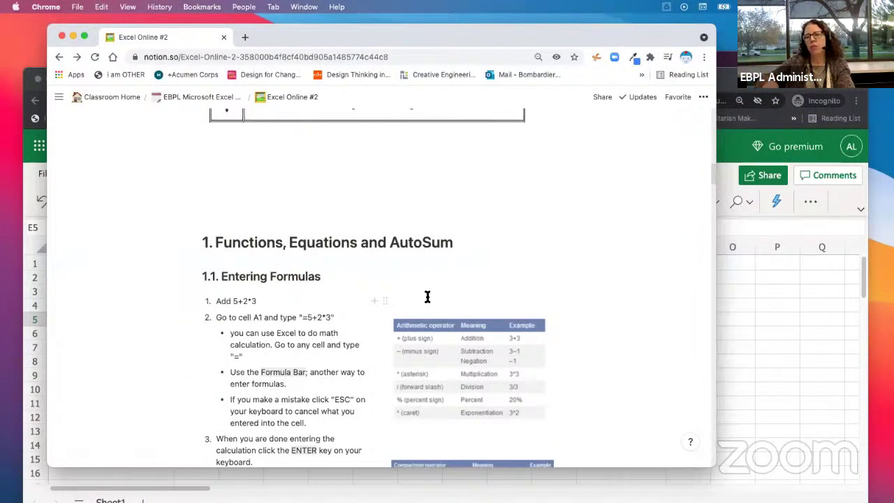
{"action": "left_click", "coordinate": [742, 341]}
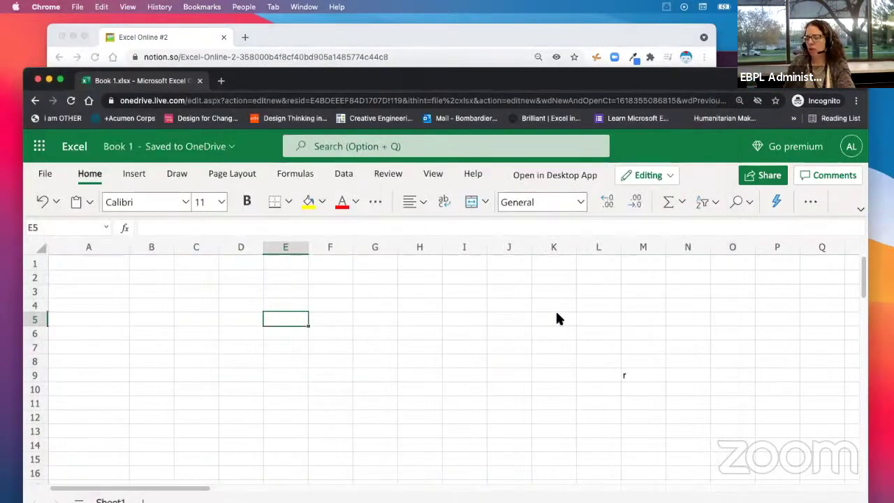
{"action": "key", "text": "Down"}
{"action": "key", "text": "Down"}
{"action": "key", "text": "Down"}
{"action": "key", "text": "Up"}
{"action": "key", "text": "Up"}
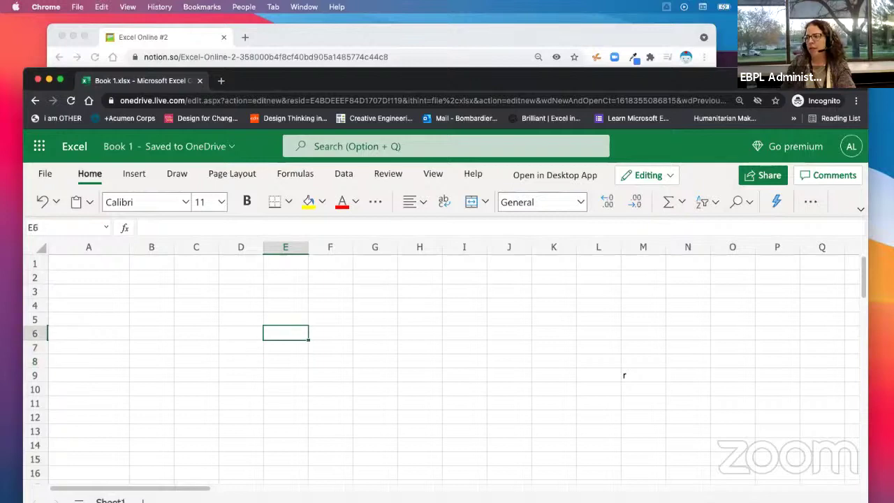
{"action": "key", "text": "Up"}
{"action": "key", "text": "Up"}
{"action": "key", "text": "Left"}
{"action": "key", "text": "Left"}
{"action": "key", "text": "Left"}
{"action": "key", "text": "Right"}
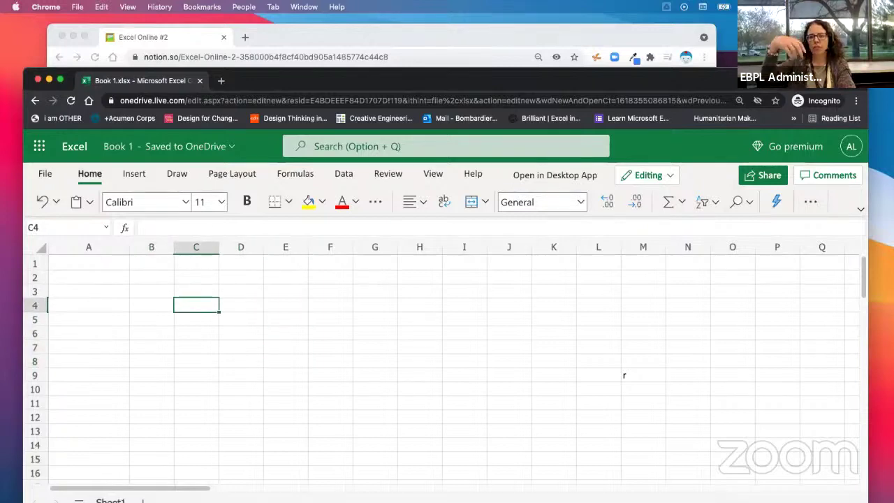
{"action": "key", "text": "Right"}
{"action": "key", "text": "Right"}
{"action": "key", "text": "Right"}
{"action": "key", "text": "Down"}
{"action": "key", "text": "Down"}
{"action": "key", "text": "Down"}
{"action": "key", "text": "Down"}
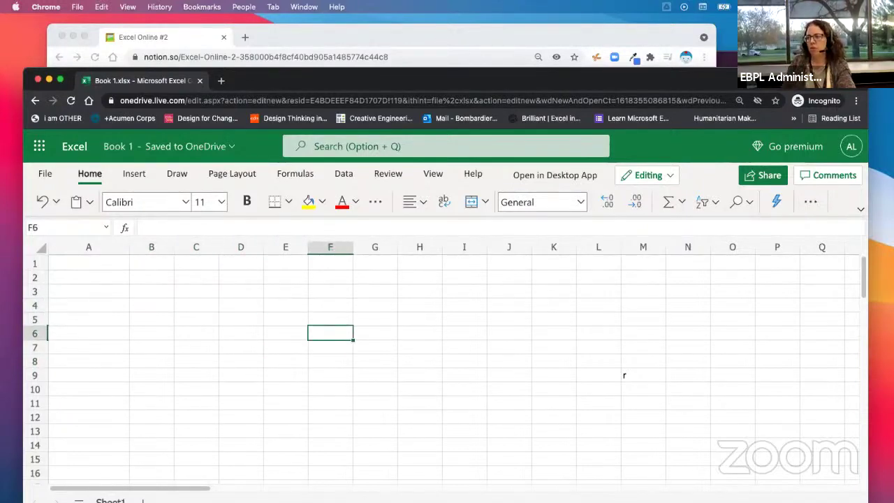
{"action": "key", "text": "Up"}
{"action": "key", "text": "Up"}
{"action": "key", "text": "Up"}
{"action": "key", "text": "Up"}
{"action": "key", "text": "Up"}
{"action": "key", "text": "Left"}
{"action": "key", "text": "Left"}
{"action": "key", "text": "Left"}
{"action": "key", "text": "Left"}
{"action": "key", "text": "Left"}
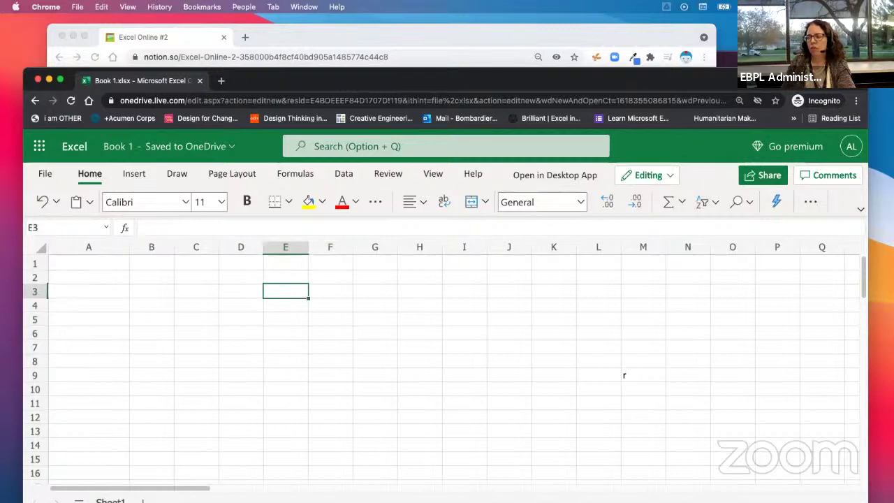
{"action": "key", "text": "Right"}
{"action": "key", "text": "Right"}
{"action": "key", "text": "Right"}
{"action": "key", "text": "Right"}
{"action": "key", "text": "Right"}
{"action": "key", "text": "Down"}
{"action": "key", "text": "Down"}
{"action": "key", "text": "Down"}
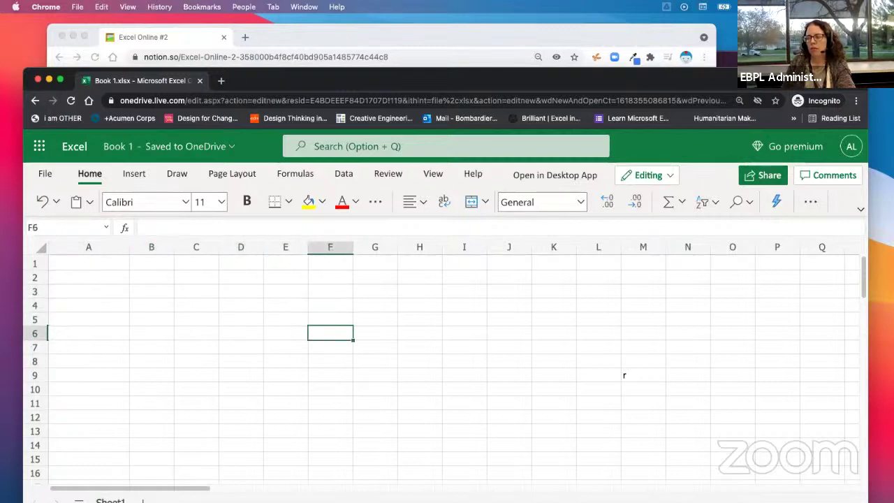
{"action": "key", "text": "Up"}
{"action": "key", "text": "Up"}
{"action": "key", "text": "Up"}
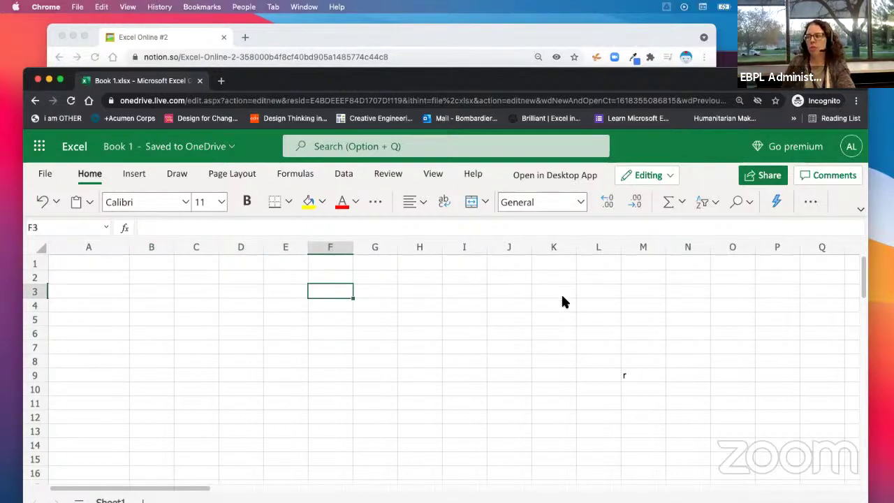
{"action": "left_click_drag", "start_coordinate": [494, 78], "coordinate": [492, 64]}
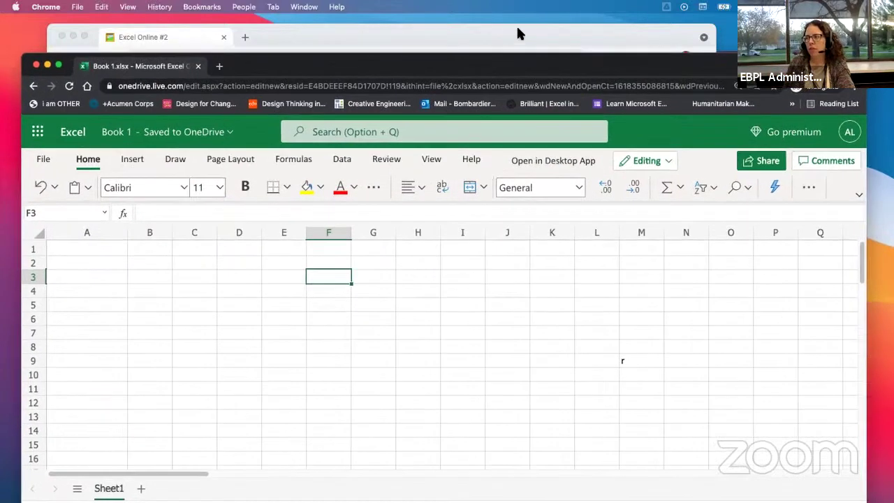
Step: Bring the Notion handout forward, scroll toward Entering Formulas, then switch to Slack
{"action": "left_click", "coordinate": [571, 39]}
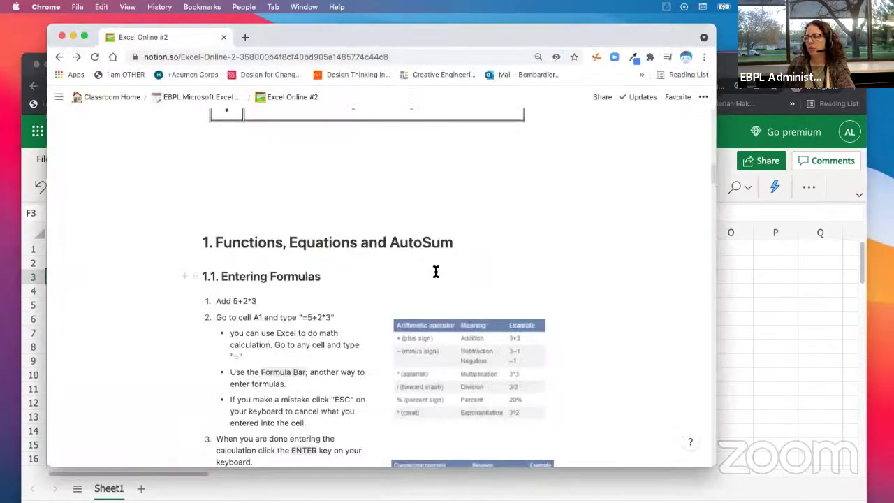
{"action": "scroll", "coordinate": [436, 272], "scroll_direction": "down", "scroll_amount": 1}
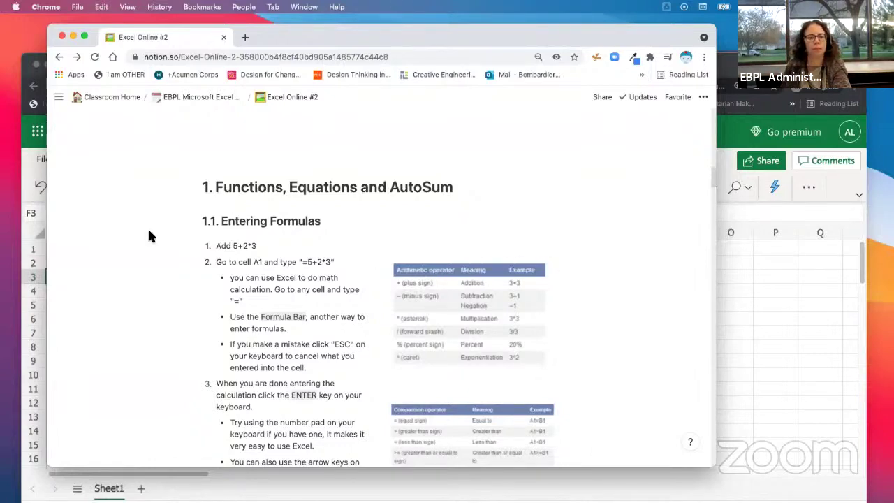
{"action": "key", "text": "super+Tab"}
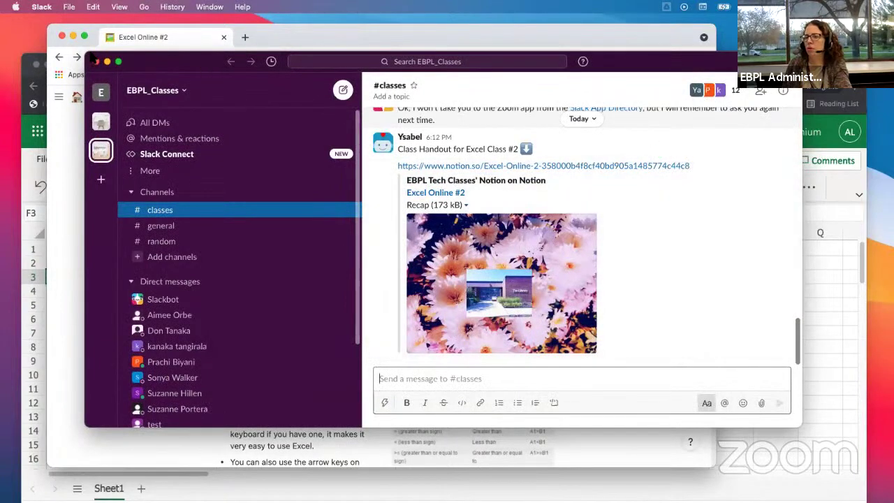
Step: Move the Slack #classes window off screen so the Notion handout is in front
{"action": "left_click", "coordinate": [95, 61]}
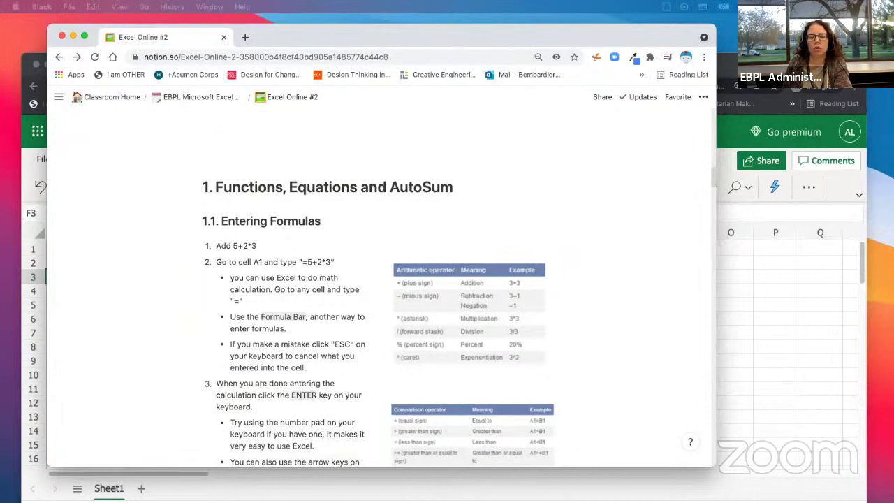
{"action": "left_click_drag", "start_coordinate": [0, 116], "coordinate": [546, 112]}
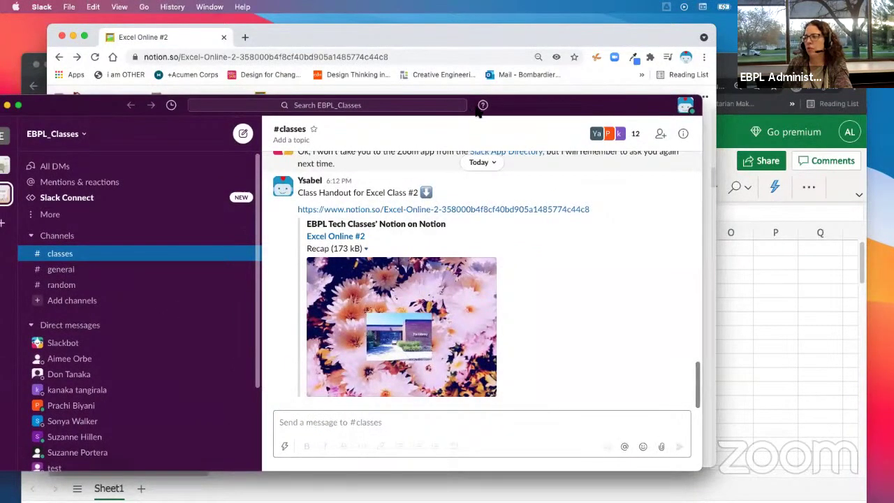
{"action": "left_click_drag", "start_coordinate": [552, 112], "coordinate": [2, 98]}
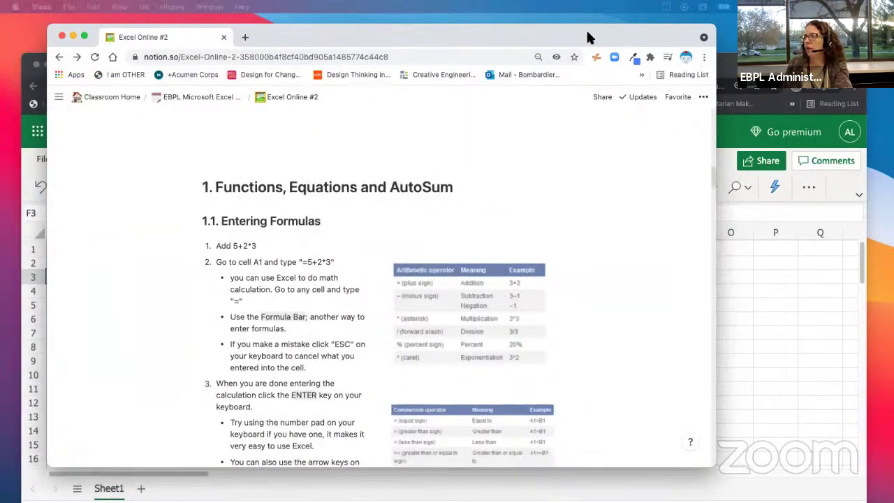
Step: Select cell A1 in Book 1, then place the Notion handout back over the workbook
{"action": "left_click_drag", "start_coordinate": [586, 36], "coordinate": [775, 35]}
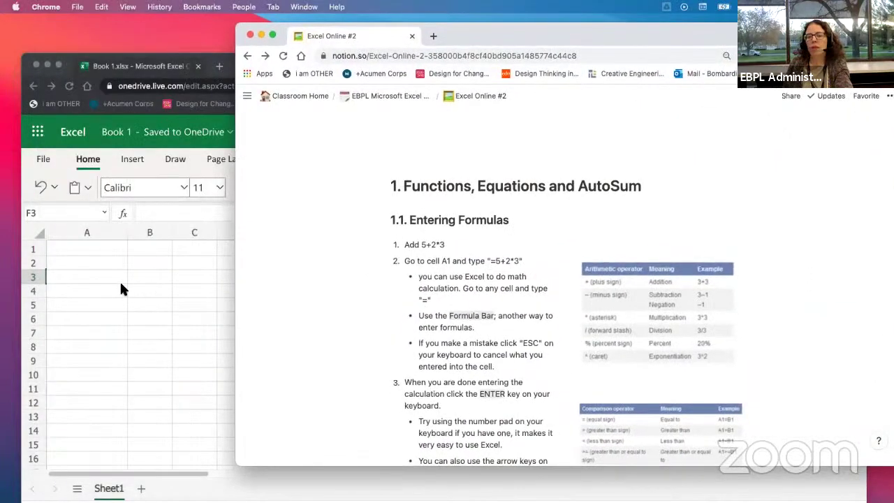
{"action": "left_click", "coordinate": [130, 278]}
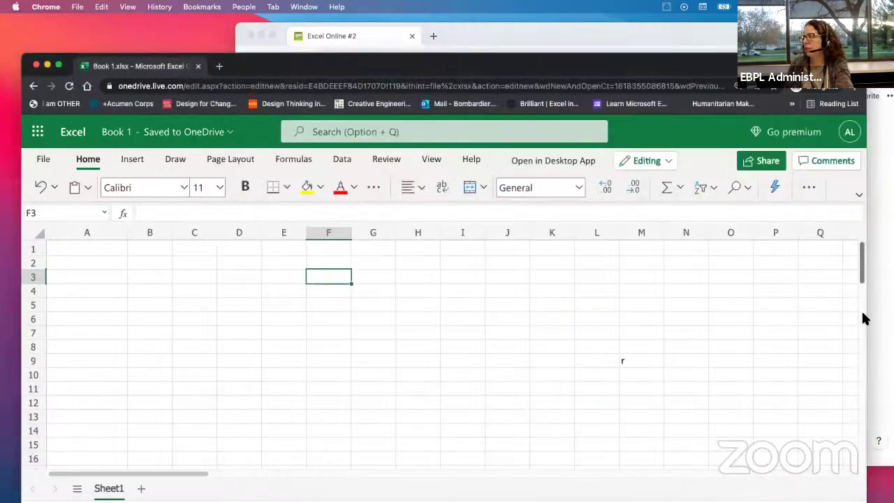
{"action": "left_click_drag", "start_coordinate": [350, 43], "coordinate": [1, 70]}
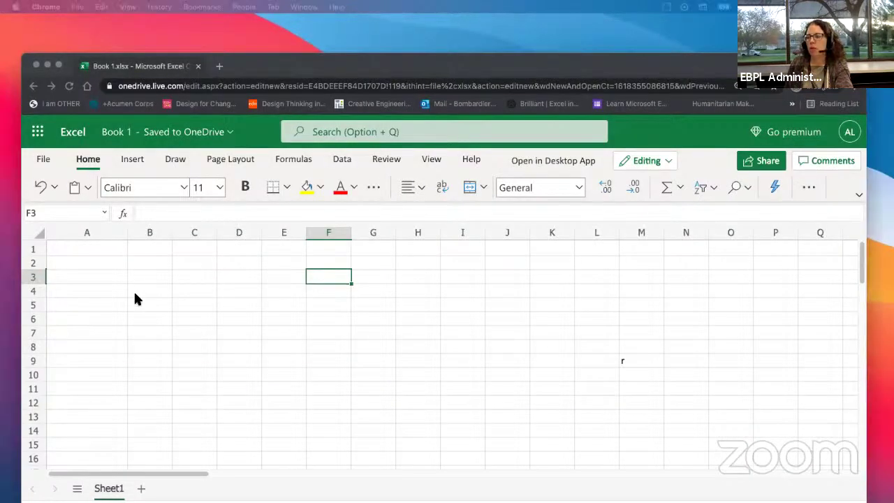
{"action": "left_click", "coordinate": [76, 251]}
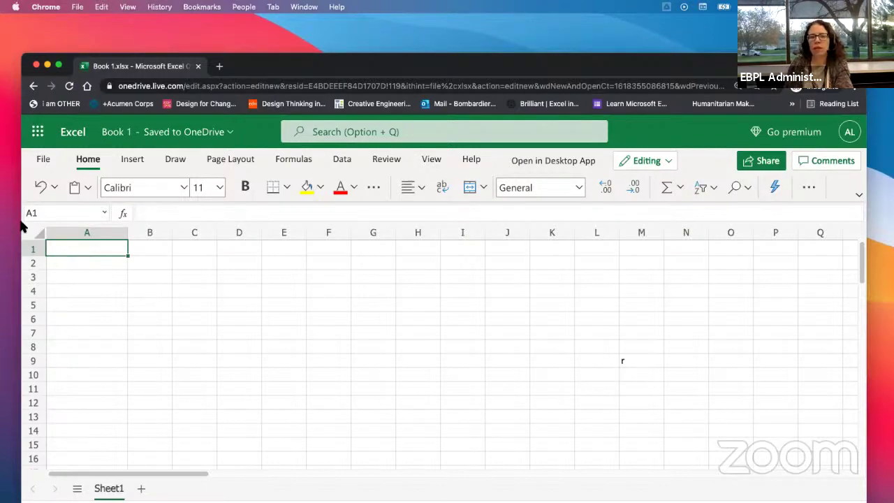
{"action": "left_click_drag", "start_coordinate": [1, 56], "coordinate": [423, 47]}
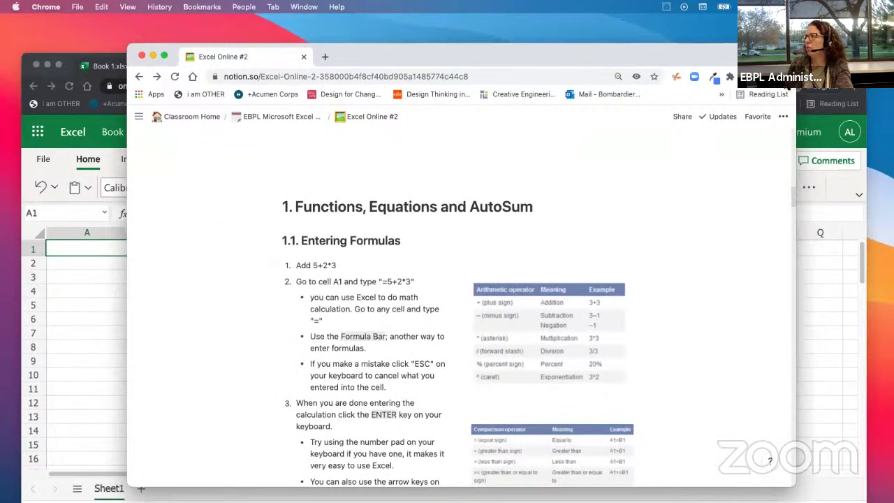
Step: Zoom the Notion handout page to 125% and shift its window slightly left
{"action": "left_click", "coordinate": [786, 76]}
{"action": "left_click", "coordinate": [745, 199]}
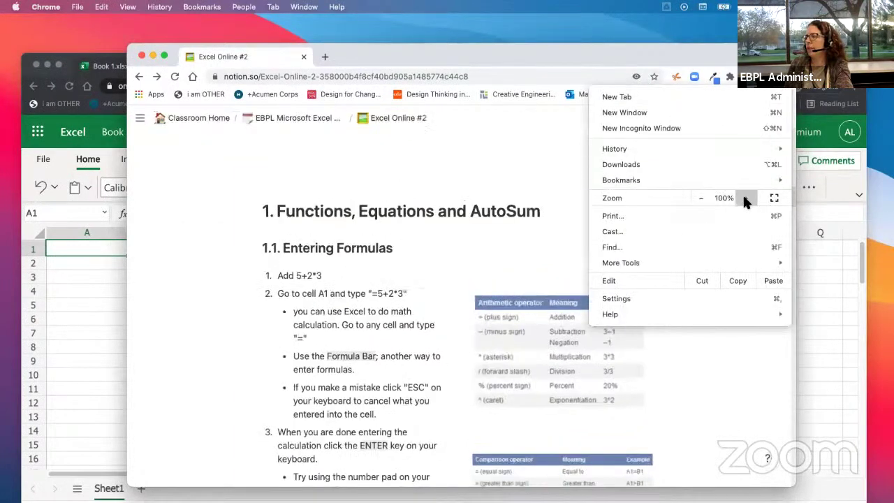
{"action": "left_click", "coordinate": [745, 198]}
{"action": "left_click", "coordinate": [745, 199]}
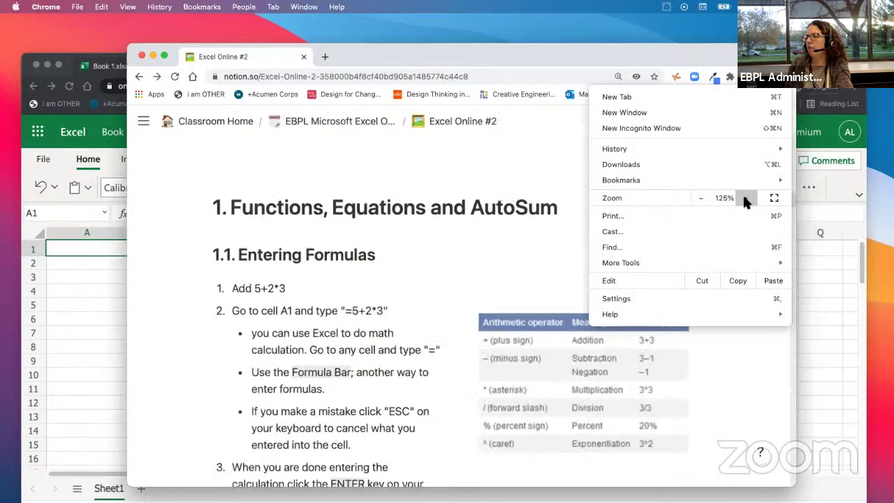
{"action": "left_click", "coordinate": [262, 290]}
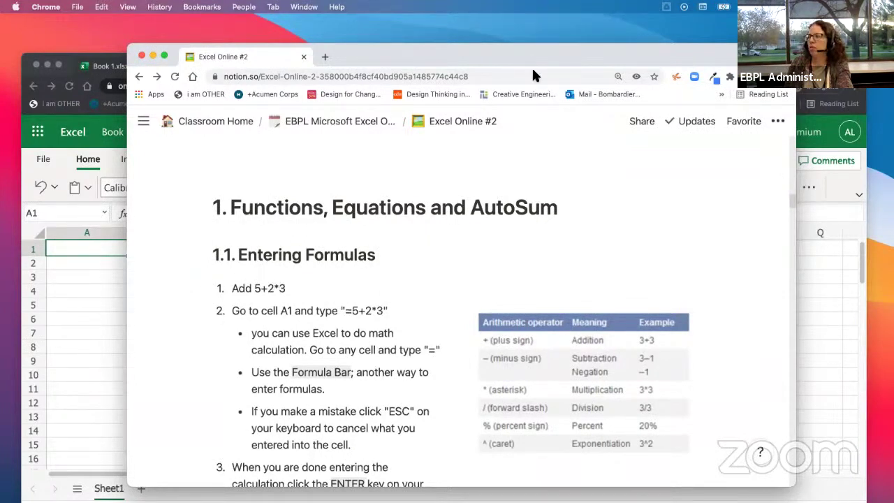
{"action": "left_click_drag", "start_coordinate": [538, 54], "coordinate": [0, 61]}
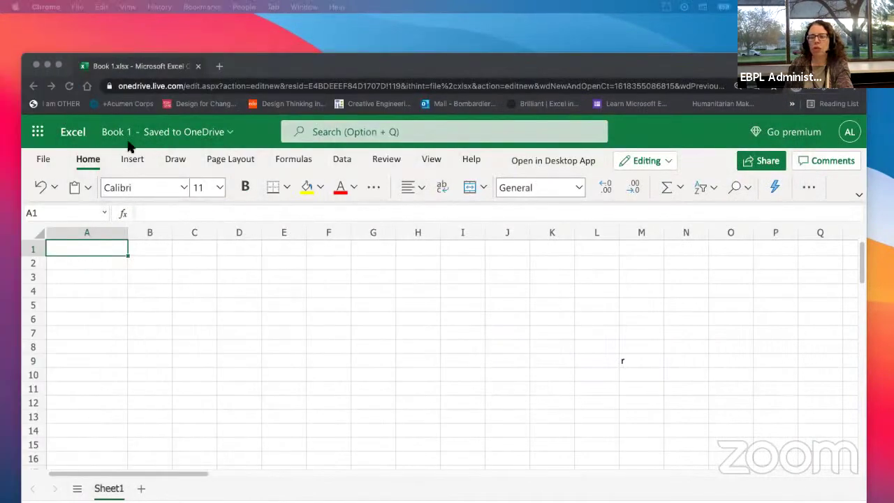
Step: Enter the formula =5+2*3 in cell A1 so it displays 11
{"action": "left_click", "coordinate": [67, 253]}
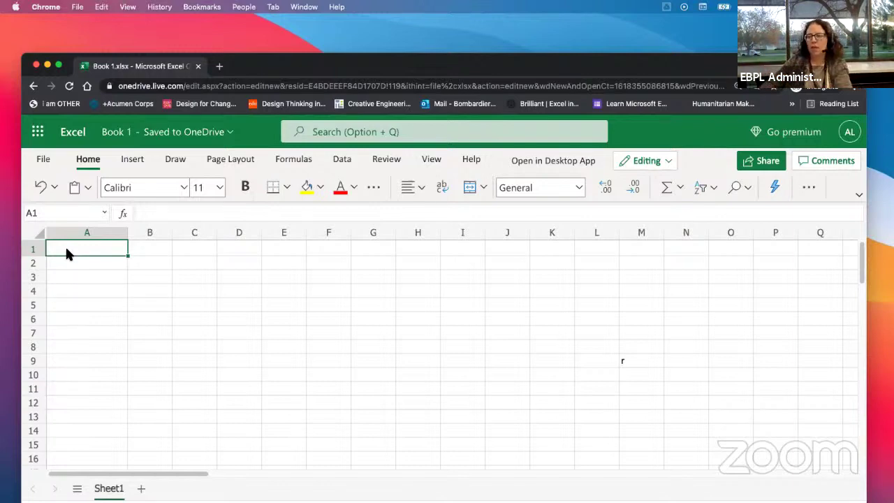
{"action": "type", "text": "="}
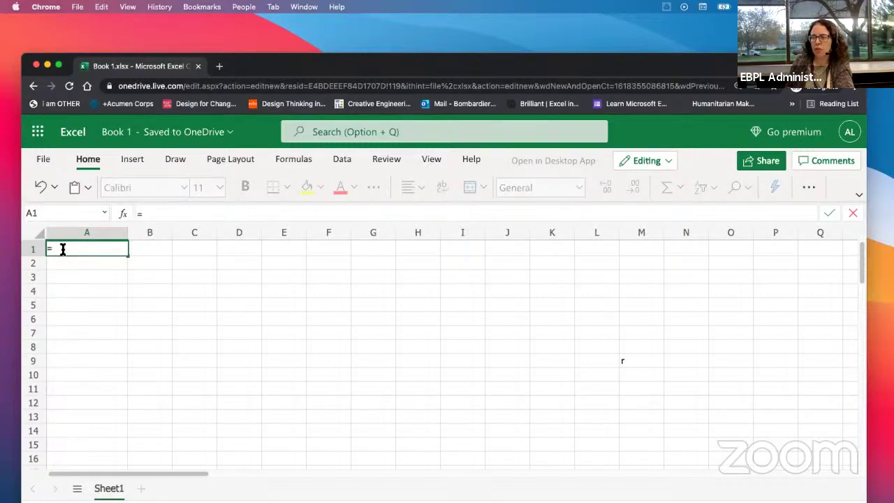
{"action": "type", "text": "5"}
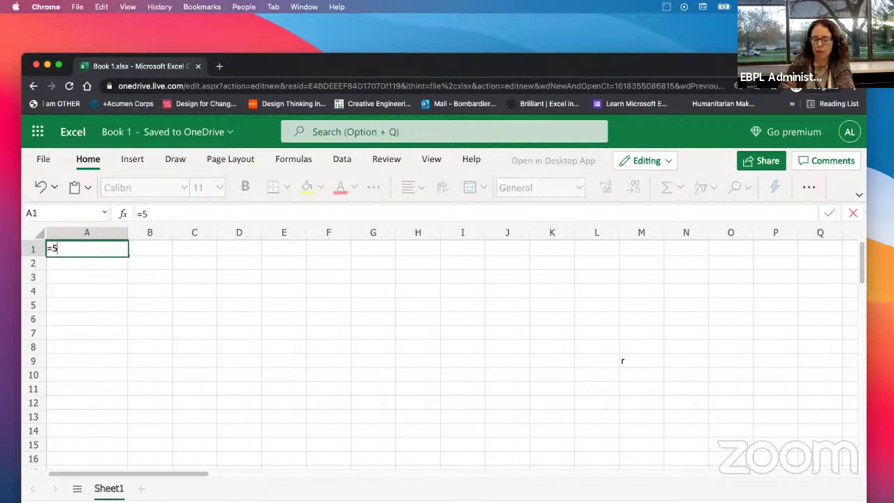
{"action": "type", "text": "+"}
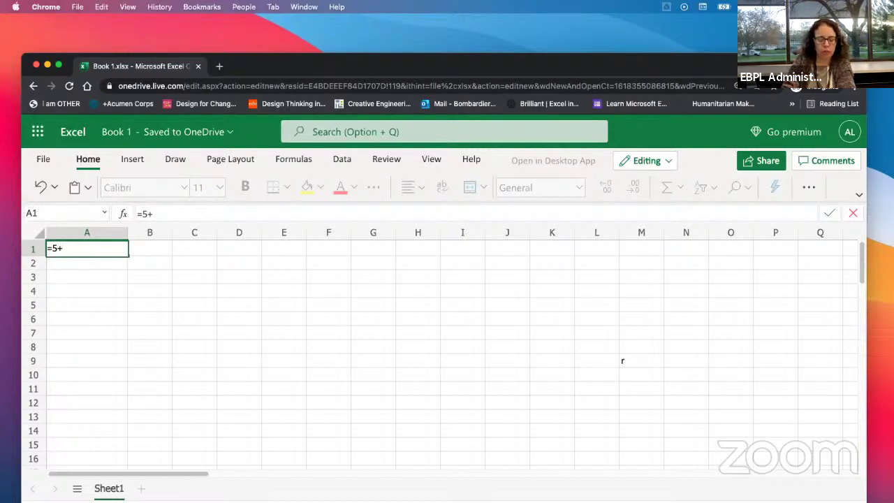
{"action": "type", "text": "2"}
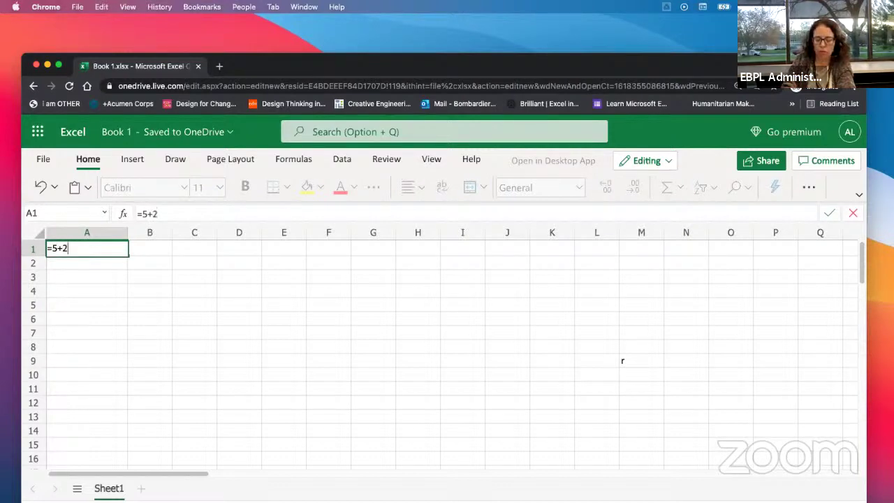
{"action": "type", "text": "*3"}
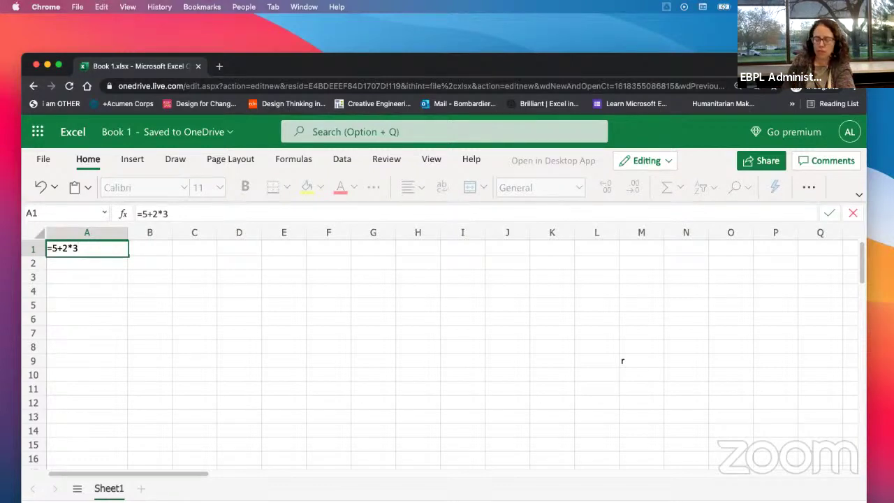
{"action": "key", "text": "Return"}
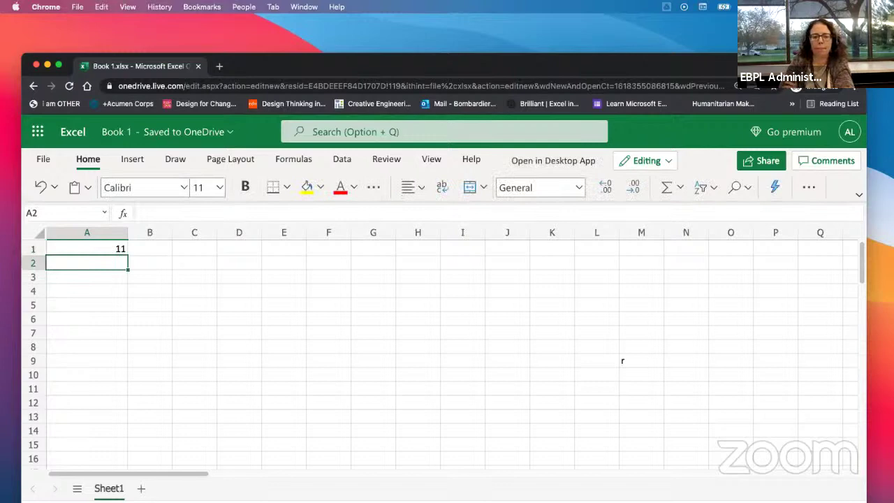
{"action": "left_click", "coordinate": [77, 250]}
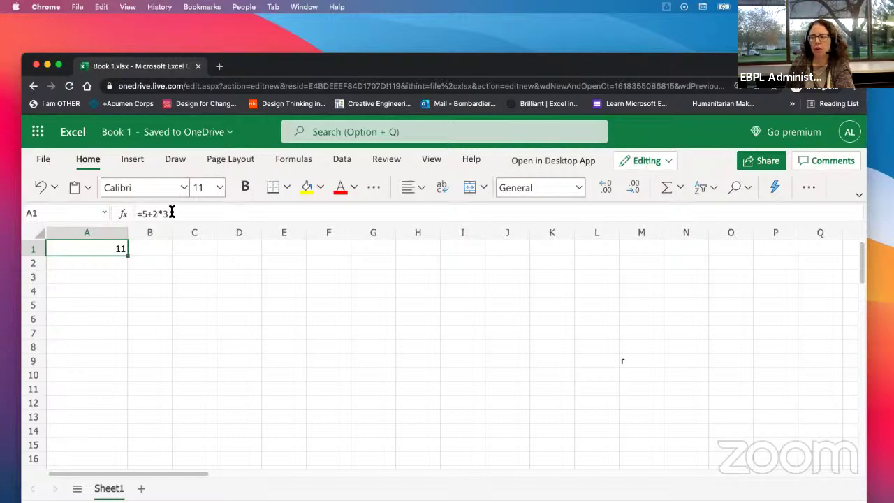
{"action": "double_click", "coordinate": [87, 251]}
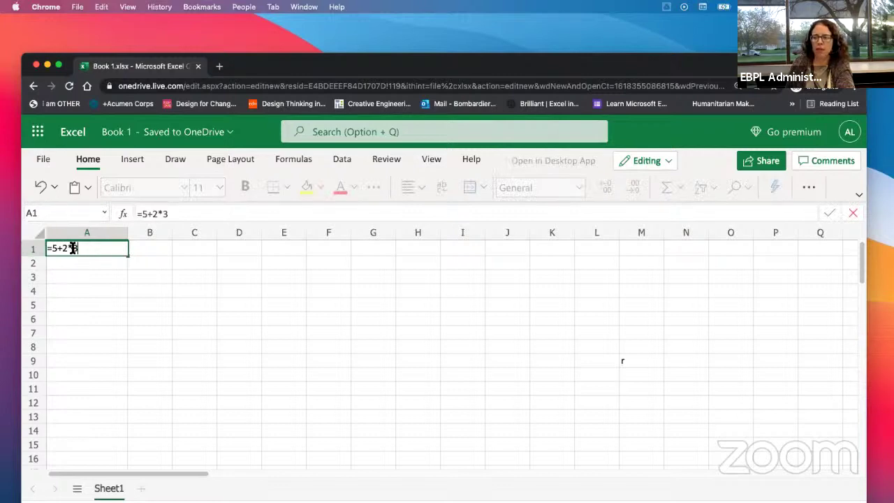
{"action": "key", "text": "Return"}
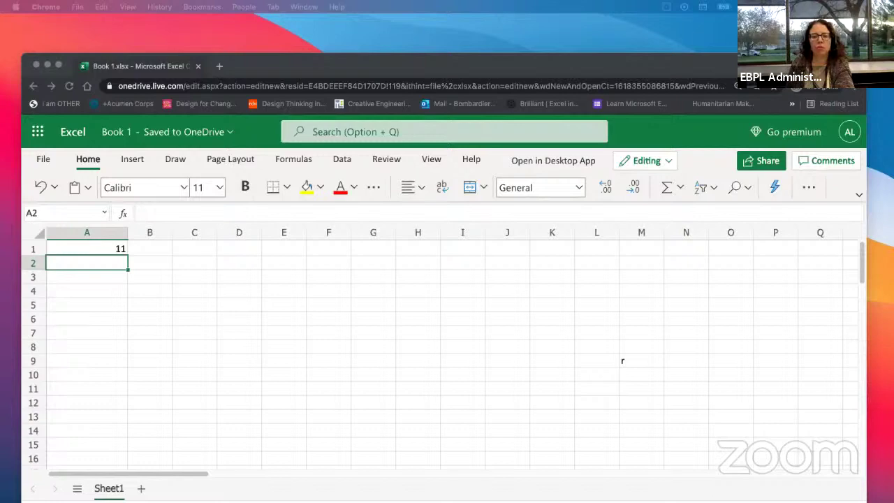
{"action": "left_click", "coordinate": [99, 249]}
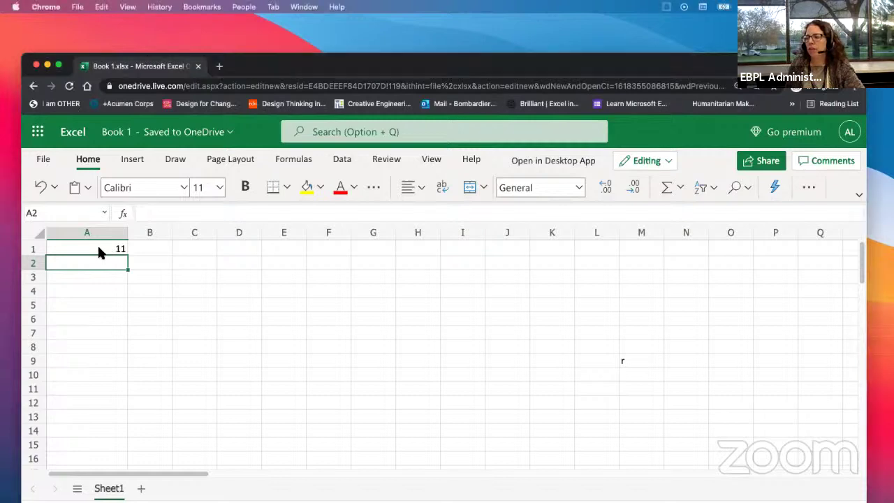
{"action": "left_click", "coordinate": [98, 250]}
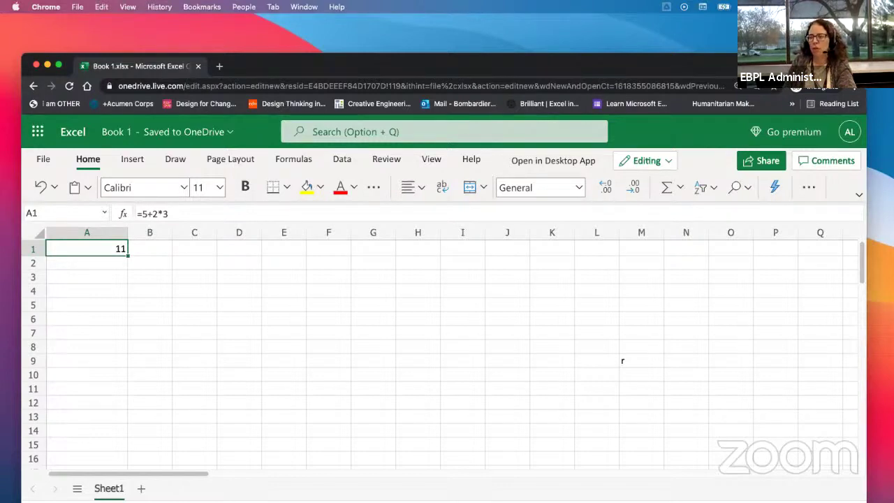
Step: Clear cell A1 and discard an unfinished =2* entry there
{"action": "key", "text": "Delete"}
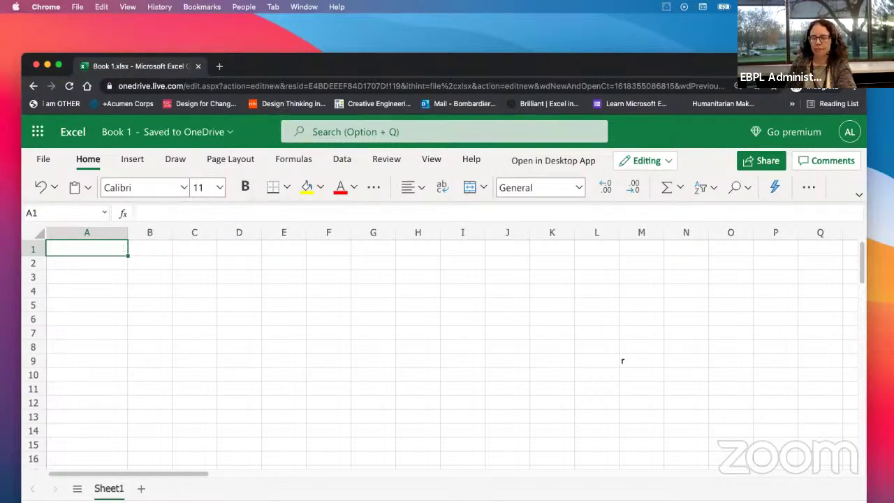
{"action": "left_click", "coordinate": [141, 281]}
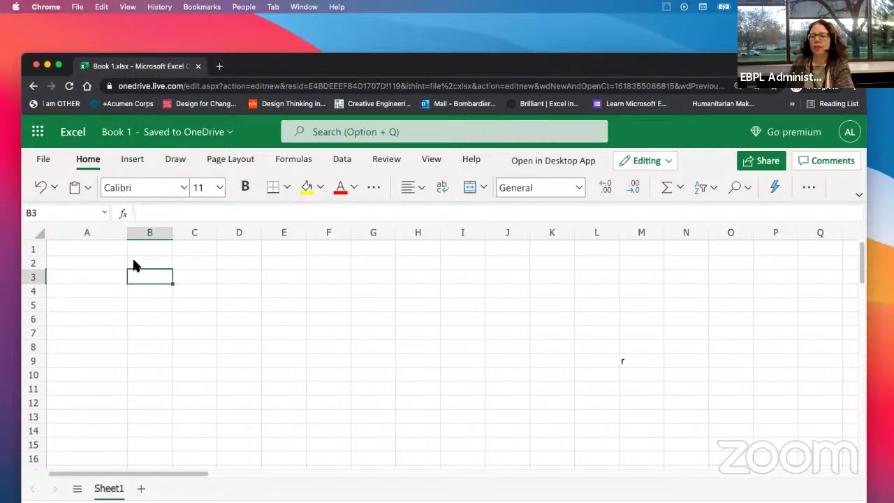
{"action": "left_click", "coordinate": [75, 249]}
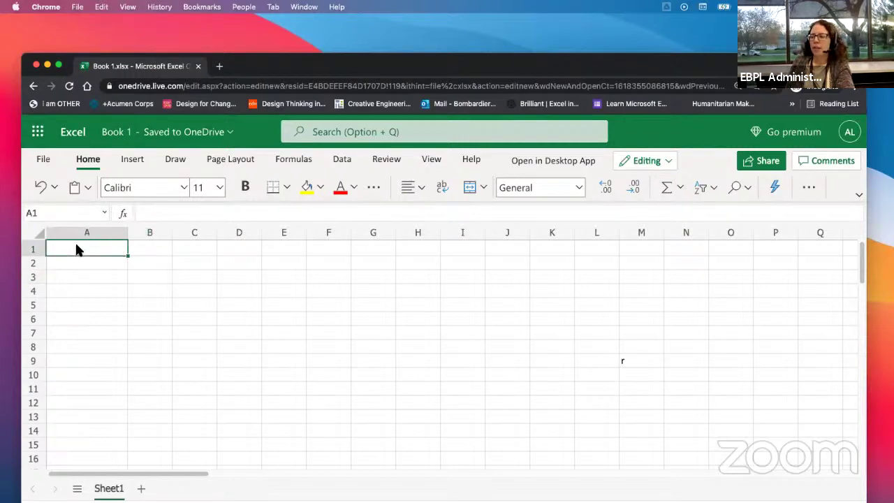
{"action": "type", "text": "="}
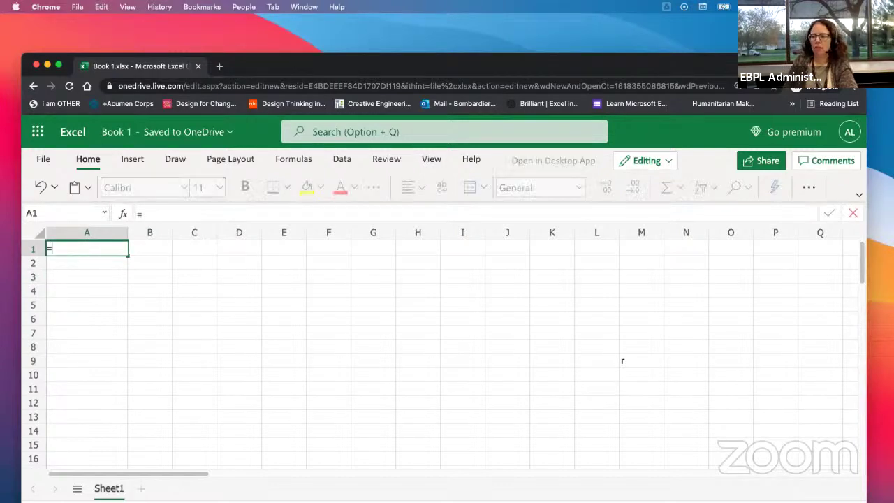
{"action": "type", "text": "2*"}
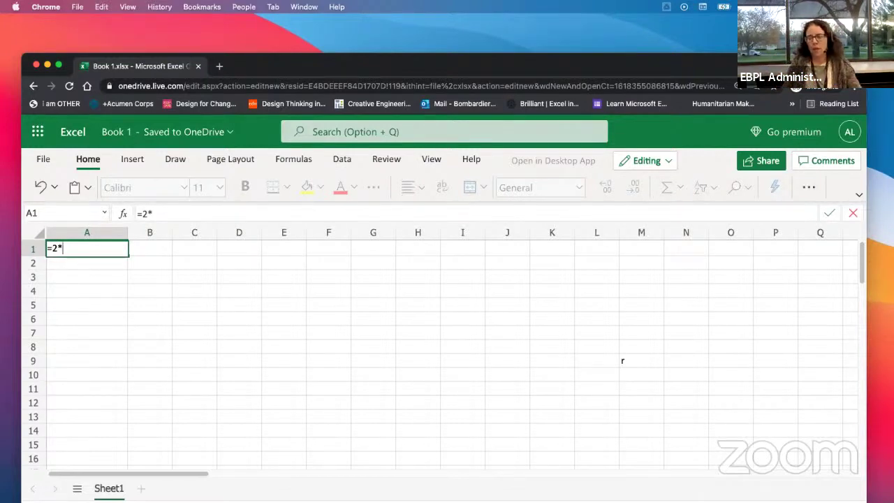
{"action": "key", "text": "Escape"}
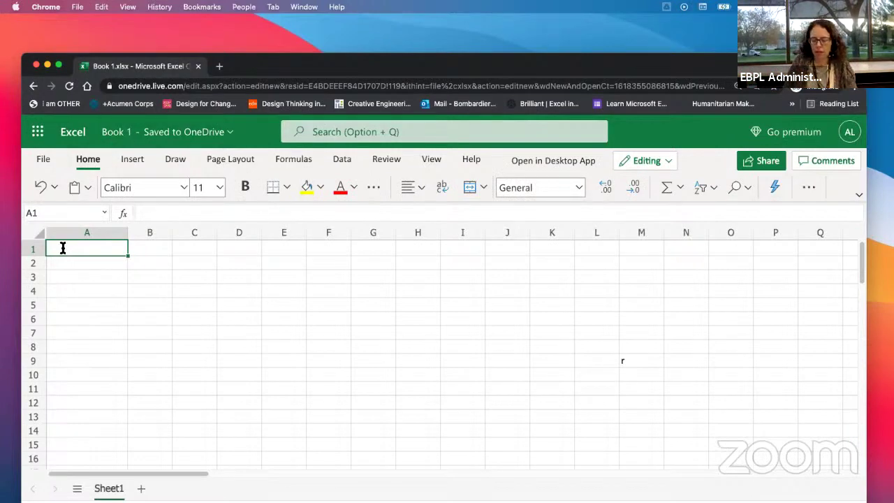
Step: Enter =2+5*3 in A1 so it shows 17, then reselect A1
{"action": "type", "text": "="}
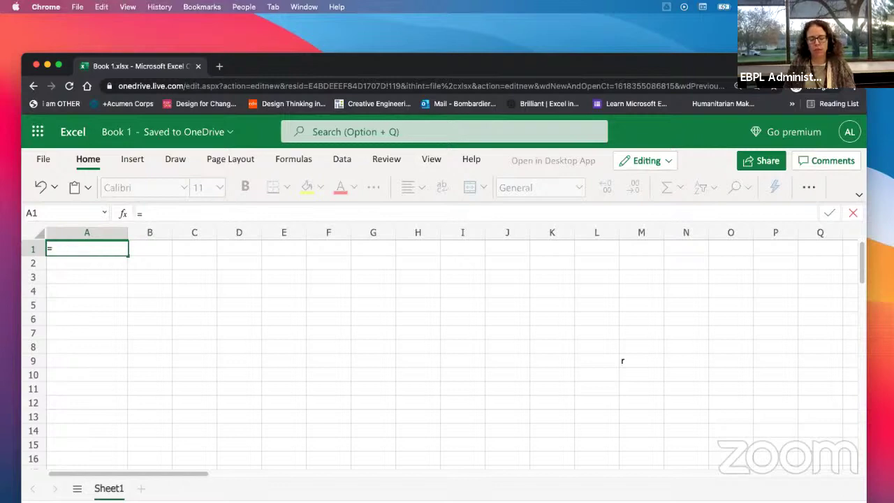
{"action": "type", "text": "2"}
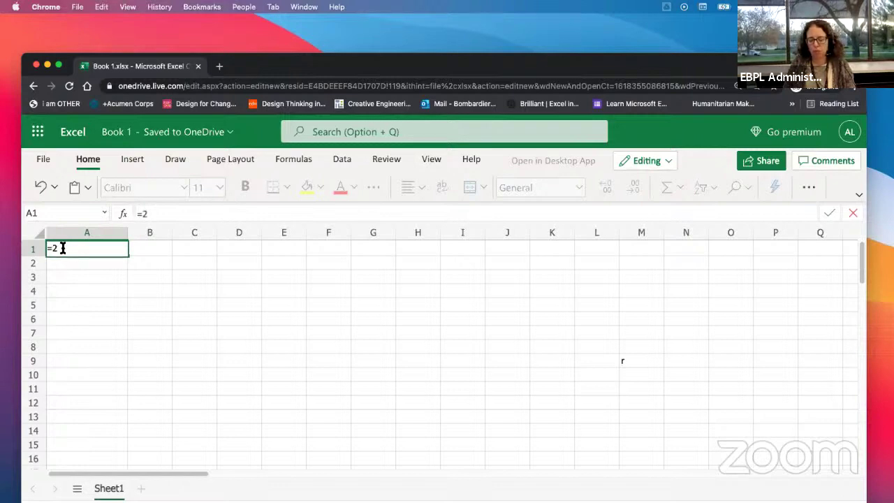
{"action": "type", "text": "+5"}
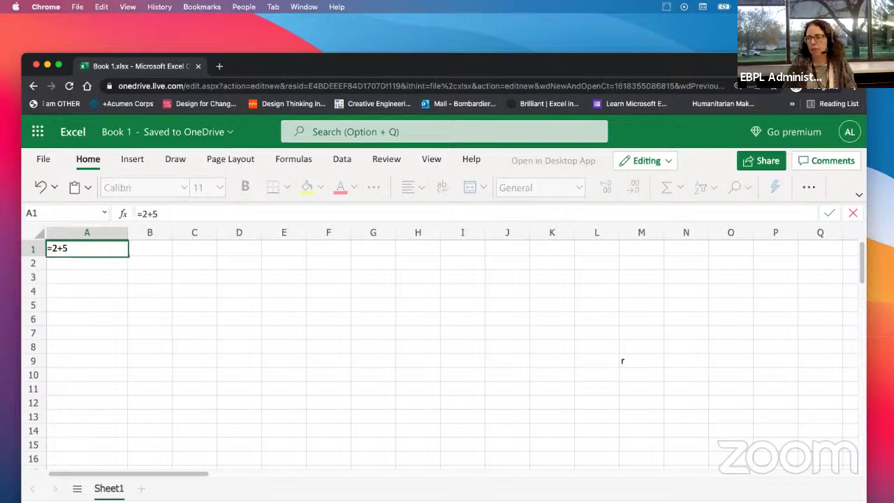
{"action": "type", "text": "*"}
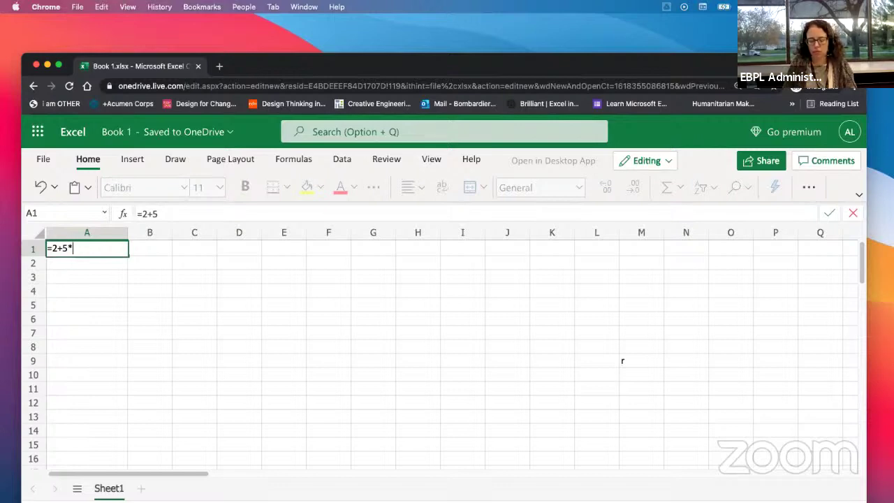
{"action": "type", "text": "3"}
{"action": "key", "text": "Return"}
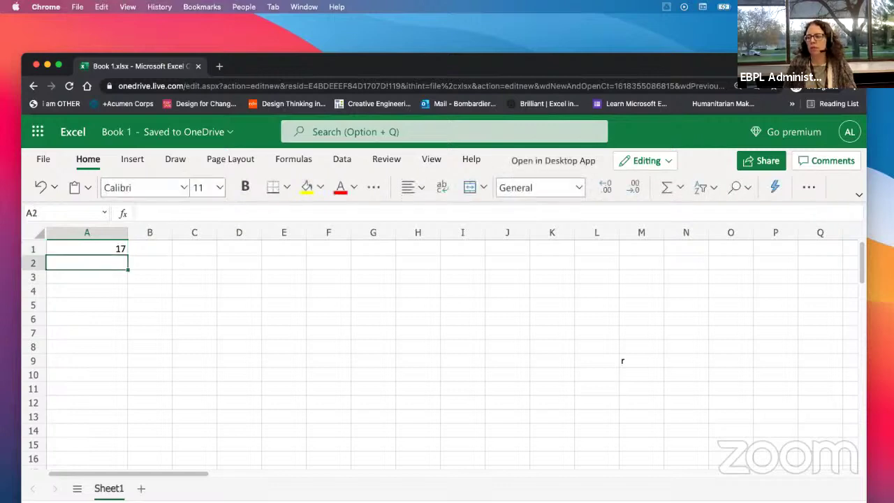
{"action": "key", "text": "Up"}
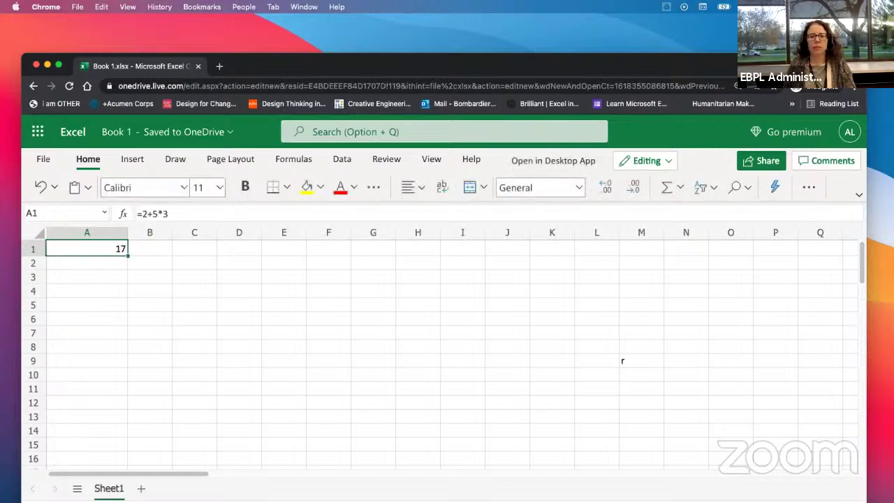
Step: Edit A1's formula in the formula bar from =2+5*3 to =5+2*3, giving 11
{"action": "left_click", "coordinate": [175, 44]}
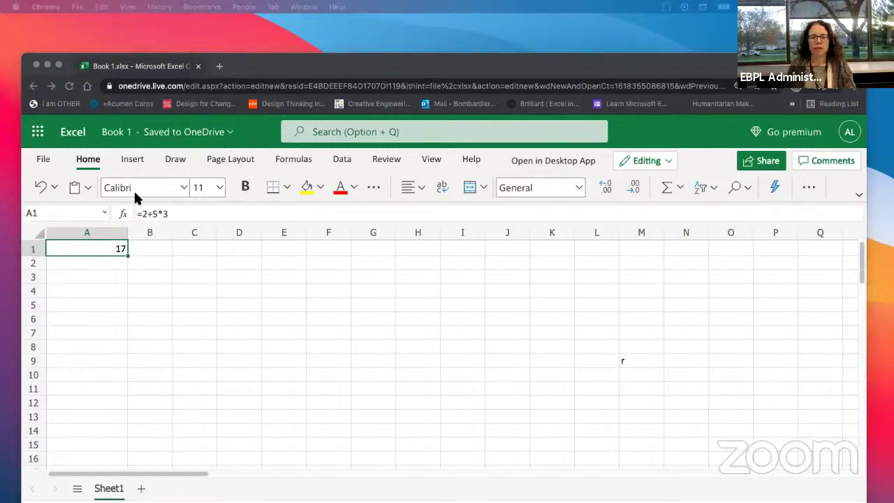
{"action": "left_click", "coordinate": [160, 210]}
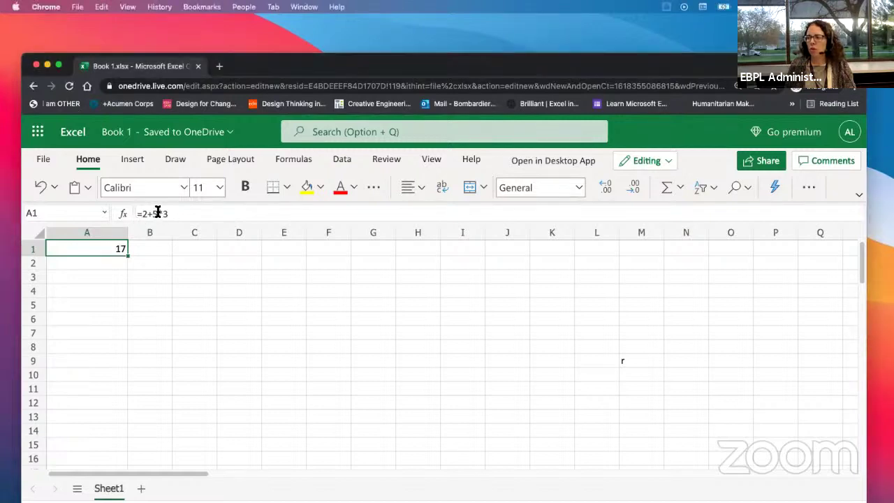
{"action": "left_click", "coordinate": [145, 213]}
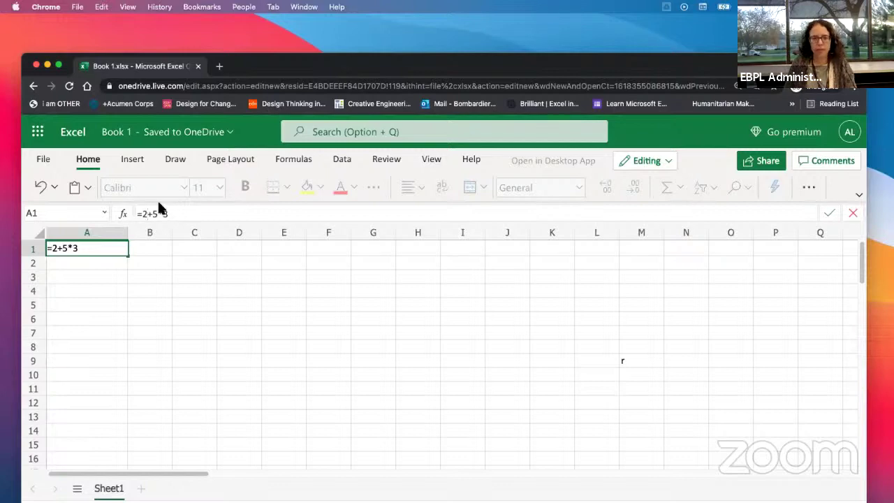
{"action": "key", "text": "BackSpace"}
{"action": "type", "text": "5"}
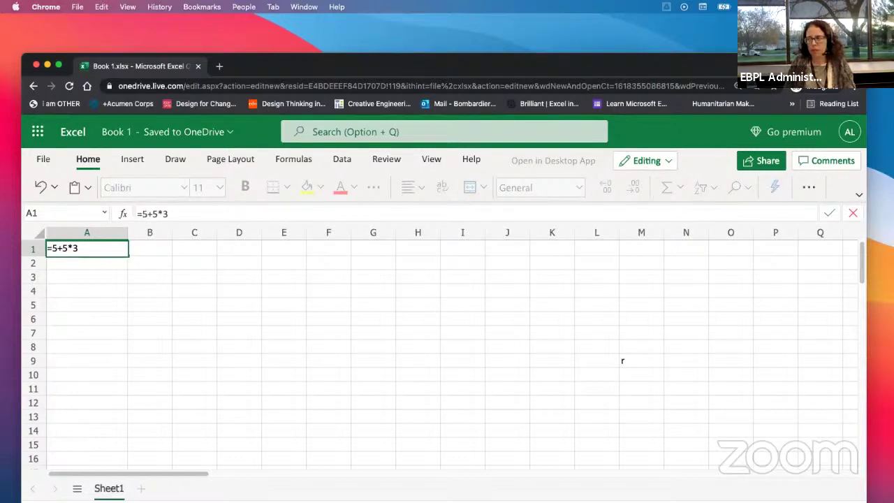
{"action": "key", "text": "Right"}
{"action": "key", "text": "BackSpace"}
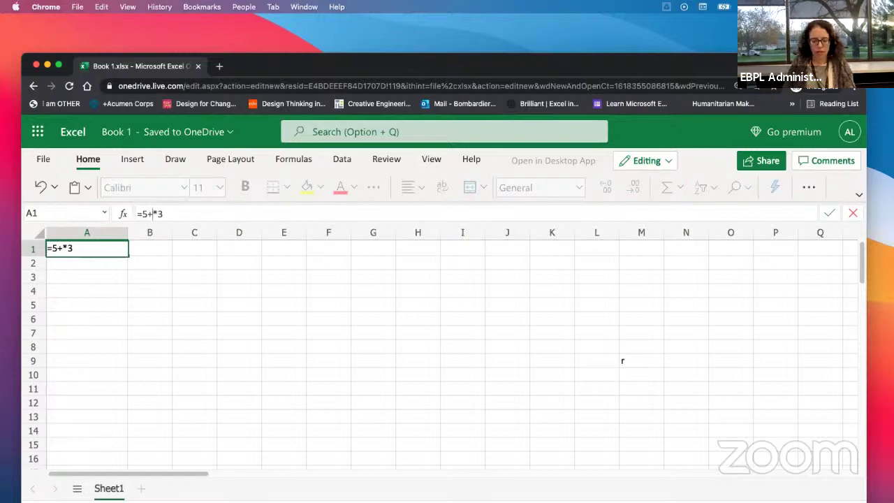
{"action": "type", "text": "2"}
{"action": "key", "text": "Return"}
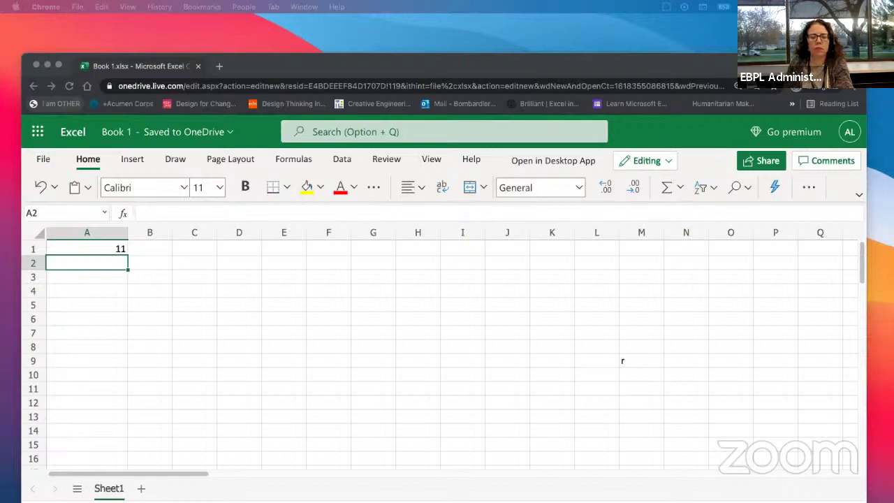
{"action": "left_click_drag", "start_coordinate": [0, 57], "coordinate": [428, 59]}
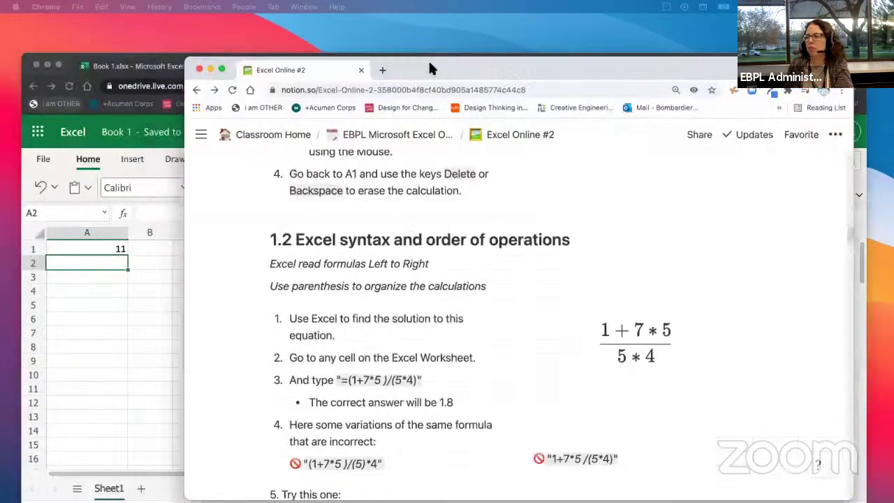
{"action": "left_click_drag", "start_coordinate": [722, 266], "coordinate": [808, 263]}
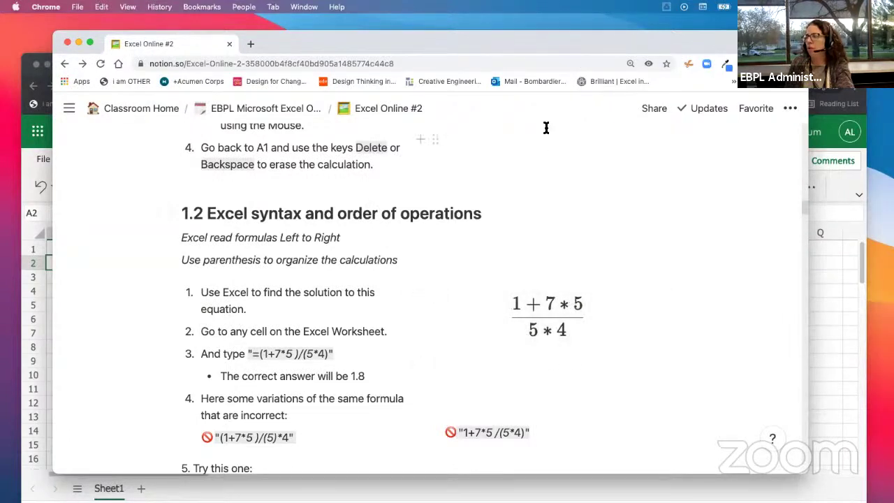
{"action": "left_click_drag", "start_coordinate": [586, 44], "coordinate": [423, 61]}
{"action": "key", "text": "super+m"}
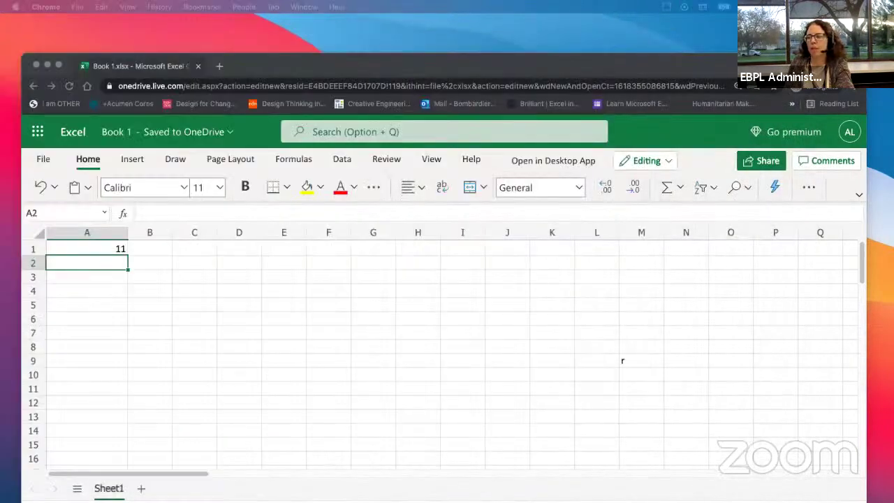
Step: Clear the =5+2*3 formula from A1 and start a new formula with =
{"action": "left_click", "coordinate": [94, 272]}
{"action": "left_click", "coordinate": [89, 249]}
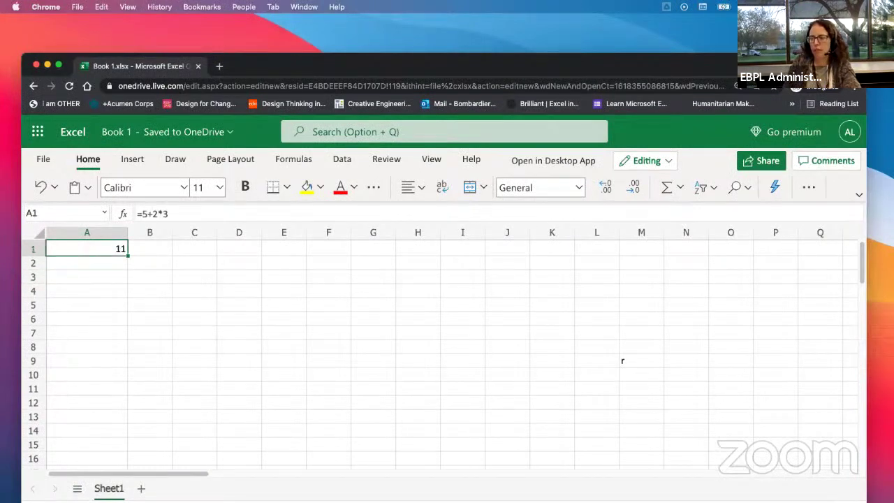
{"action": "key", "text": "Delete"}
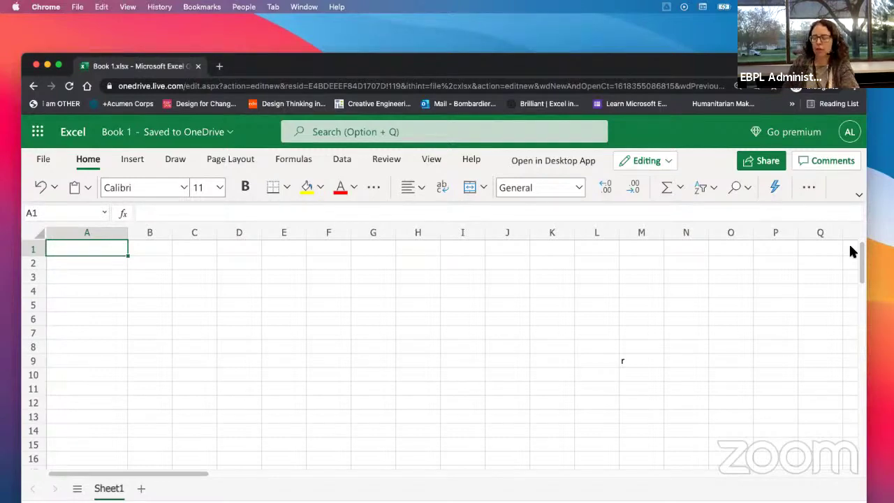
{"action": "type", "text": "="}
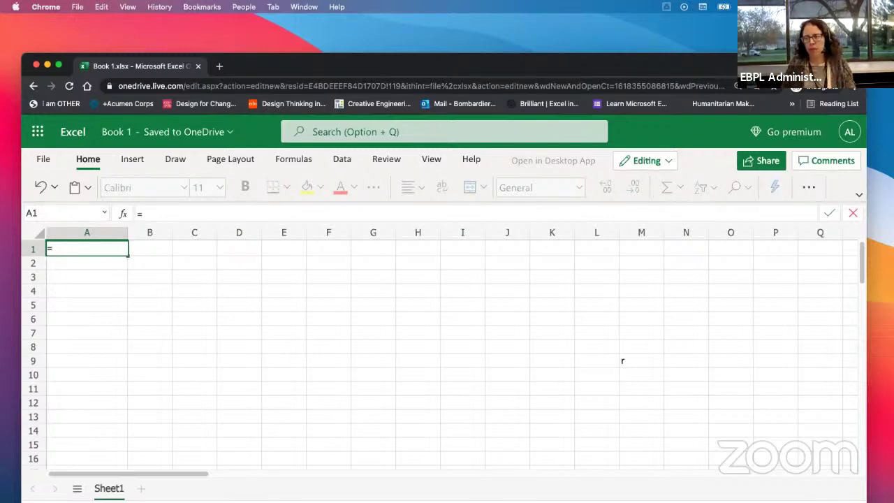
Step: Enter (1+7*5)/(5*4 into A1, leaving off the closing parenthesis
{"action": "type", "text": "("}
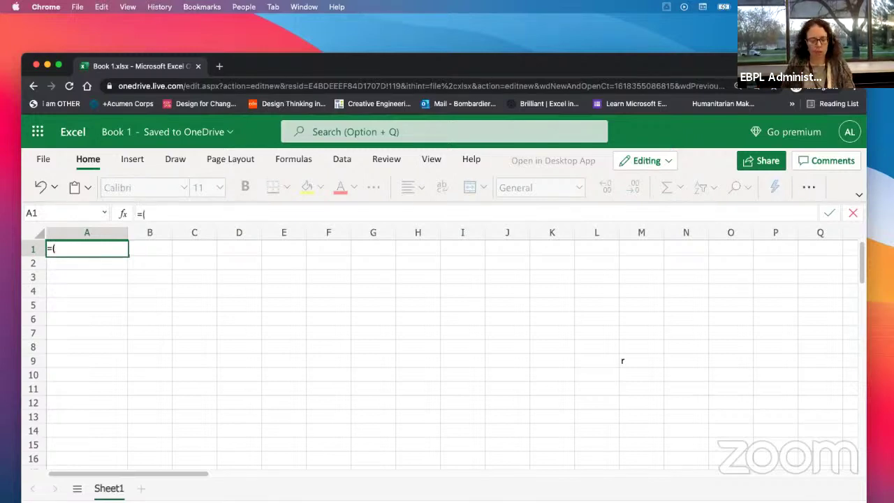
{"action": "type", "text": "1"}
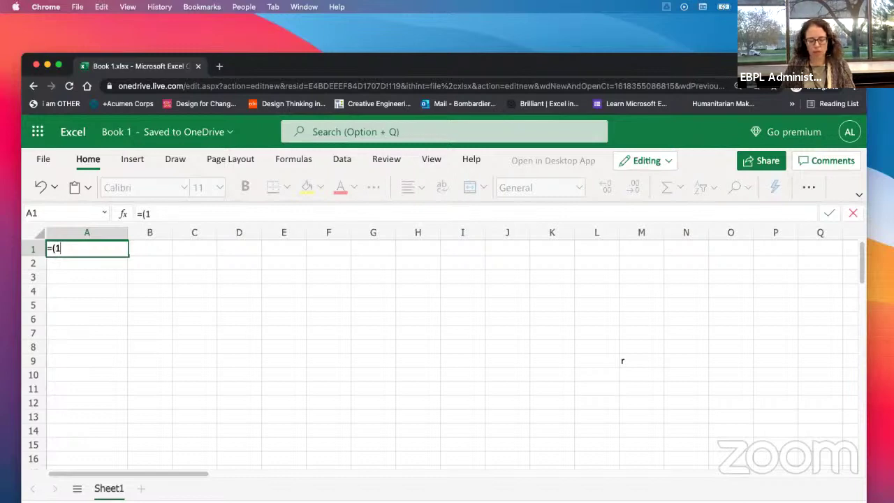
{"action": "type", "text": "+7"}
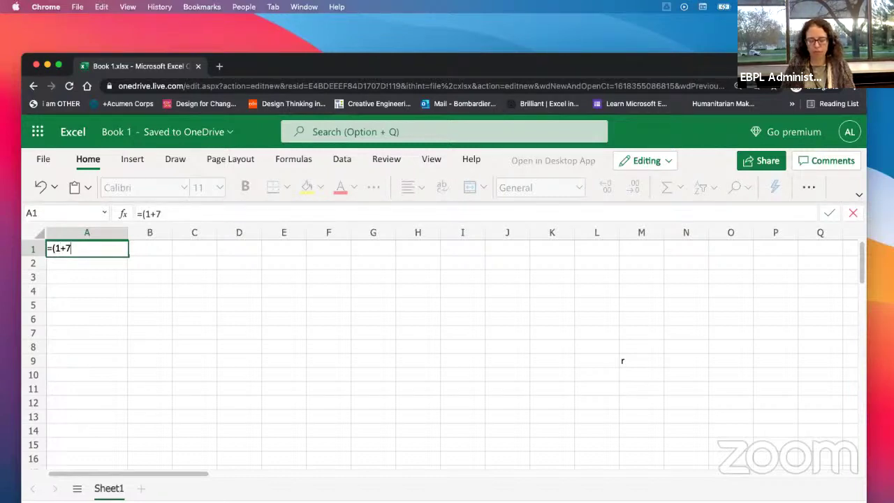
{"action": "type", "text": "*5)"}
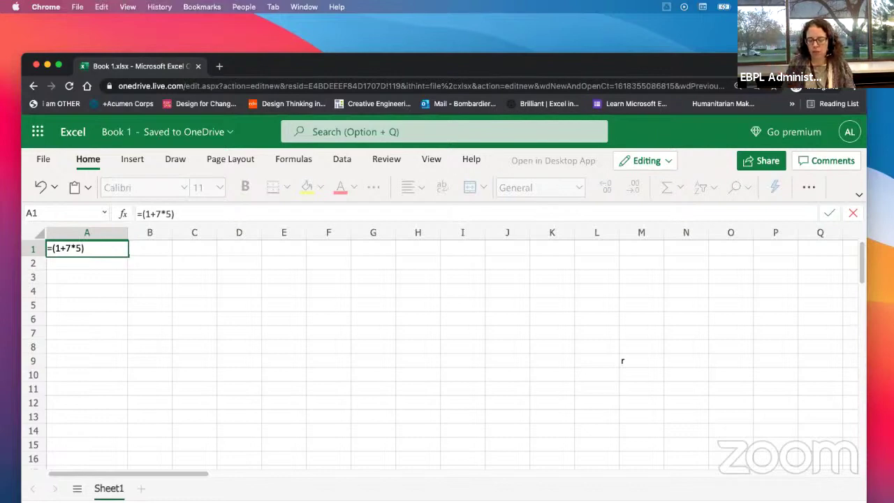
{"action": "type", "text": "/"}
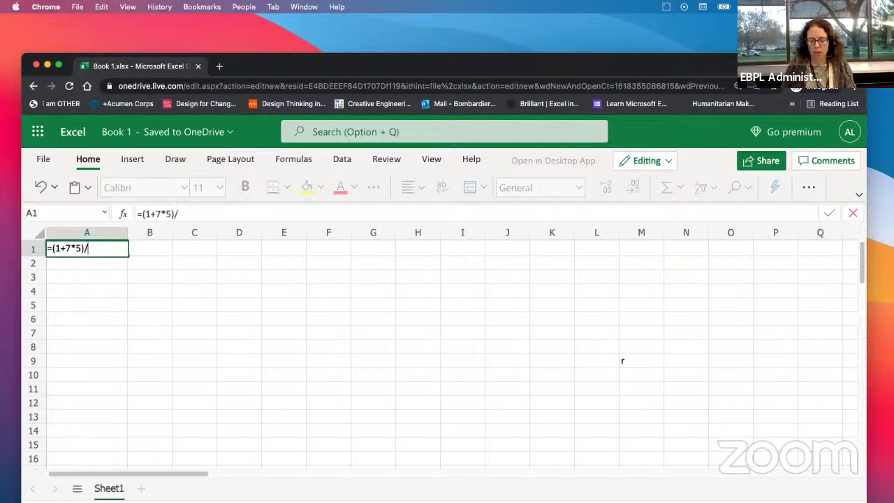
{"action": "type", "text": "("}
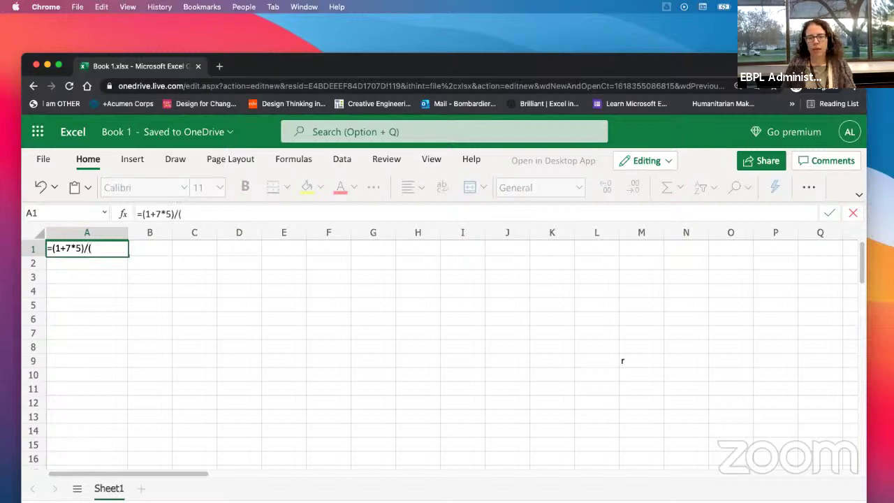
{"action": "type", "text": "5*4"}
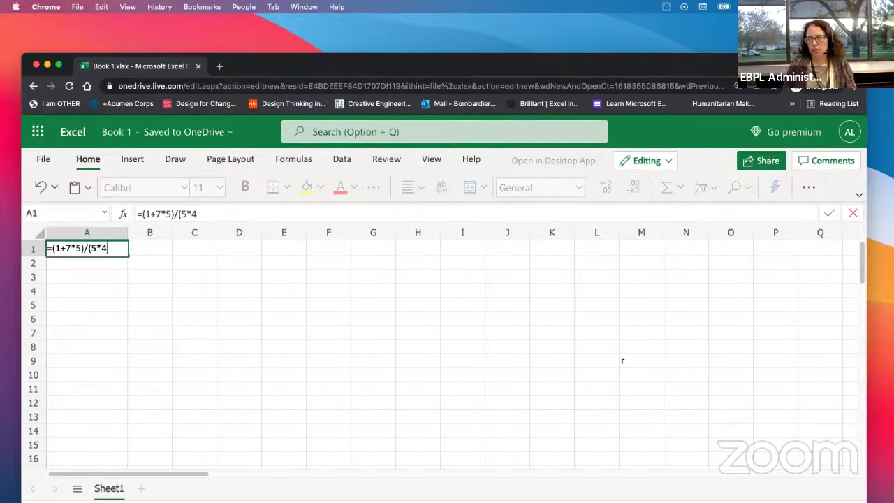
{"action": "key", "text": "Return"}
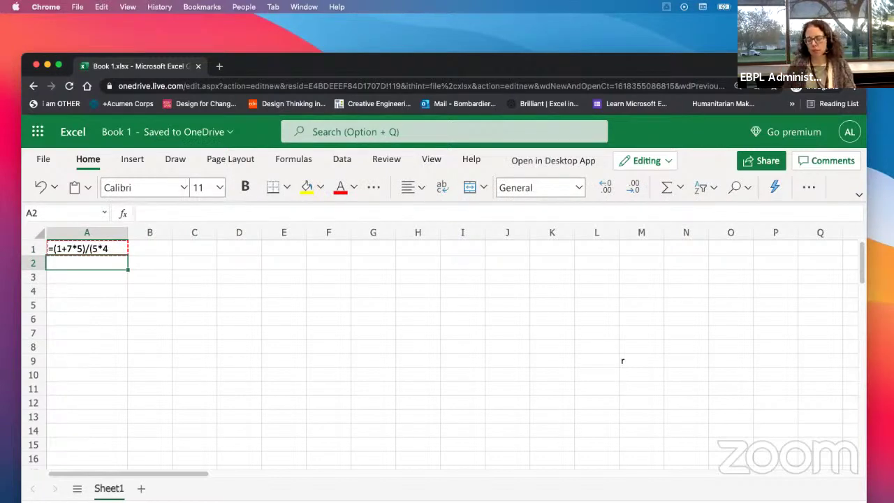
Step: Add the missing closing parenthesis so A1 holds =(1+7*5)/(5*4) and shows 1.8
{"action": "key", "text": "Up"}
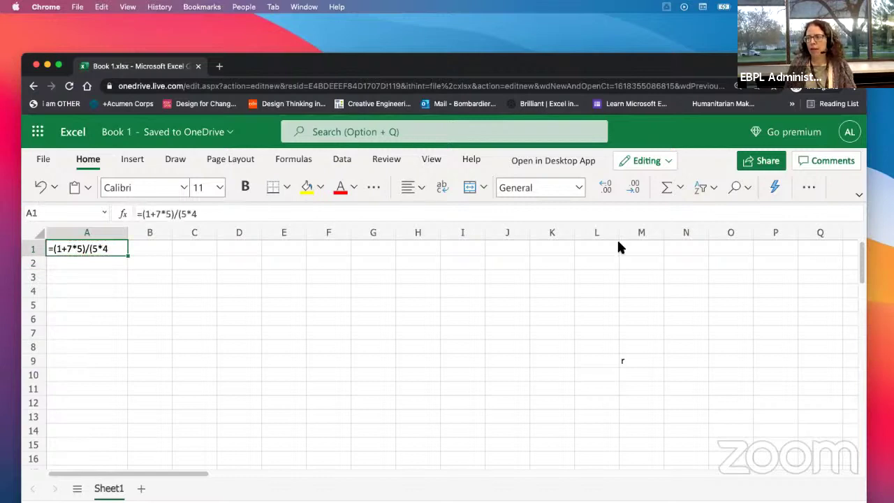
{"action": "left_click", "coordinate": [284, 213]}
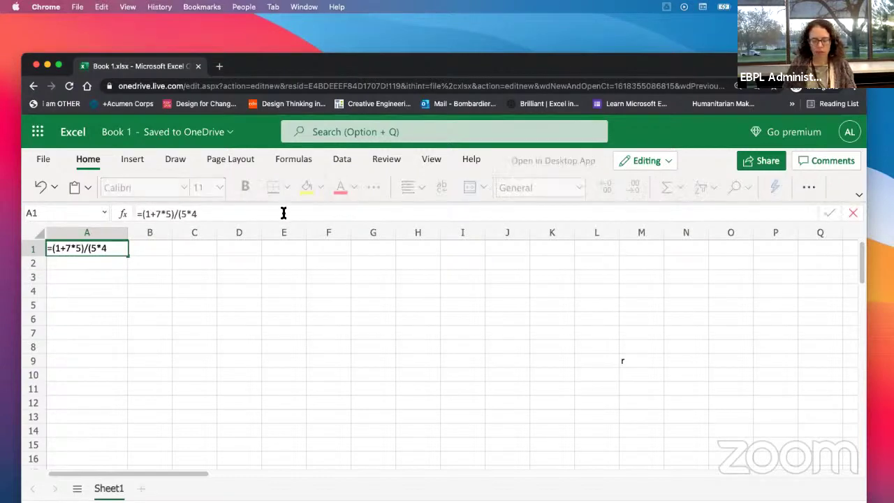
{"action": "type", "text": ")"}
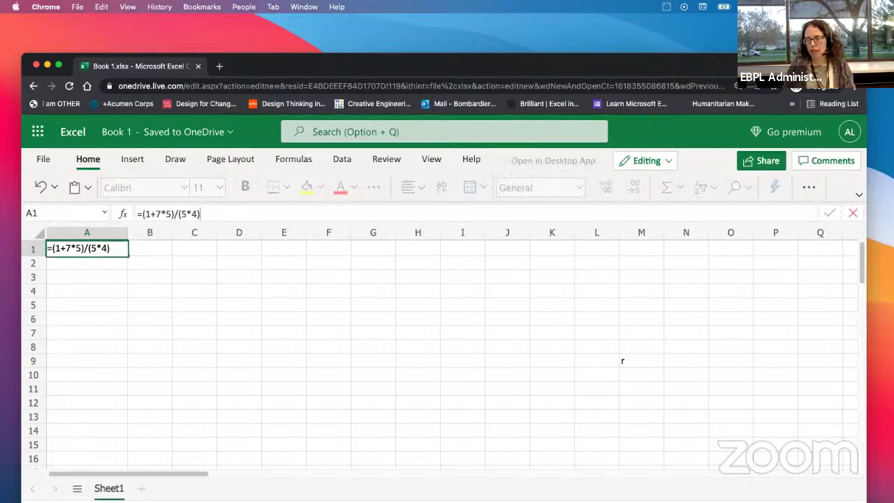
{"action": "key", "text": "Return"}
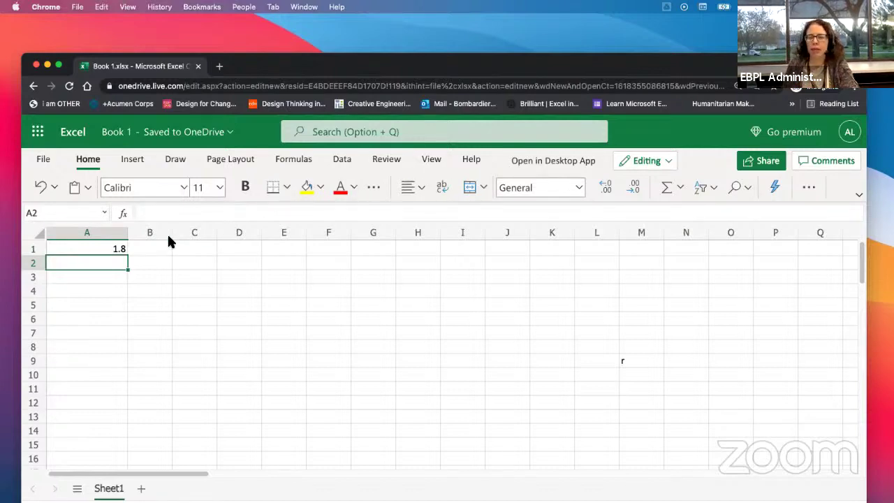
{"action": "left_click", "coordinate": [100, 251]}
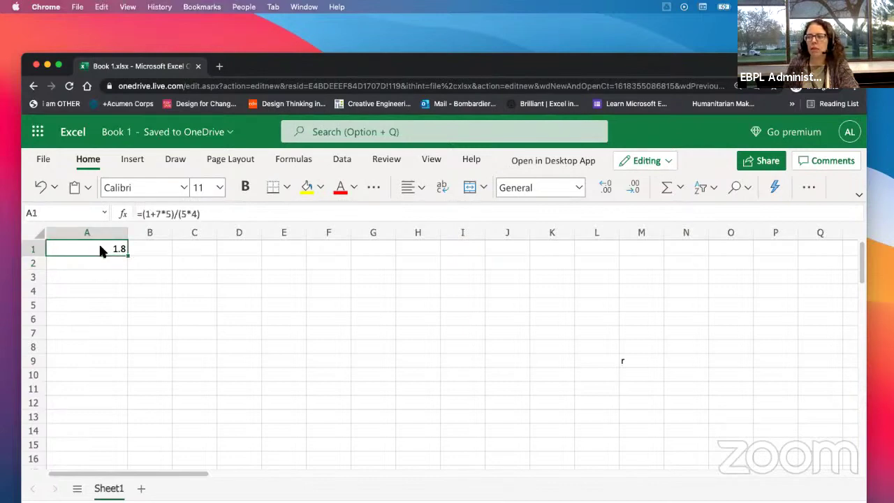
{"action": "double_click", "coordinate": [100, 248]}
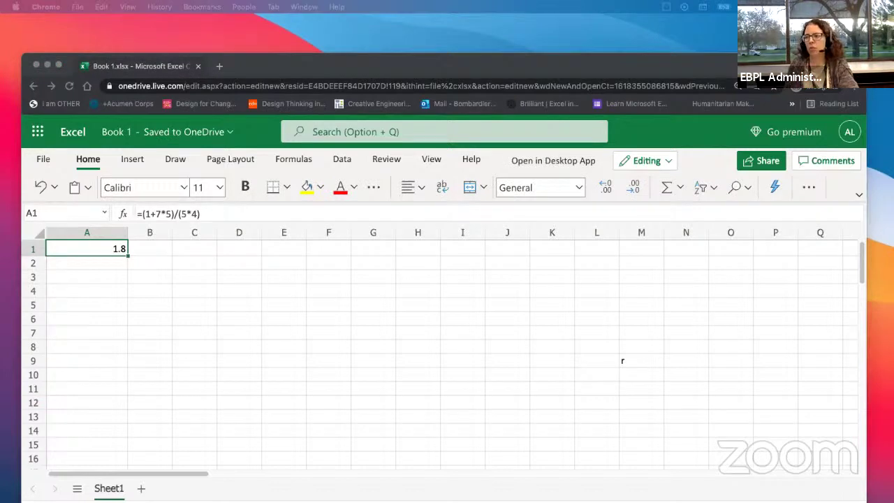
{"action": "left_click", "coordinate": [116, 270]}
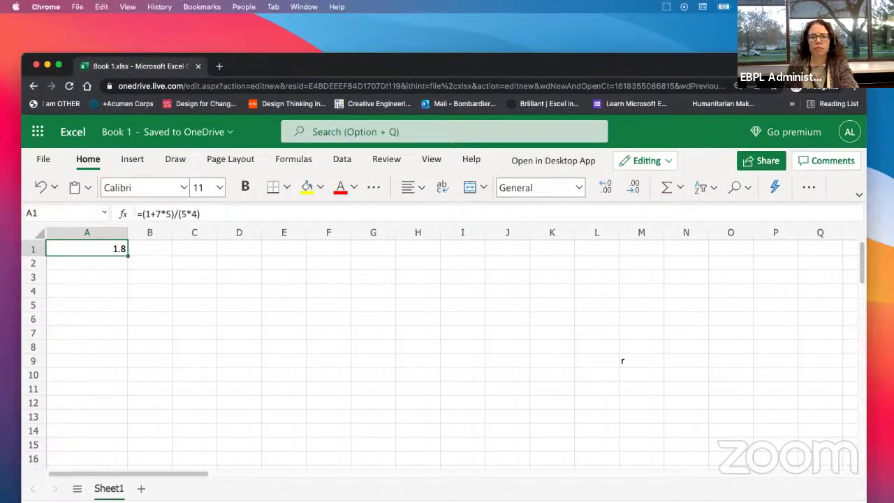
{"action": "left_click_drag", "start_coordinate": [0, 32], "coordinate": [453, 27]}
{"action": "scroll", "coordinate": [468, 308], "scroll_direction": "down", "scroll_amount": 2}
{"action": "scroll", "coordinate": [469, 308], "scroll_direction": "down", "scroll_amount": 2}
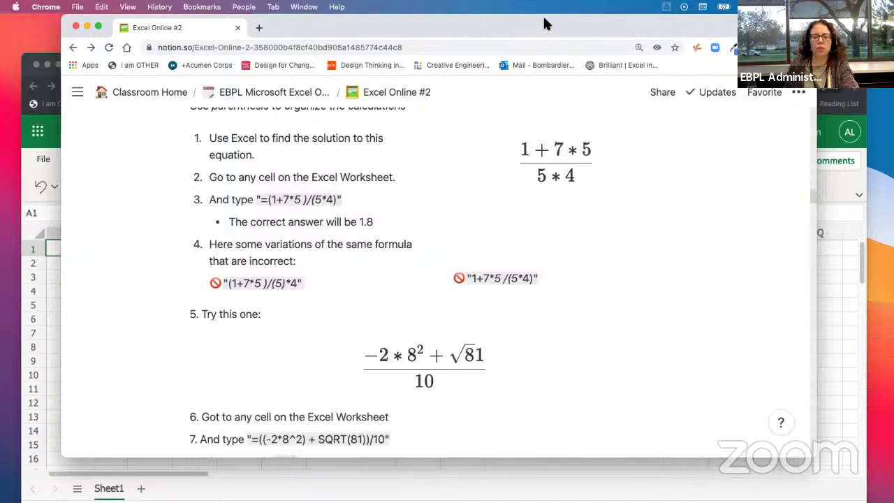
{"action": "left_click_drag", "start_coordinate": [710, 19], "coordinate": [0, 129]}
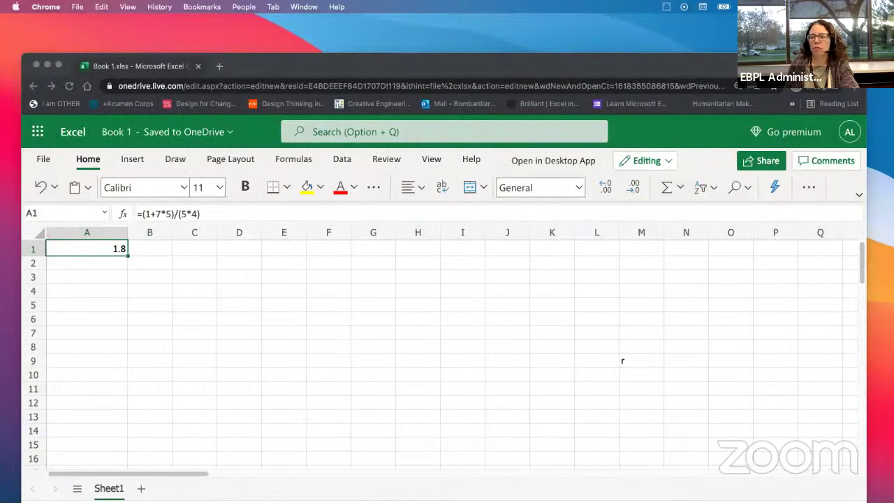
{"action": "left_click", "coordinate": [100, 210]}
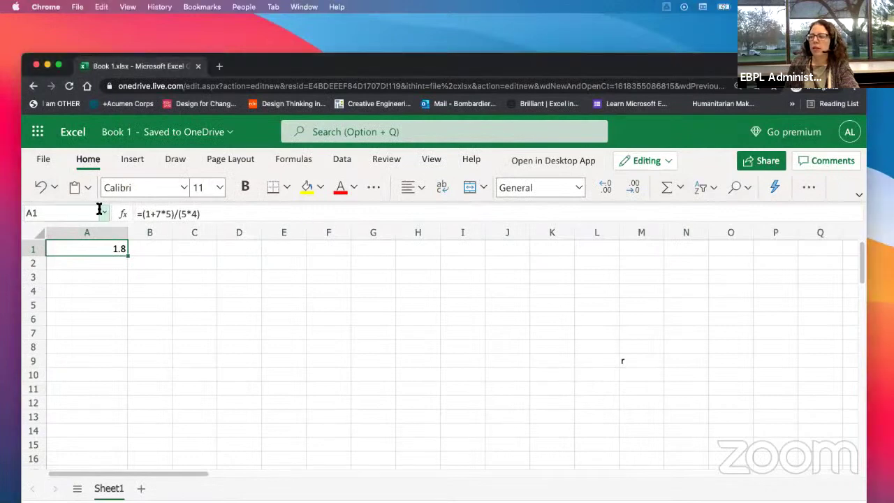
{"action": "left_click", "coordinate": [142, 215]}
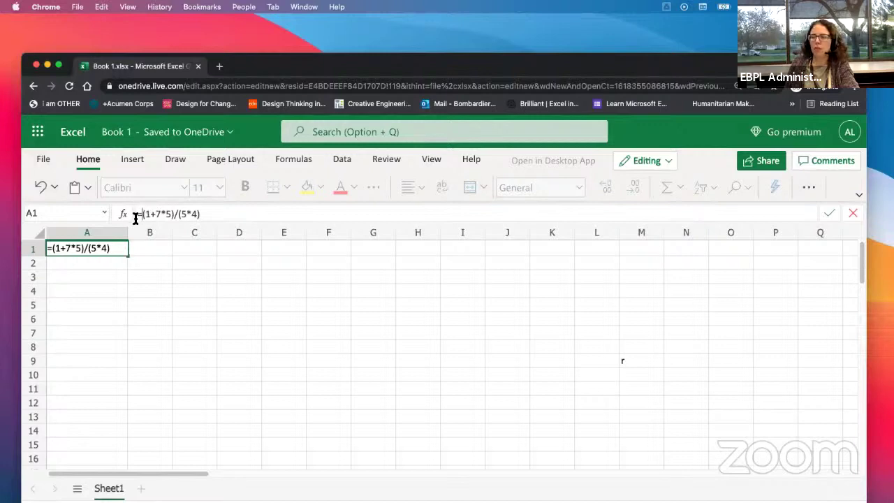
{"action": "key", "text": "Return"}
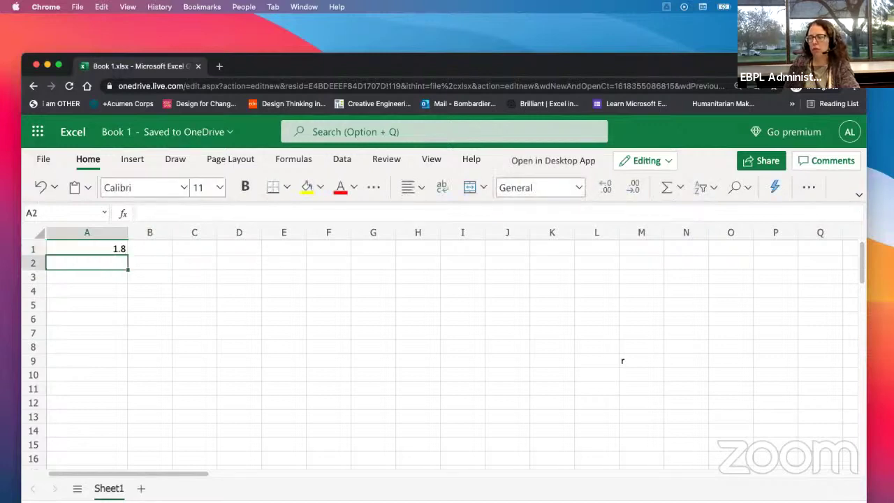
{"action": "key", "text": "Up"}
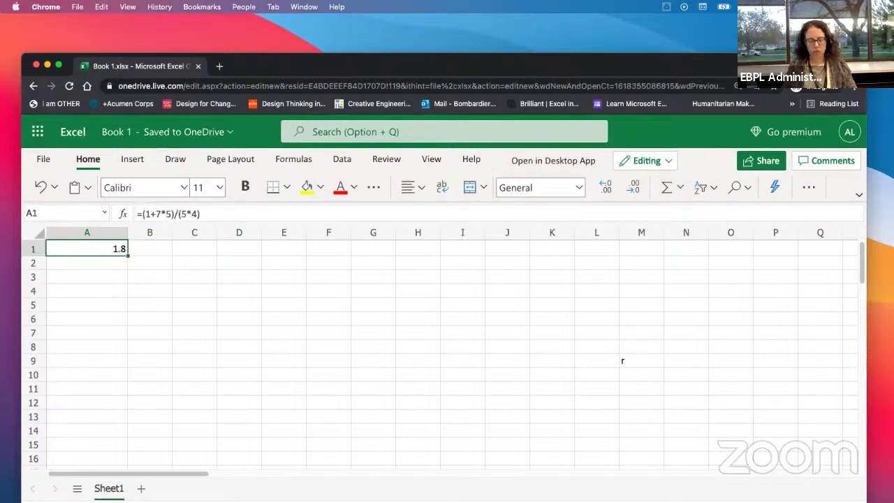
{"action": "left_click", "coordinate": [210, 214]}
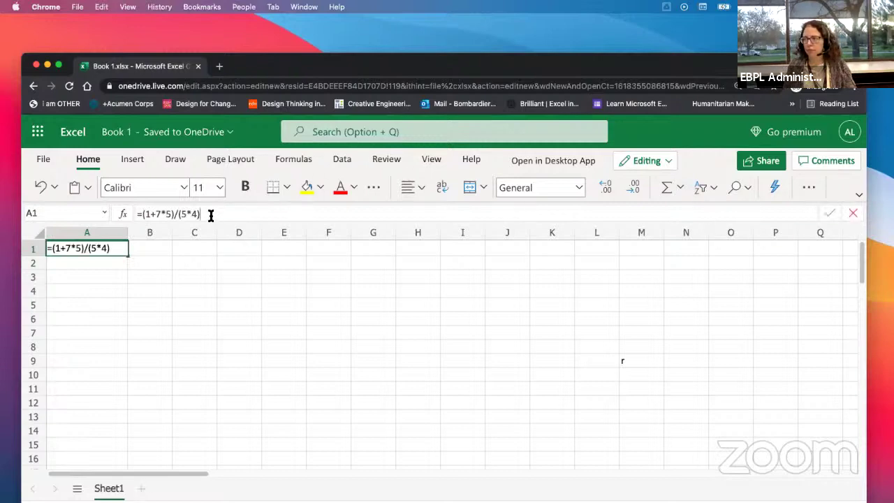
{"action": "left_click_drag", "start_coordinate": [207, 214], "coordinate": [139, 216]}
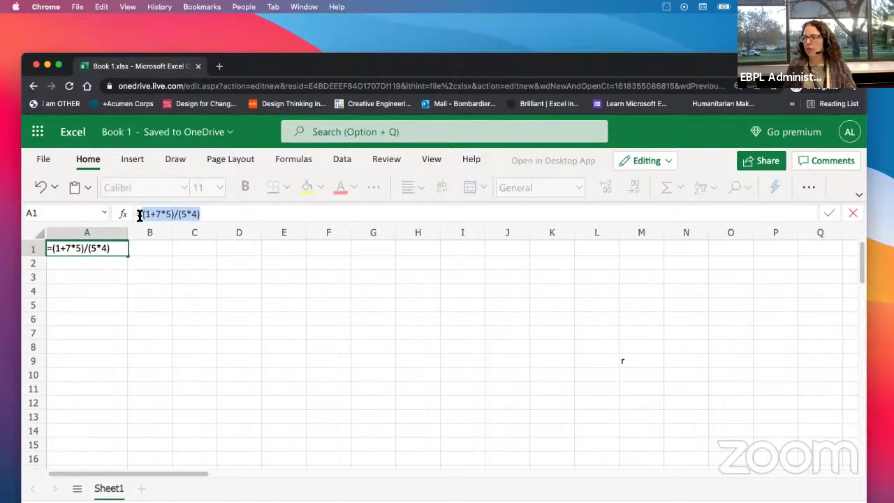
{"action": "left_click", "coordinate": [89, 305]}
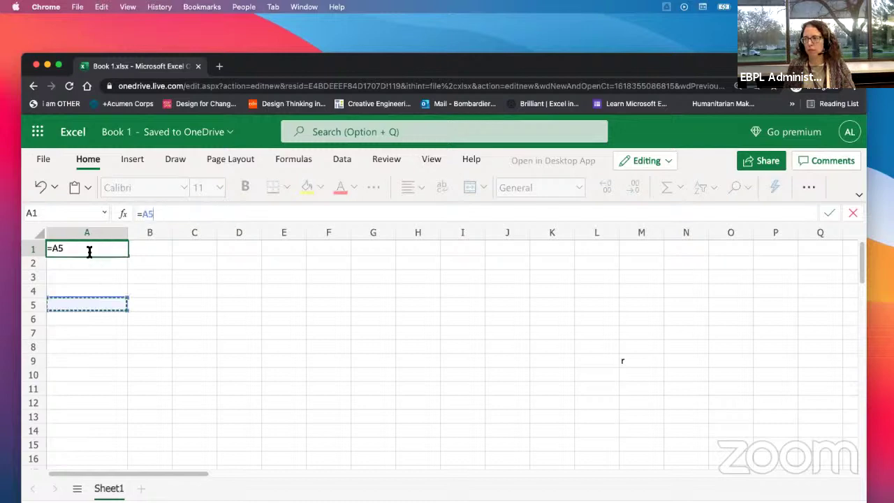
{"action": "left_click", "coordinate": [84, 263]}
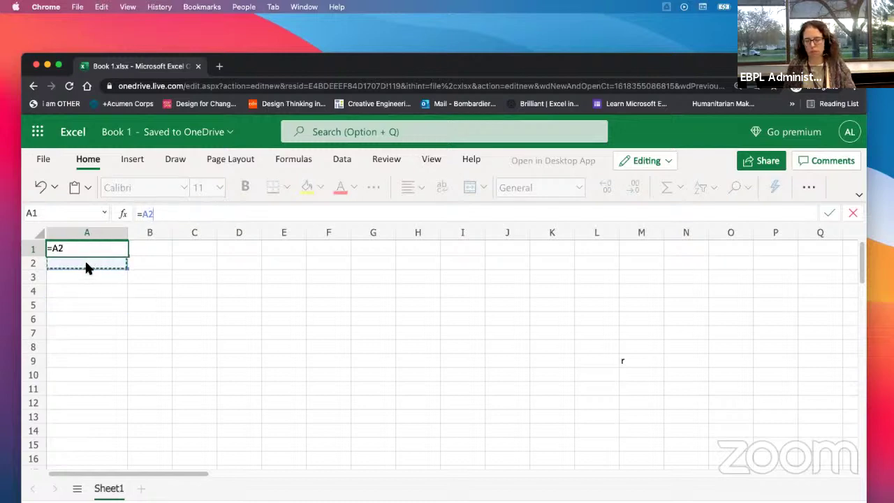
{"action": "key", "text": "Escape"}
{"action": "left_click", "coordinate": [138, 213]}
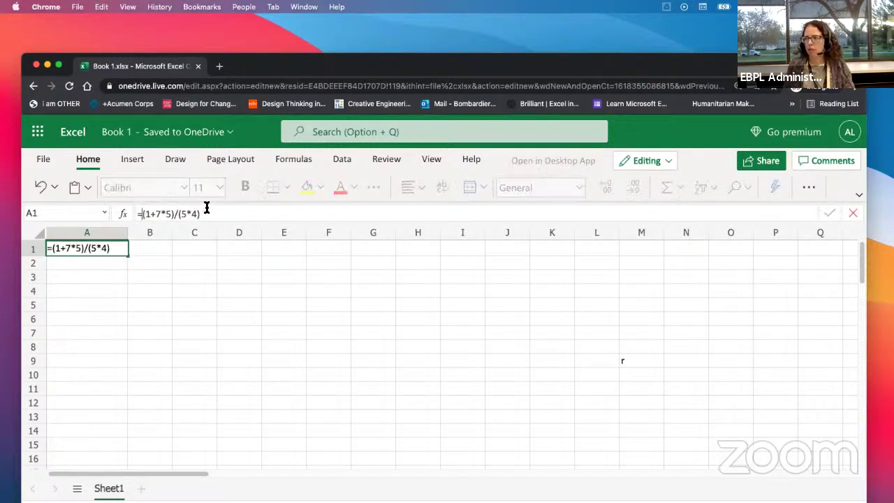
{"action": "key", "text": "BackSpace"}
{"action": "key", "text": "Return"}
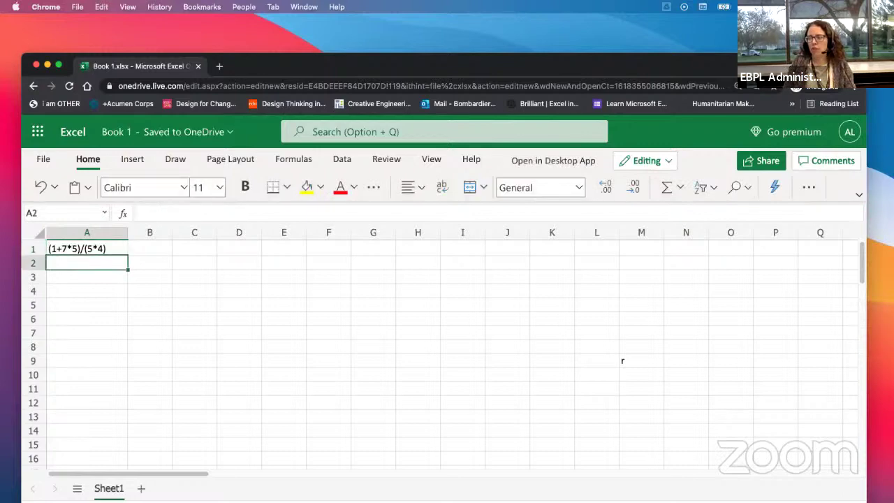
{"action": "left_click", "coordinate": [74, 251]}
{"action": "left_click", "coordinate": [134, 213]}
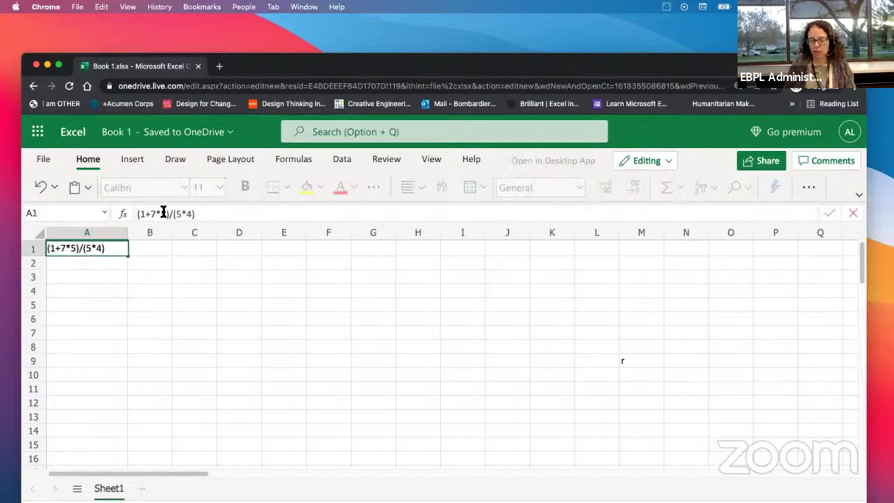
{"action": "type", "text": "="}
{"action": "key", "text": "Return"}
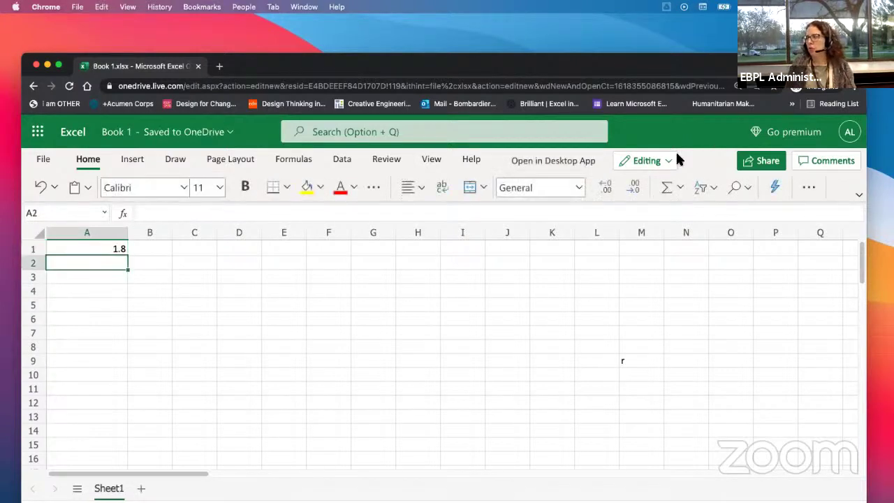
Step: With A1 selected, switch Excel Online from the simplified ribbon to the classic full ribbon
{"action": "left_click", "coordinate": [101, 248]}
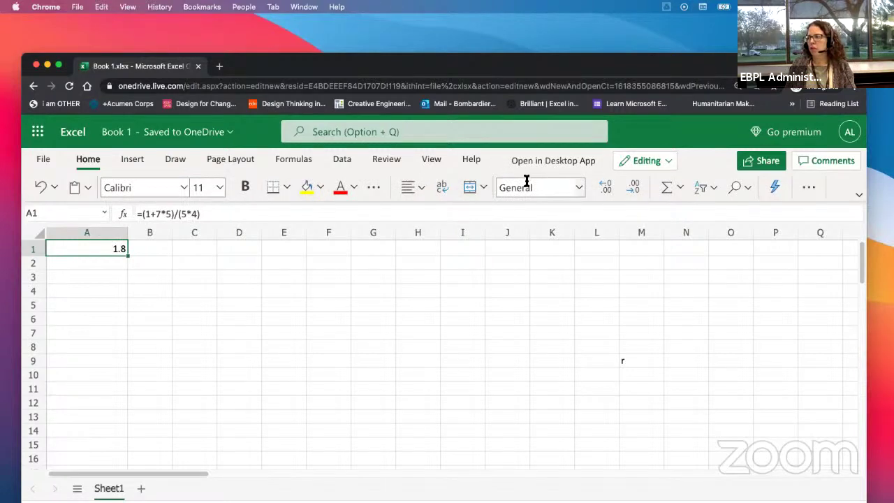
{"action": "left_click_drag", "start_coordinate": [722, 68], "coordinate": [742, 30]}
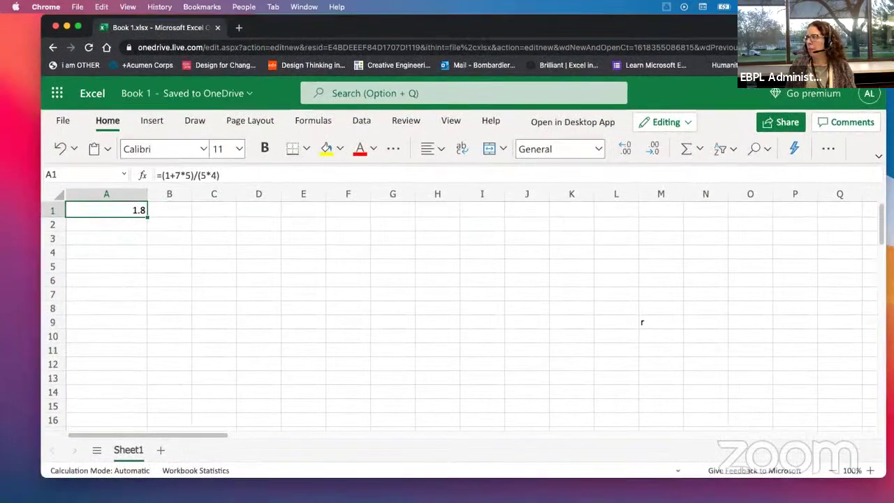
{"action": "left_click", "coordinate": [880, 159]}
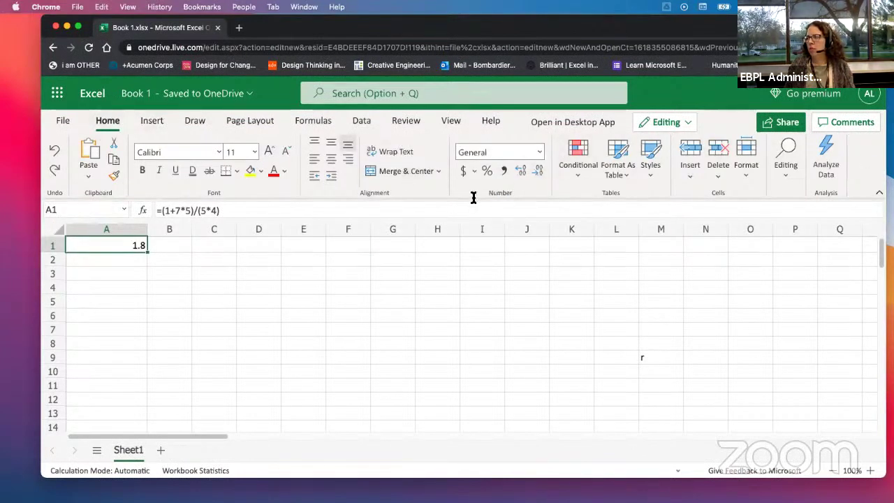
Step: Format A1 as Long Date and widen column A to fit the date
{"action": "left_click", "coordinate": [539, 152]}
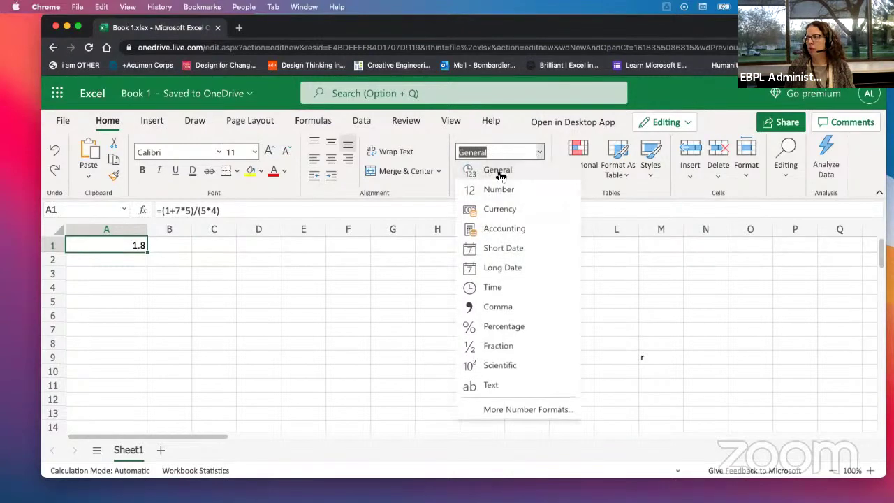
{"action": "left_click", "coordinate": [499, 271]}
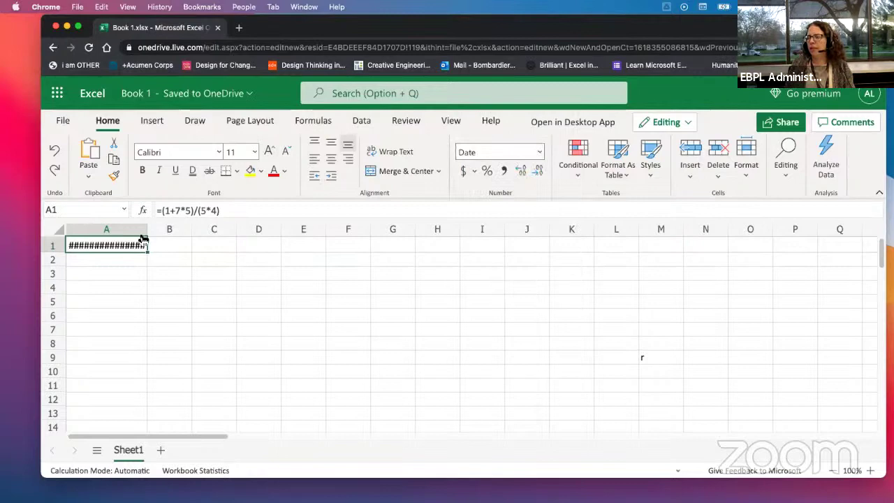
{"action": "left_click_drag", "start_coordinate": [148, 229], "coordinate": [242, 234]}
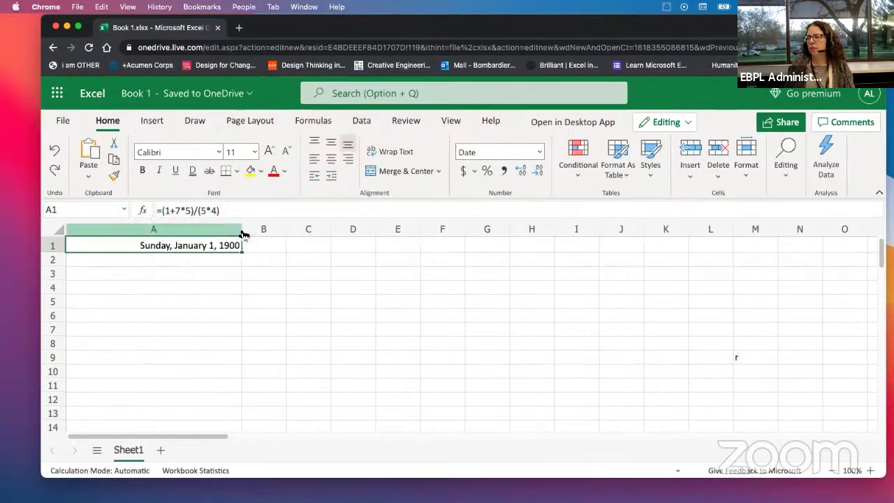
Step: Return A1 to General format showing 1.8, narrow column A slightly, and select A2
{"action": "left_click", "coordinate": [539, 152]}
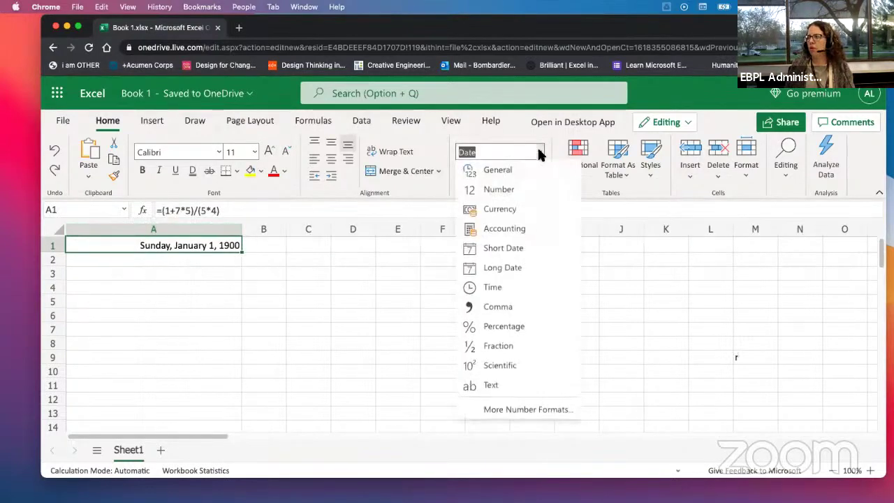
{"action": "left_click", "coordinate": [497, 171]}
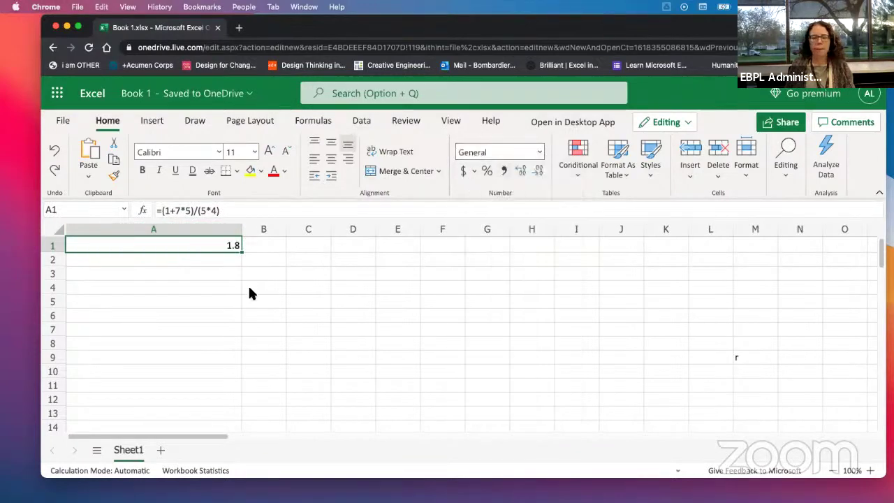
{"action": "left_click_drag", "start_coordinate": [241, 230], "coordinate": [203, 230]}
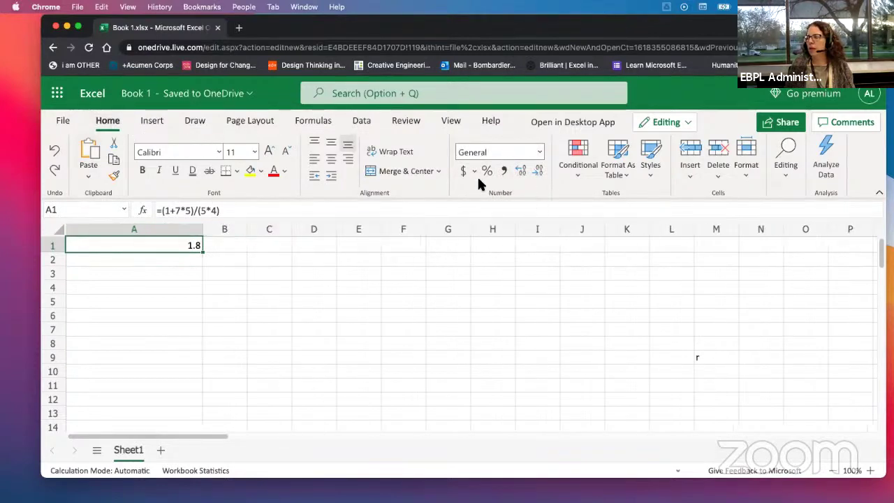
{"action": "left_click", "coordinate": [539, 154]}
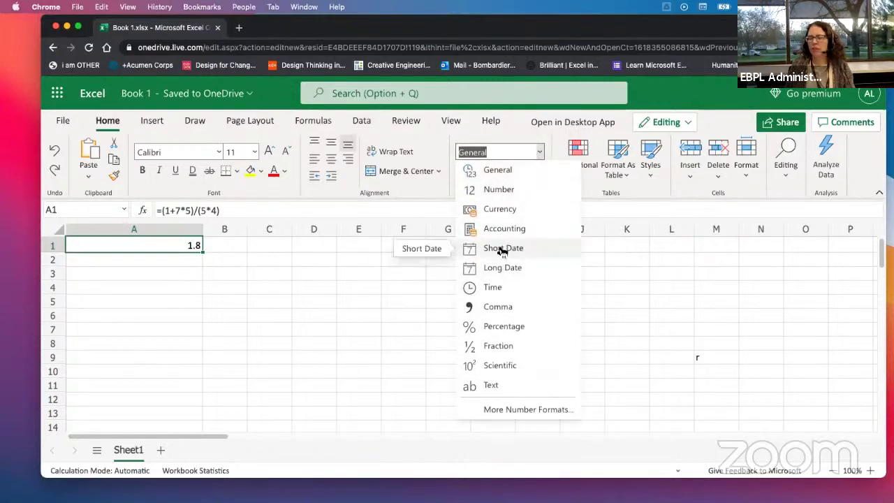
{"action": "key", "text": "Escape"}
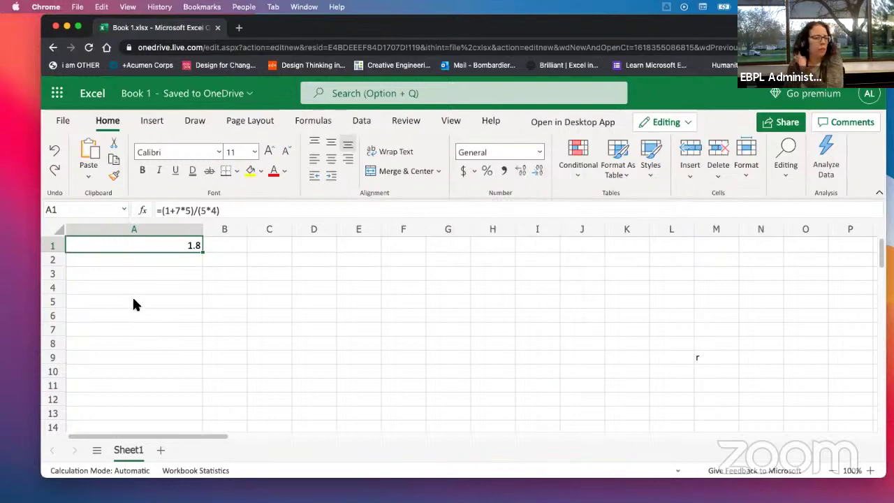
{"action": "left_click", "coordinate": [150, 258]}
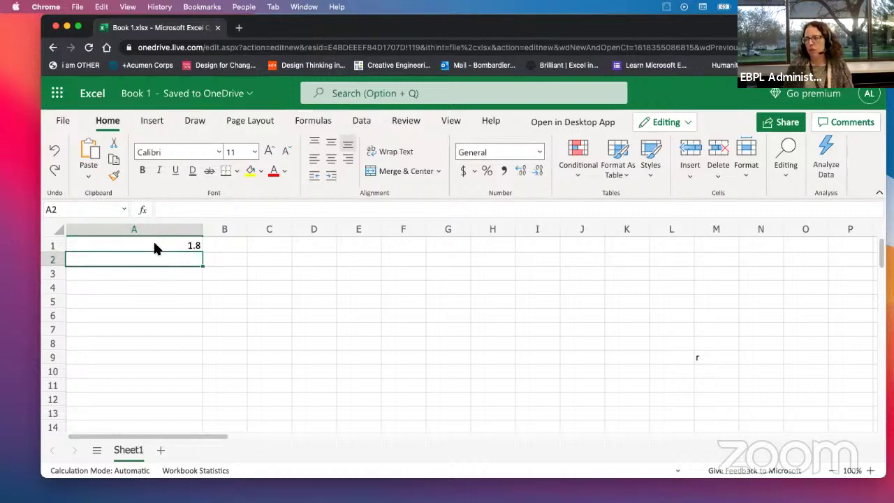
Step: Remove the opening parenthesis before 5*4 in A1's formula and commit it
{"action": "double_click", "coordinate": [152, 243]}
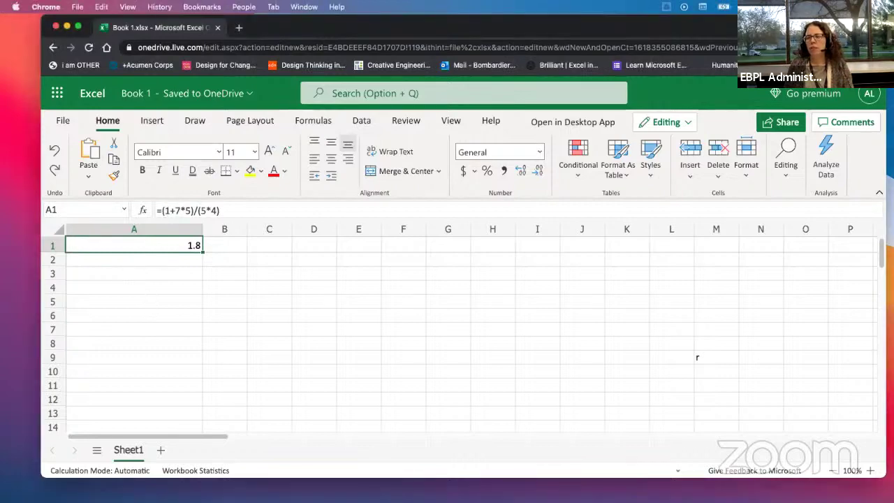
{"action": "left_click", "coordinate": [222, 209]}
{"action": "left_click", "coordinate": [206, 210]}
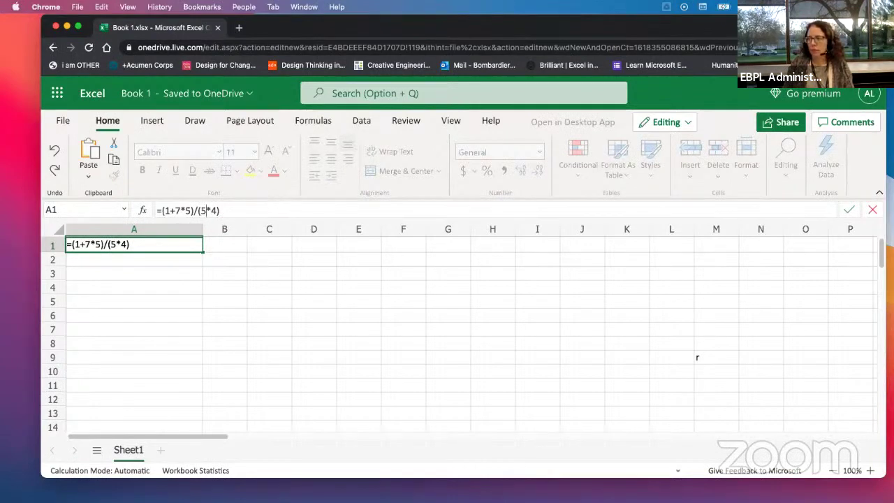
{"action": "key", "text": "BackSpace"}
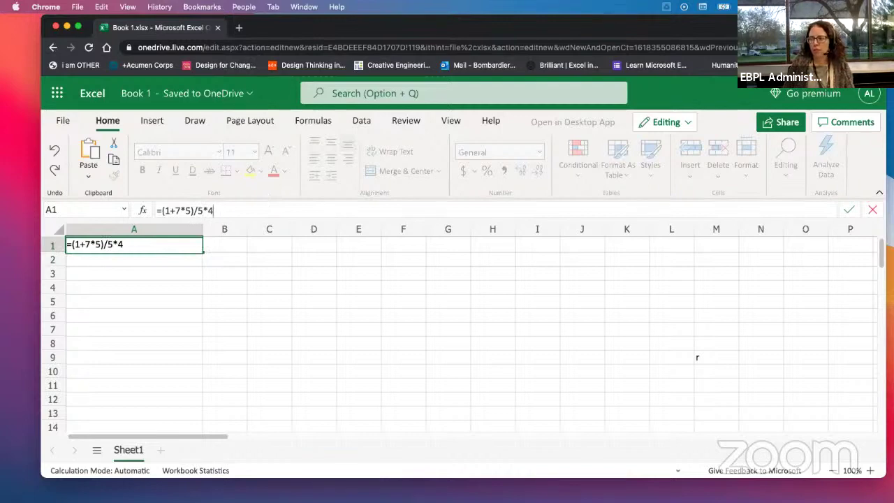
{"action": "key", "text": "Return"}
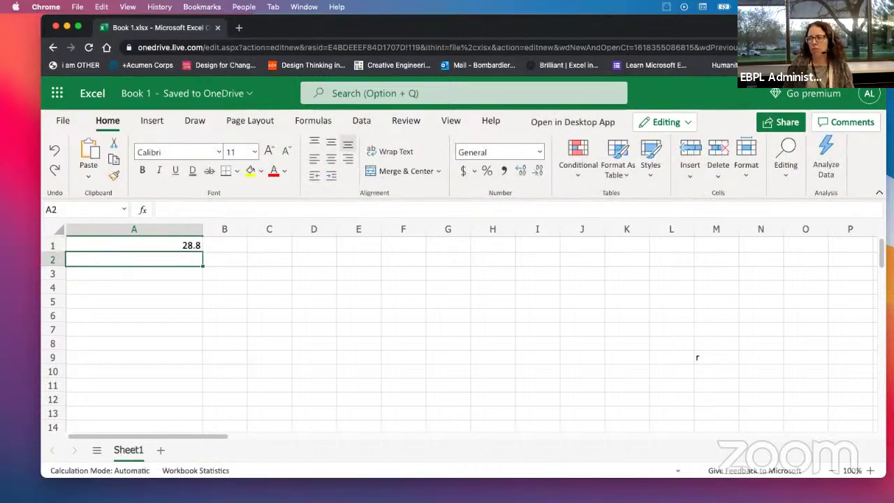
Step: Restore the parentheses around 5*4 so A1 reads =(1+7*5)/(5*4) and shows 1.8
{"action": "key", "text": "Up"}
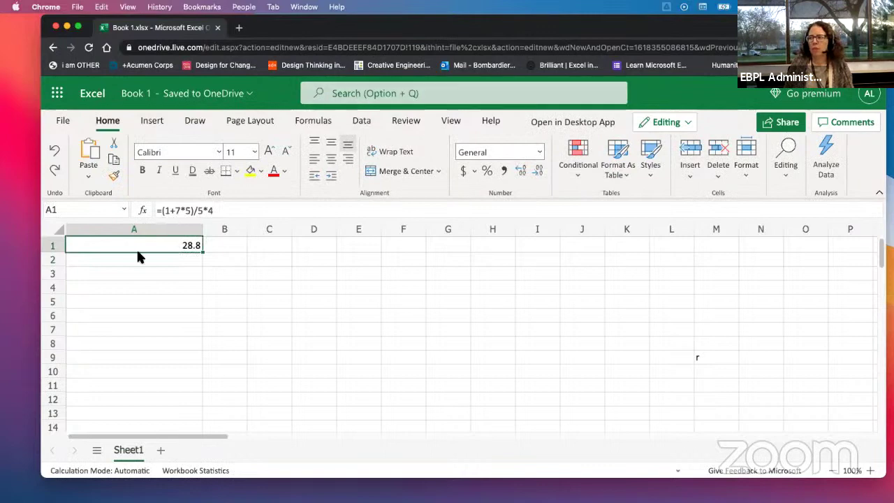
{"action": "mouse_move", "coordinate": [199, 211]}
{"action": "left_mouse_down"}
{"action": "mouse_move", "coordinate": [162, 212]}
{"action": "mouse_move", "coordinate": [219, 208]}
{"action": "mouse_move", "coordinate": [198, 211]}
{"action": "left_mouse_up"}
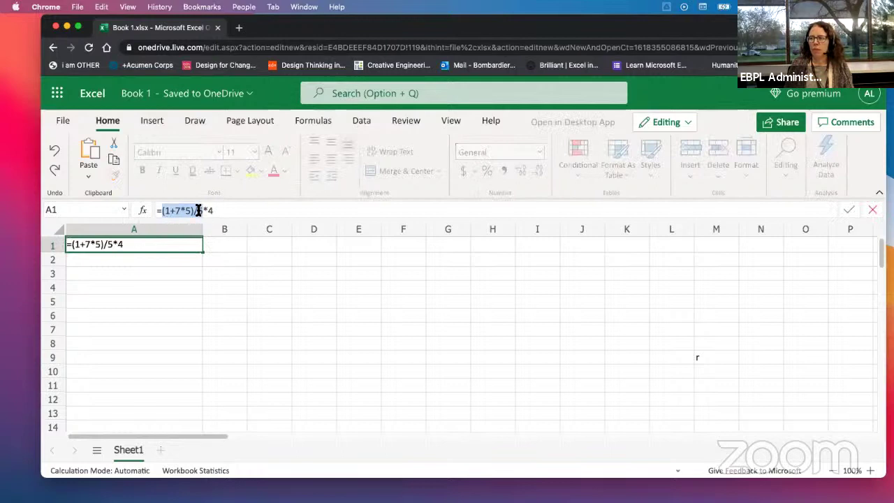
{"action": "left_click", "coordinate": [198, 211]}
{"action": "type", "text": "("}
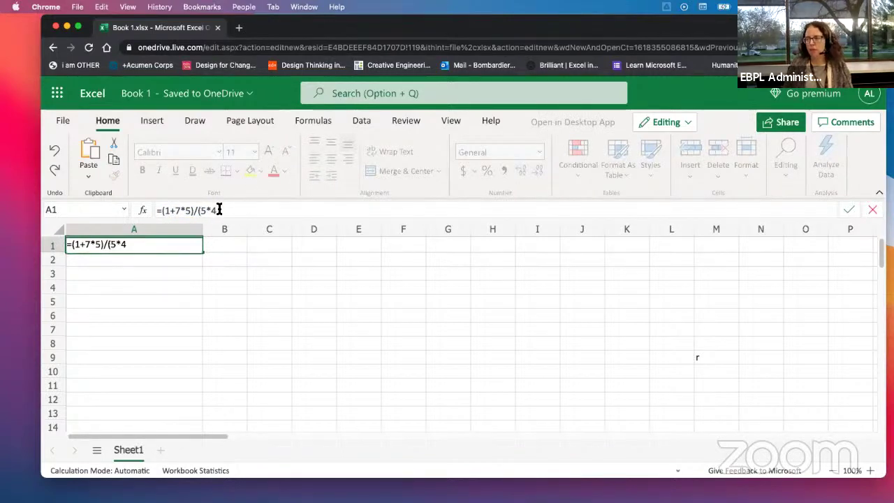
{"action": "left_click", "coordinate": [220, 209]}
{"action": "type", "text": ")"}
{"action": "key", "text": "Return"}
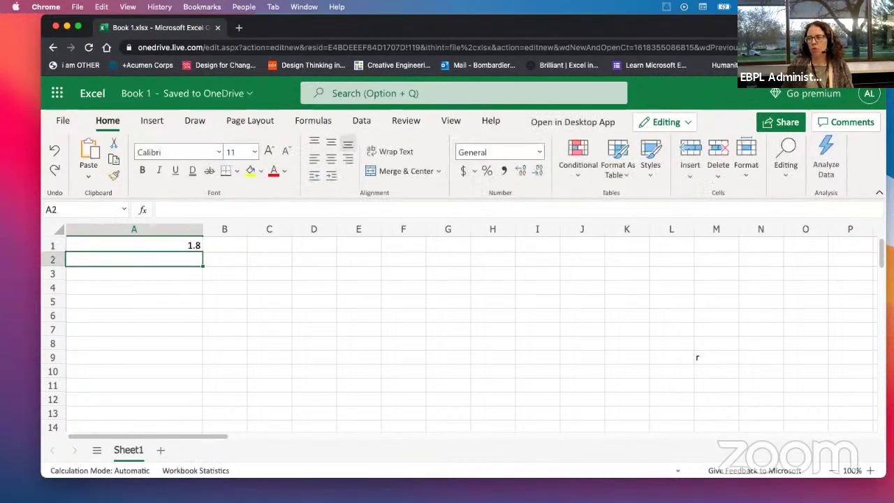
{"action": "left_click", "coordinate": [83, 243]}
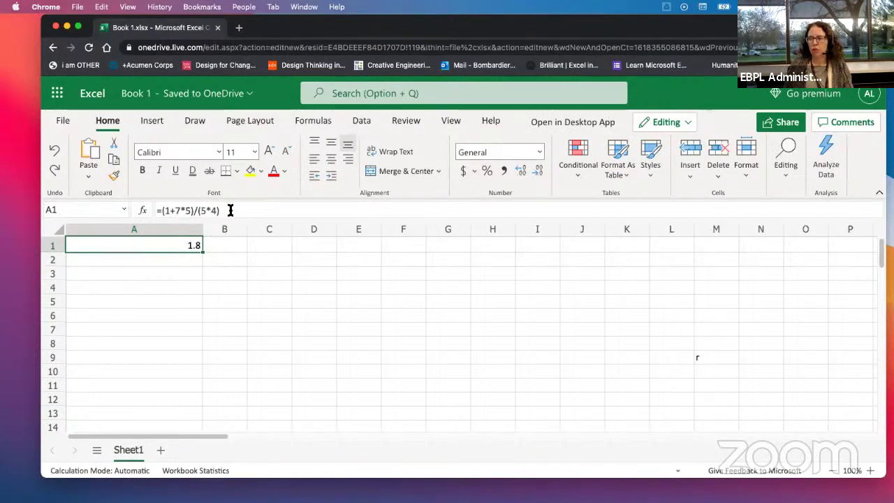
Step: Delete the parentheses around 5*4 so A1 becomes =(1+7*5)/5*4, showing 28.8
{"action": "left_click", "coordinate": [200, 210]}
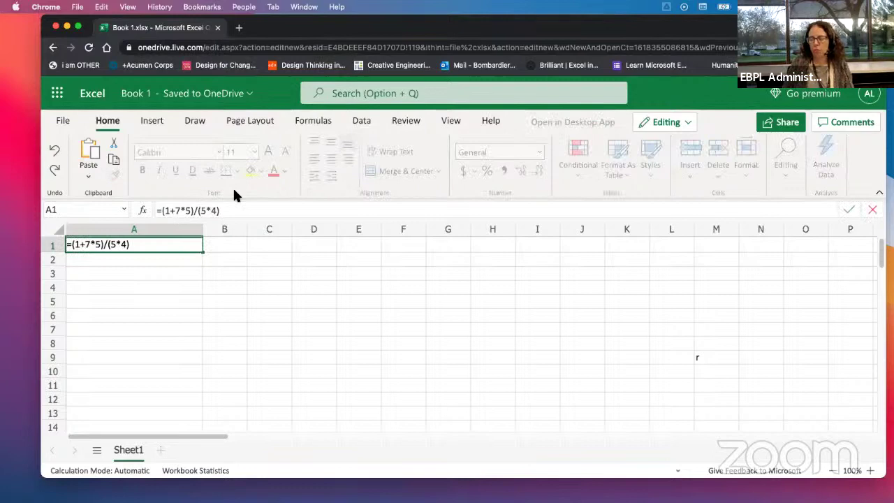
{"action": "key", "text": "BackSpace"}
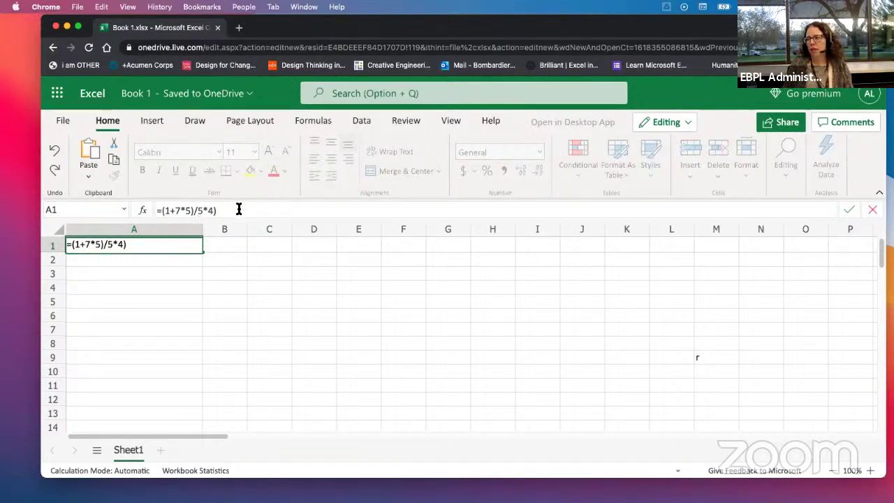
{"action": "left_click", "coordinate": [239, 209]}
{"action": "key", "text": "BackSpace"}
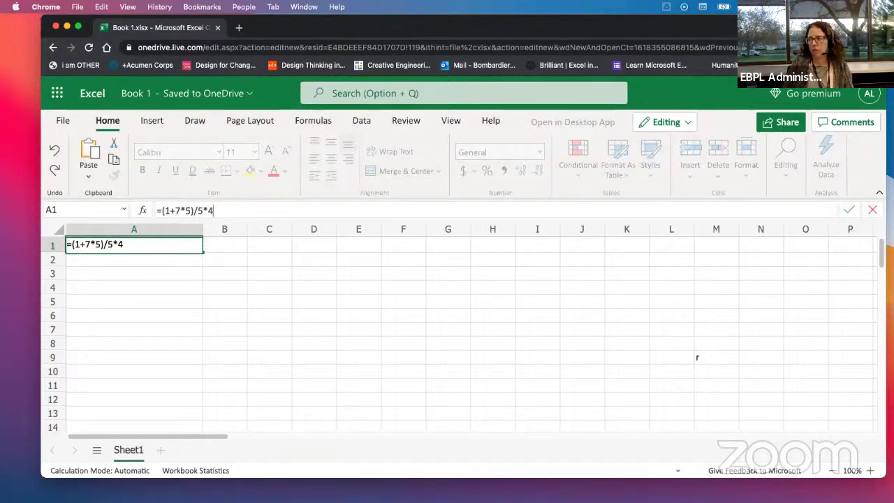
{"action": "key", "text": "Return"}
{"action": "left_click", "coordinate": [157, 243]}
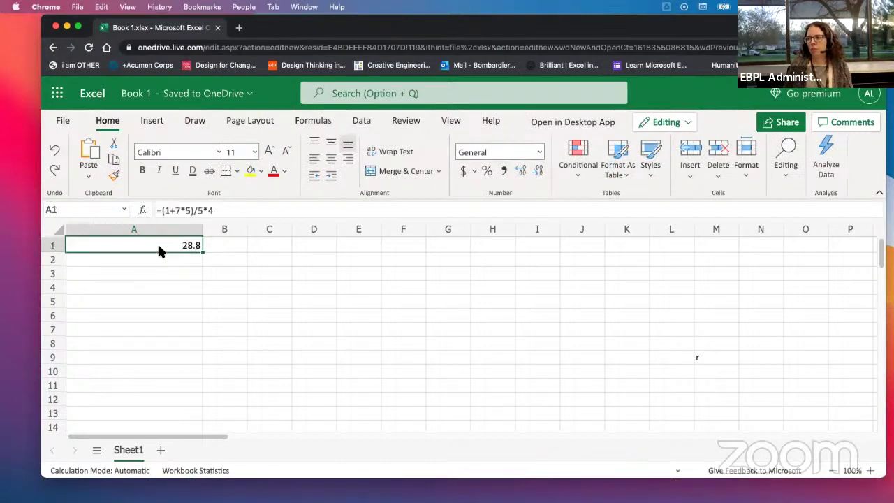
Step: Re-add the parentheses around 5*4 in A1's formula
{"action": "left_click_drag", "start_coordinate": [204, 211], "coordinate": [162, 211]}
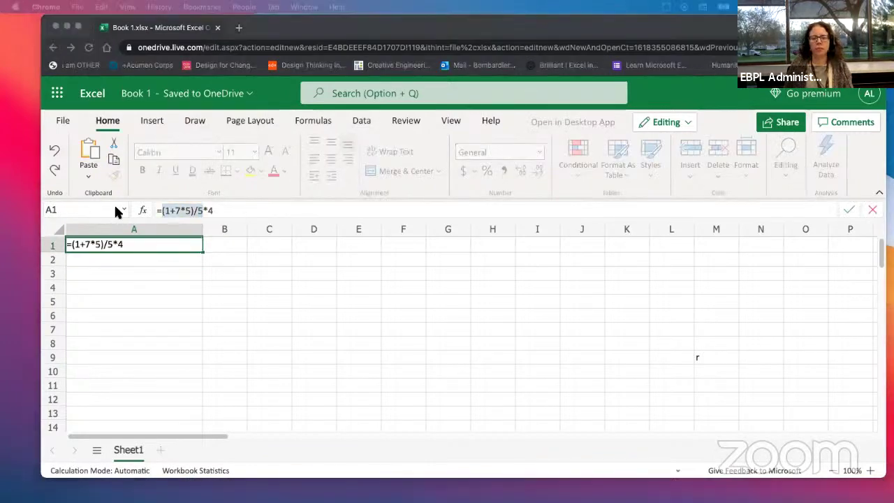
{"action": "left_click", "coordinate": [197, 210]}
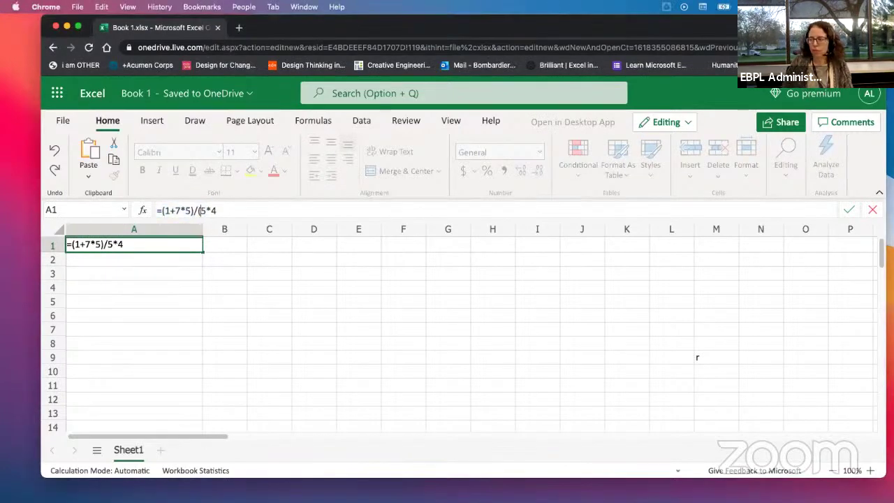
{"action": "type", "text": "("}
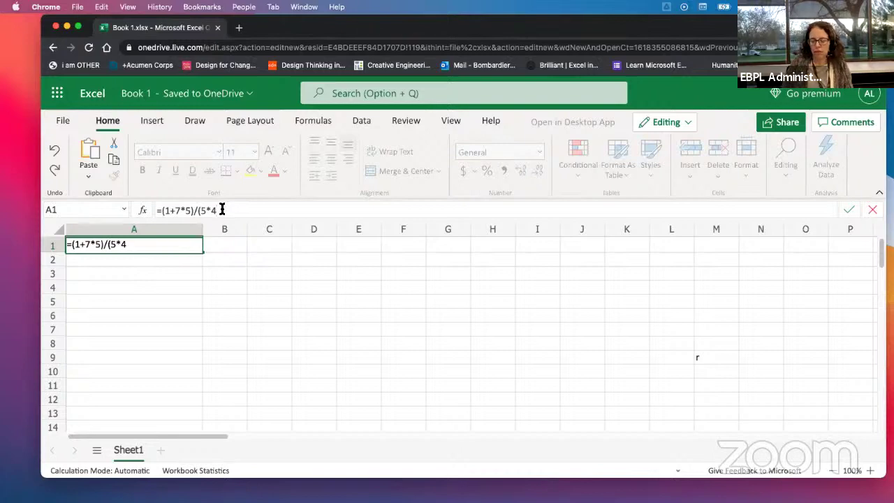
{"action": "left_click", "coordinate": [222, 210]}
{"action": "type", "text": ")"}
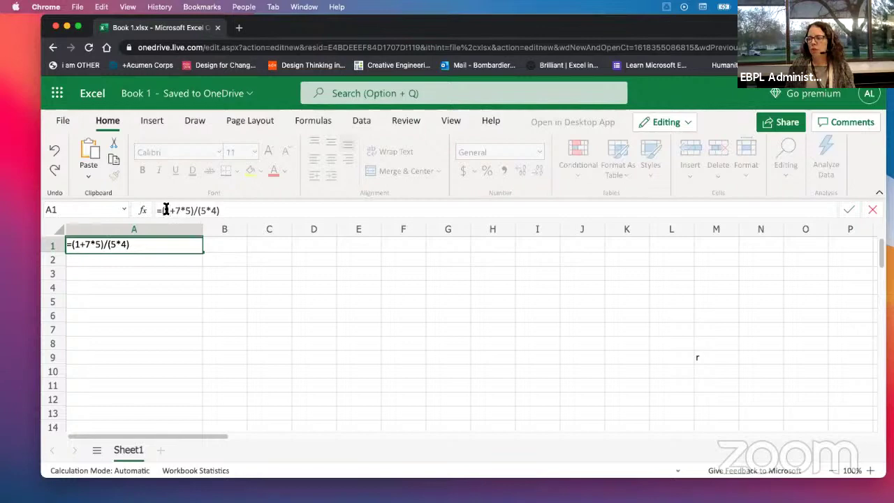
Step: Move the opening parenthesis after 1+ so A1 holds =1+(7*5)/(5*4), showing 2.75
{"action": "type", "text": "("}
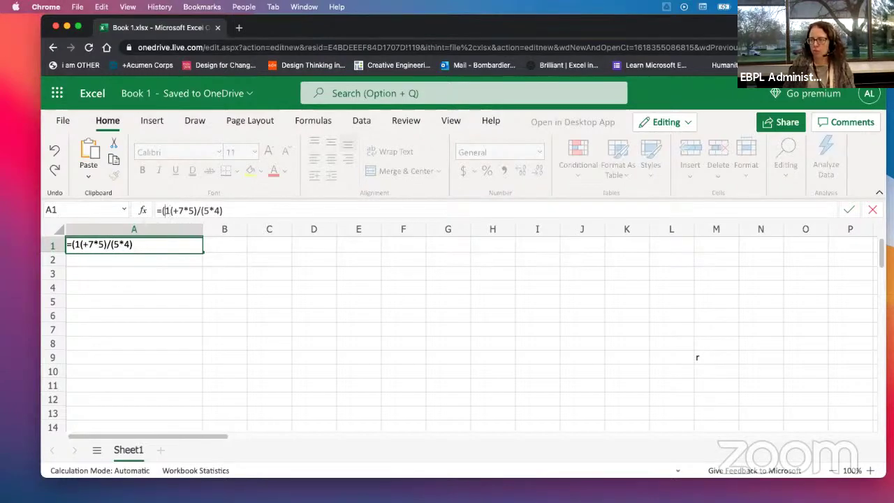
{"action": "key", "text": "BackSpace"}
{"action": "key", "text": "Return"}
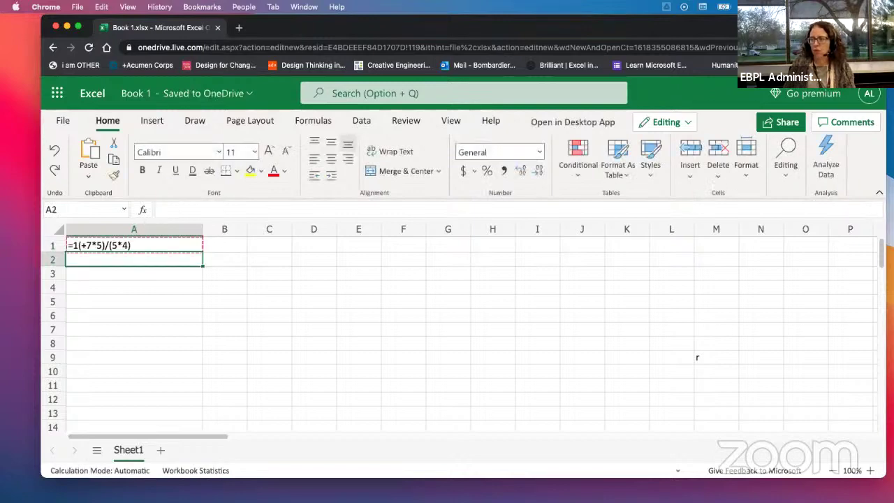
{"action": "left_click", "coordinate": [169, 210]}
{"action": "key", "text": "BackSpace"}
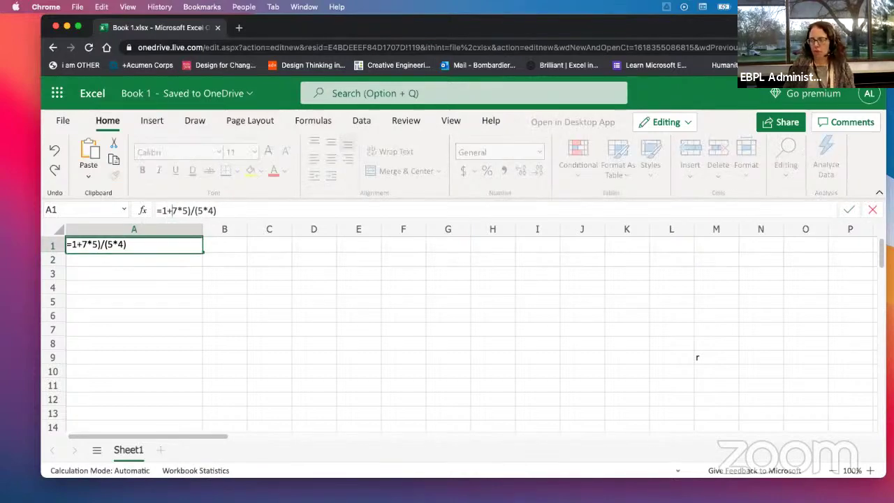
{"action": "type", "text": "("}
{"action": "key", "text": "Return"}
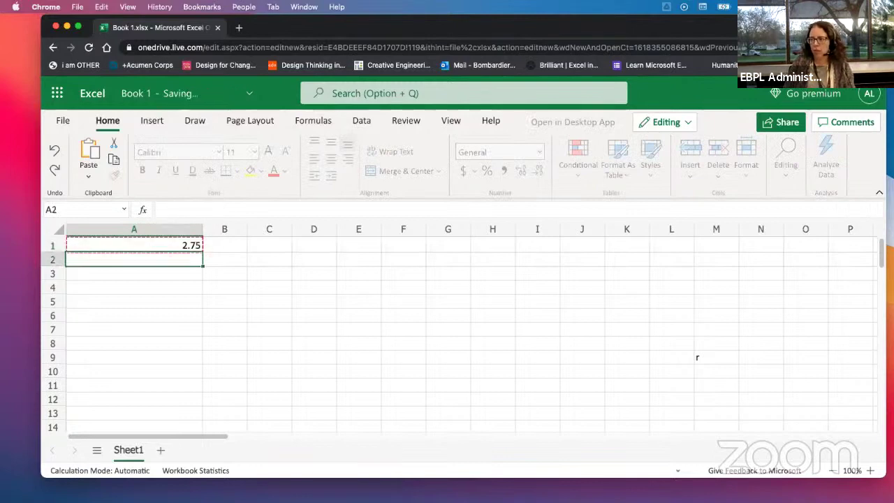
{"action": "left_click", "coordinate": [130, 240]}
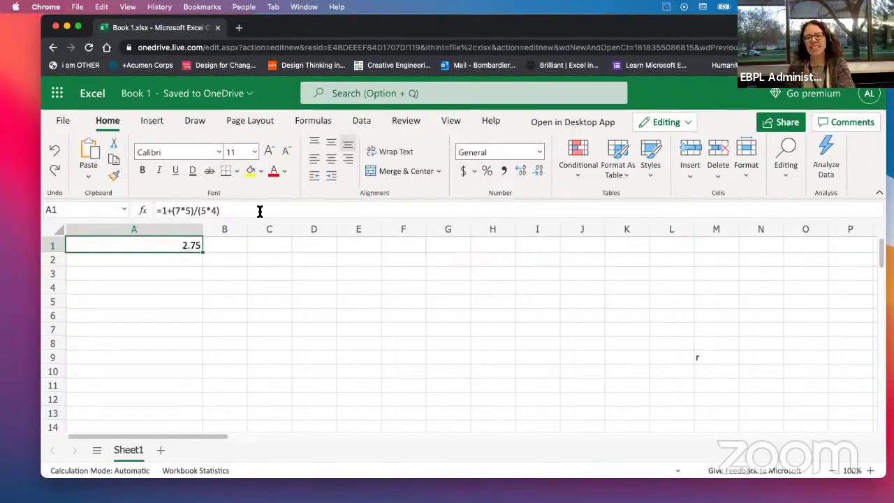
Step: Restore A1 to =(1+7*5)/(5*4) showing 1.8, then bring the Notion exercise page forward
{"action": "left_click", "coordinate": [172, 211]}
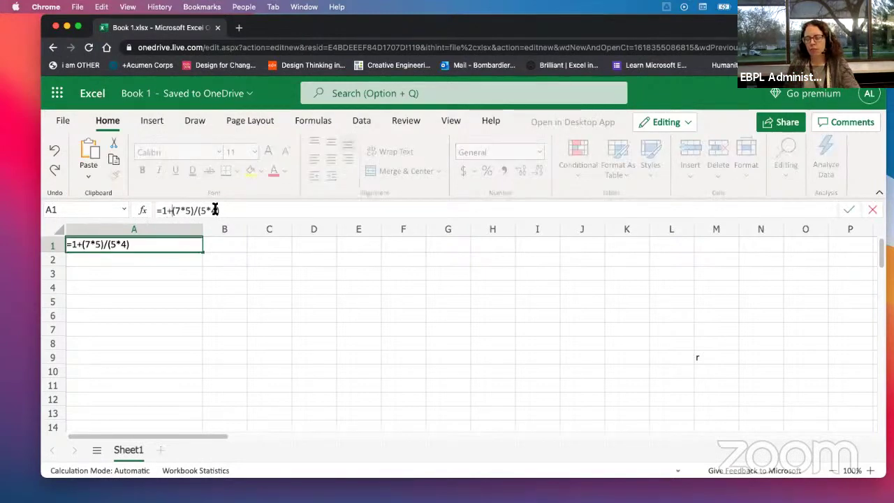
{"action": "key", "text": "BackSpace"}
{"action": "key", "text": "BackSpace"}
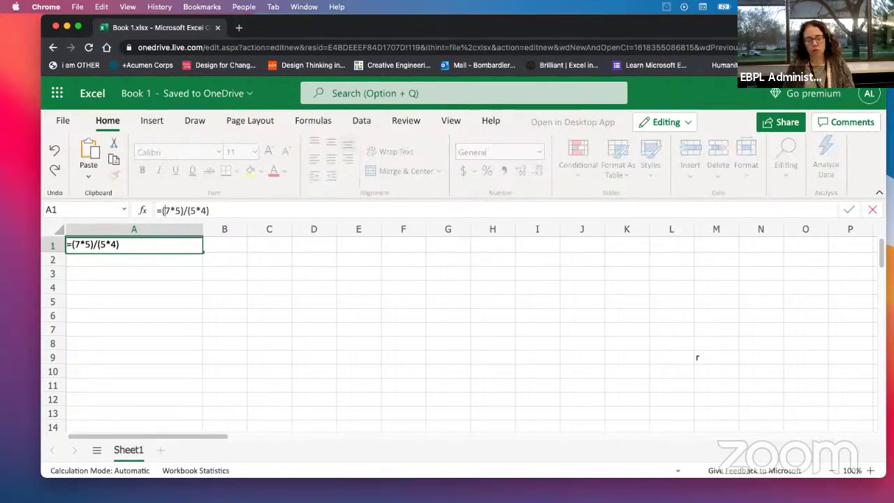
{"action": "type", "text": "1+"}
{"action": "key", "text": "Return"}
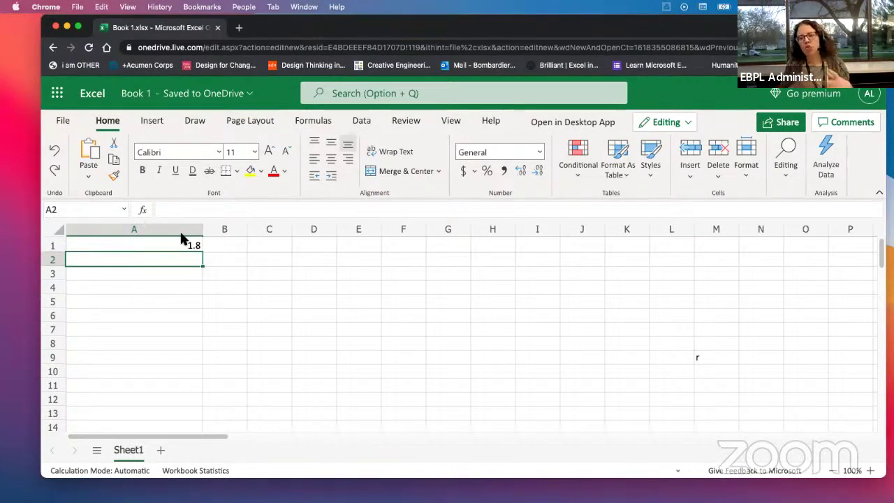
{"action": "left_click", "coordinate": [174, 249]}
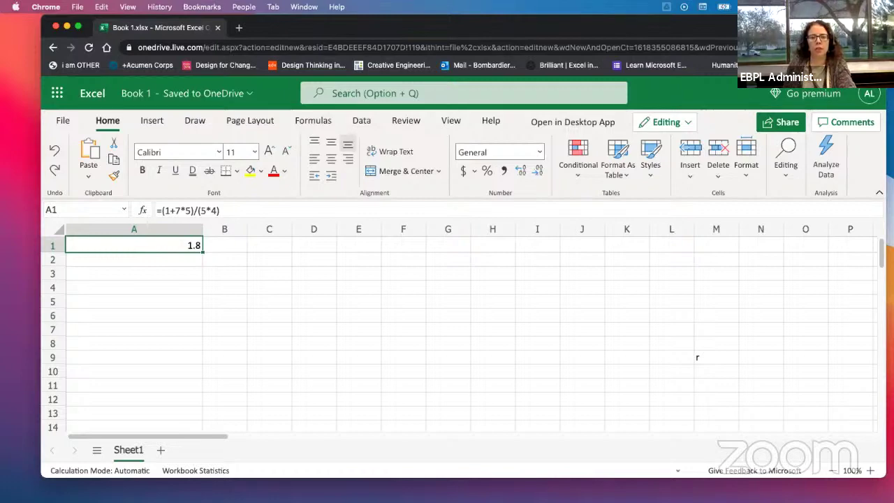
{"action": "left_click_drag", "start_coordinate": [1, 87], "coordinate": [482, 57]}
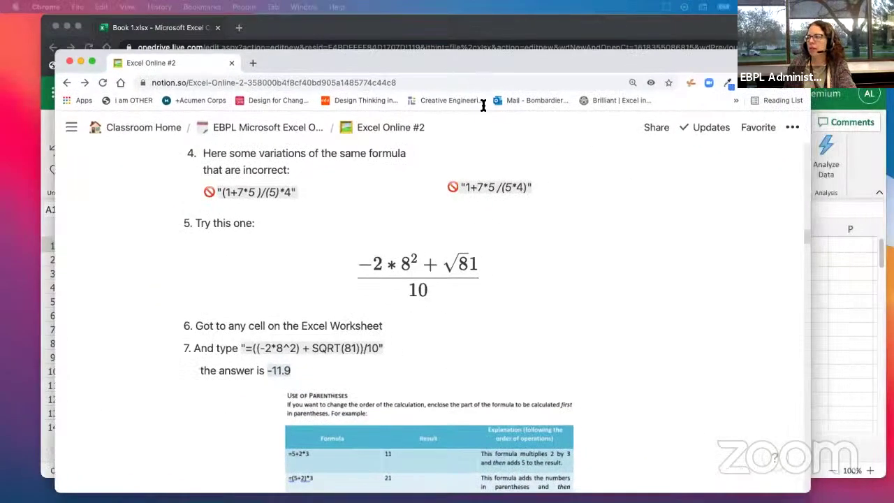
Step: Scroll the Notion lesson to exercise 5, then bring the Excel workbook back to front
{"action": "scroll", "coordinate": [439, 303], "scroll_direction": "down", "scroll_amount": 3}
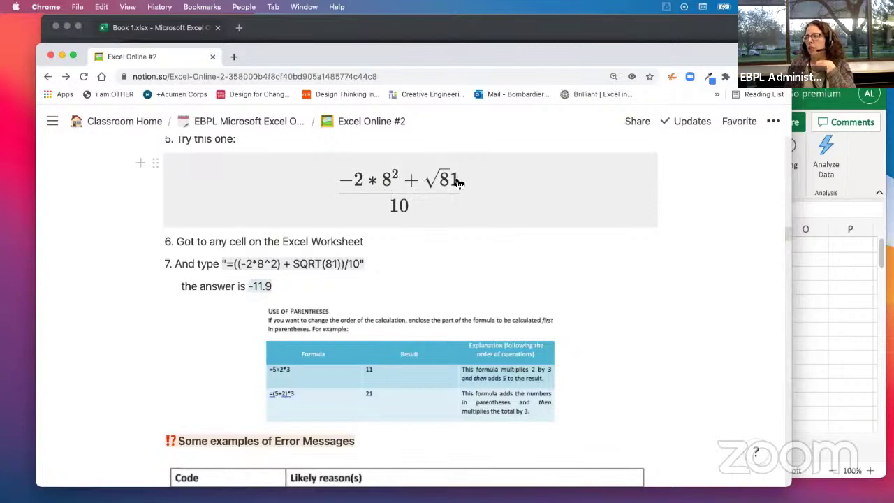
{"action": "left_click", "coordinate": [355, 45]}
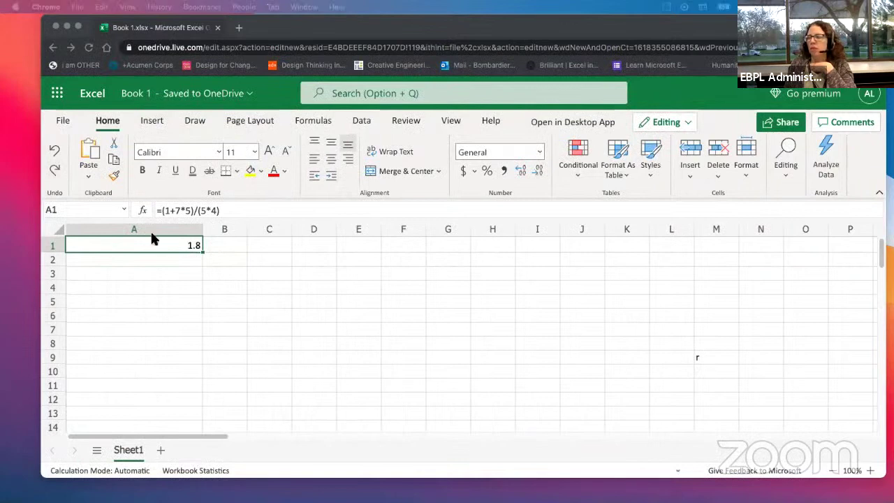
Step: Begin the SQRT exercise formula in A2, typed up to =(-2*8^2+sq
{"action": "left_click", "coordinate": [142, 260]}
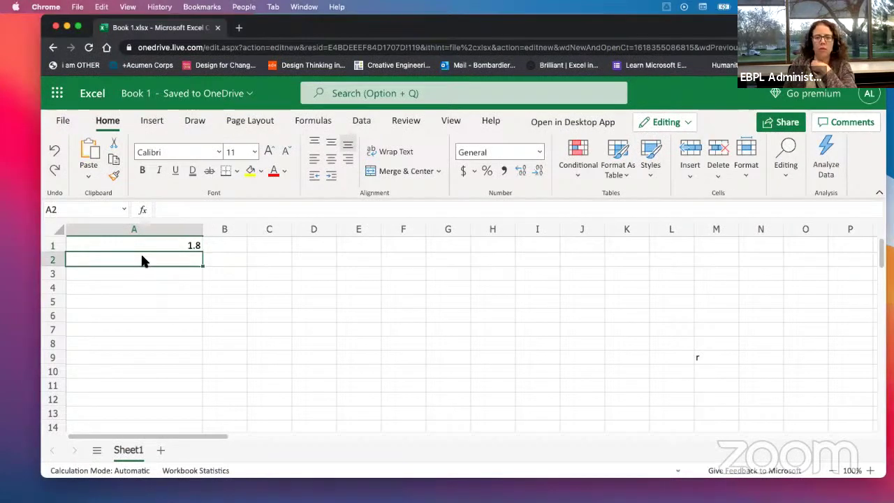
{"action": "type", "text": "="}
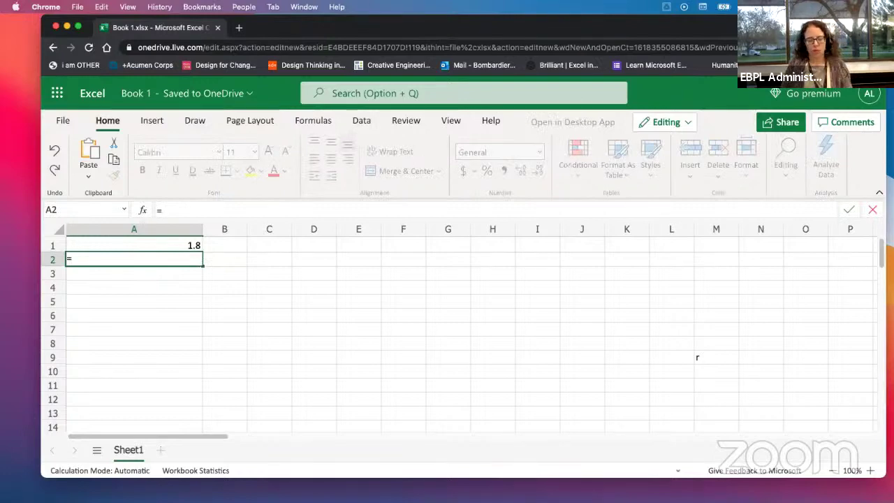
{"action": "type", "text": "("}
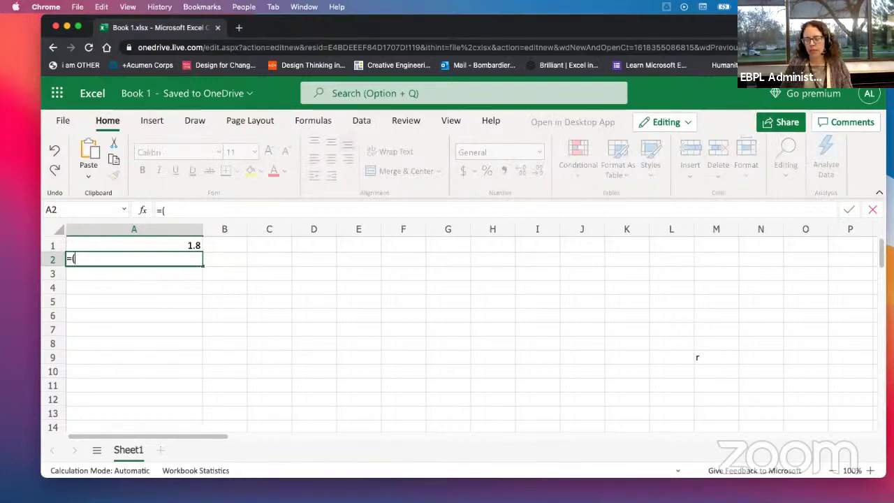
{"action": "type", "text": "-1"}
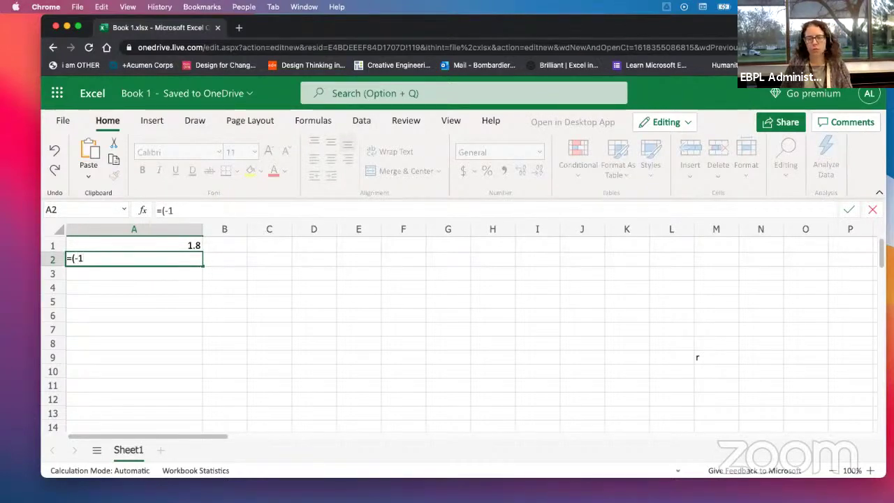
{"action": "key", "text": "BackSpace"}
{"action": "type", "text": "2"}
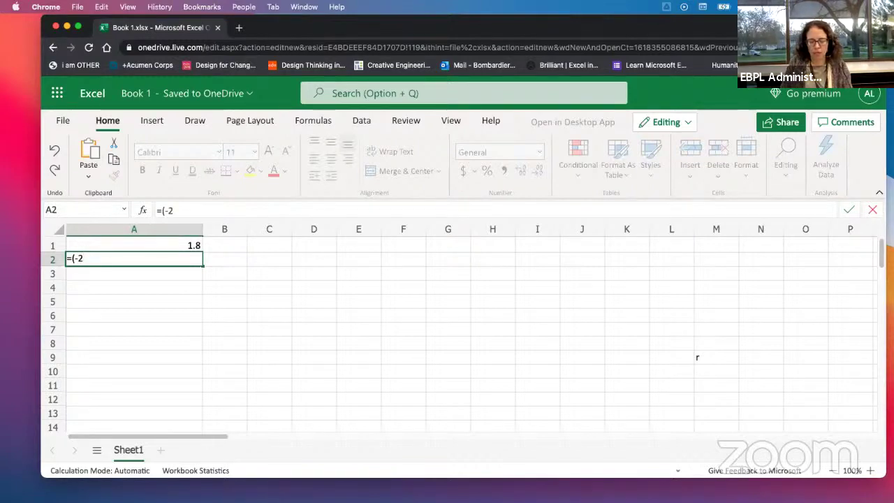
{"action": "type", "text": "*"}
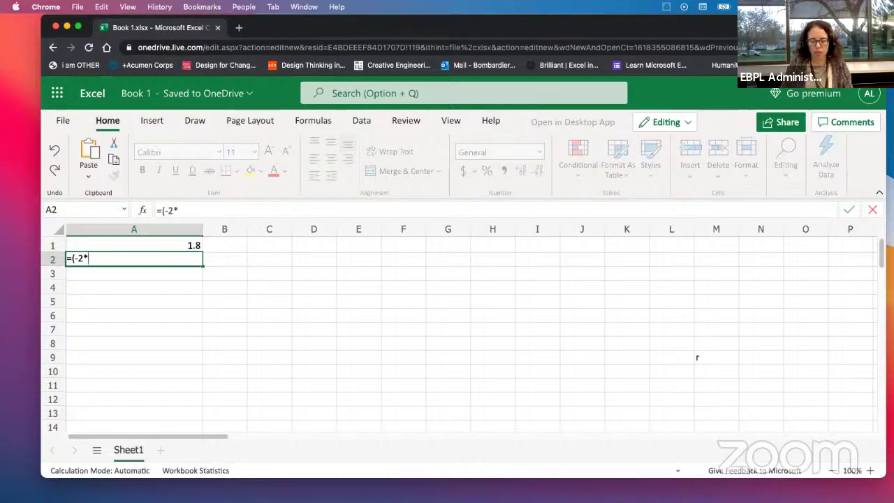
{"action": "type", "text": "8"}
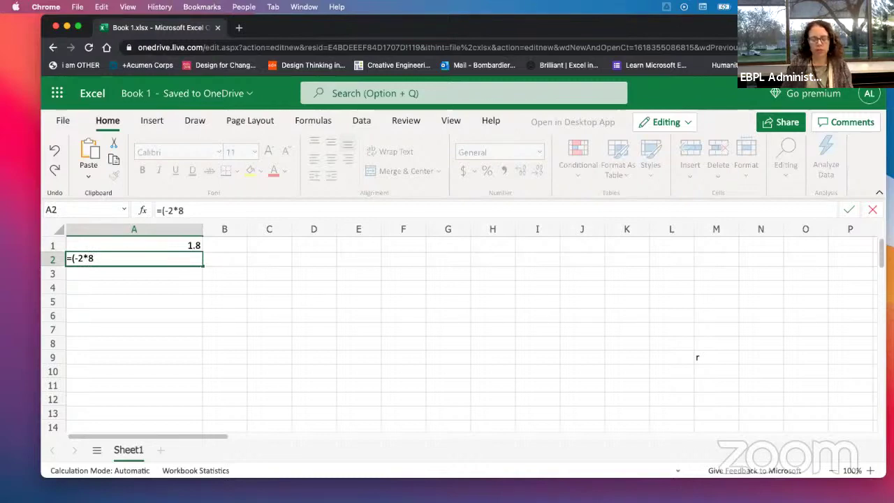
{"action": "type", "text": "^"}
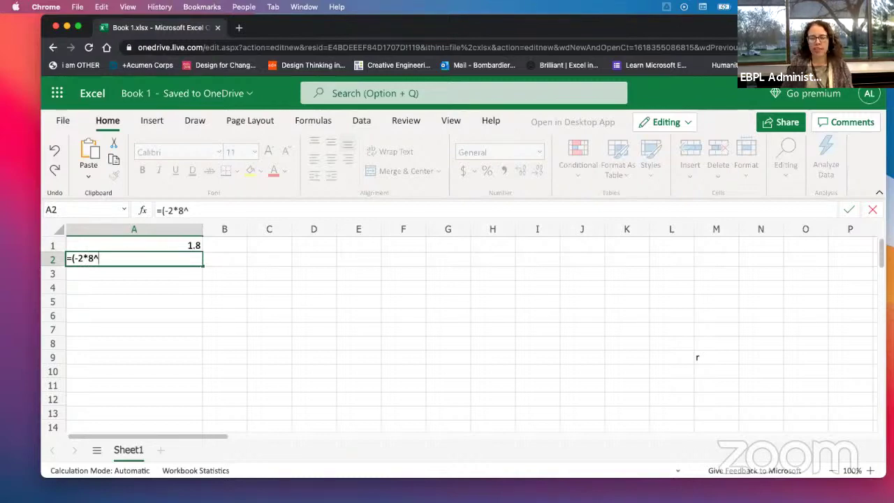
{"action": "type", "text": "2"}
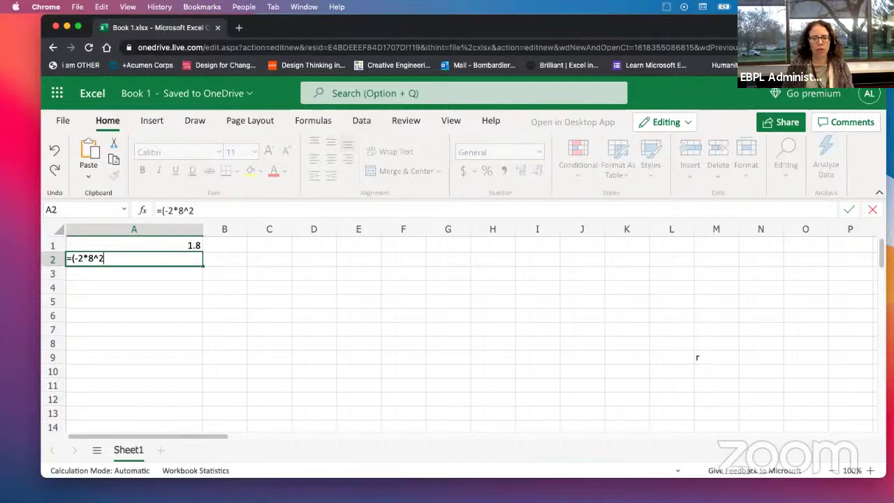
{"action": "type", "text": "+"}
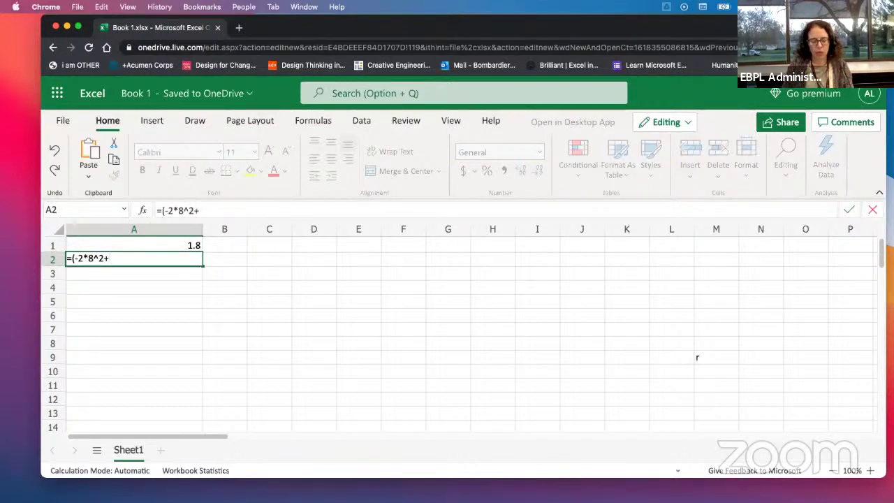
{"action": "type", "text": "s"}
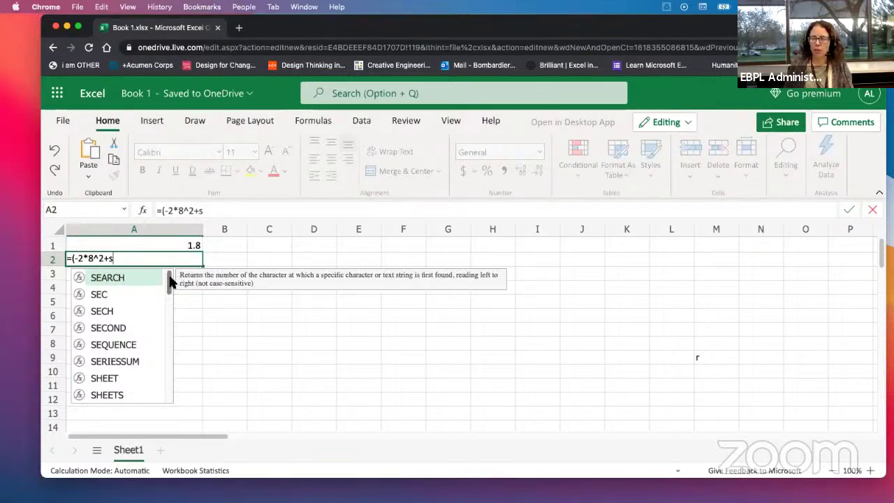
{"action": "left_click_drag", "start_coordinate": [169, 281], "coordinate": [167, 256]}
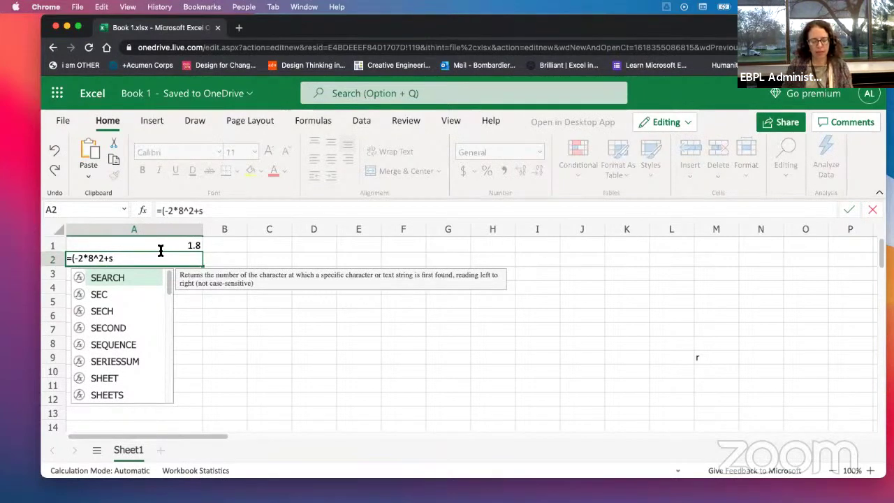
{"action": "type", "text": "q"}
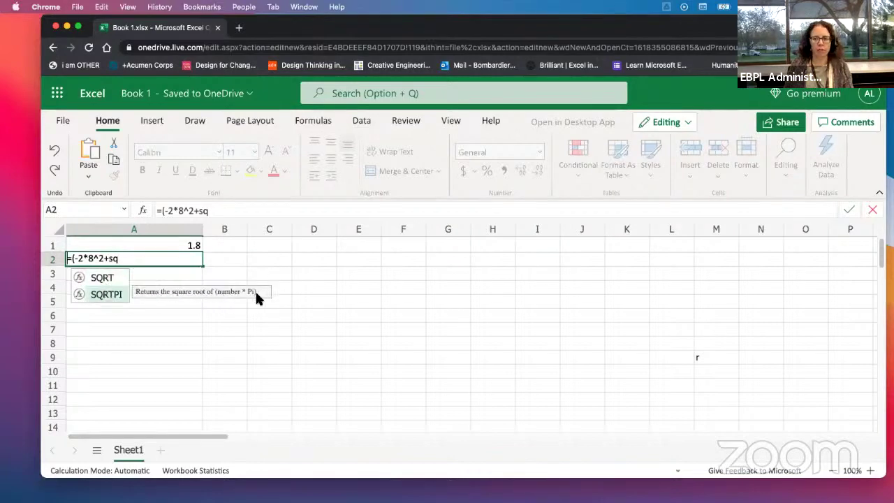
Step: Complete A2's formula as =(-2*8^2+SQRT(81))/10, displaying -11.9
{"action": "double_click", "coordinate": [103, 280]}
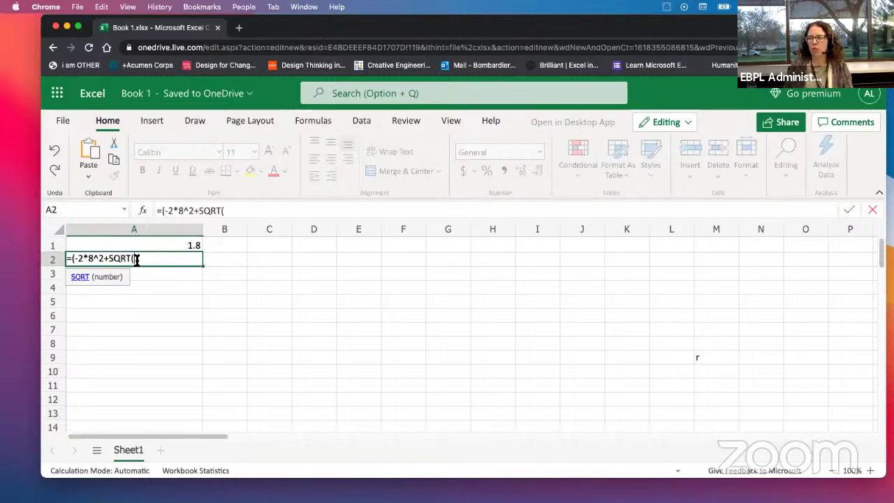
{"action": "left_click_drag", "start_coordinate": [136, 259], "coordinate": [113, 260]}
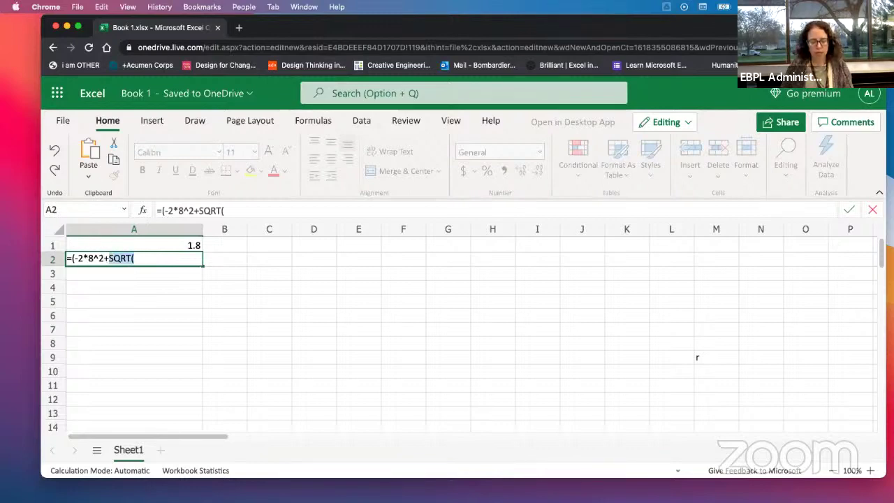
{"action": "type", "text": "SQRT"}
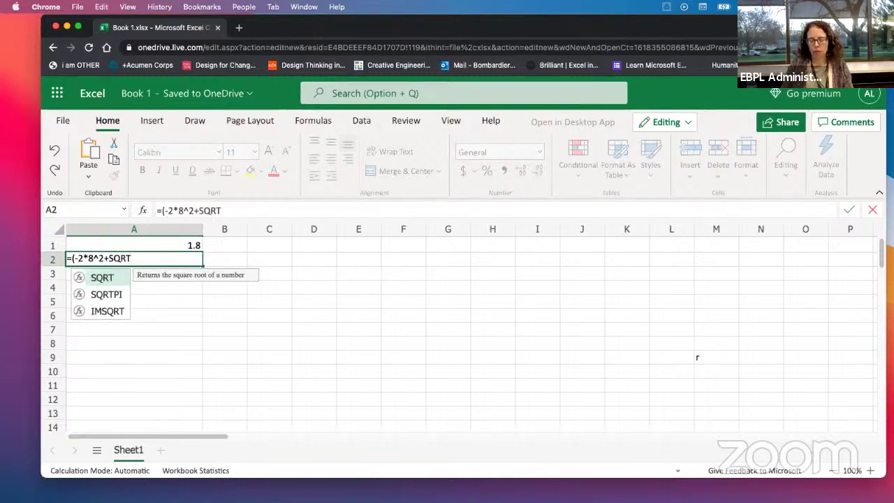
{"action": "type", "text": "("}
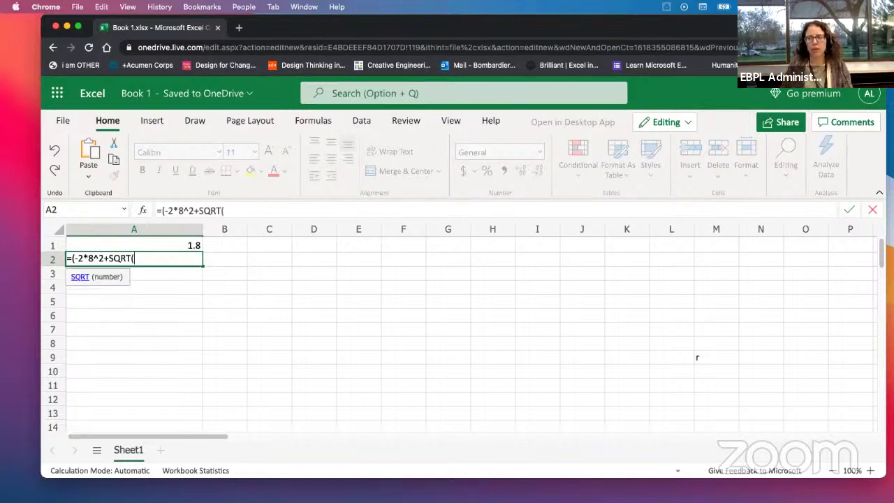
{"action": "type", "text": "10"}
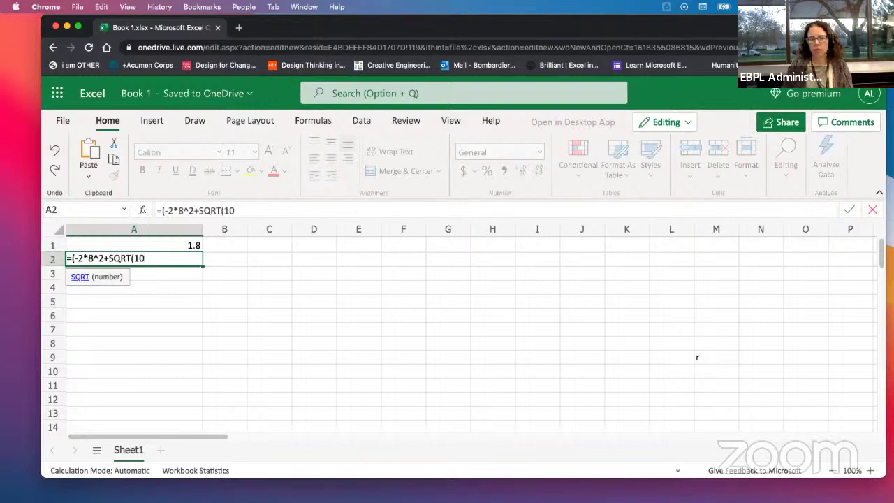
{"action": "key", "text": "BackSpace"}
{"action": "key", "text": "BackSpace"}
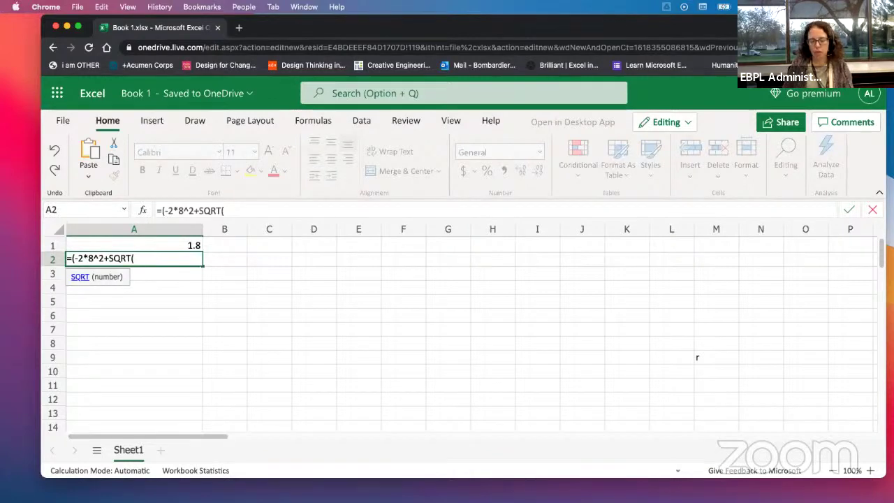
{"action": "type", "text": "81)"}
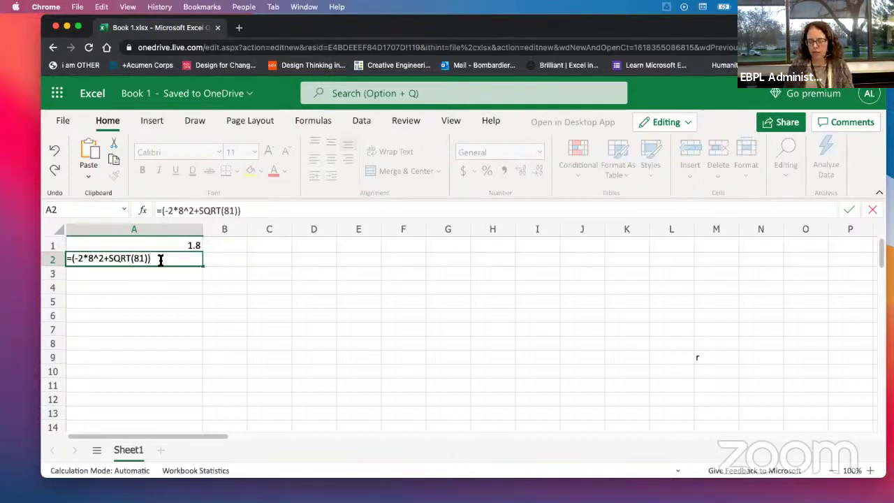
{"action": "type", "text": "/"}
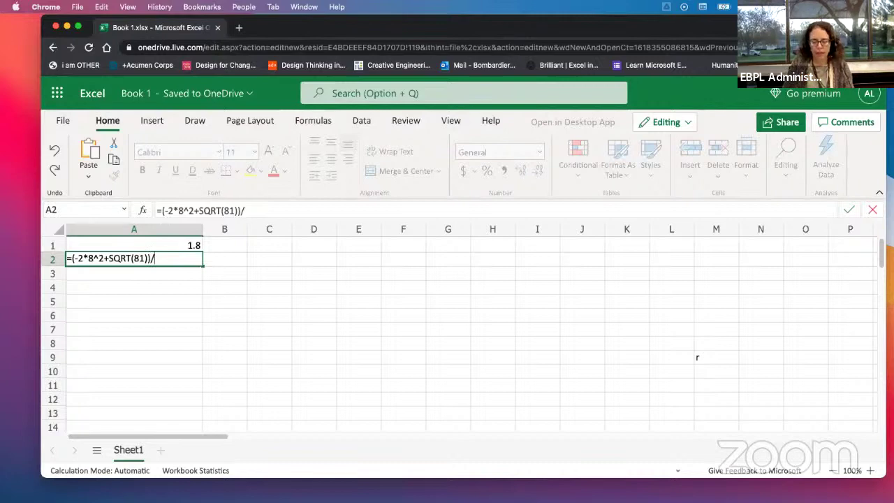
{"action": "type", "text": "("}
{"action": "key", "text": "BackSpace"}
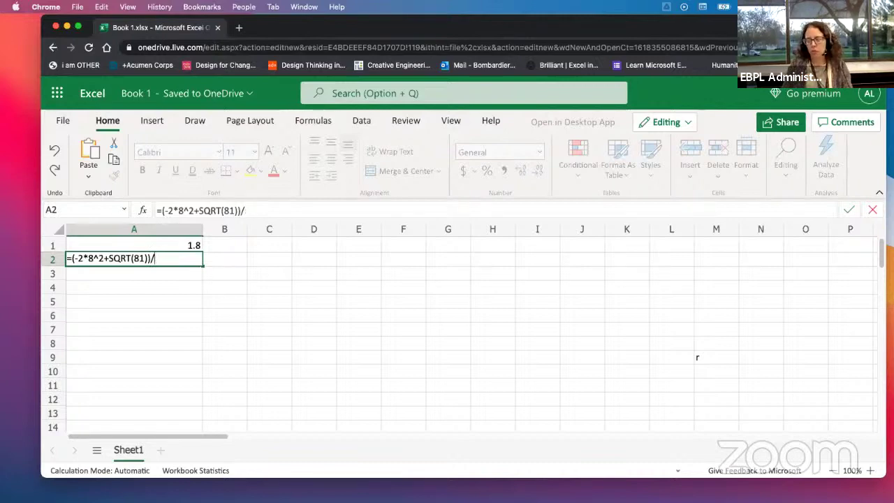
{"action": "type", "text": "10"}
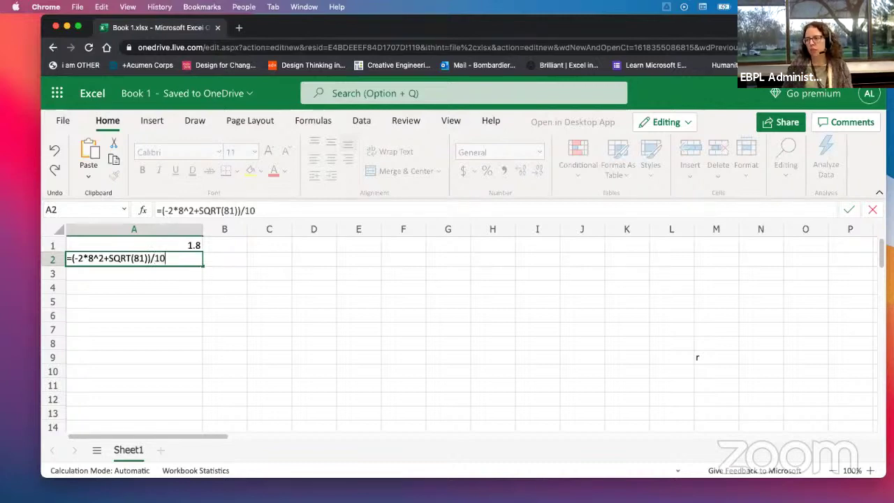
{"action": "key", "text": "Return"}
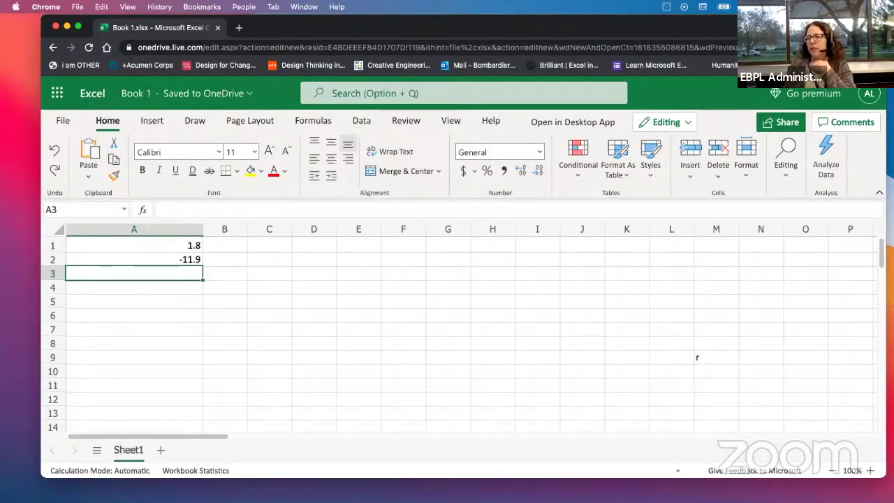
Step: Reveal A2's formula =(-2*8^2+SQRT(81))/10 and place the cursor at its end in the formula bar
{"action": "left_click", "coordinate": [152, 258]}
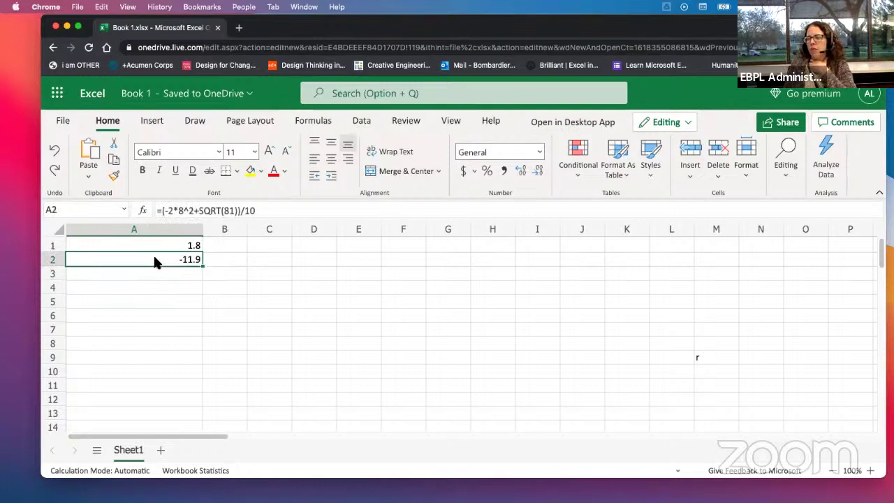
{"action": "double_click", "coordinate": [153, 257]}
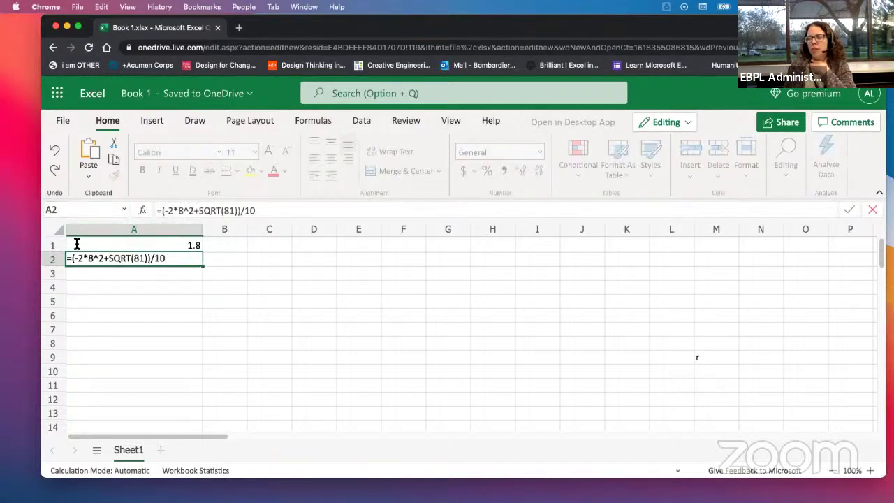
{"action": "left_click", "coordinate": [189, 315]}
{"action": "left_click", "coordinate": [145, 259]}
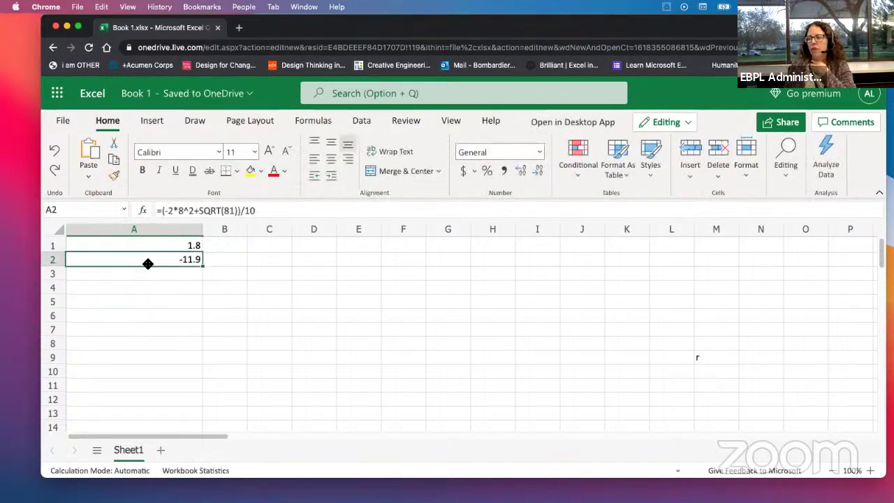
{"action": "double_click", "coordinate": [145, 259]}
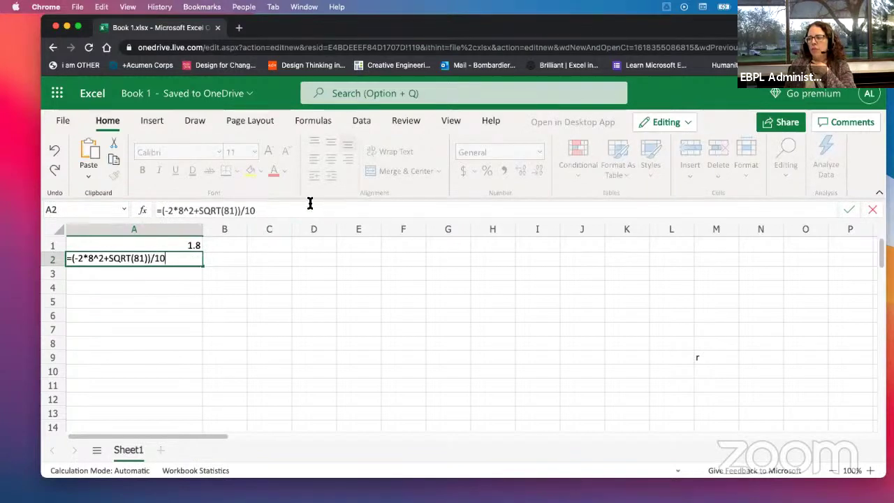
{"action": "left_click", "coordinate": [285, 212]}
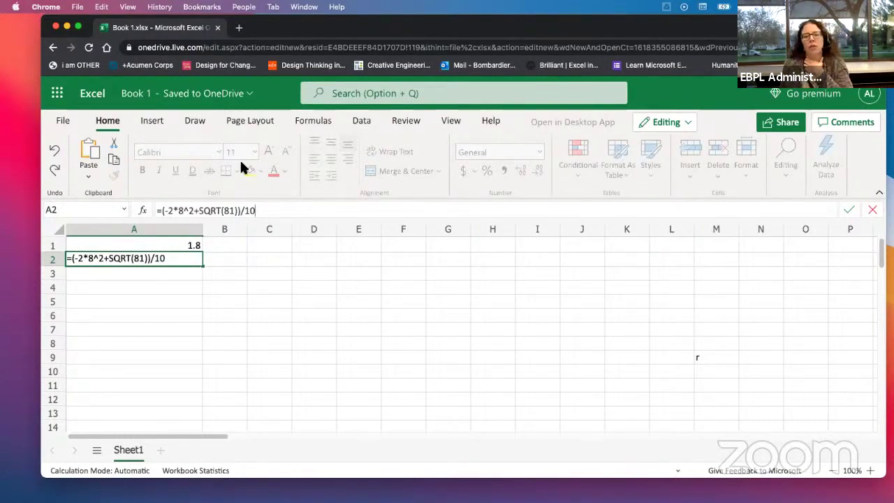
Step: Widen the Use of Parentheses image on the Notion lesson page
{"action": "left_click_drag", "start_coordinate": [893, 63], "coordinate": [455, 22]}
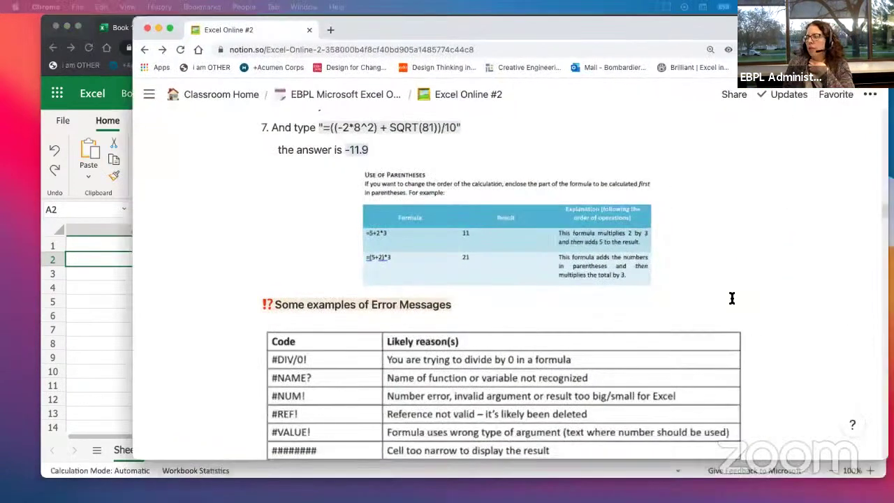
{"action": "mouse_move", "coordinate": [645, 238]}
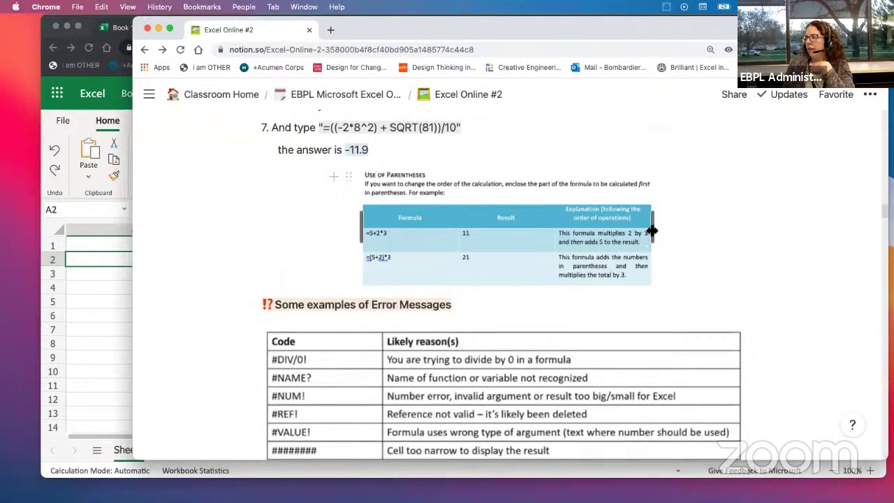
{"action": "left_click_drag", "start_coordinate": [659, 231], "coordinate": [703, 236]}
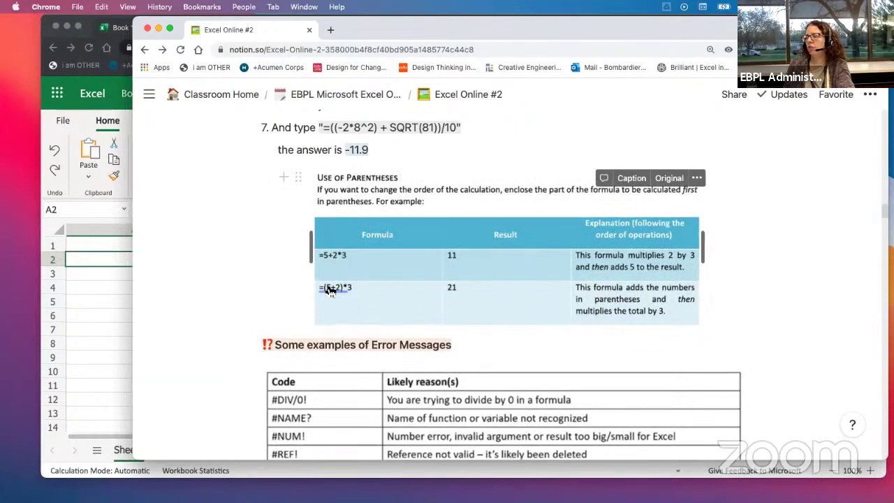
{"action": "scroll", "coordinate": [371, 319], "scroll_direction": "down", "scroll_amount": 5}
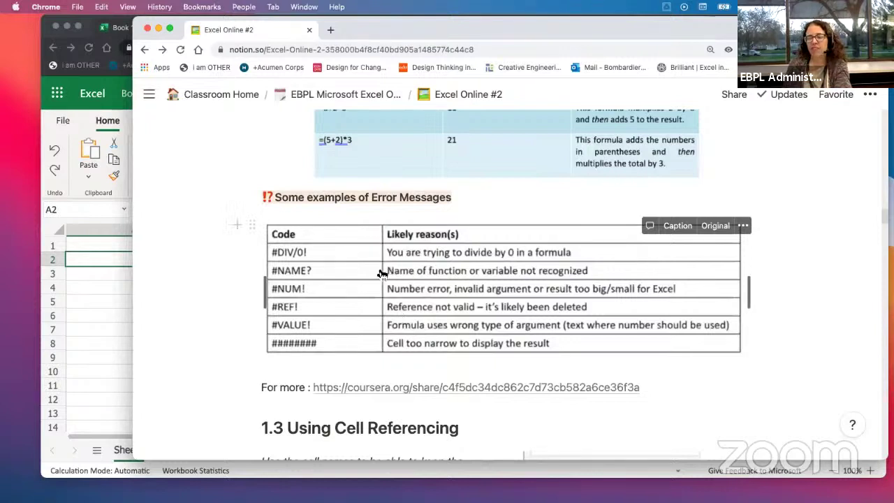
Step: Widen the error-messages table image, then bring the Excel workbook back in front
{"action": "left_click", "coordinate": [95, 284]}
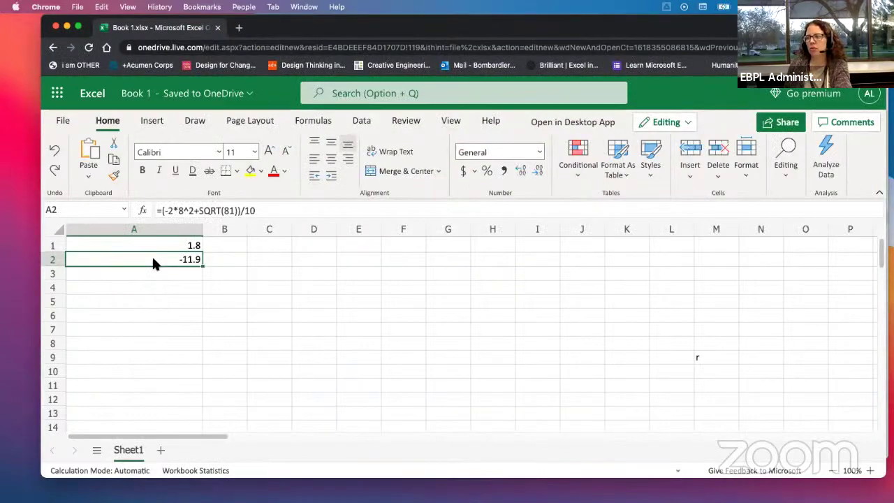
{"action": "left_click_drag", "start_coordinate": [631, 21], "coordinate": [600, 64]}
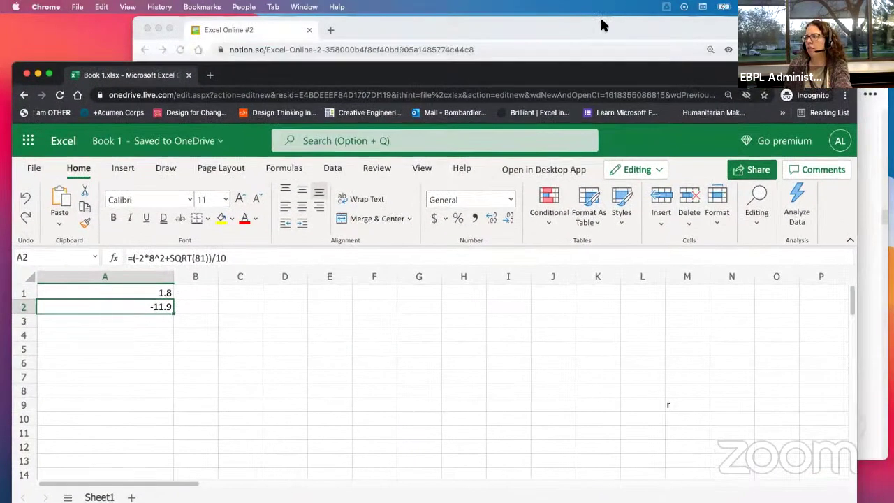
{"action": "left_click_drag", "start_coordinate": [600, 18], "coordinate": [575, 16]}
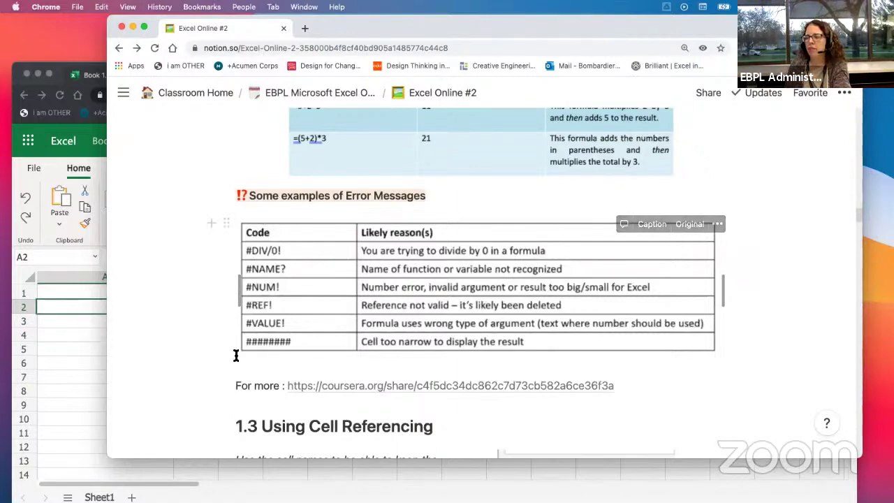
{"action": "left_click_drag", "start_coordinate": [727, 291], "coordinate": [778, 303]}
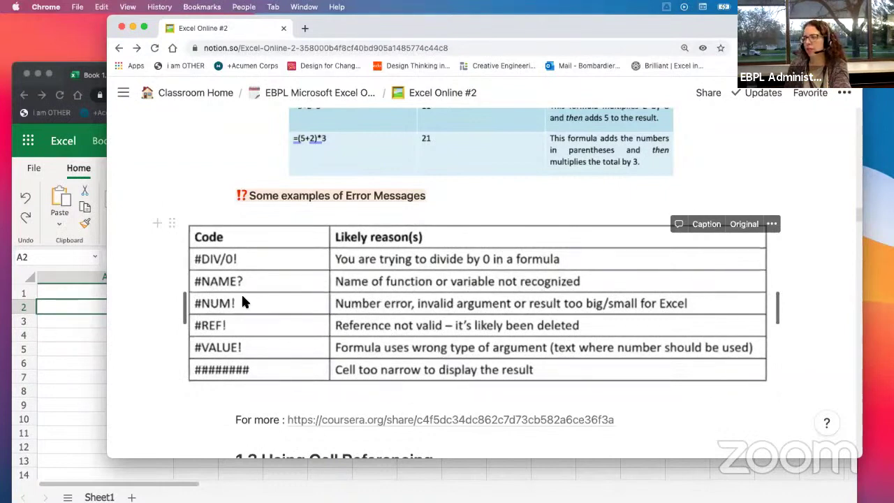
{"action": "left_click", "coordinate": [58, 352]}
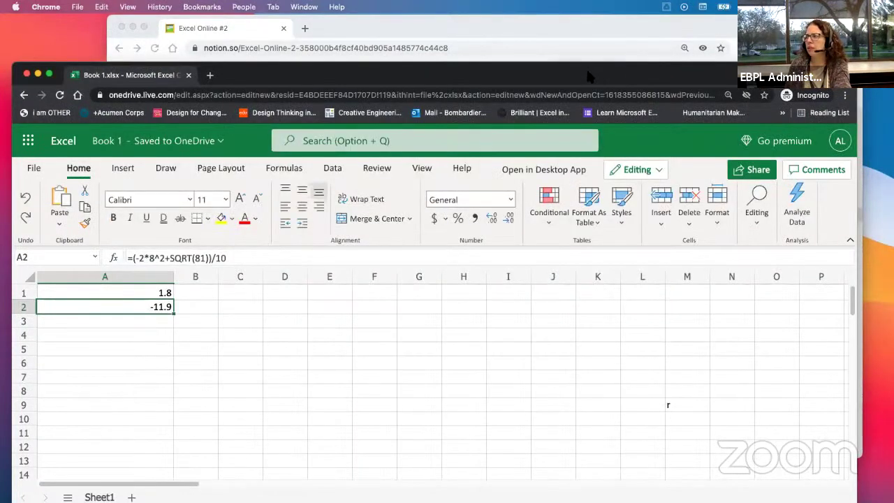
{"action": "left_click_drag", "start_coordinate": [245, 70], "coordinate": [257, 31]}
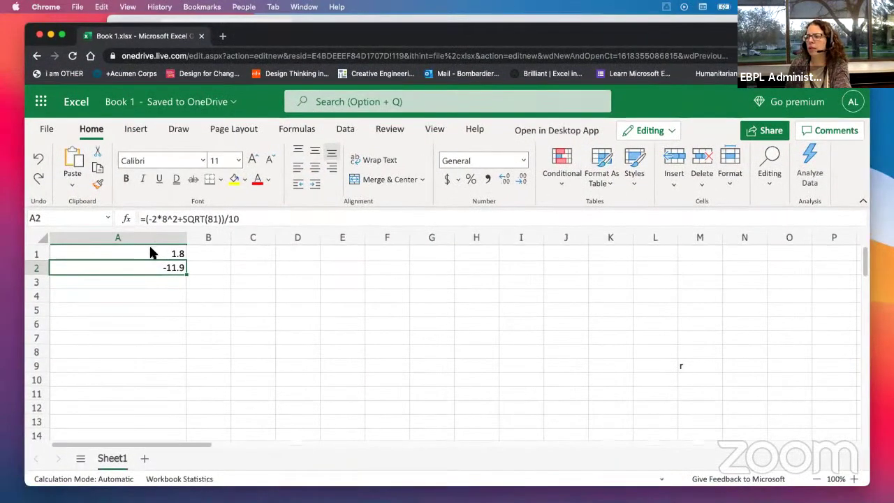
{"action": "left_click", "coordinate": [214, 219]}
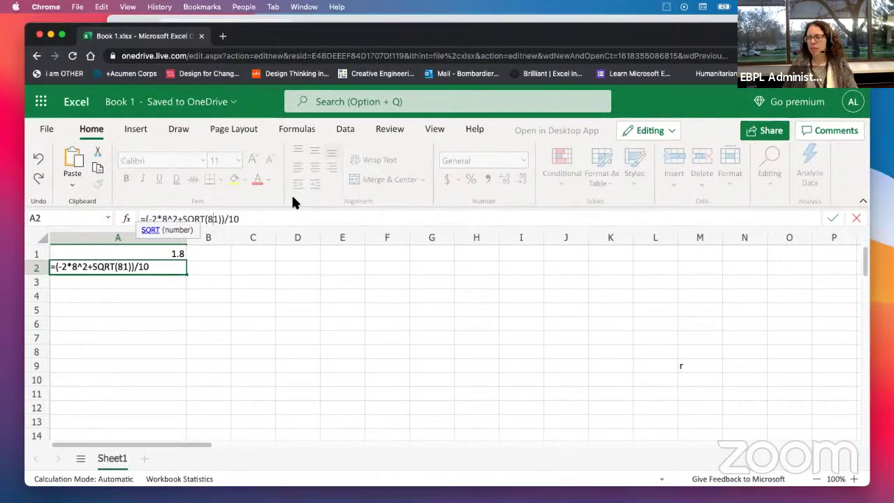
{"action": "key", "text": "BackSpace"}
{"action": "key", "text": "BackSpace"}
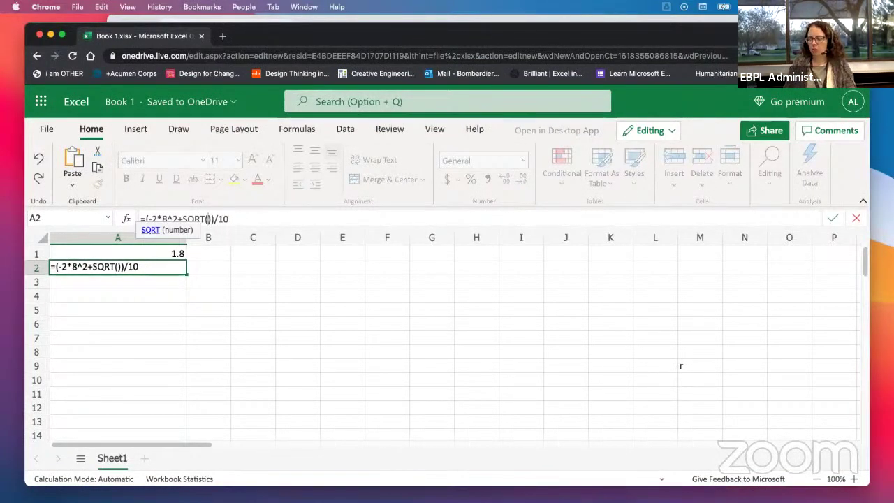
{"action": "key", "text": "Return"}
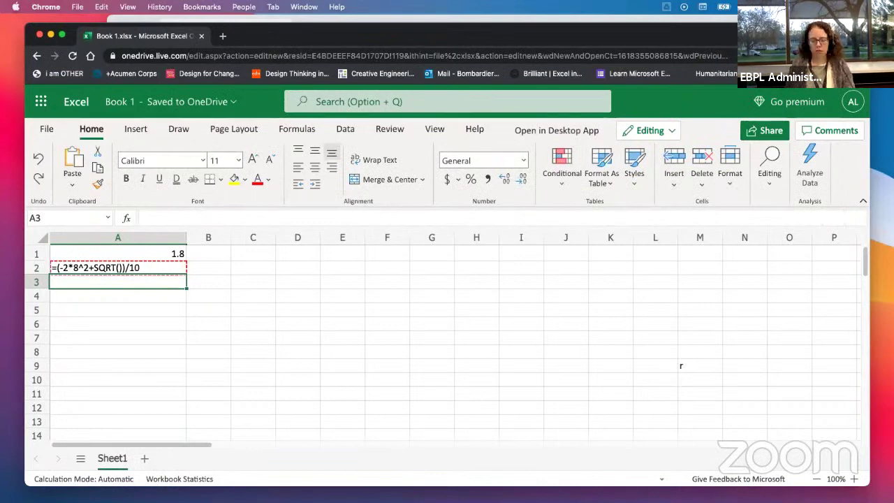
{"action": "left_click", "coordinate": [124, 268]}
{"action": "left_click", "coordinate": [207, 219]}
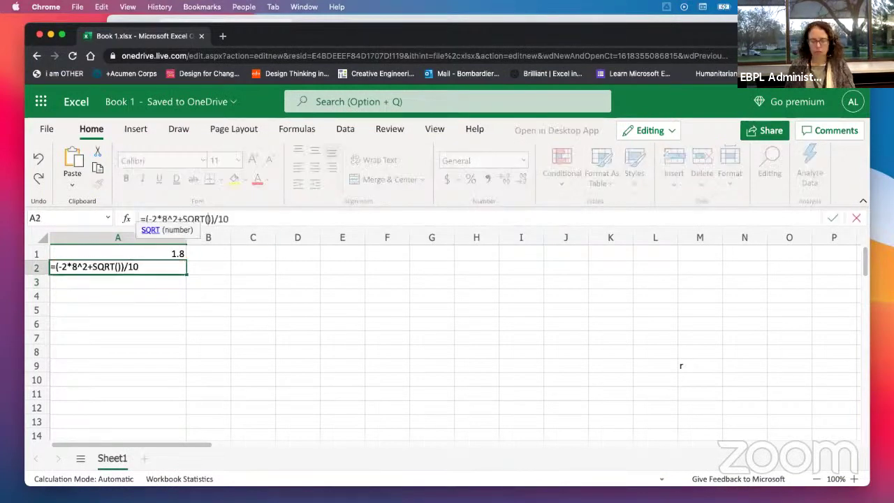
{"action": "type", "text": "a"}
{"action": "key", "text": "Return"}
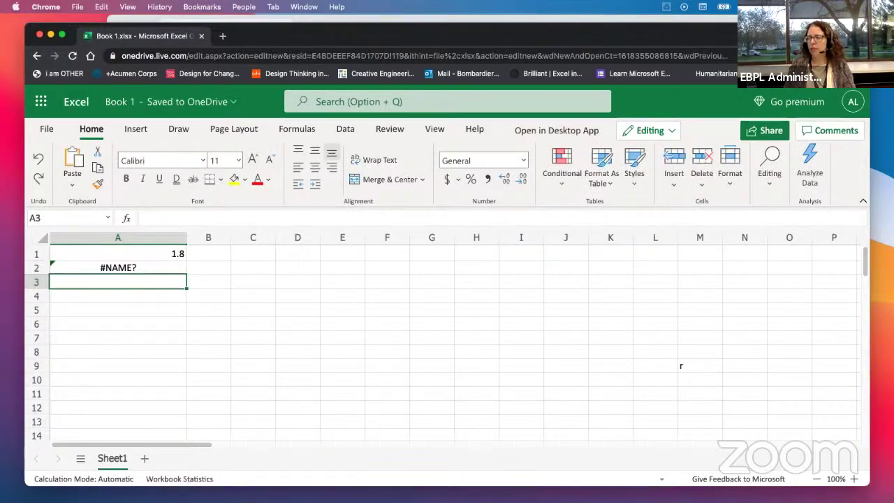
{"action": "left_click", "coordinate": [74, 271]}
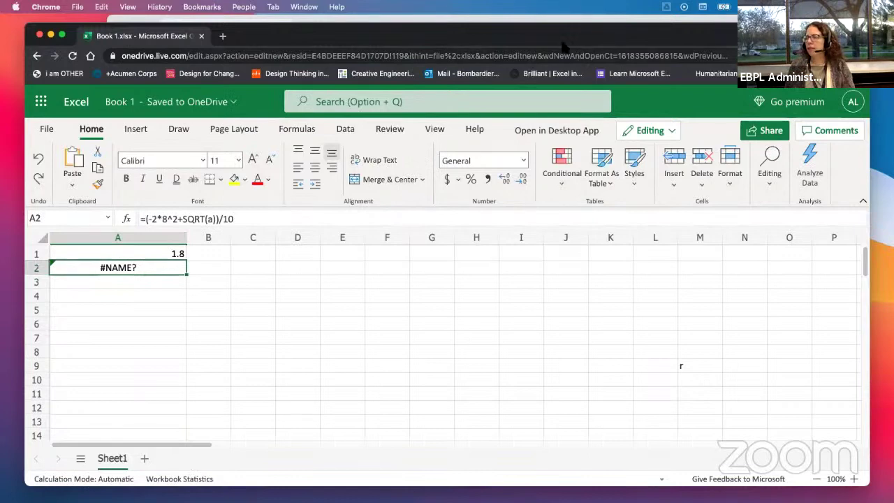
{"action": "left_click", "coordinate": [569, 20]}
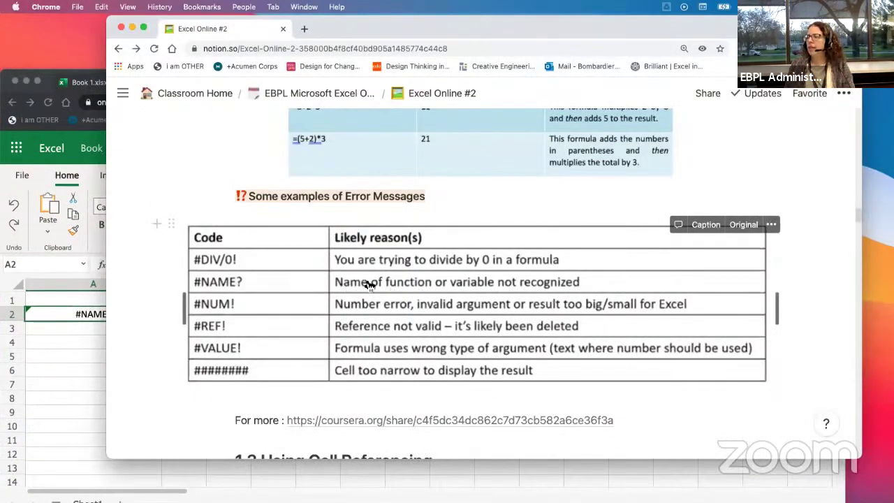
{"action": "left_click", "coordinate": [63, 371]}
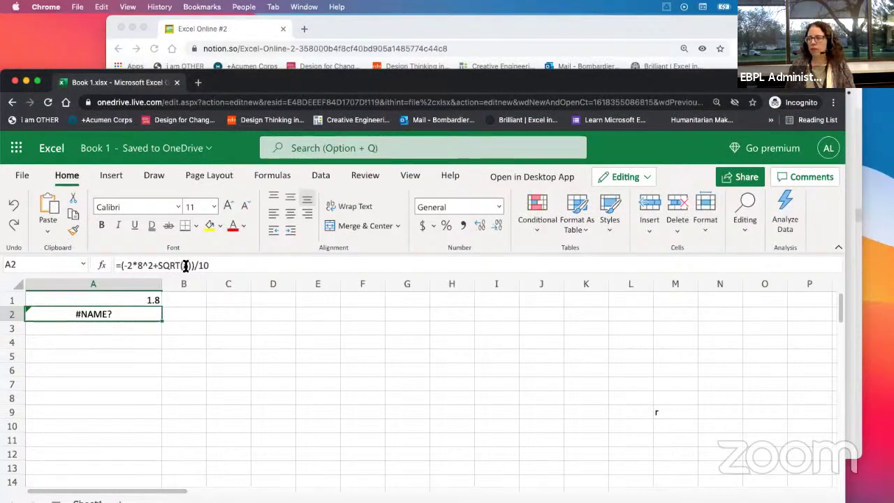
{"action": "left_click", "coordinate": [188, 265]}
{"action": "key", "text": "BackSpace"}
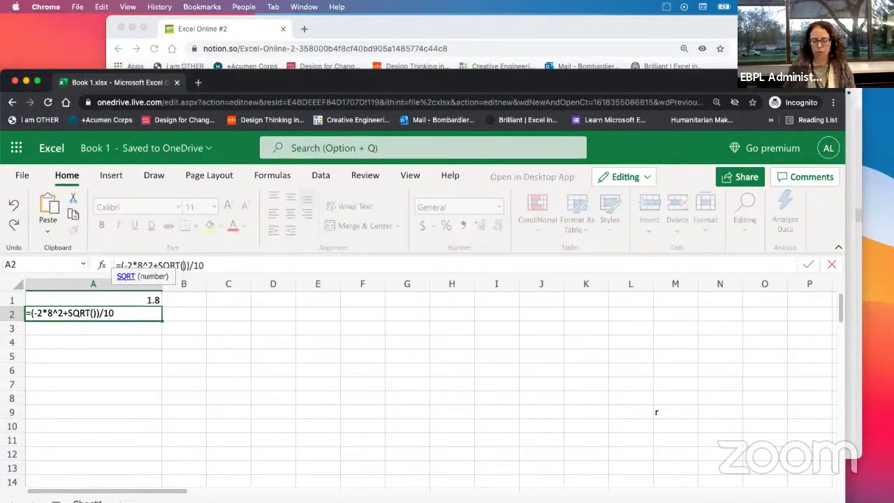
{"action": "type", "text": "81"}
{"action": "key", "text": "Return"}
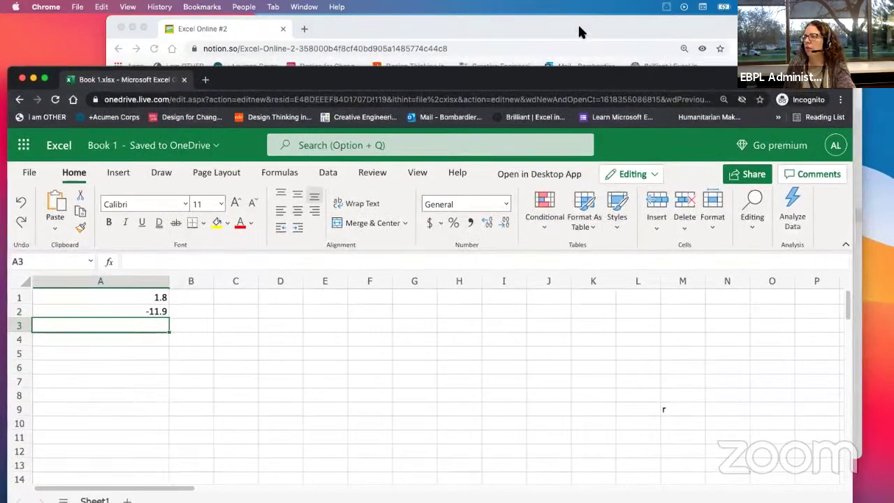
{"action": "left_click", "coordinate": [578, 24]}
Step: Scroll the Notion page past the error-messages table to section 1.3 Using Cell Referencing
{"action": "scroll", "coordinate": [361, 314], "scroll_direction": "down", "scroll_amount": 3}
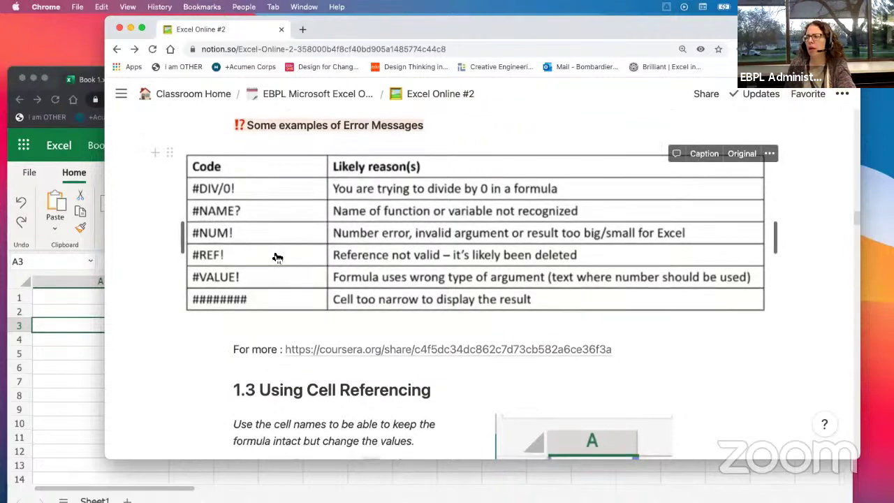
{"action": "scroll", "coordinate": [279, 253], "scroll_direction": "down", "scroll_amount": 3}
{"action": "scroll", "coordinate": [296, 246], "scroll_direction": "down", "scroll_amount": 5}
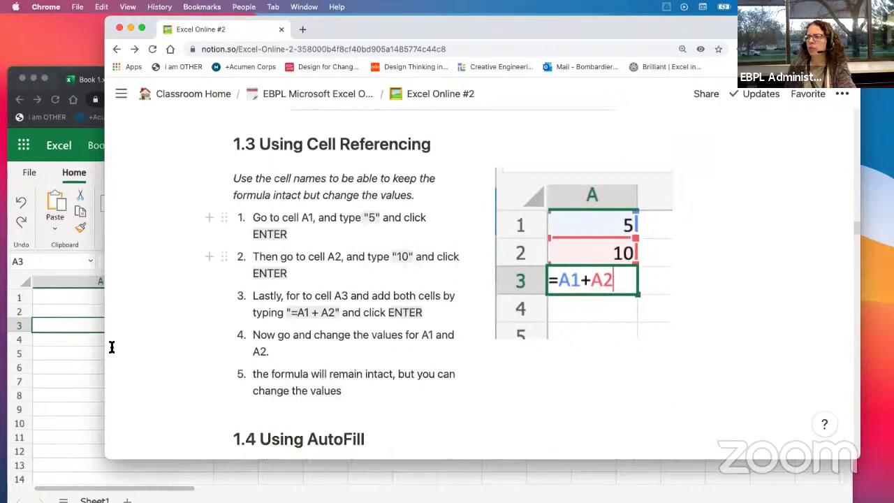
Step: Clear the contents of cells A1 and A2 in the Excel workbook
{"action": "left_click", "coordinate": [75, 378]}
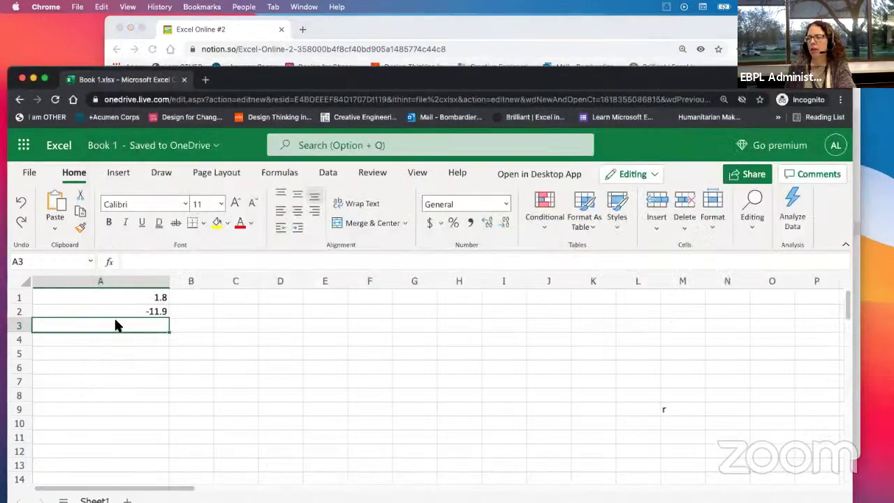
{"action": "left_click", "coordinate": [103, 294]}
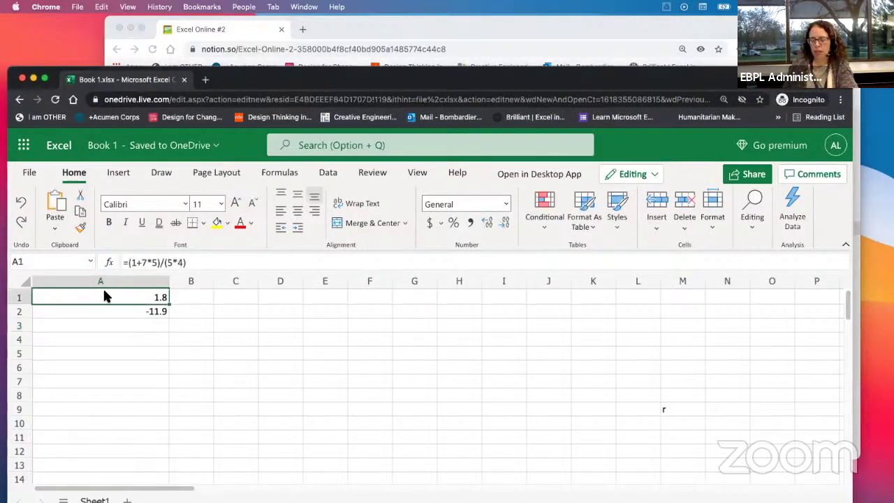
{"action": "key", "text": "BackSpace"}
{"action": "key", "text": "Return"}
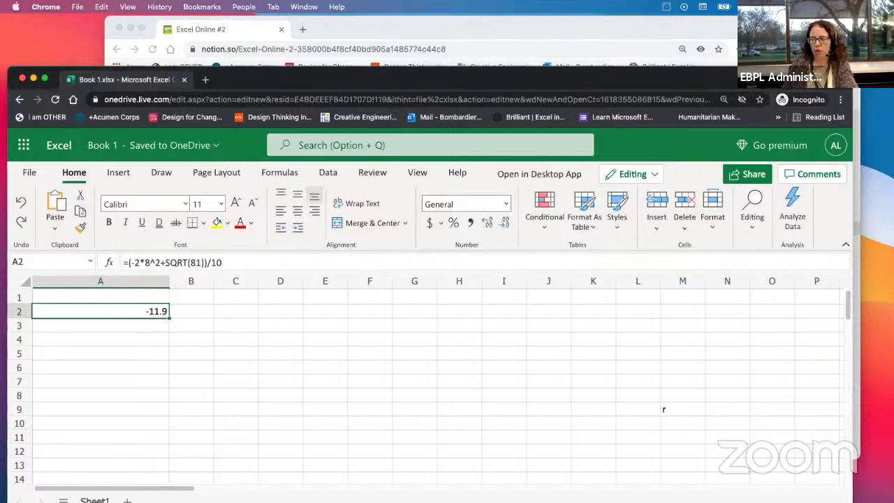
{"action": "key", "text": "BackSpace"}
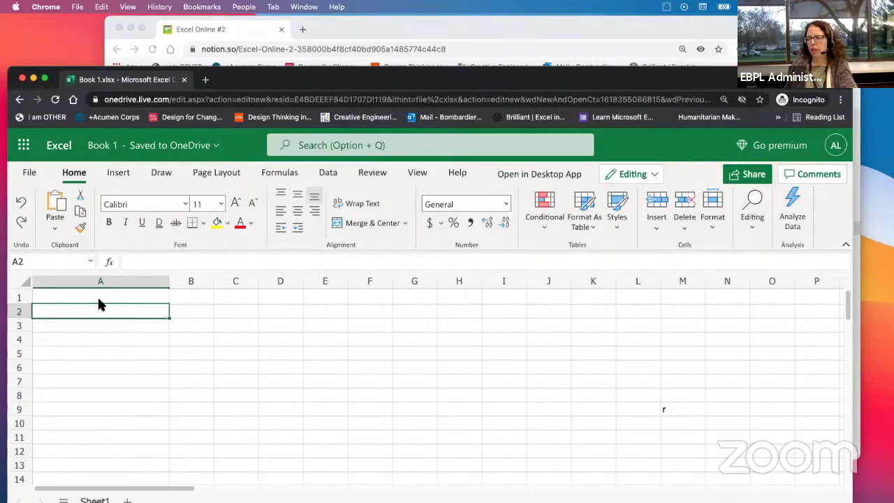
{"action": "left_click", "coordinate": [73, 336]}
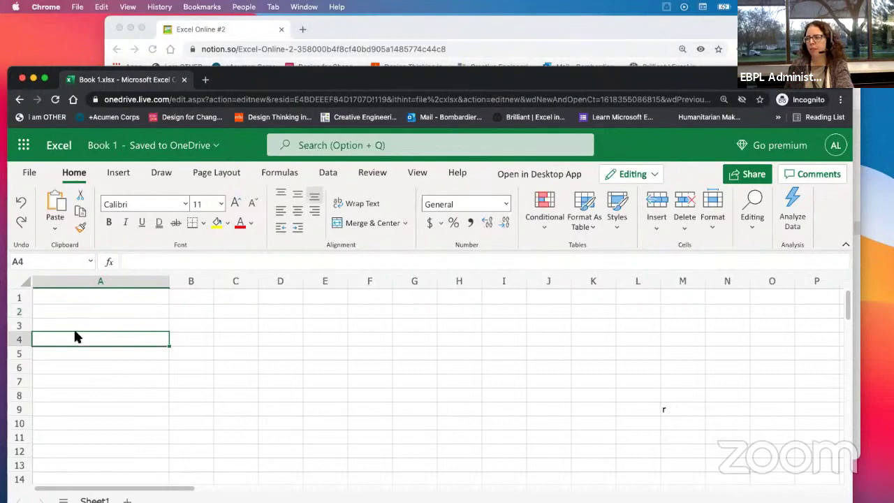
{"action": "left_click", "coordinate": [72, 297]}
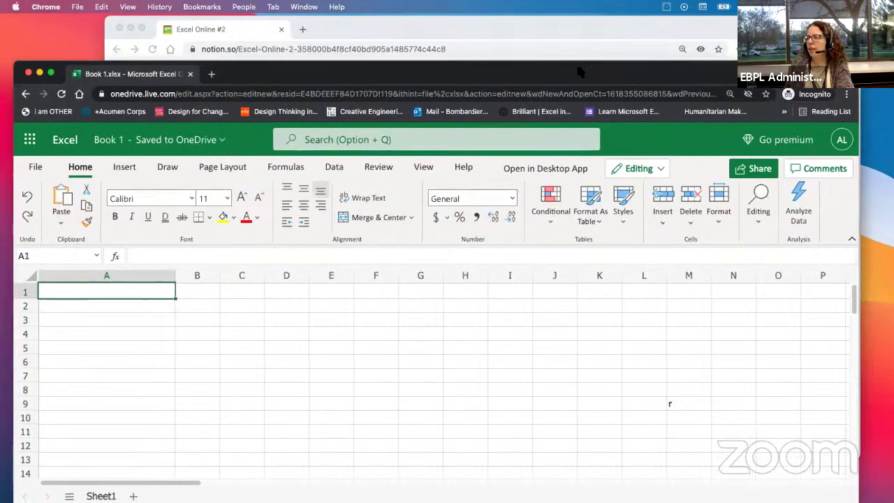
Step: Move the Notion window aside so Excel fills the screen, leaving A1 empty
{"action": "left_click", "coordinate": [547, 39]}
{"action": "left_click_drag", "start_coordinate": [547, 40], "coordinate": [0, 46]}
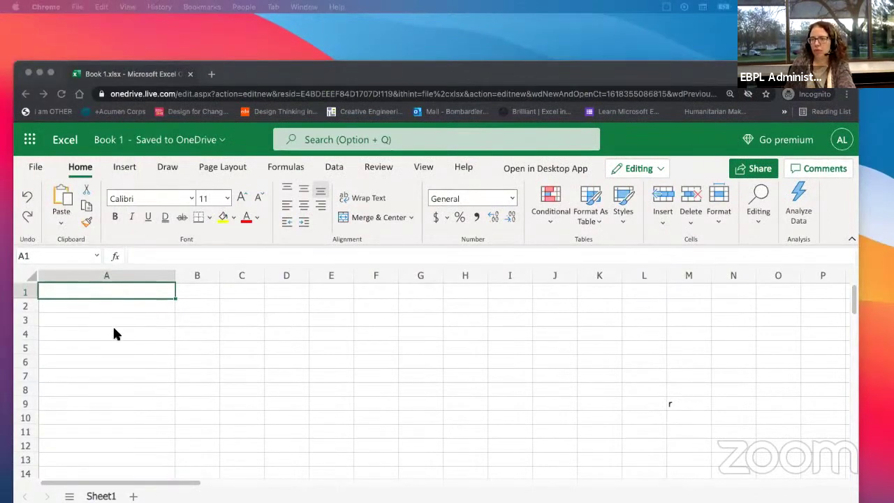
{"action": "left_click", "coordinate": [115, 297]}
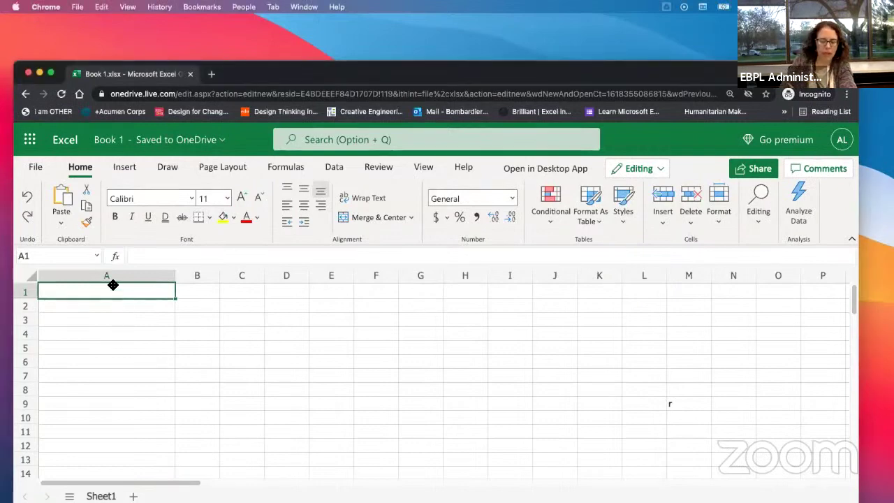
{"action": "type", "text": "5"}
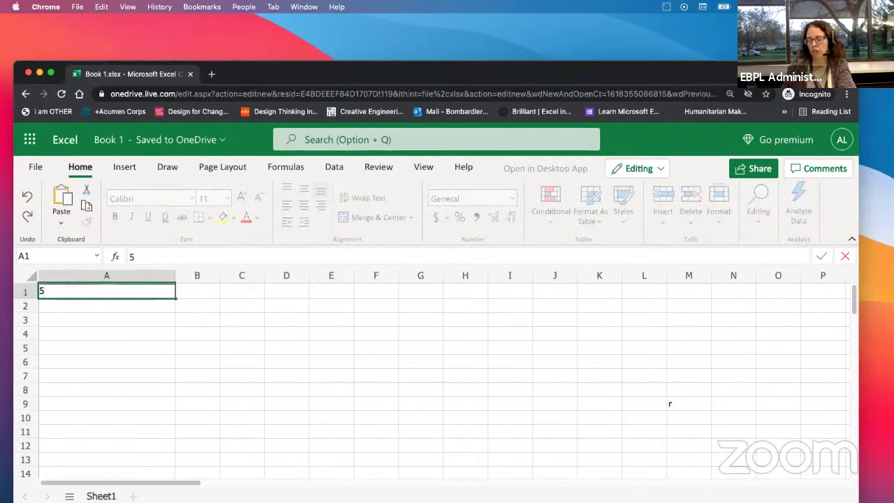
{"action": "key", "text": "BackSpace"}
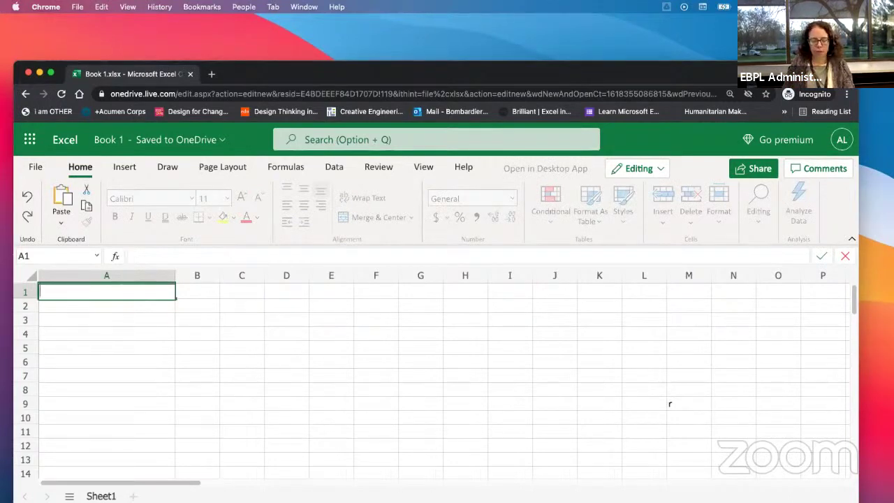
{"action": "type", "text": "5"}
{"action": "key", "text": "BackSpace"}
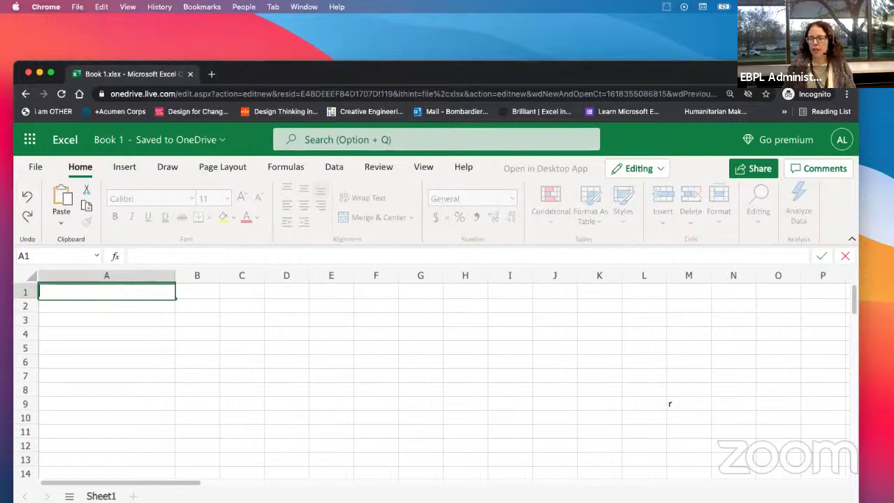
{"action": "left_click", "coordinate": [124, 347]}
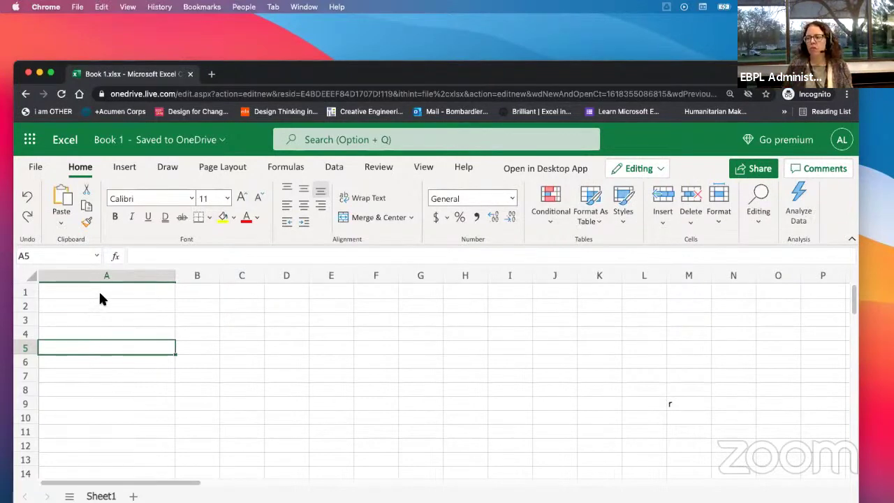
Step: Enter 5 in A1 and 10 in A2
{"action": "left_click", "coordinate": [107, 291]}
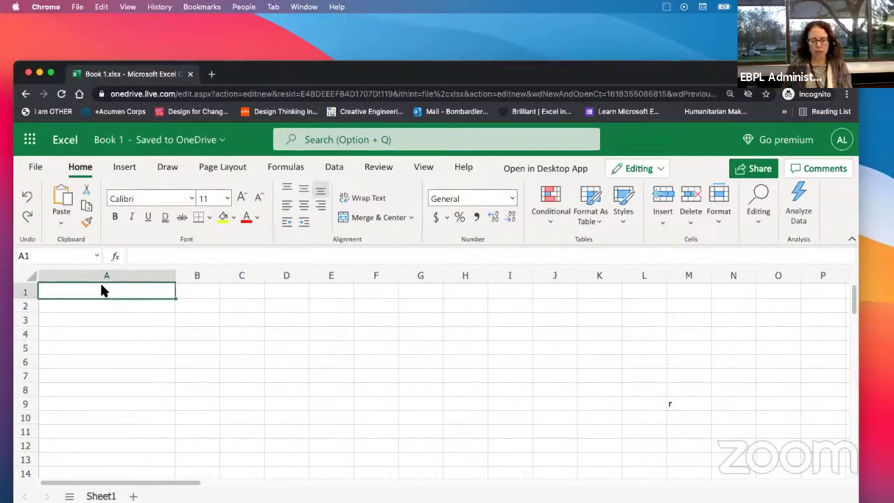
{"action": "type", "text": "5"}
{"action": "key", "text": "Return"}
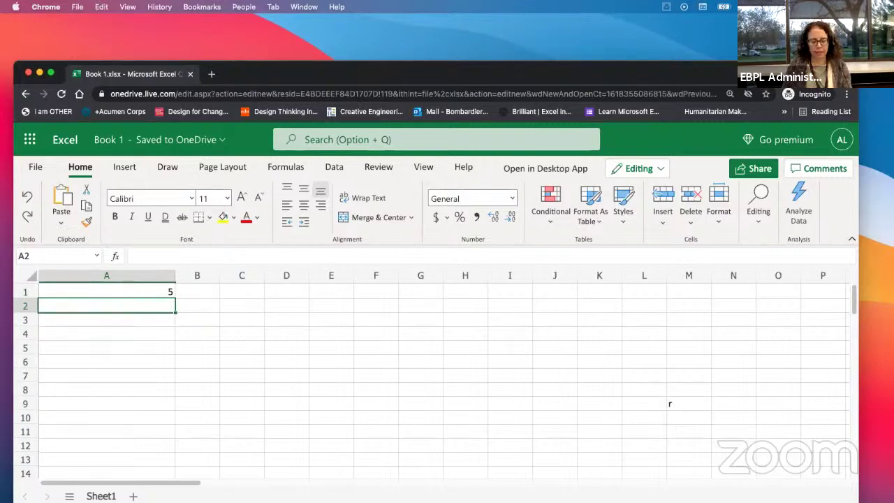
{"action": "type", "text": "10"}
{"action": "key", "text": "Return"}
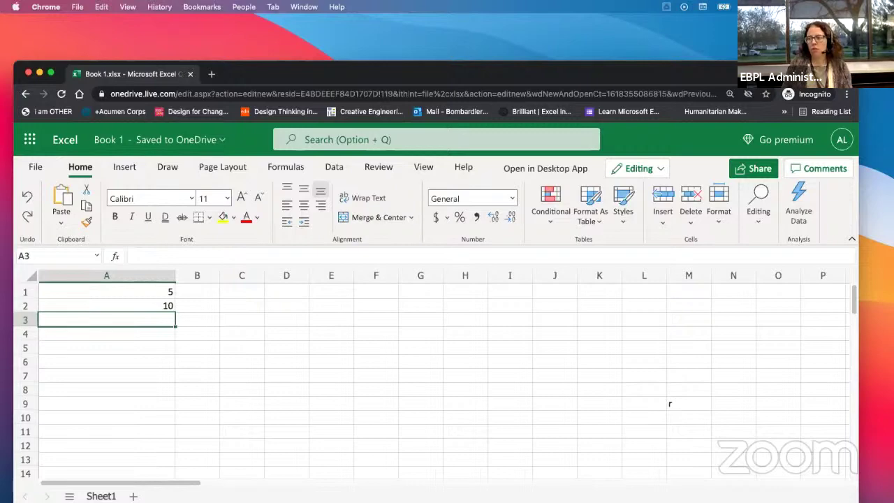
Step: Enter the formula =A1+A2 in A3 so it shows 15
{"action": "type", "text": "="}
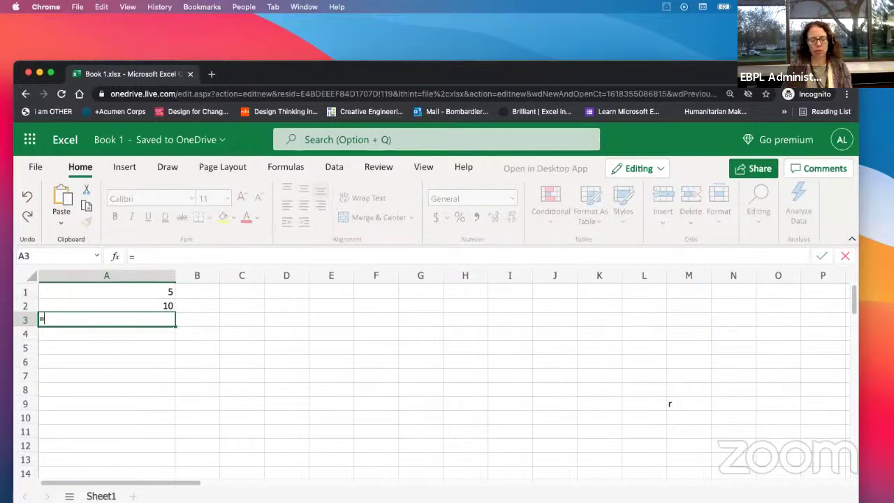
{"action": "type", "text": "a1"}
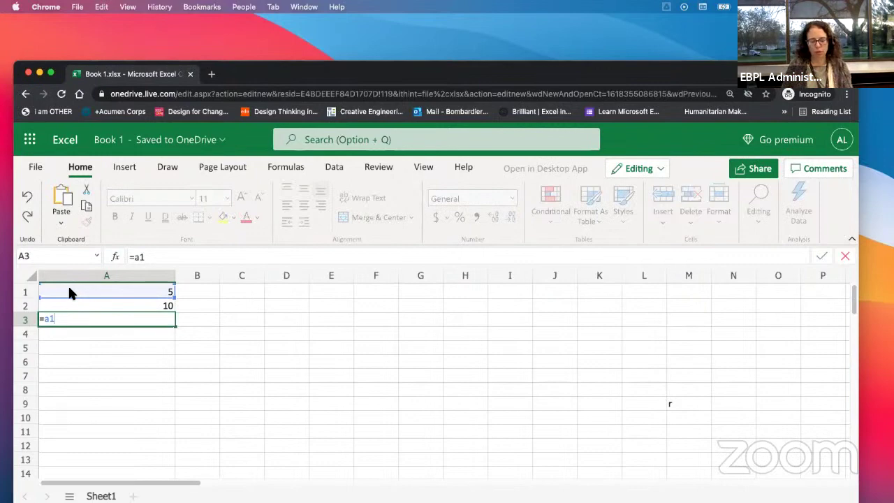
{"action": "type", "text": "+"}
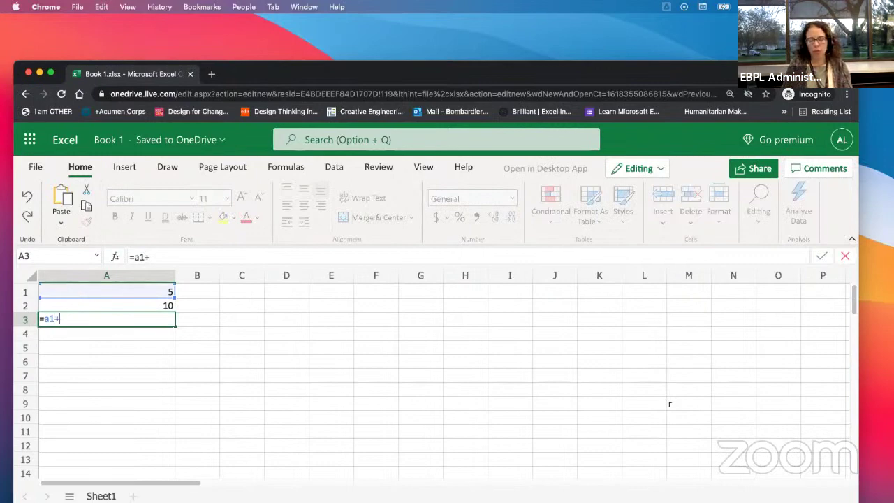
{"action": "type", "text": "a"}
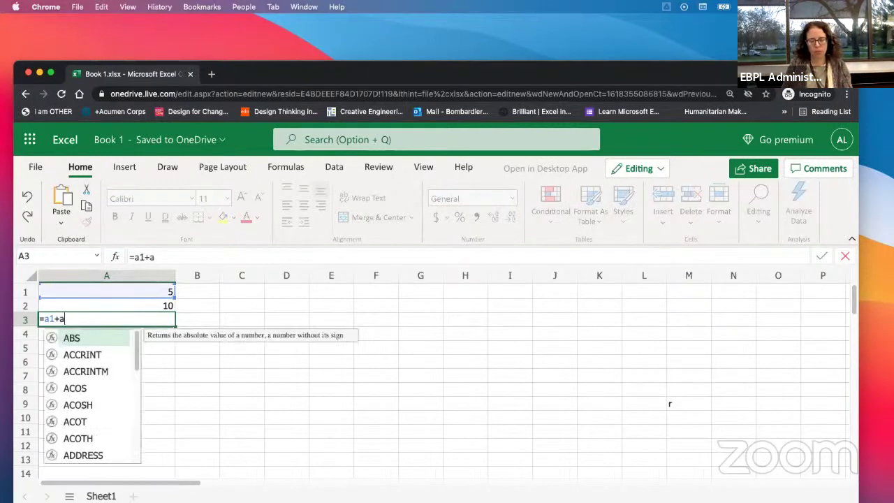
{"action": "type", "text": "2"}
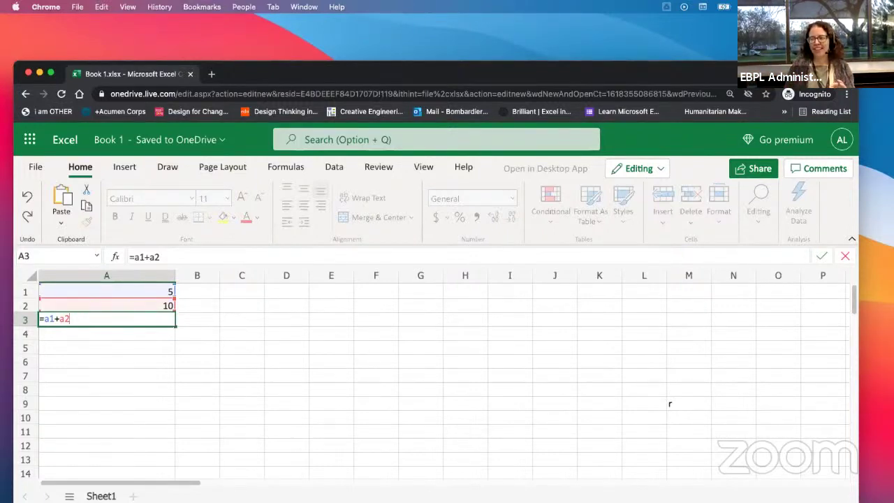
{"action": "key", "text": "Return"}
{"action": "key", "text": "Up"}
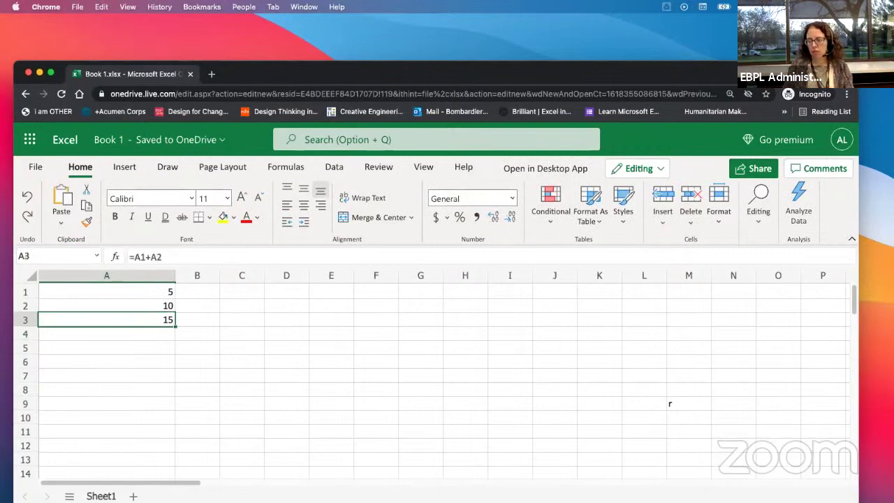
Step: Inspect the =A1+A2 formula in A3 and leave it unchanged
{"action": "double_click", "coordinate": [83, 318]}
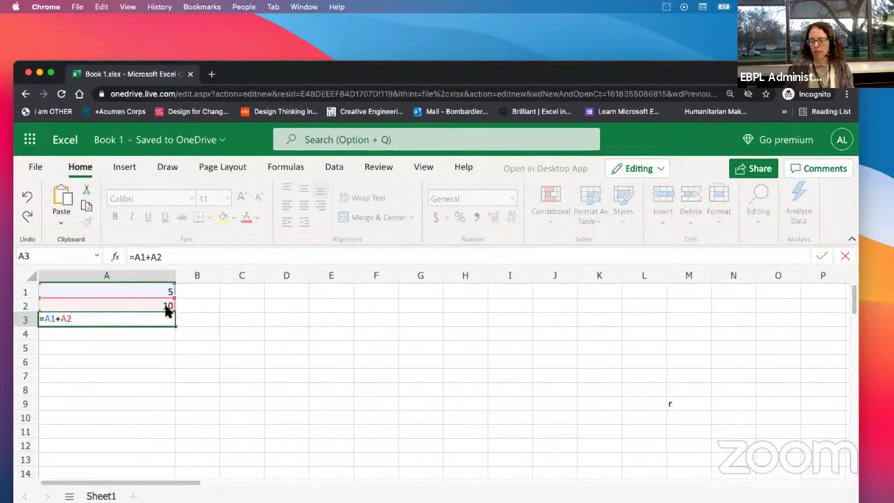
{"action": "key", "text": "Return"}
{"action": "left_click", "coordinate": [143, 319]}
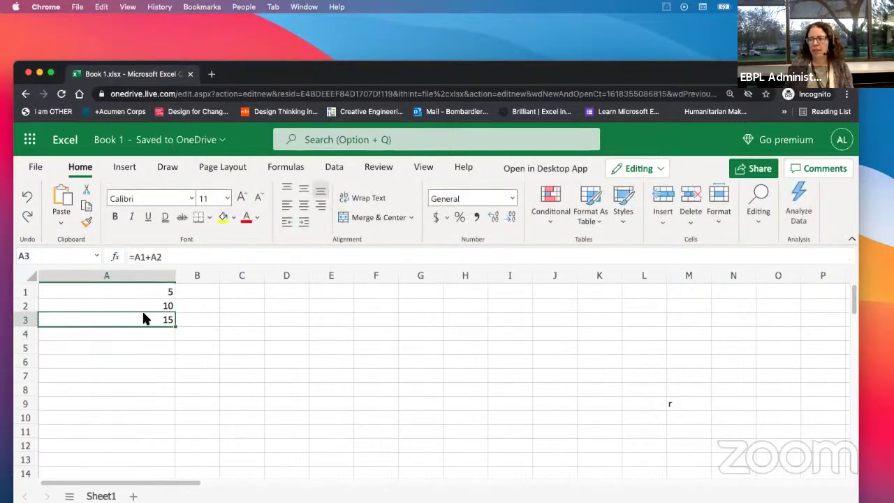
Step: Change A1 to 20 and check that A3 recalculates to 30
{"action": "left_click", "coordinate": [100, 293]}
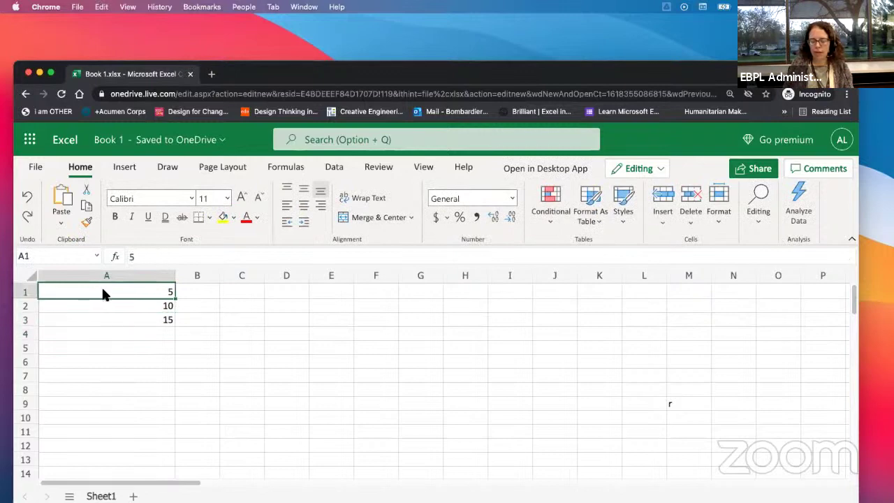
{"action": "type", "text": "20"}
{"action": "key", "text": "Return"}
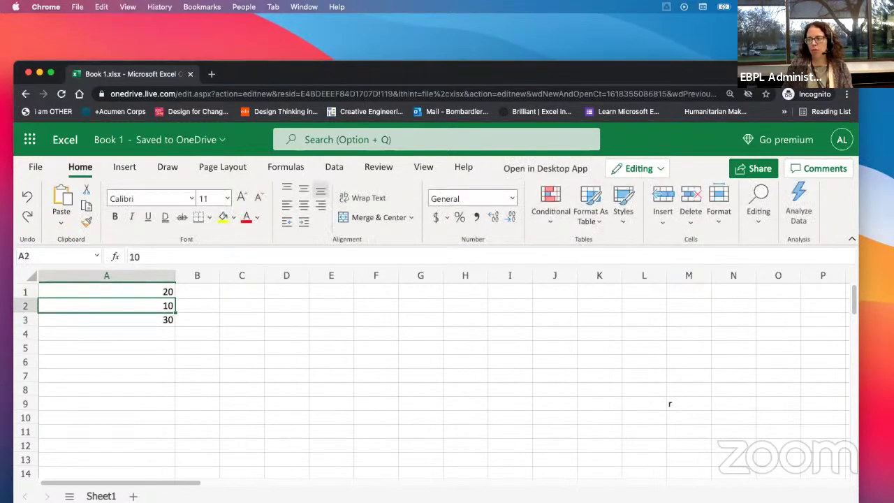
{"action": "left_click", "coordinate": [92, 315]}
{"action": "double_click", "coordinate": [91, 315]}
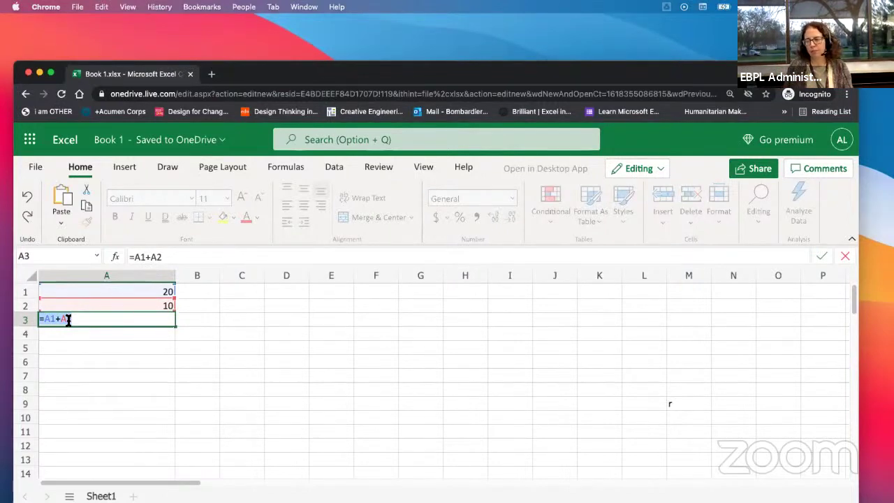
{"action": "key", "text": "Return"}
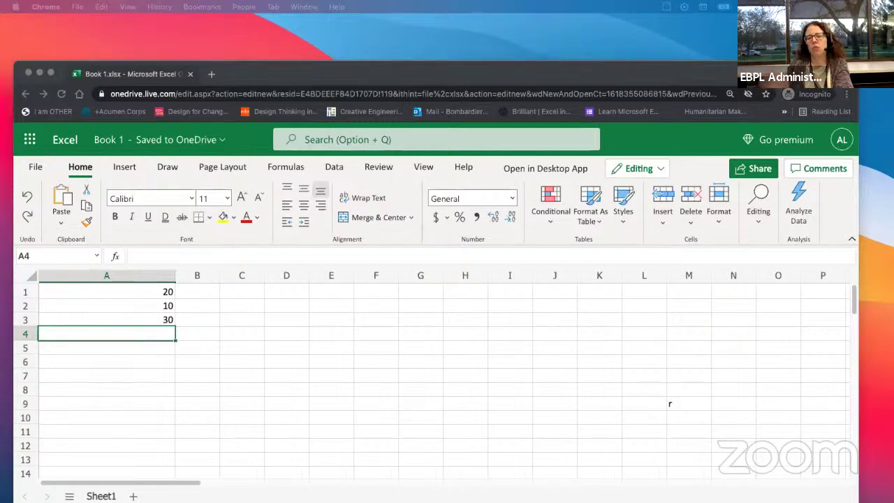
{"action": "left_click", "coordinate": [149, 317]}
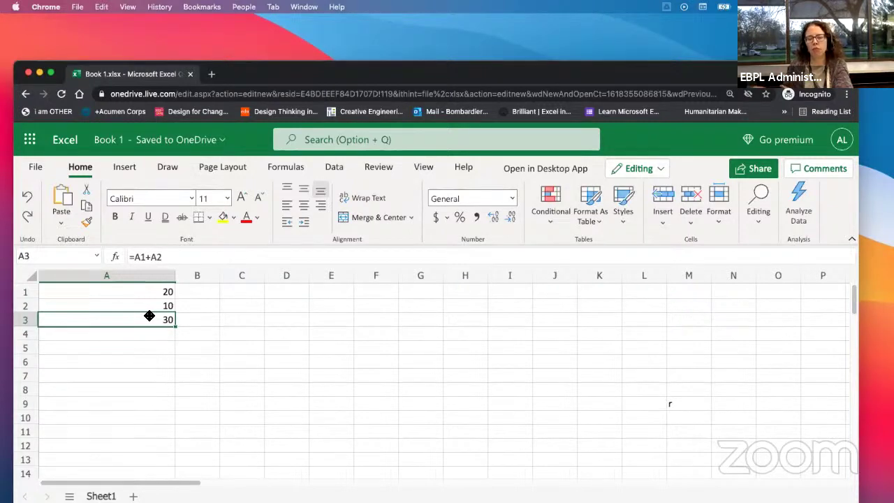
Step: Enter 2 in B1 and 3 in B2
{"action": "left_click", "coordinate": [115, 286]}
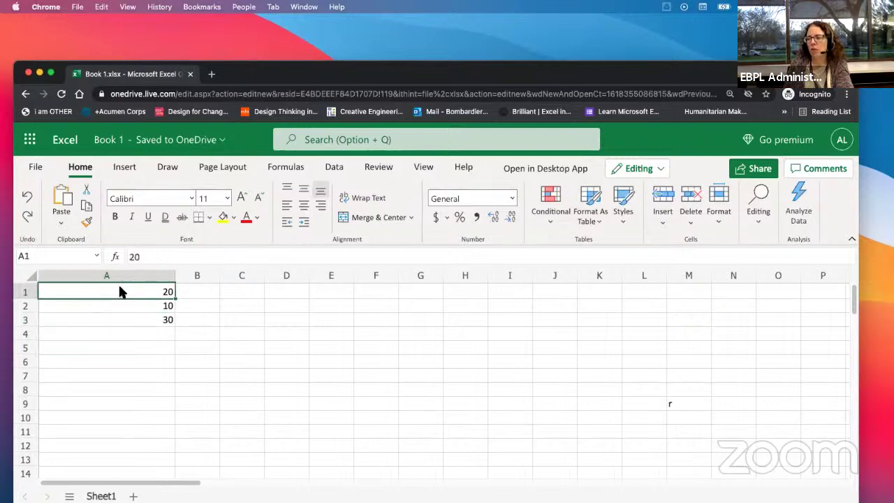
{"action": "left_click", "coordinate": [207, 286]}
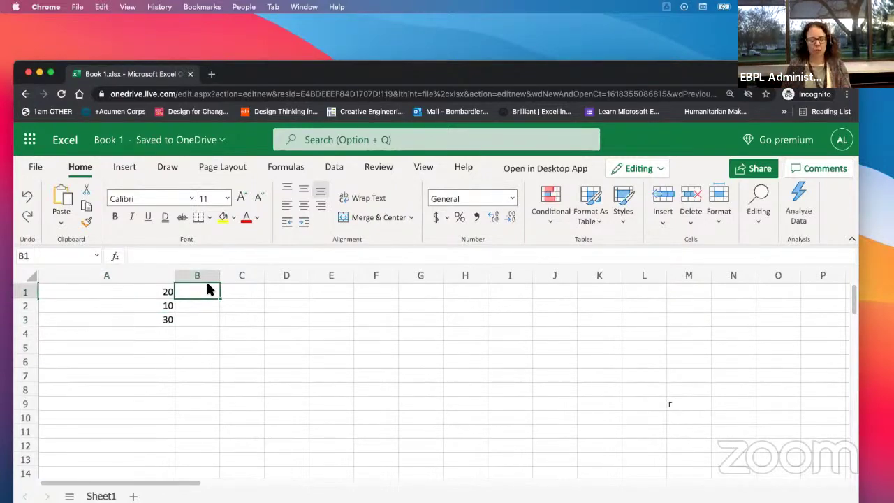
{"action": "type", "text": "2"}
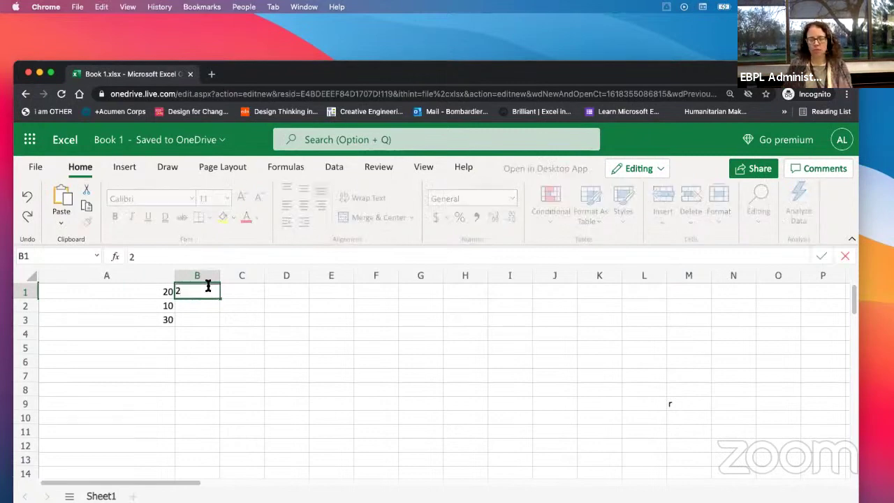
{"action": "key", "text": "Return"}
{"action": "type", "text": "3"}
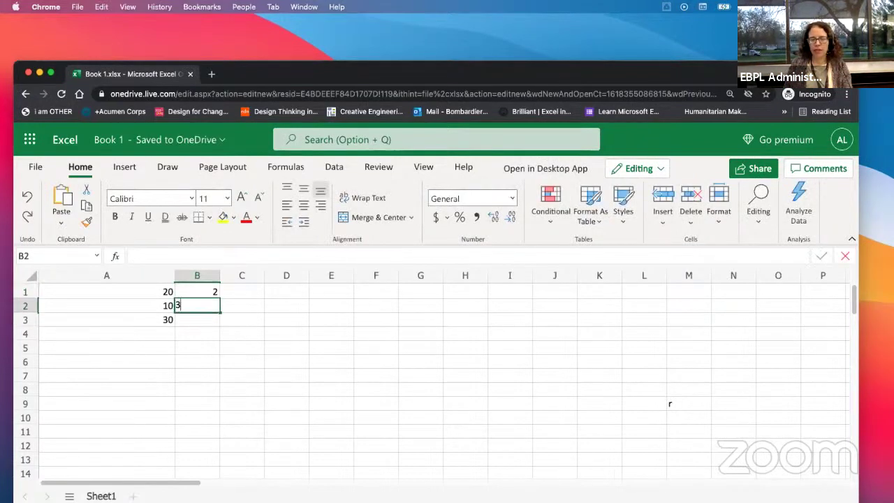
{"action": "key", "text": "Tab"}
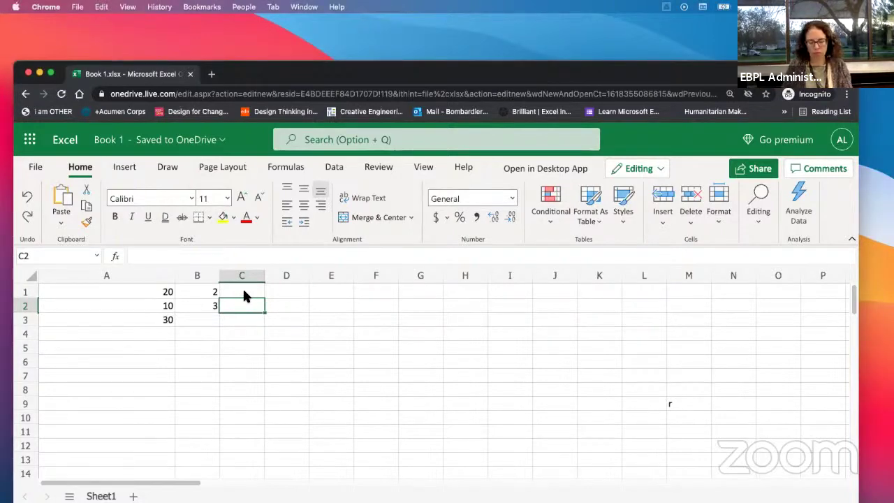
Step: Enter 10 in C2 and 20 in C1
{"action": "type", "text": "10"}
{"action": "key", "text": "Return"}
{"action": "key", "text": "Up"}
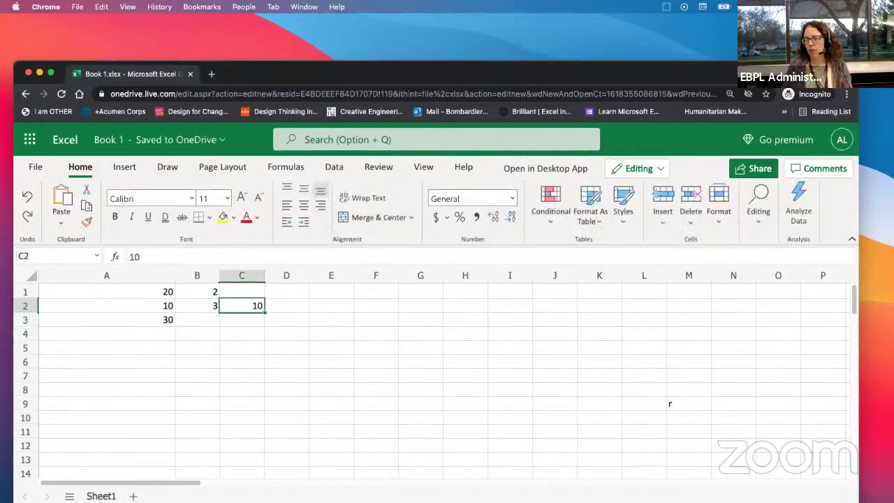
{"action": "key", "text": "Up"}
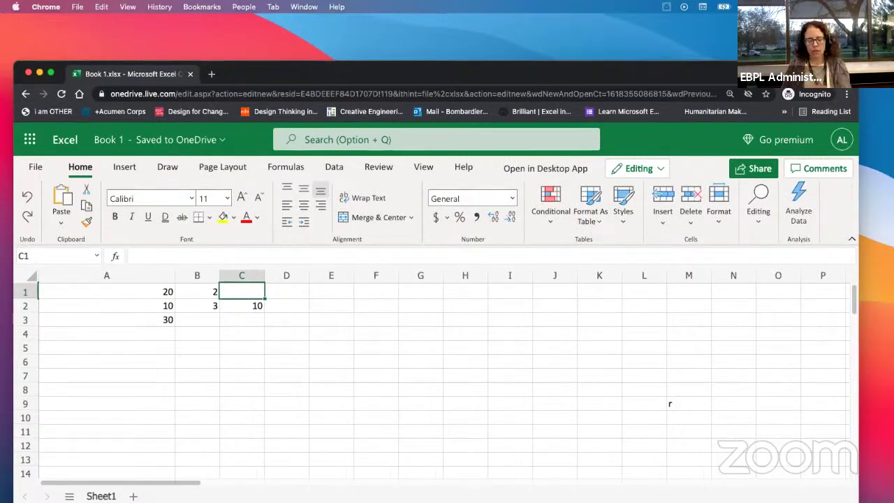
{"action": "type", "text": "20"}
{"action": "key", "text": "Return"}
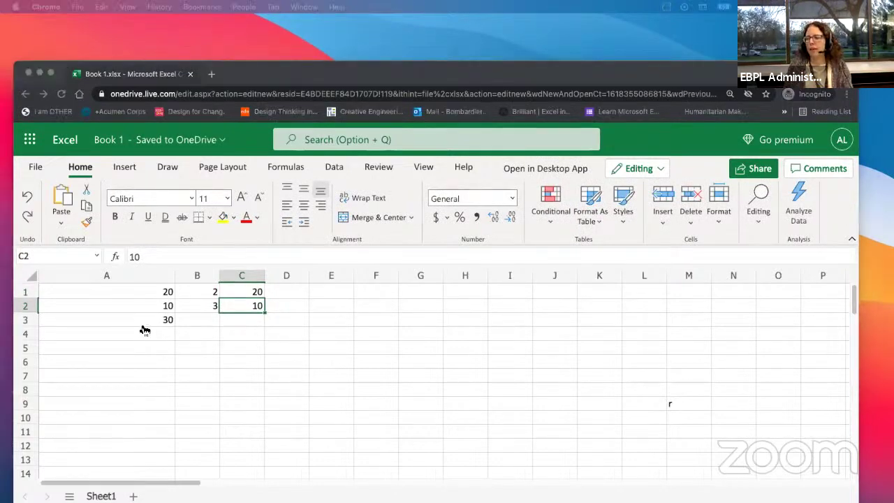
{"action": "left_click", "coordinate": [188, 316]}
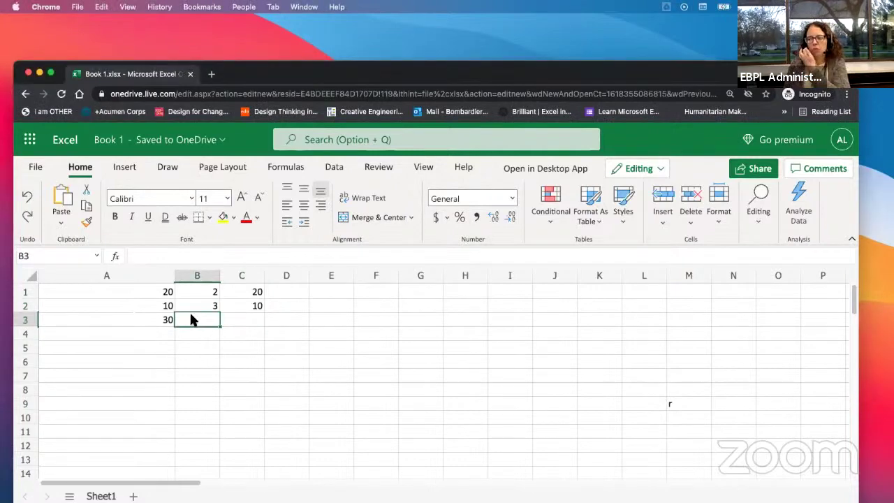
{"action": "left_click", "coordinate": [150, 320]}
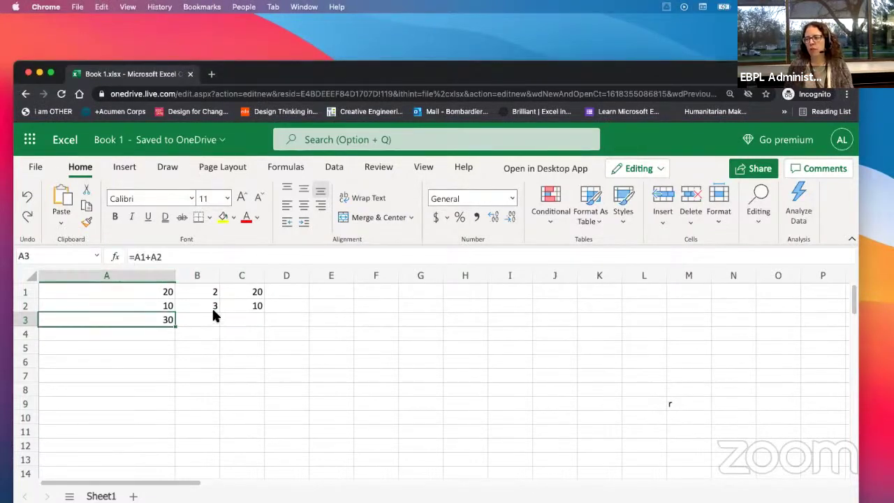
{"action": "left_click", "coordinate": [194, 320]}
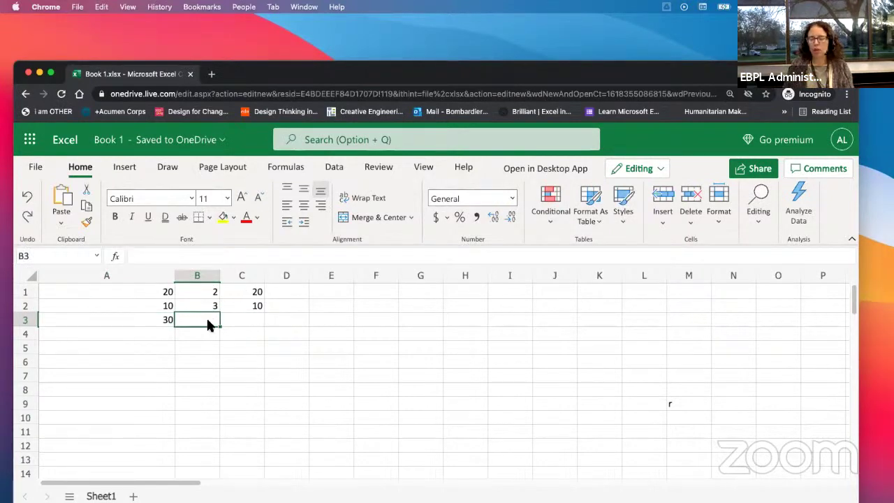
{"action": "type", "text": "="}
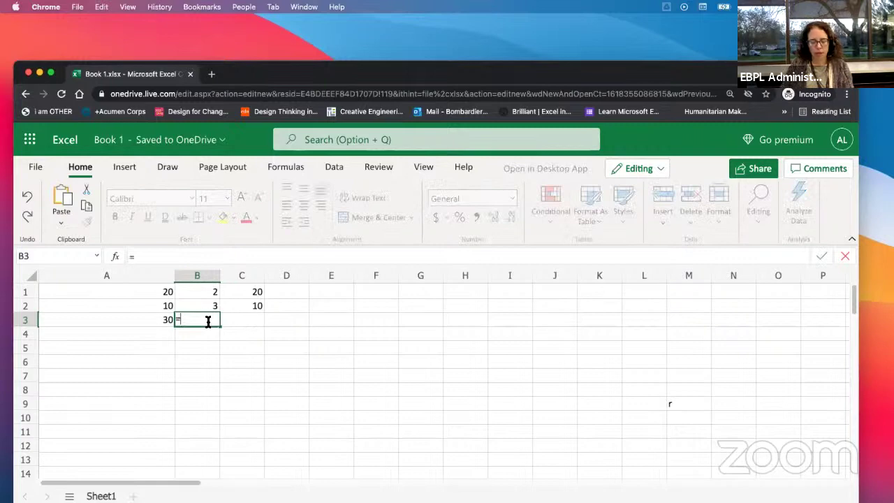
{"action": "type", "text": "b1+"}
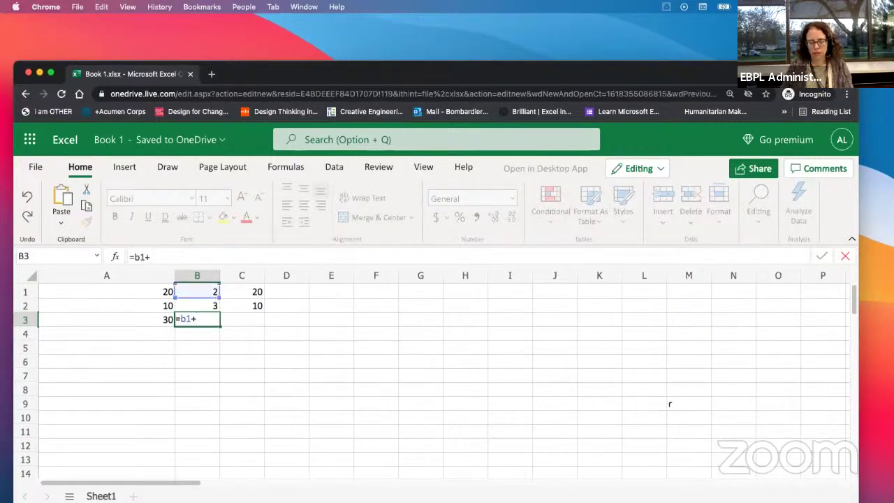
{"action": "type", "text": "b2"}
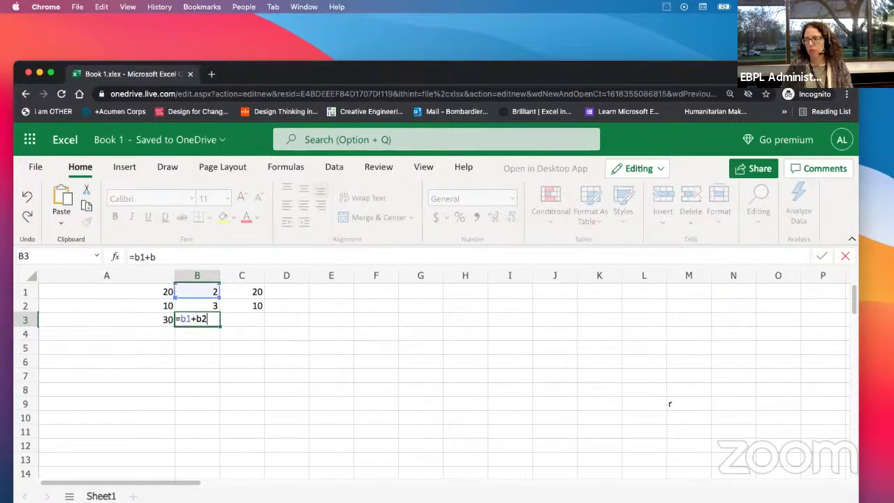
{"action": "key", "text": "Return"}
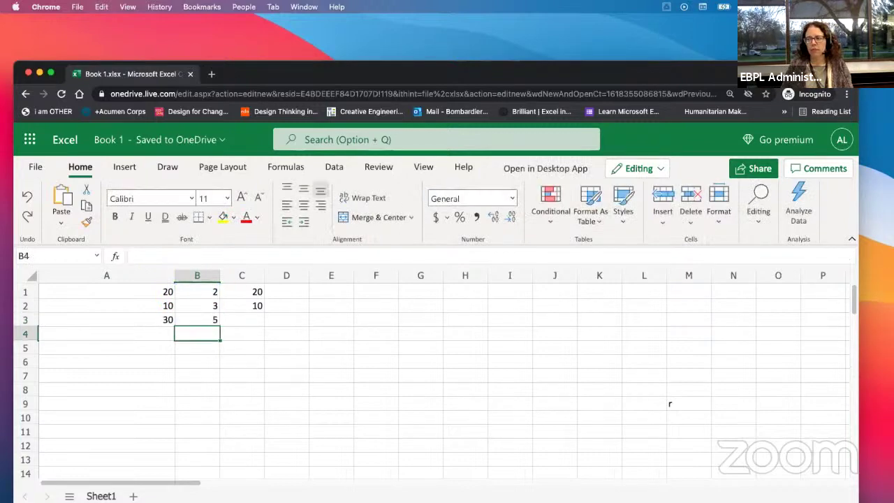
{"action": "key", "text": "Up"}
{"action": "key", "text": "Delete"}
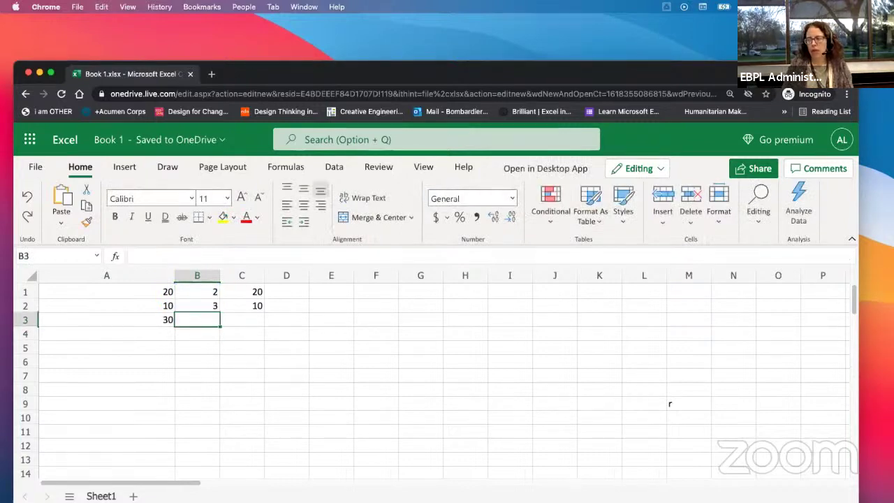
{"action": "left_click", "coordinate": [114, 316]}
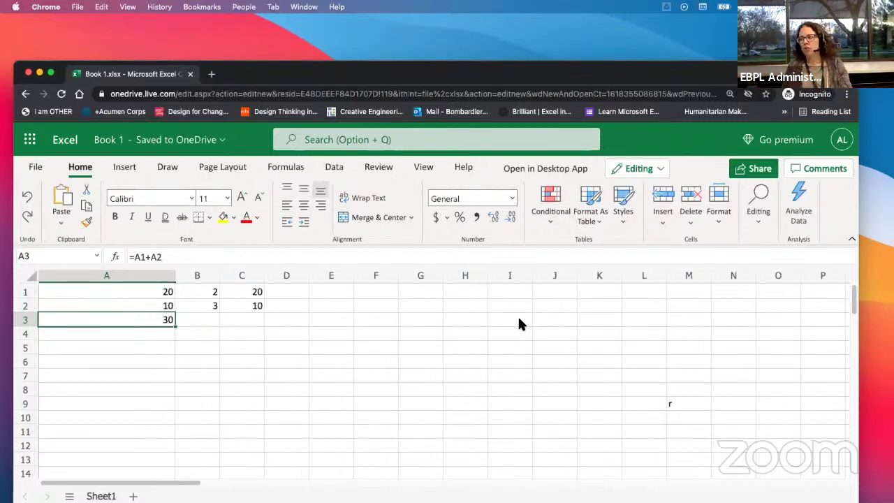
{"action": "left_click", "coordinate": [187, 320]}
{"action": "left_click", "coordinate": [138, 320]}
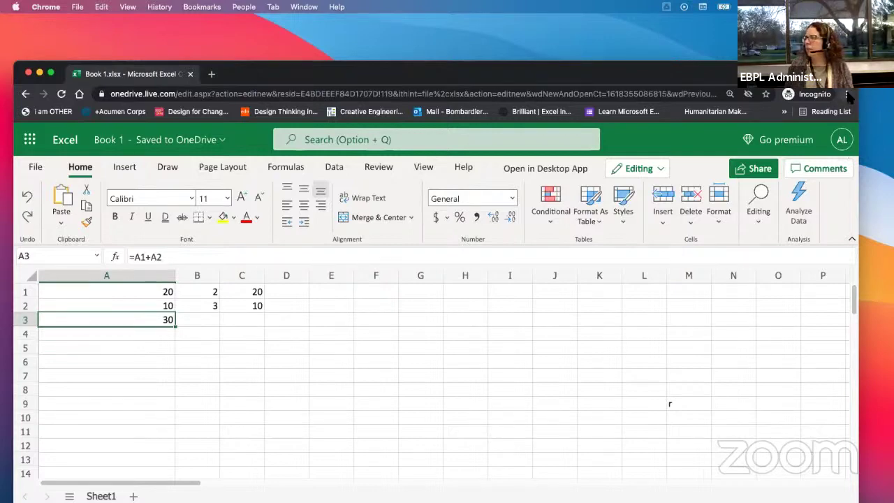
Step: Zoom the browser page to 150% from Chrome's menu
{"action": "left_click", "coordinate": [846, 94]}
{"action": "left_click", "coordinate": [808, 199]}
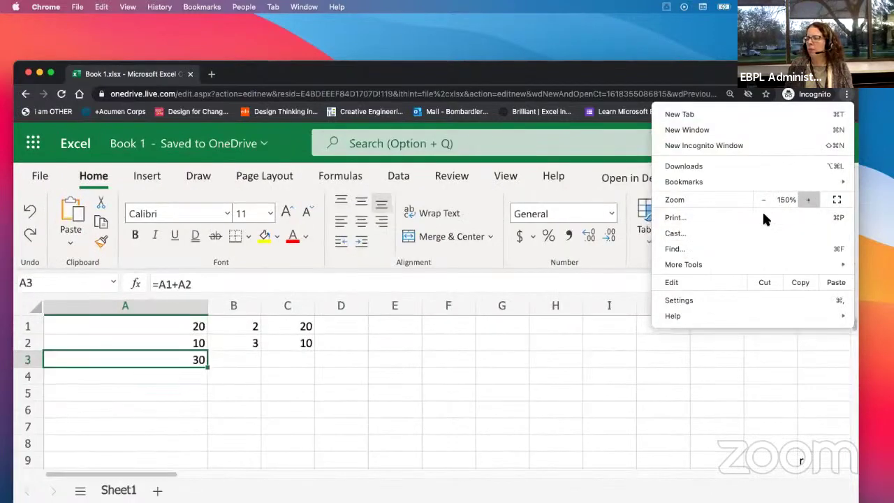
{"action": "left_click", "coordinate": [181, 383]}
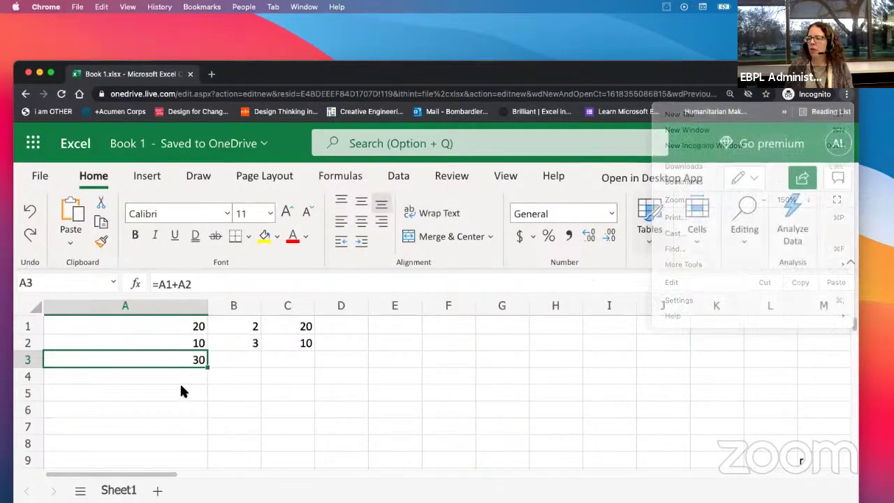
Step: Select the sum cell A3 in the magnified sheet
{"action": "left_click", "coordinate": [158, 329]}
{"action": "left_click", "coordinate": [145, 360]}
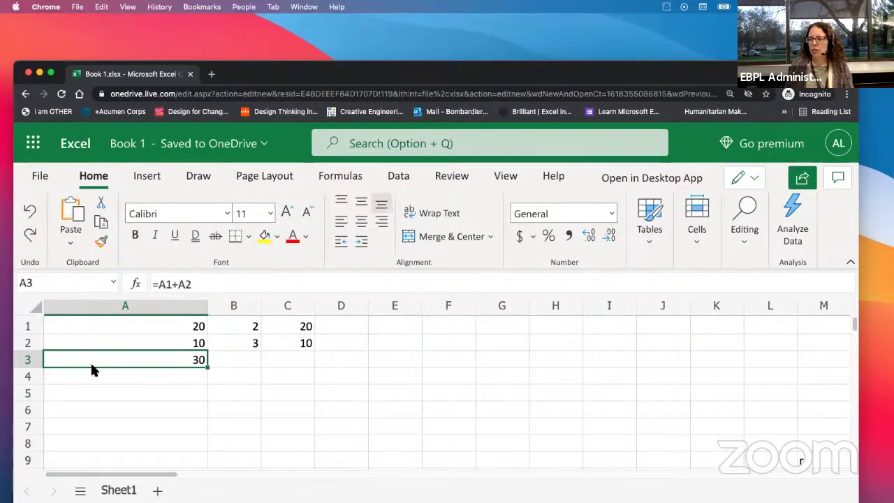
{"action": "key", "text": "Down"}
{"action": "key", "text": "Down"}
{"action": "left_click", "coordinate": [112, 361]}
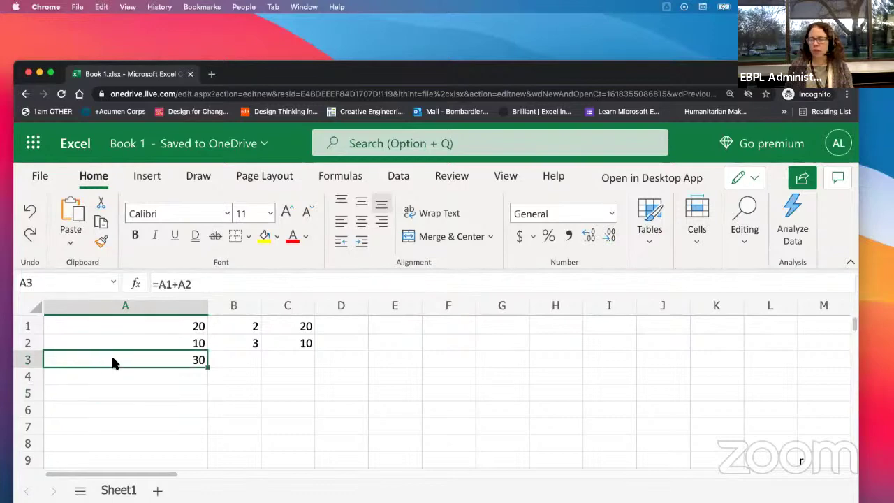
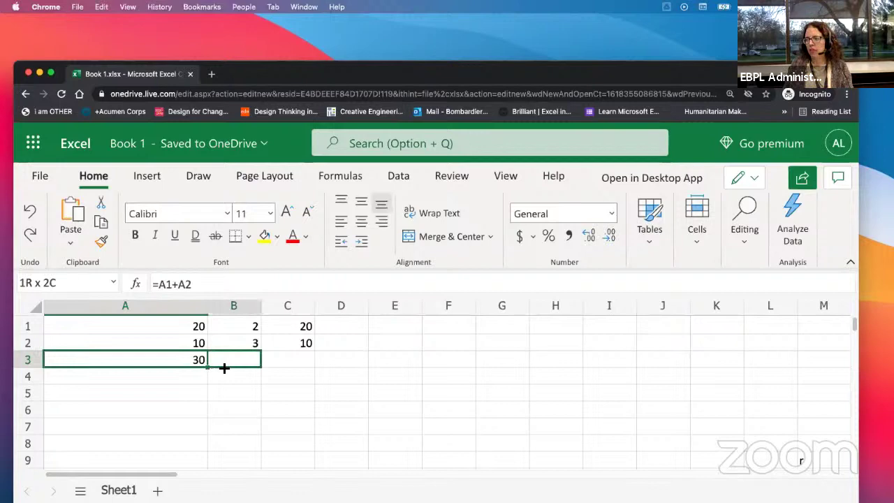
Step: Fill A3's sum formula right into B3 and C3 with Ctrl+R
{"action": "left_click_drag", "start_coordinate": [263, 366], "coordinate": [271, 366]}
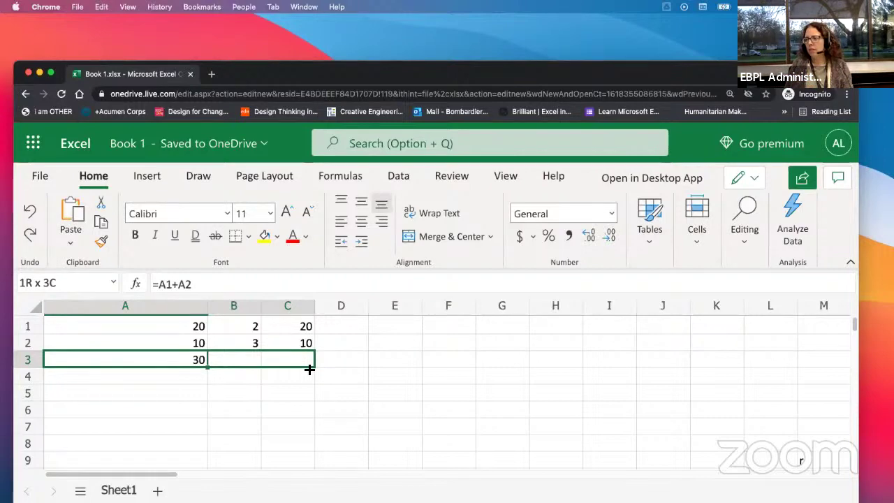
{"action": "key", "text": "ctrl+r"}
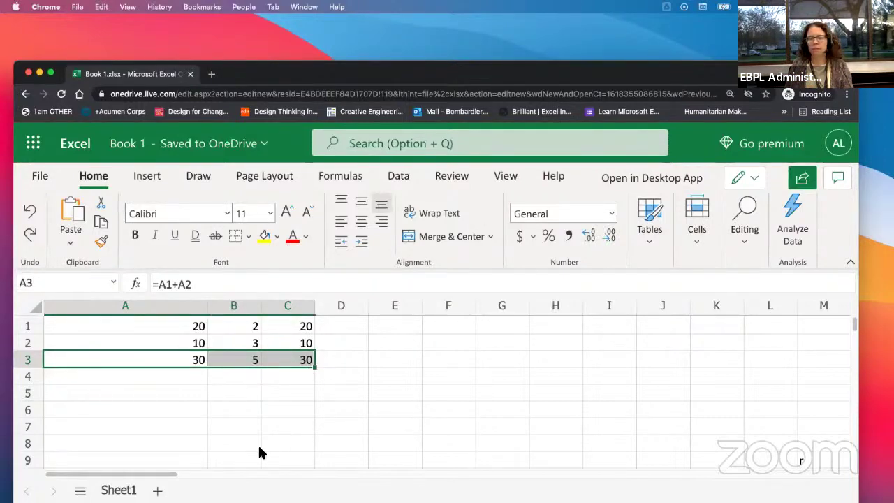
{"action": "left_click", "coordinate": [220, 413]}
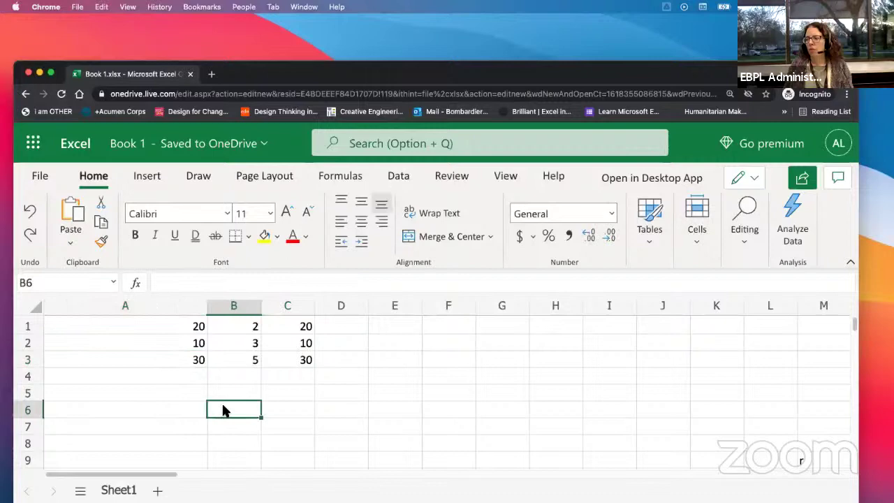
Step: Compare the adjusted formulas in A3, B3 and C3, then extend the sum along row 3
{"action": "left_click", "coordinate": [233, 358]}
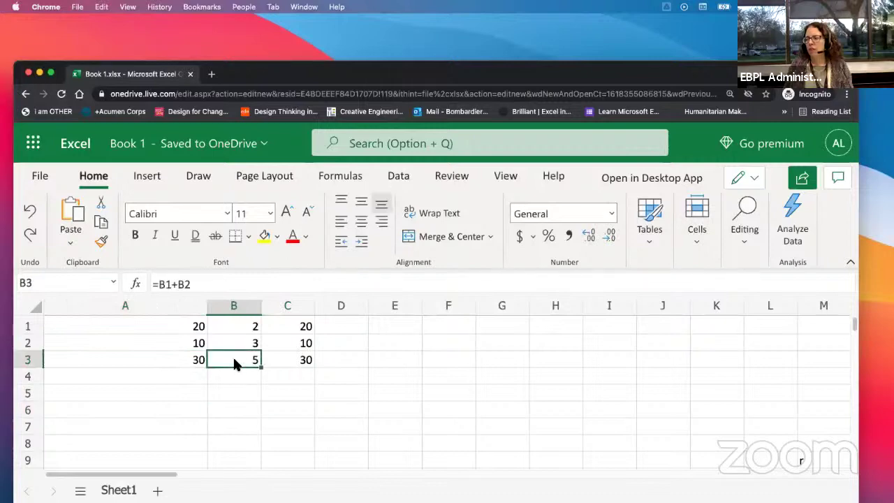
{"action": "left_click", "coordinate": [120, 356]}
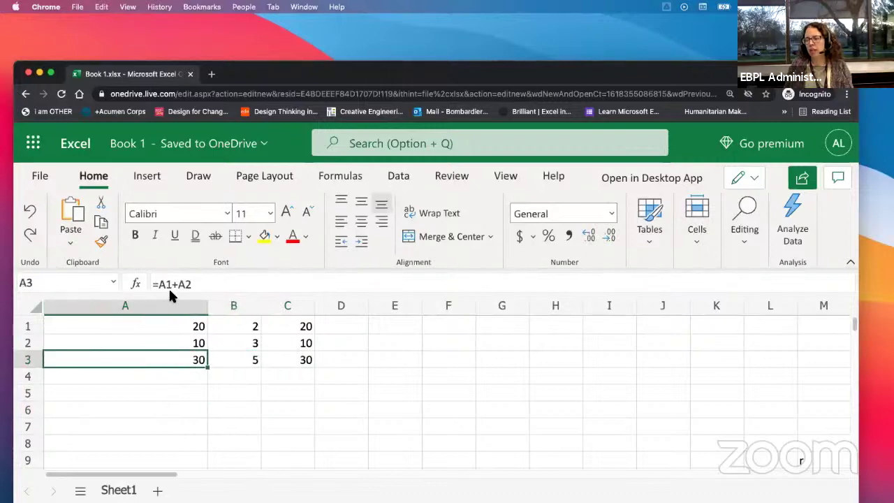
{"action": "left_click", "coordinate": [235, 356]}
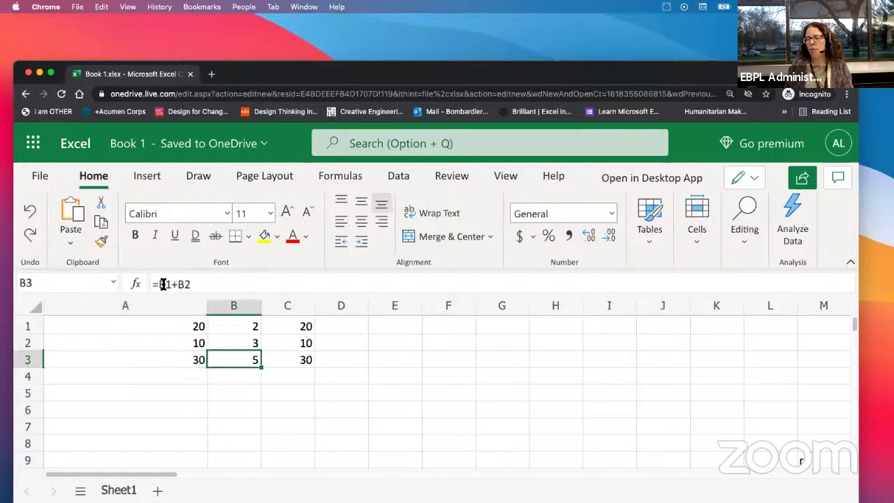
{"action": "left_click", "coordinate": [290, 359]}
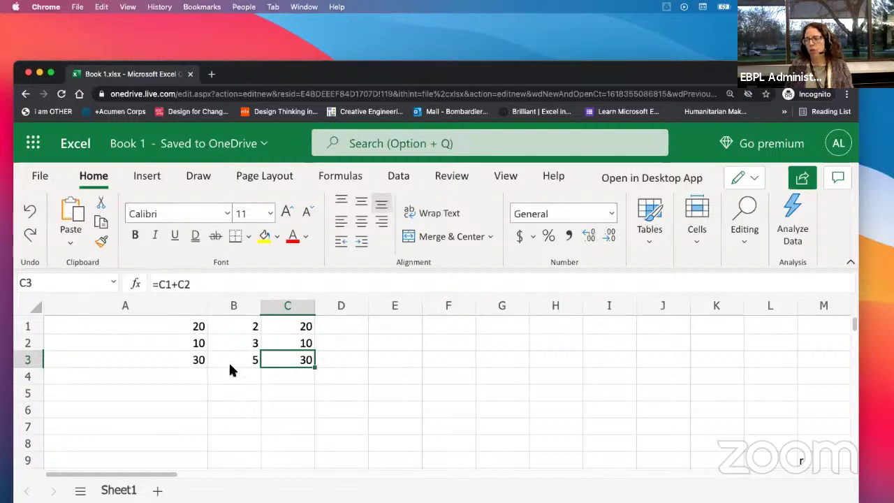
{"action": "left_click_drag", "start_coordinate": [314, 366], "coordinate": [819, 382]}
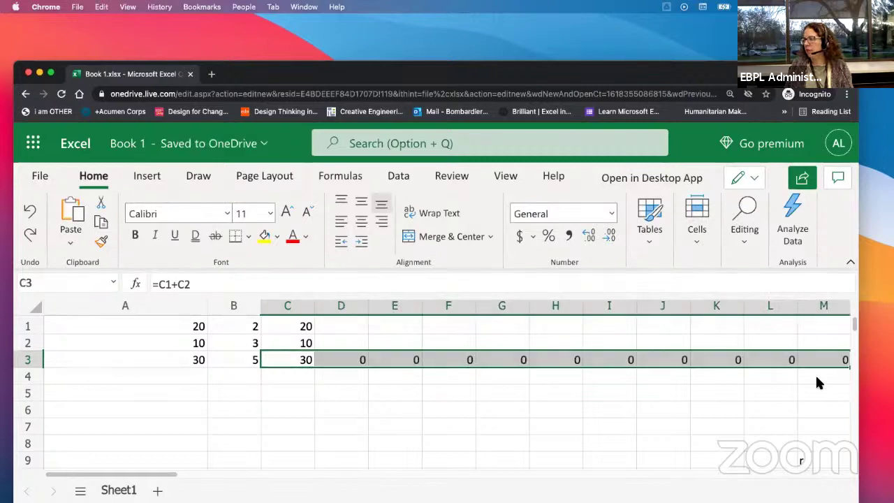
Step: Compare the sum formulas in M3, A3 and B3
{"action": "left_click", "coordinate": [821, 360]}
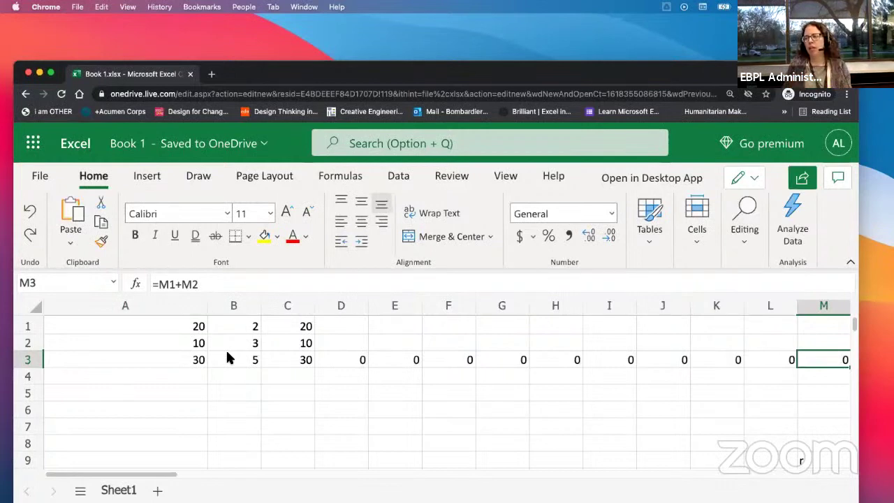
{"action": "left_click", "coordinate": [196, 362]}
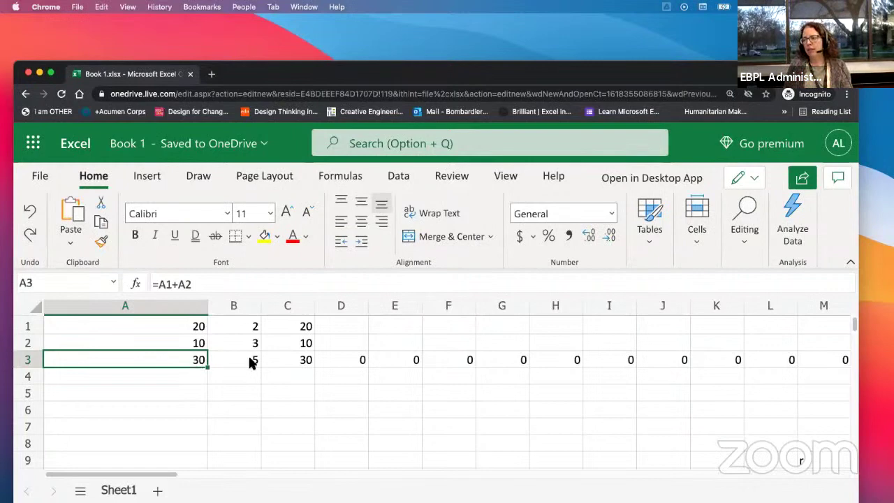
{"action": "left_click", "coordinate": [227, 362]}
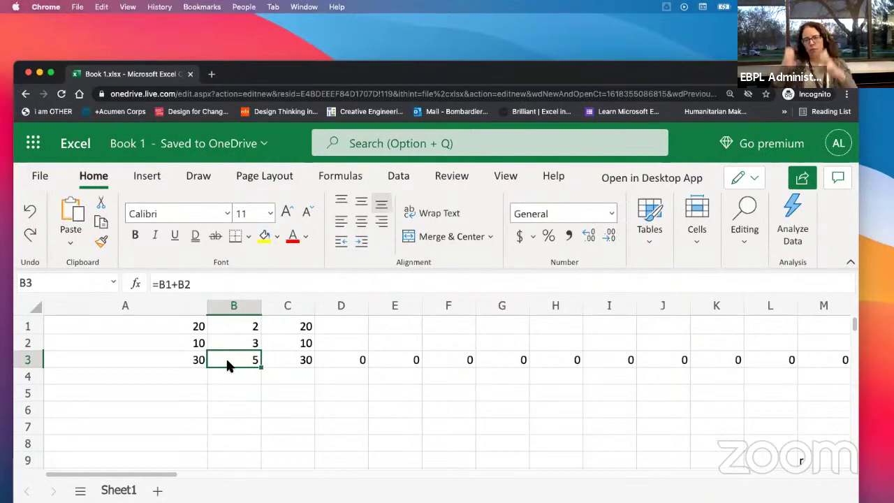
Step: Enter 100 in M1 and 20 in M2 so M3 totals 120
{"action": "left_click", "coordinate": [815, 328]}
{"action": "type", "text": "100"}
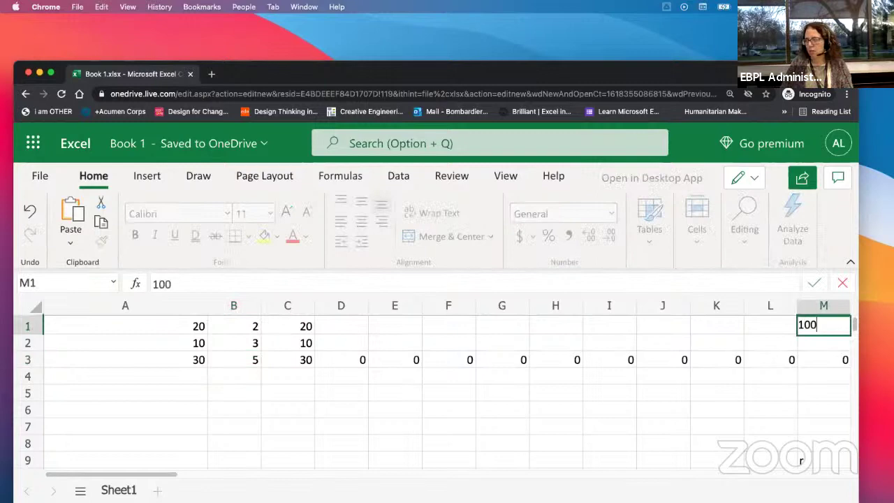
{"action": "key", "text": "Return"}
{"action": "type", "text": "20"}
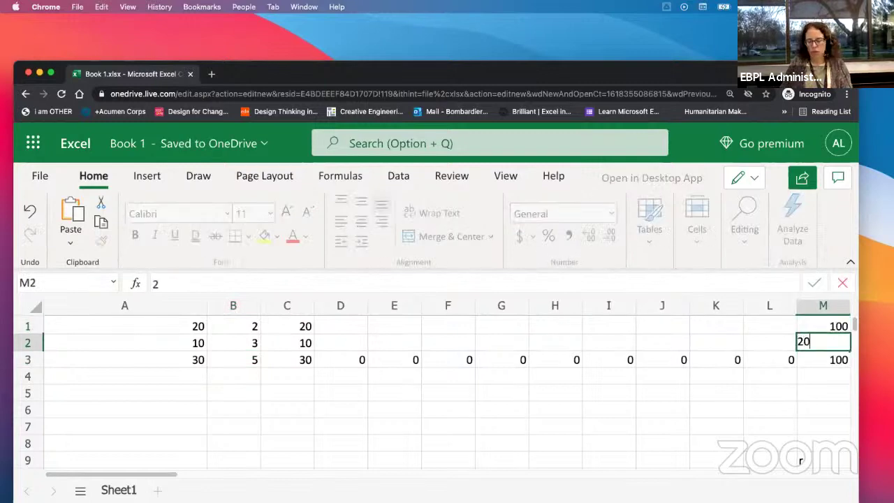
{"action": "key", "text": "Return"}
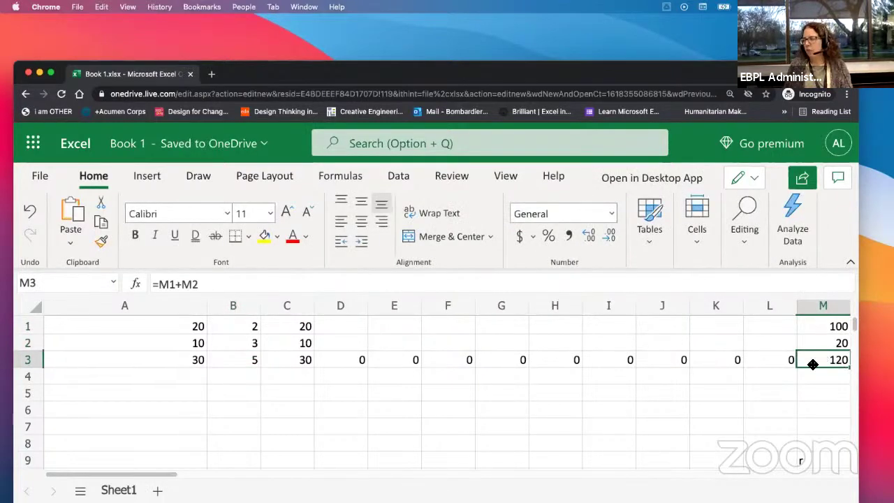
Step: Inspect the copied sum formulas in L3 and K3
{"action": "left_click", "coordinate": [765, 359]}
{"action": "left_click", "coordinate": [720, 360]}
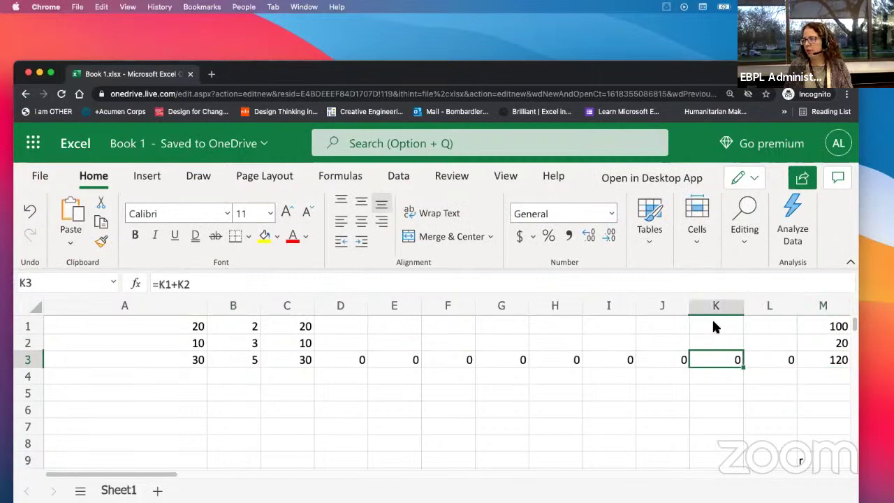
{"action": "left_click", "coordinate": [713, 325]}
{"action": "left_click", "coordinate": [711, 341]}
Step: Enter 13 in J1 and 4 in J2 so J3 shows 17
{"action": "left_click", "coordinate": [659, 342]}
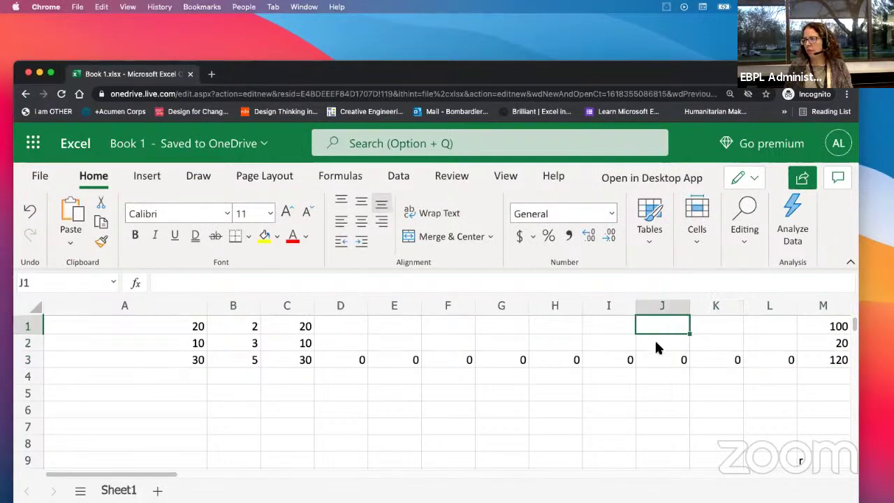
{"action": "left_click", "coordinate": [672, 325]}
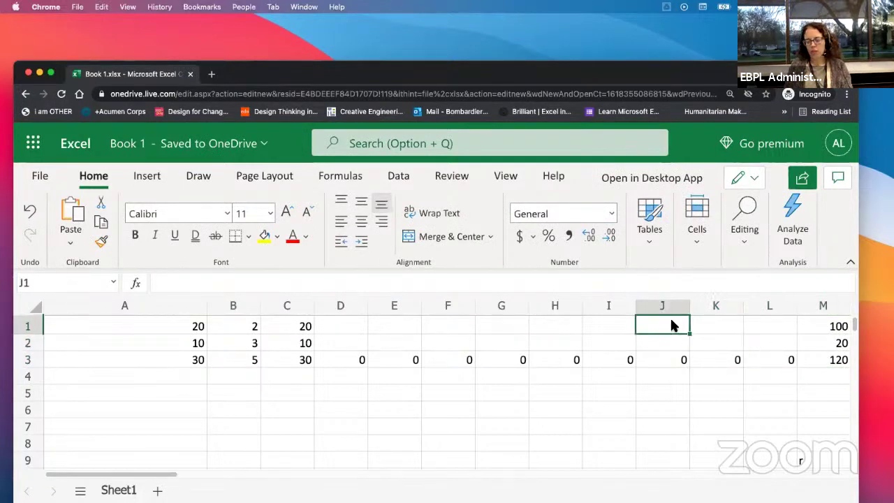
{"action": "type", "text": "13"}
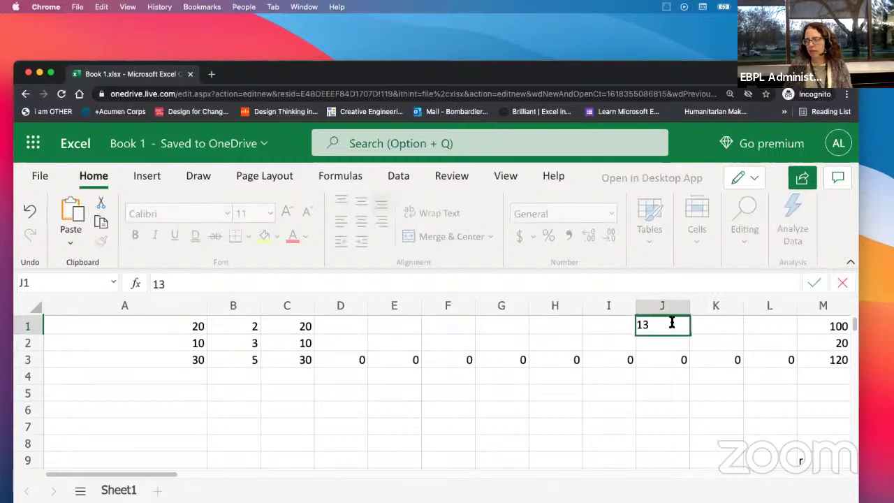
{"action": "key", "text": "Return"}
{"action": "type", "text": "4"}
{"action": "key", "text": "Return"}
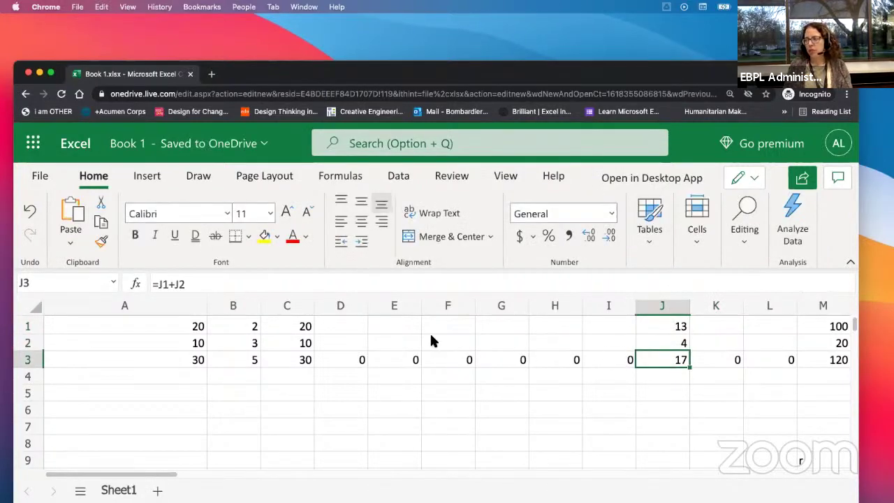
{"action": "left_click_drag", "start_coordinate": [703, 72], "coordinate": [700, 47]}
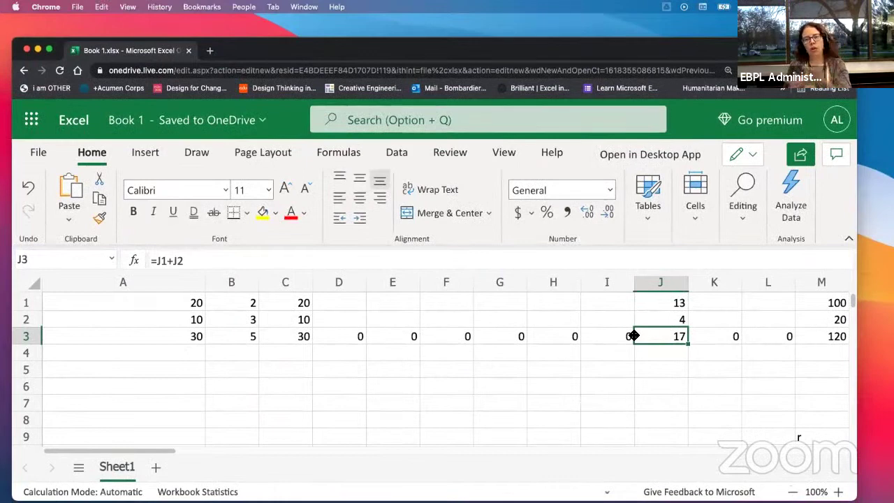
Step: Refill A3's sum formula across row 3 to AA3, then bring the Notion AutoFill lesson forward
{"action": "left_click", "coordinate": [179, 338]}
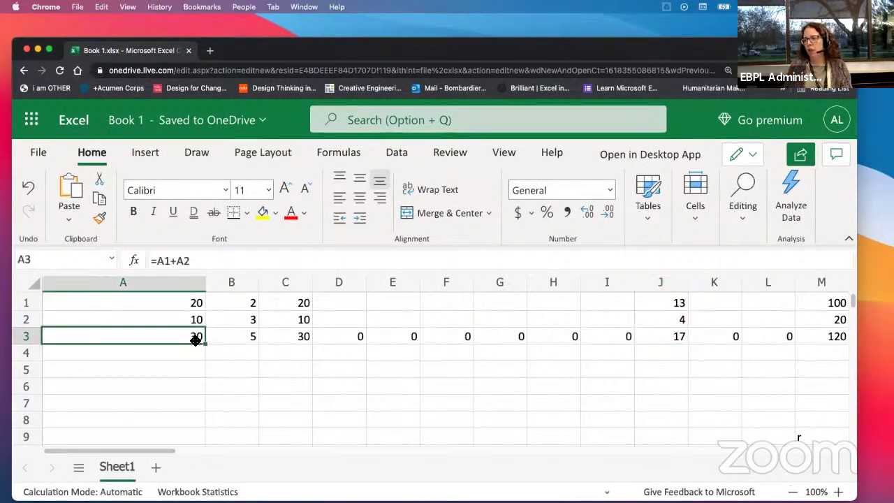
{"action": "left_click_drag", "start_coordinate": [205, 343], "coordinate": [777, 341]}
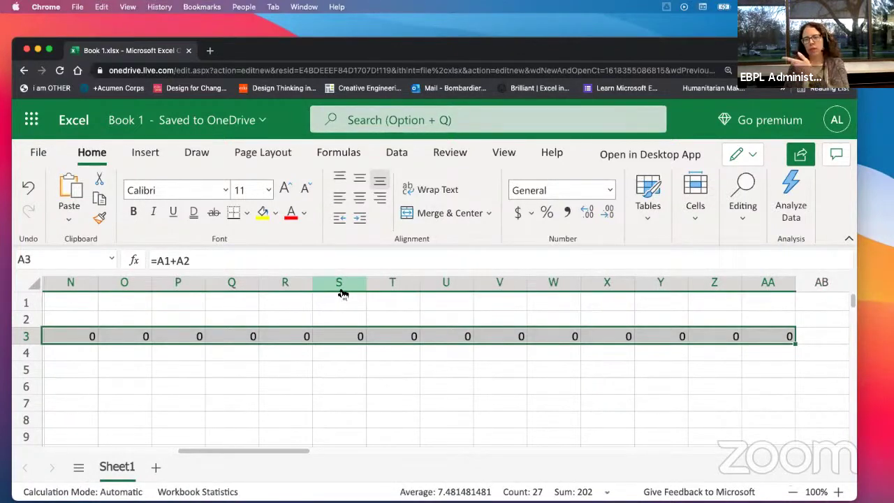
{"action": "left_click_drag", "start_coordinate": [250, 453], "coordinate": [88, 444]}
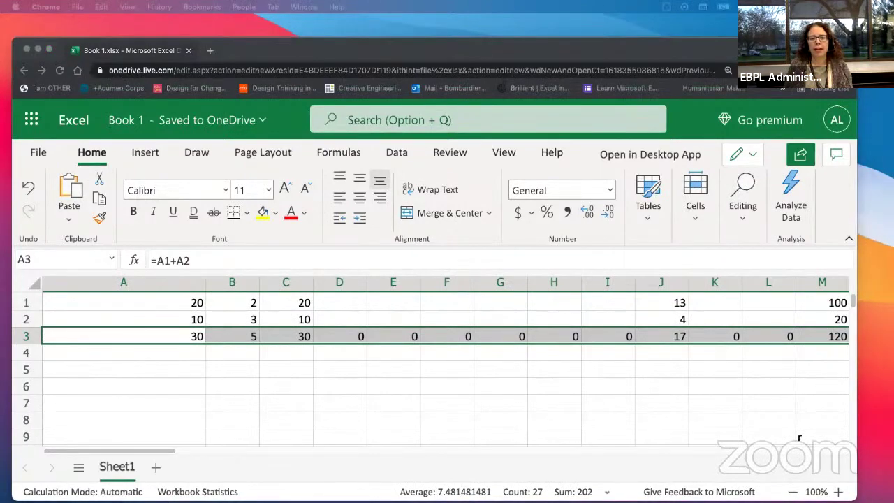
{"action": "left_click_drag", "start_coordinate": [0, 56], "coordinate": [467, 32]}
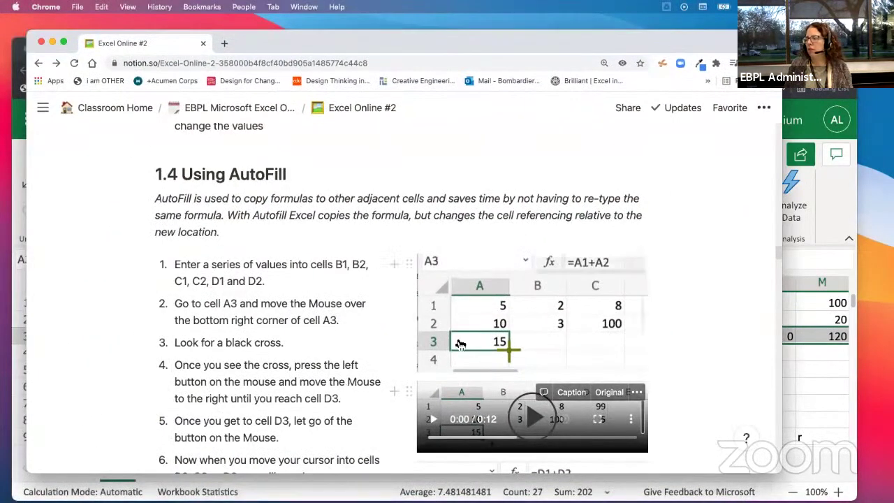
Step: Read through the Notion 1.4 Using AutoFill steps, then return to the Excel workbook
{"action": "scroll", "coordinate": [566, 341], "scroll_direction": "down", "scroll_amount": 2}
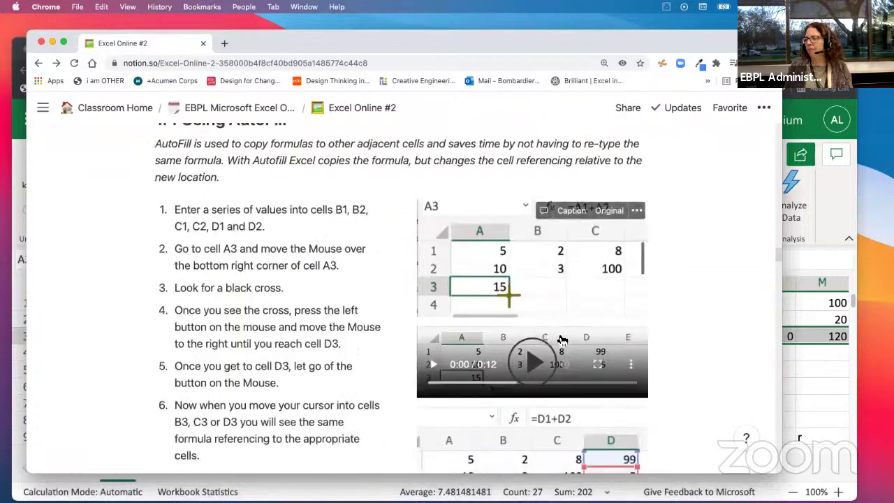
{"action": "scroll", "coordinate": [563, 340], "scroll_direction": "down", "scroll_amount": 3}
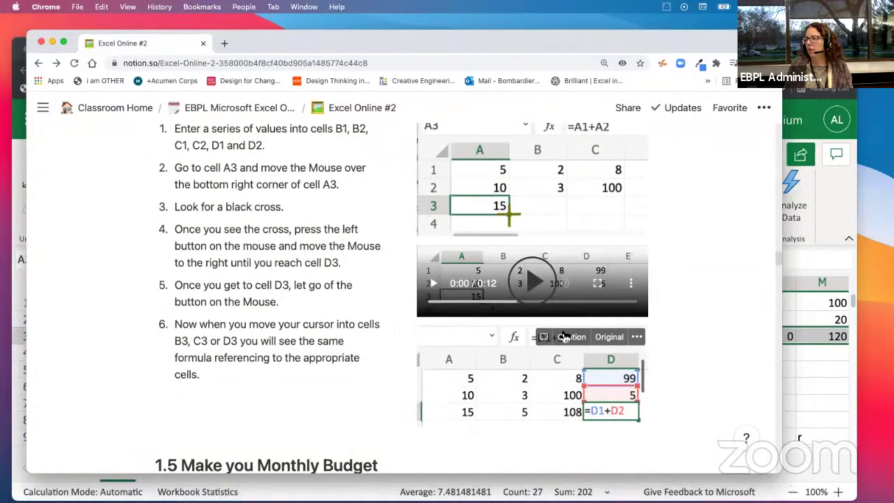
{"action": "scroll", "coordinate": [564, 339], "scroll_direction": "down", "scroll_amount": 2}
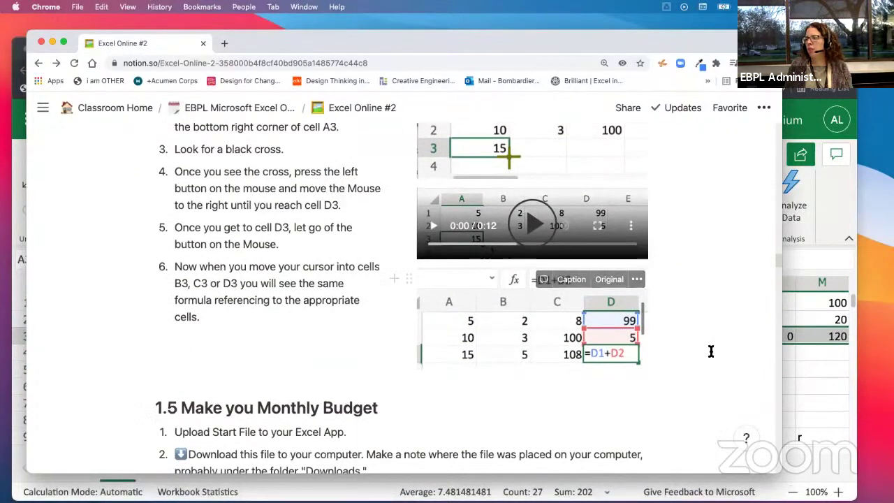
{"action": "key", "text": "super+grave"}
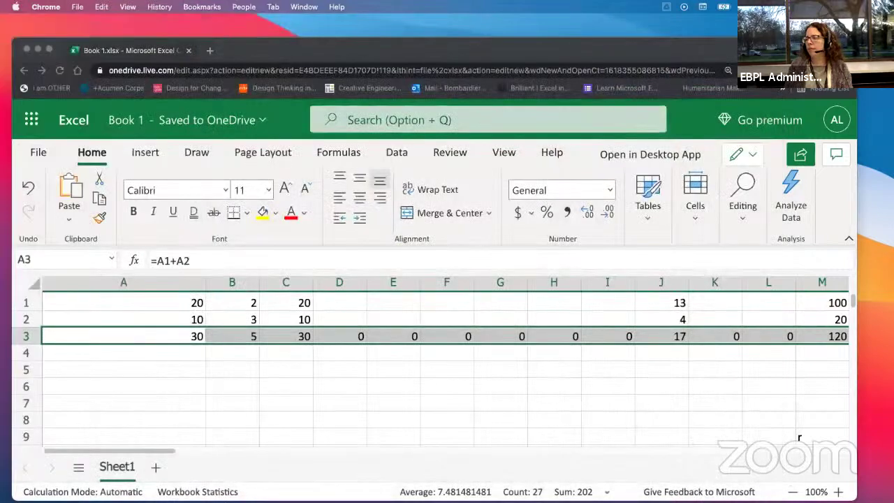
{"action": "left_click", "coordinate": [335, 301]}
{"action": "type", "text": "13"}
{"action": "key", "text": "Return"}
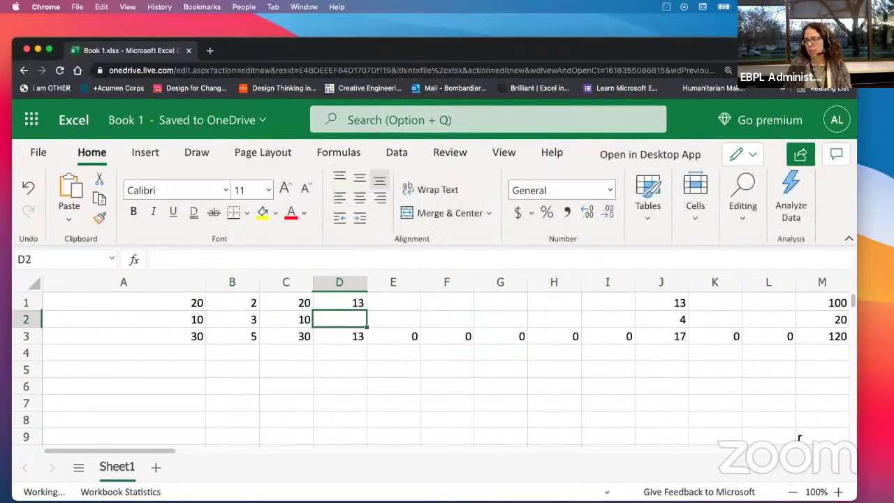
{"action": "type", "text": "25"}
{"action": "key", "text": "Return"}
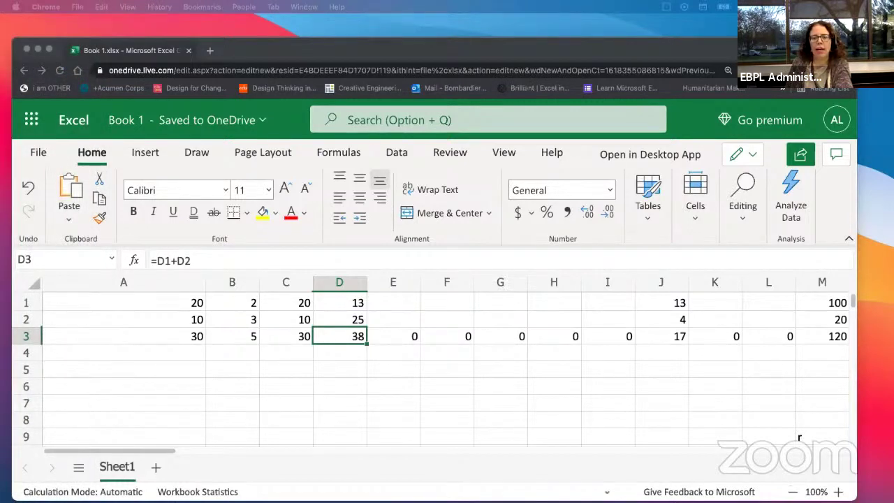
Step: Download Excel_I_My_Budget_demo.xlsx from the Notion lesson and open a Finder window
{"action": "key", "text": "super+grave"}
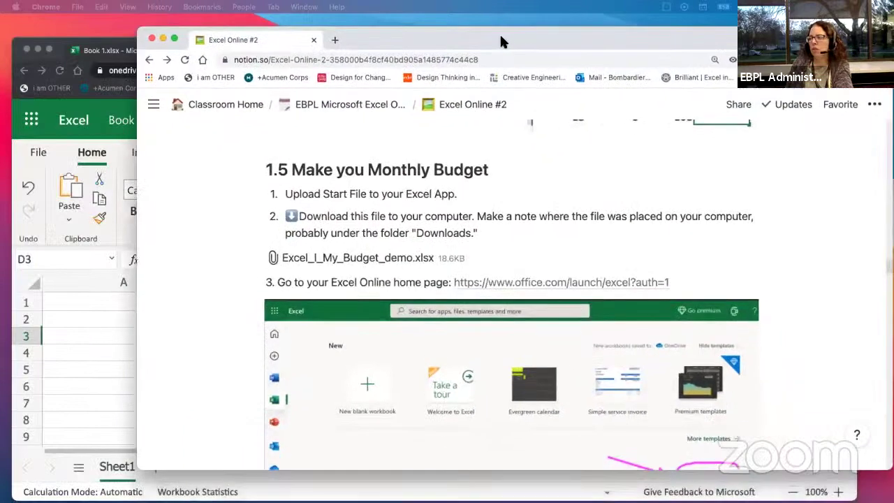
{"action": "left_click_drag", "start_coordinate": [499, 41], "coordinate": [422, 34]}
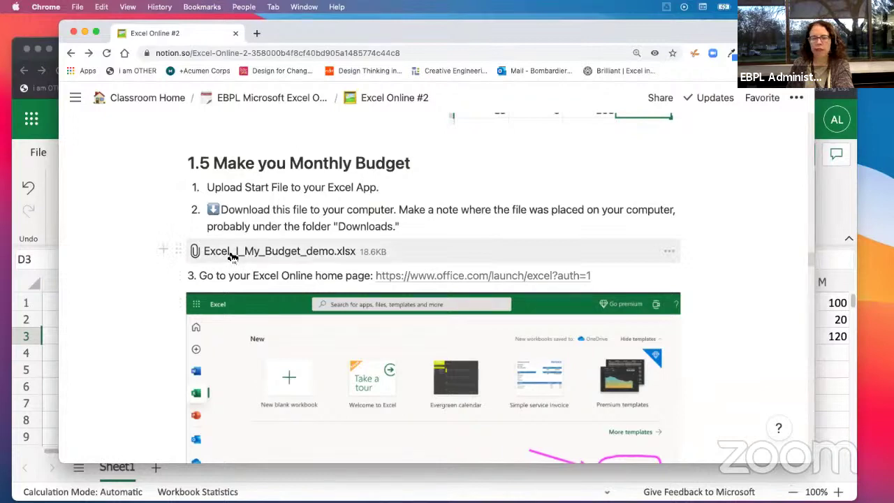
{"action": "left_click", "coordinate": [231, 256]}
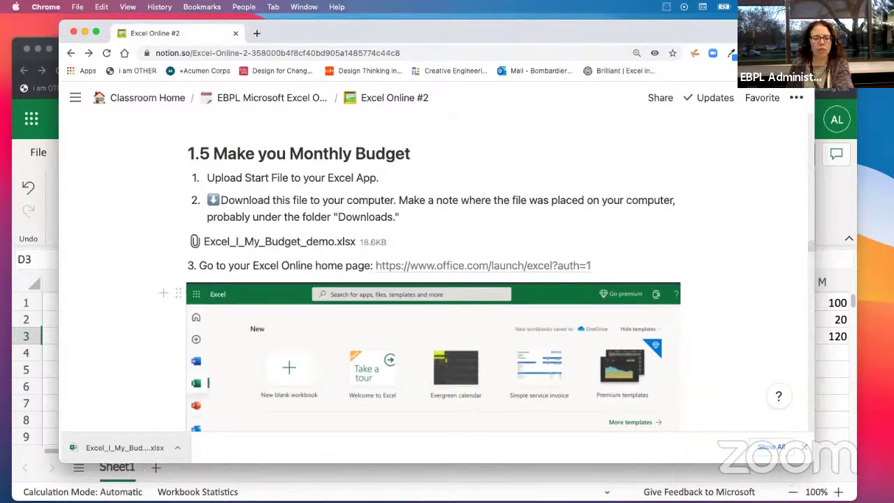
{"action": "key", "text": "super+Tab"}
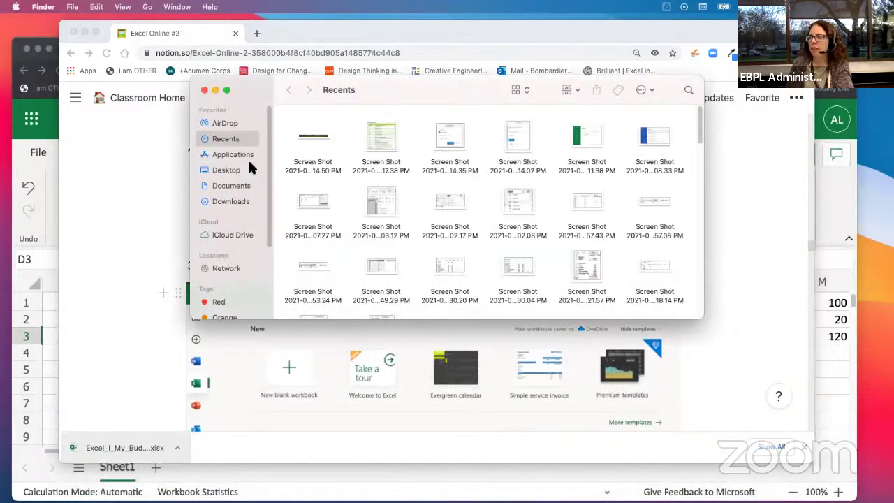
Step: Check Finder's Downloads folder for the budget file, then return to Excel Online
{"action": "left_click", "coordinate": [227, 201]}
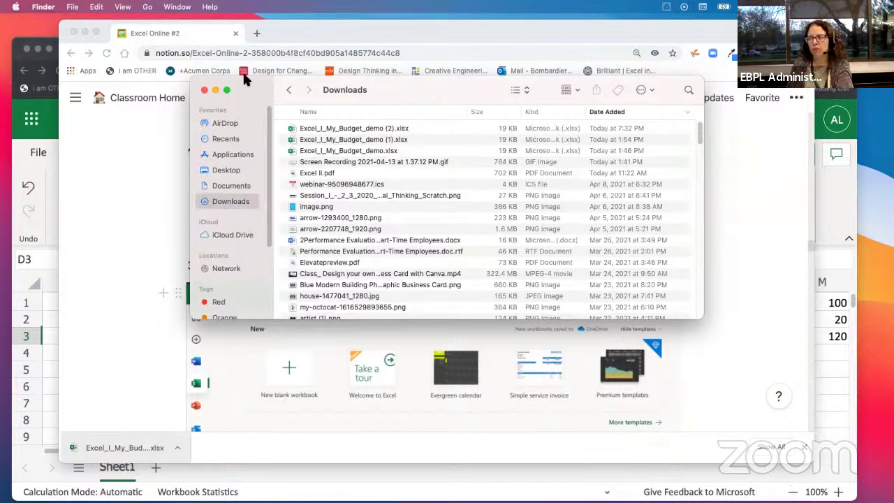
{"action": "left_click_drag", "start_coordinate": [247, 86], "coordinate": [142, 196]}
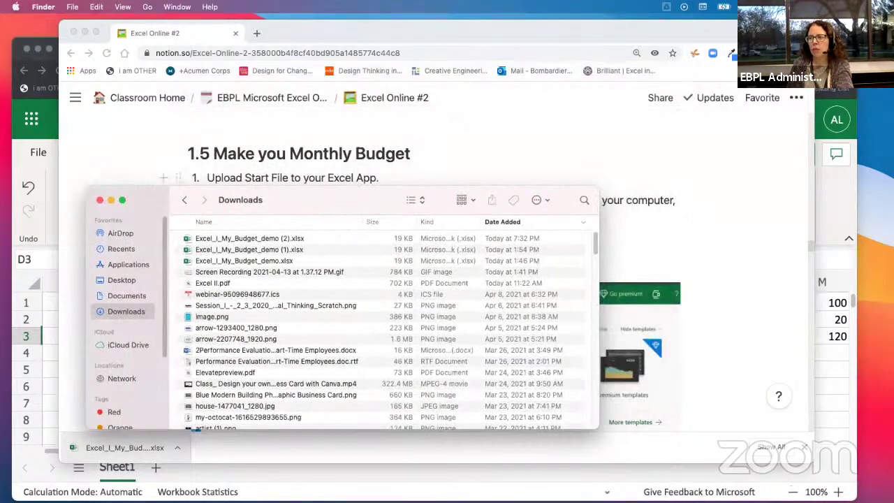
{"action": "left_click", "coordinate": [21, 153]}
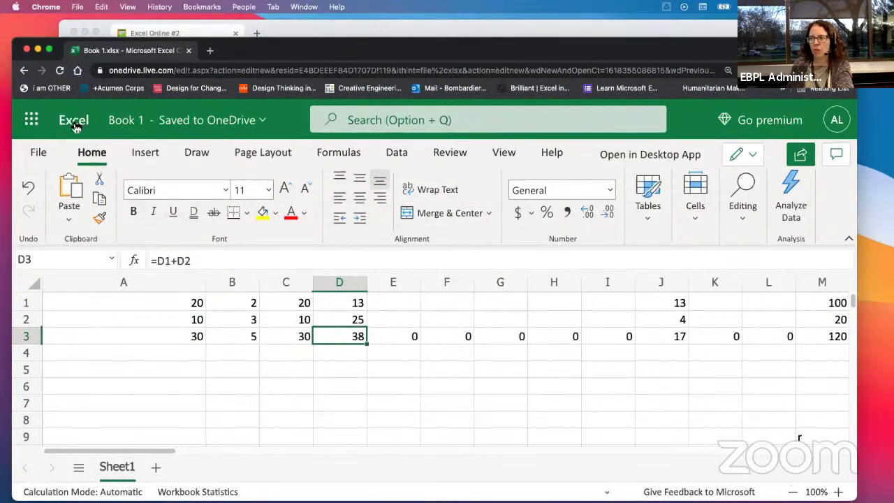
Step: Go to the Excel Online home page through the app launcher
{"action": "left_click", "coordinate": [32, 119]}
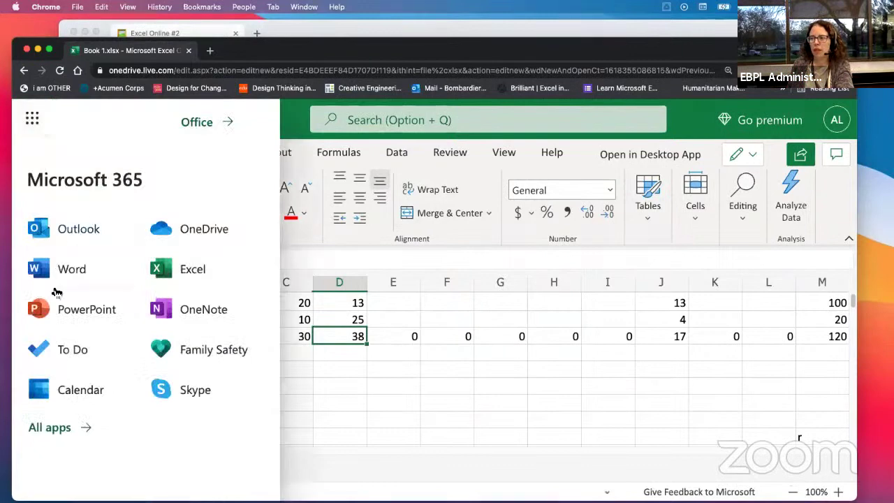
{"action": "left_click", "coordinate": [177, 268]}
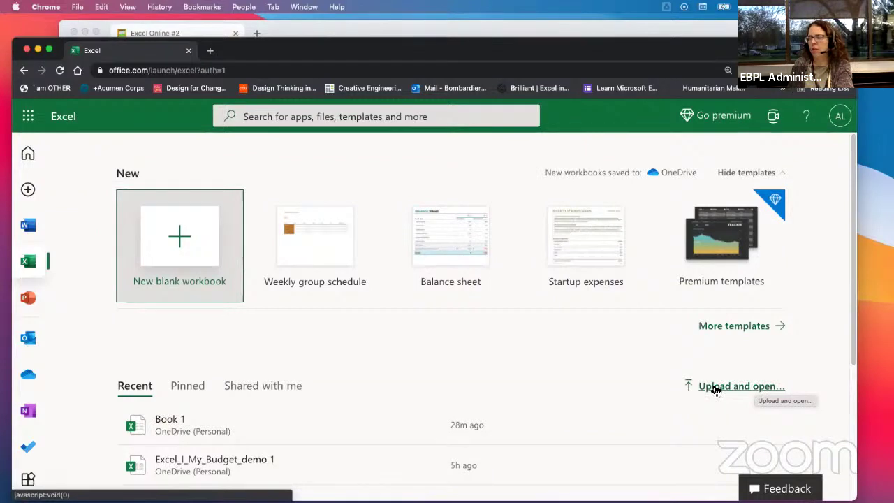
Step: Upload Excel_I_My_Budget_demo.xlsx by dragging it from Finder's Downloads onto the Excel page
{"action": "left_click", "coordinate": [716, 389]}
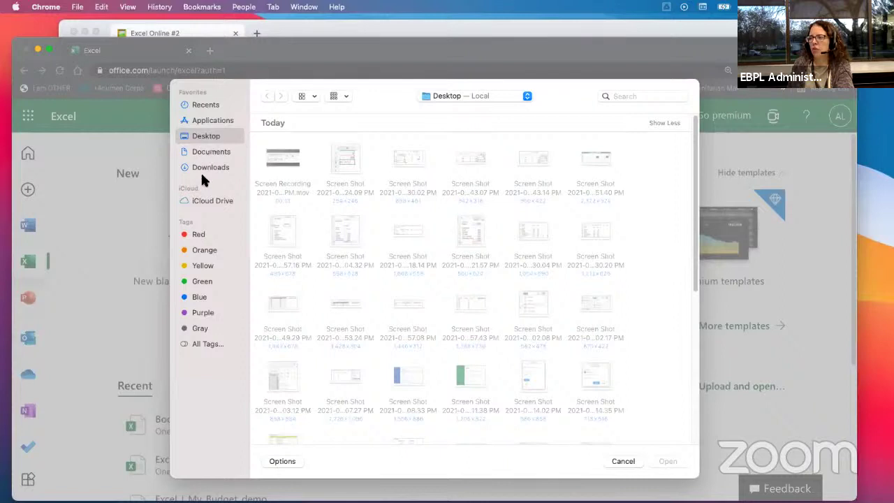
{"action": "left_click", "coordinate": [206, 168]}
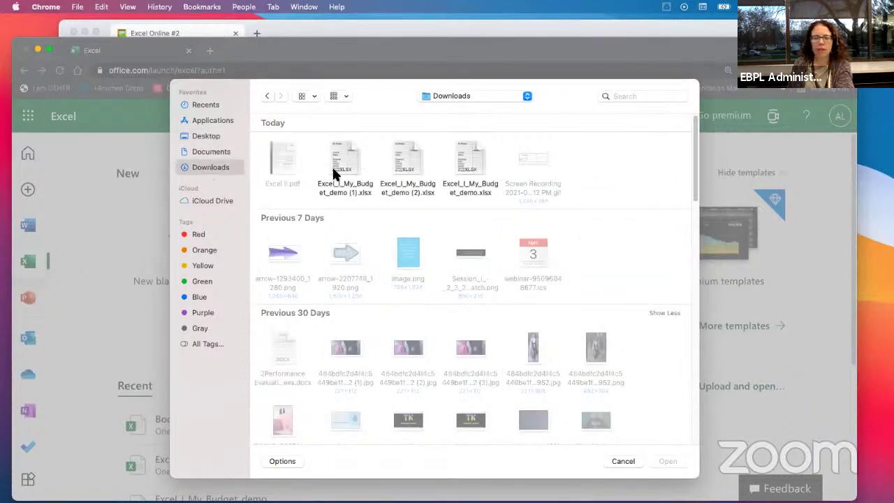
{"action": "left_click", "coordinate": [624, 461]}
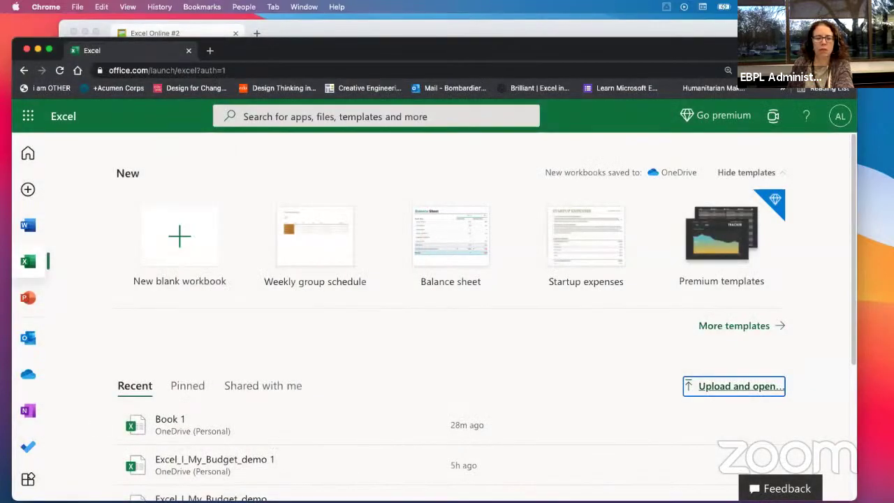
{"action": "key", "text": "super+Tab"}
{"action": "left_click_drag", "start_coordinate": [290, 203], "coordinate": [704, 132]}
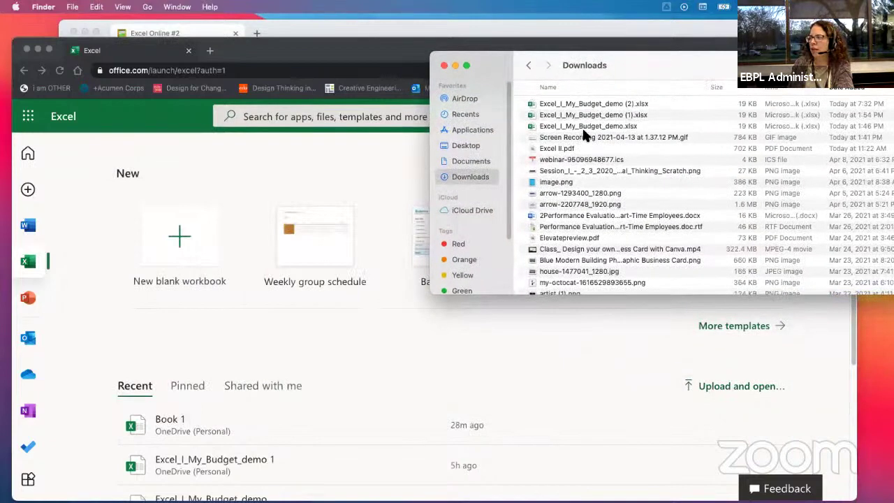
{"action": "left_click", "coordinate": [585, 131]}
{"action": "left_click_drag", "start_coordinate": [598, 130], "coordinate": [224, 248]}
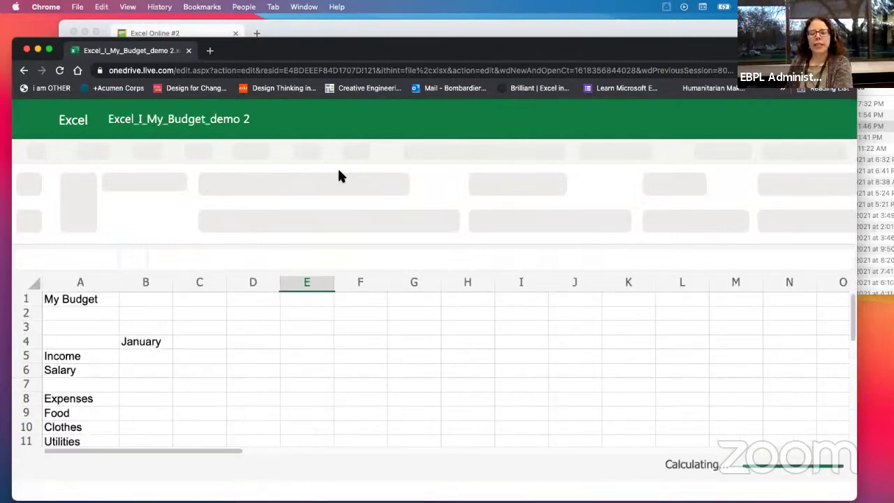
Step: Review the Notion lesson, then return to the loaded My Budget workbook
{"action": "left_click", "coordinate": [280, 31]}
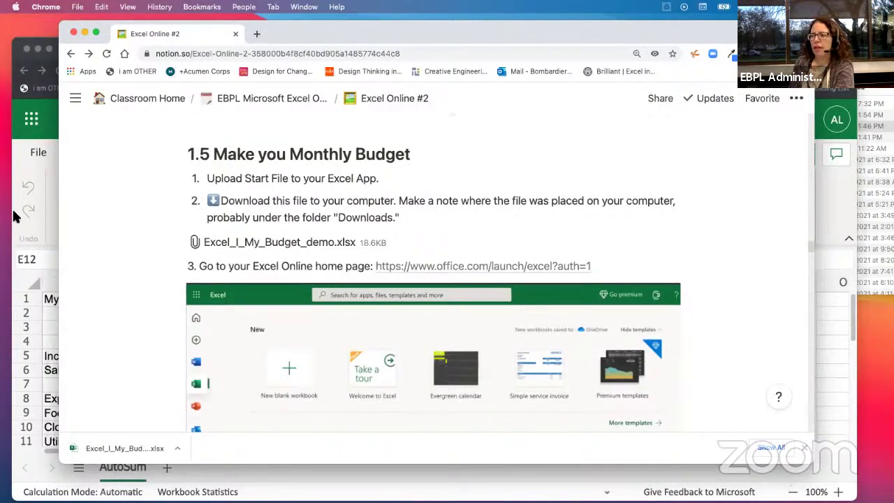
{"action": "left_click", "coordinate": [21, 160]}
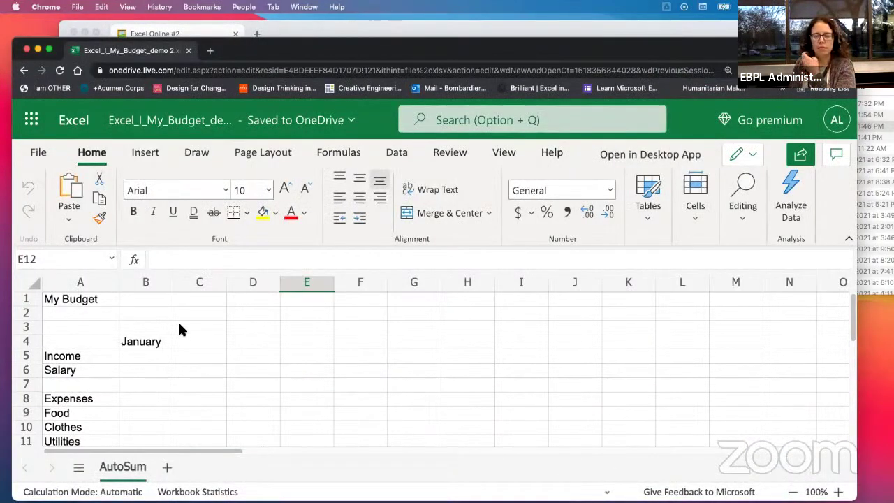
Step: Return to the Excel home page through the Microsoft 365 app launcher
{"action": "left_click", "coordinate": [39, 125]}
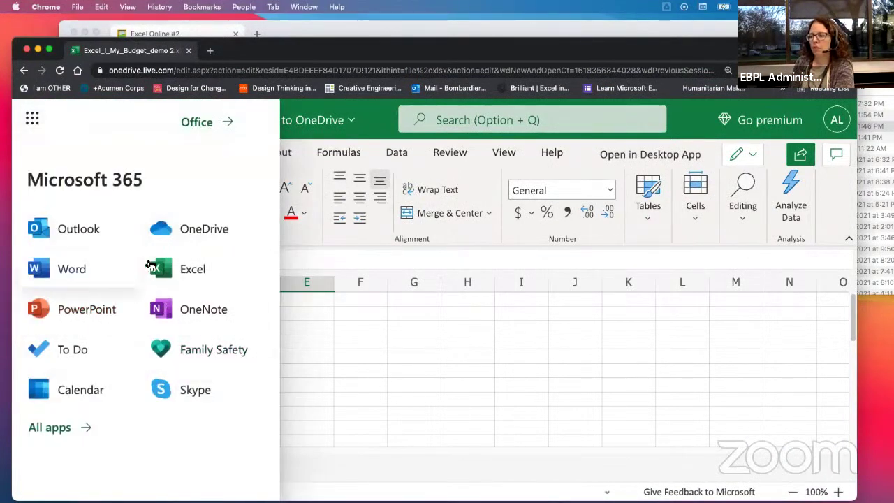
{"action": "left_click", "coordinate": [377, 143]}
{"action": "left_click", "coordinate": [31, 121]}
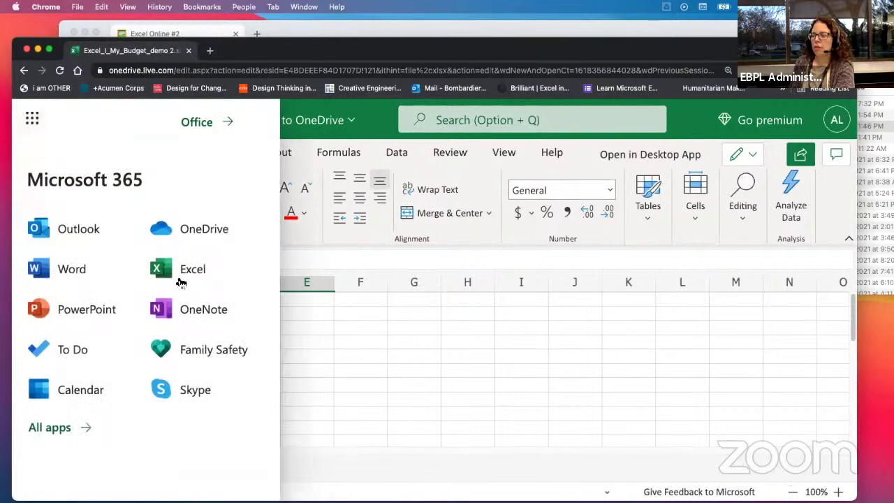
{"action": "left_click", "coordinate": [180, 276]}
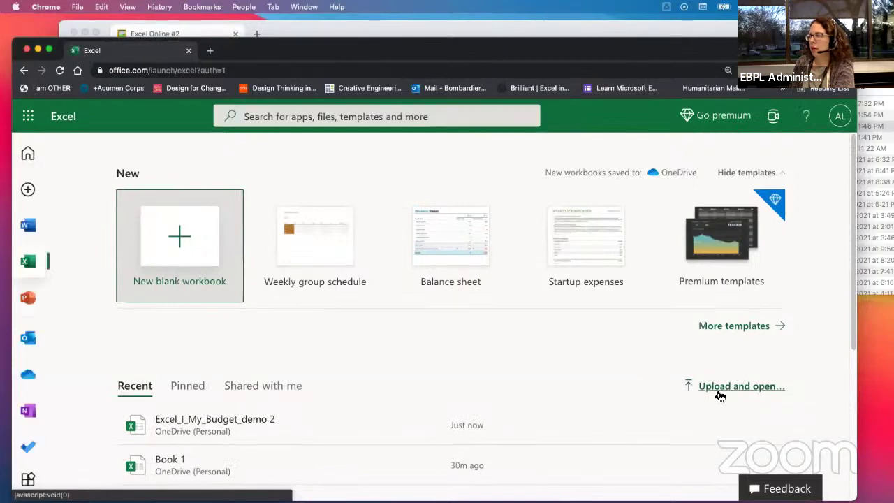
Step: Browse Downloads from Upload and open, cancel it, and create a new folder in Downloads
{"action": "left_click", "coordinate": [721, 395]}
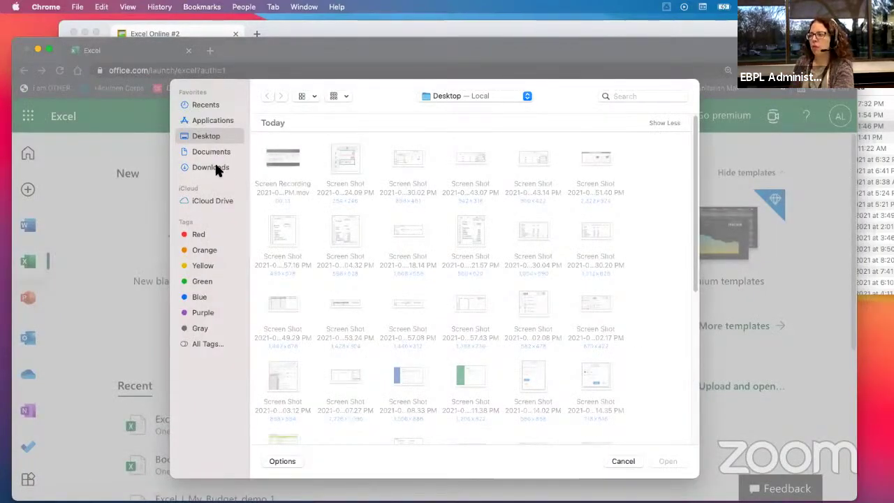
{"action": "left_click", "coordinate": [211, 167]}
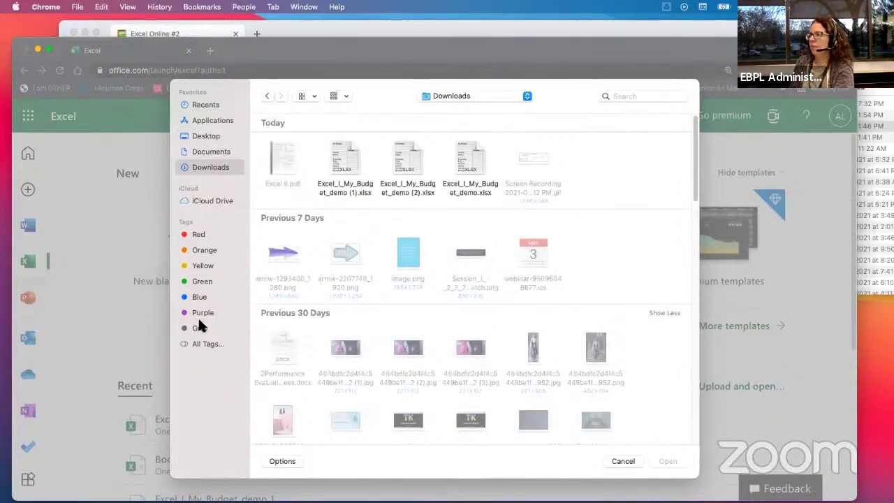
{"action": "left_click", "coordinate": [624, 460]}
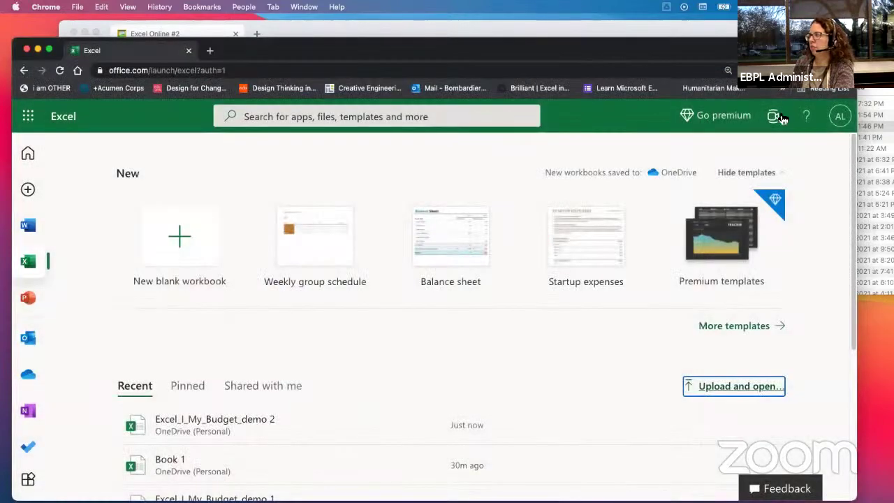
{"action": "right_click", "coordinate": [873, 126]}
{"action": "left_click", "coordinate": [613, 71]}
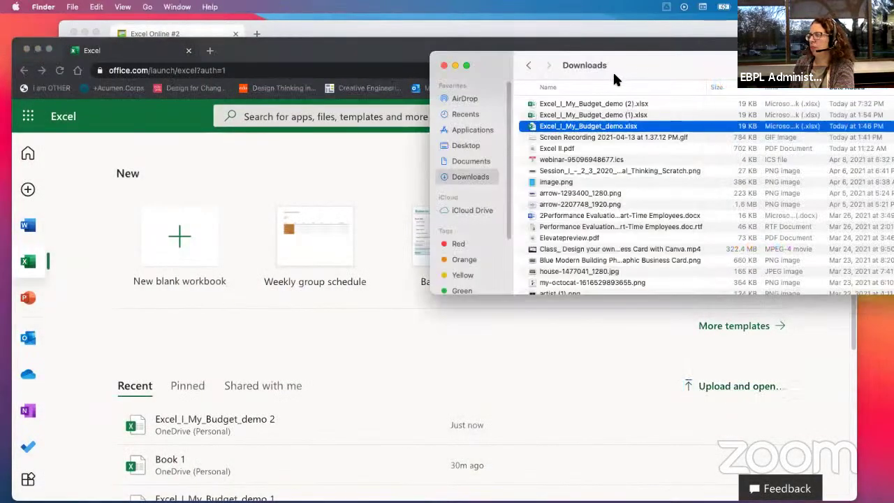
Step: Drag Excel_I_My_Budget_demo (2).xlsx from Finder's Downloads onto Excel Online to upload it
{"action": "key", "text": "shift+super+n"}
{"action": "left_click_drag", "start_coordinate": [627, 60], "coordinate": [474, 85]}
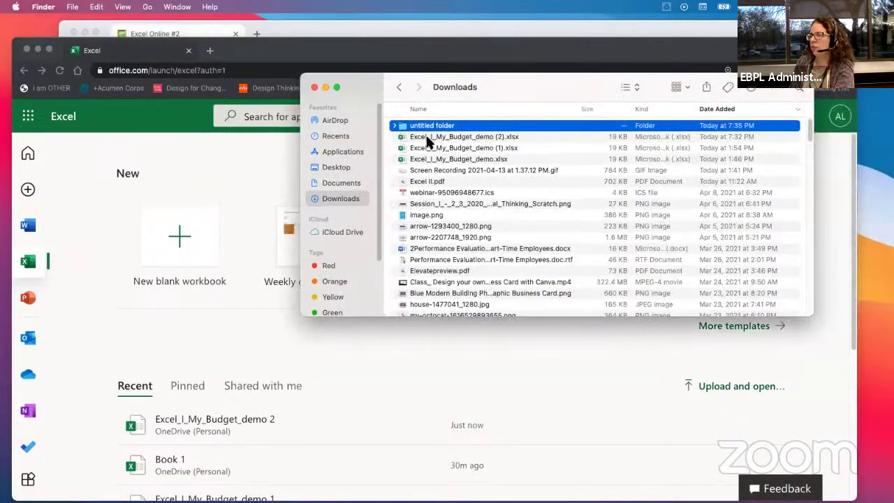
{"action": "left_click", "coordinate": [425, 135]}
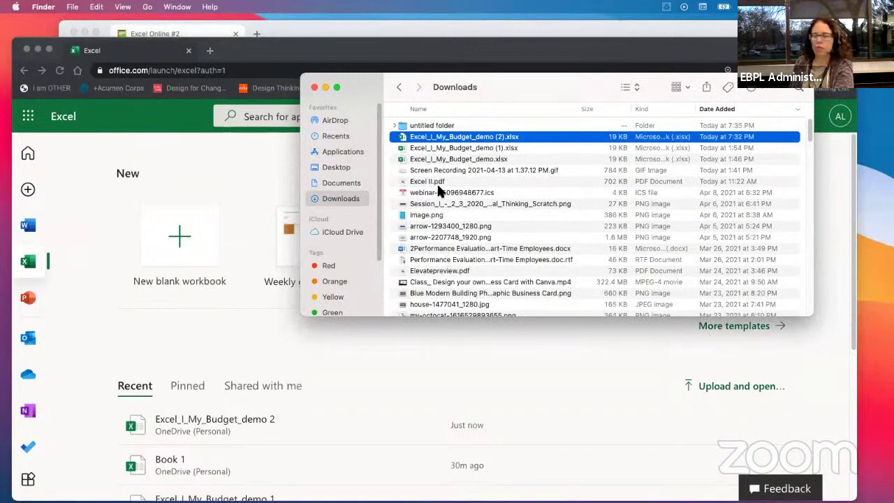
{"action": "left_click_drag", "start_coordinate": [467, 140], "coordinate": [170, 320]}
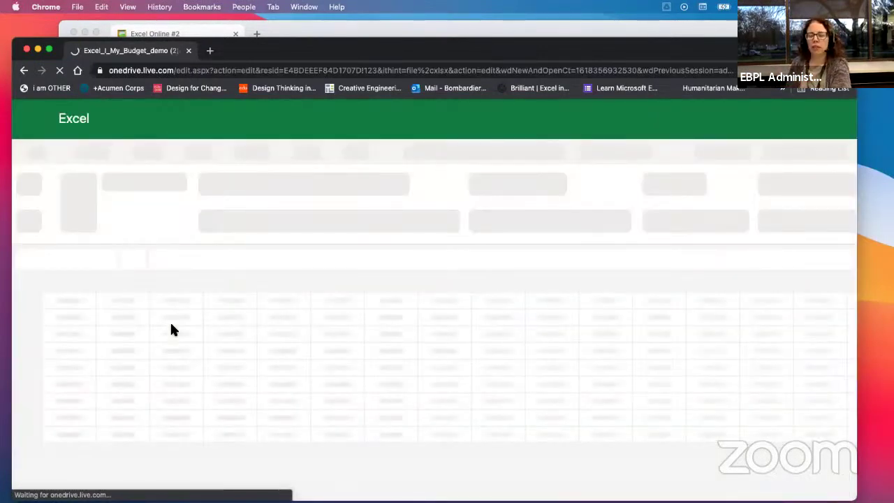
Step: Switch the loaded budget workbook to the simplified ribbon and select cell B6 beside Salary
{"action": "left_click_drag", "start_coordinate": [315, 55], "coordinate": [319, 42]}
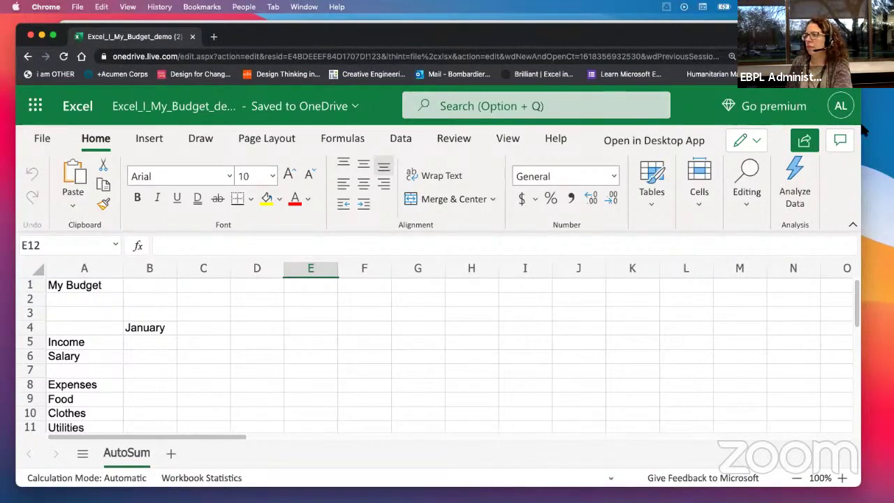
{"action": "left_click", "coordinate": [855, 229]}
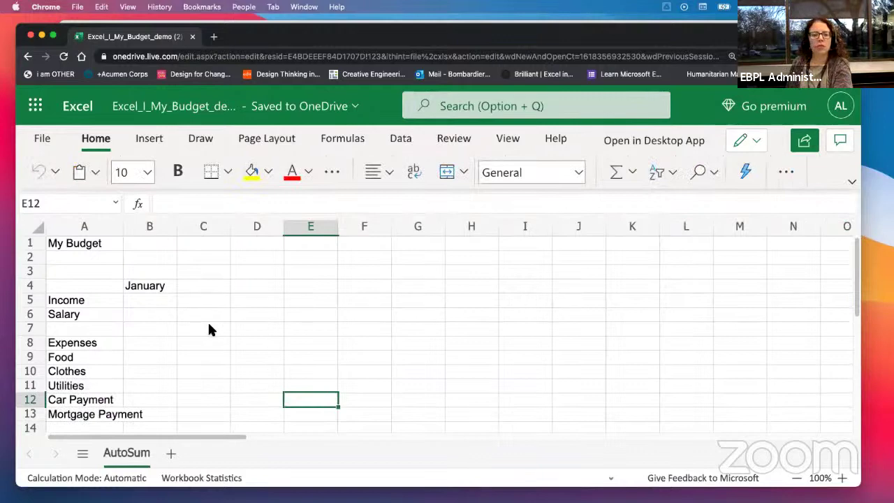
{"action": "scroll", "coordinate": [209, 328], "scroll_direction": "down", "scroll_amount": 3}
{"action": "scroll", "coordinate": [209, 329], "scroll_direction": "up", "scroll_amount": 3}
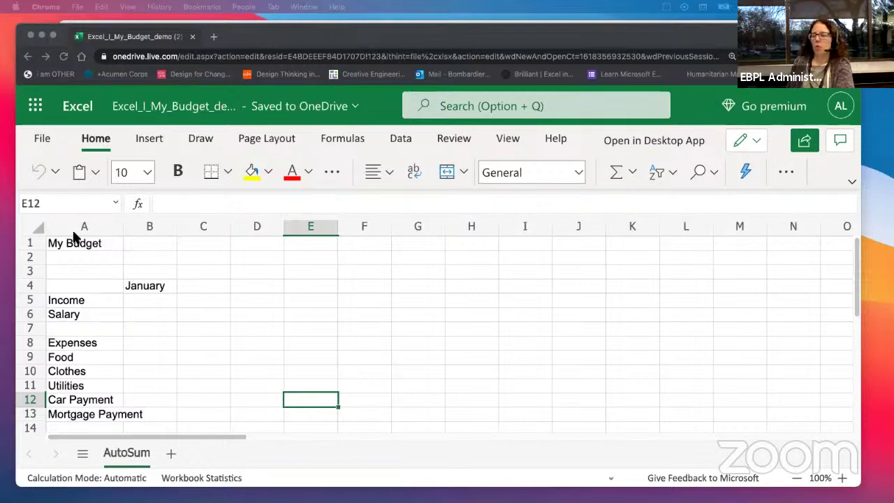
{"action": "left_click", "coordinate": [144, 313]}
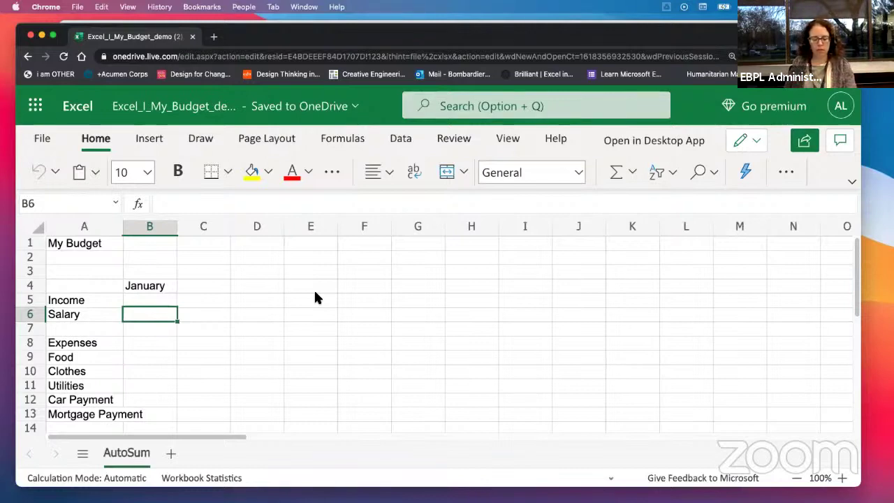
Step: Enter 10000 as the January Salary in B6
{"action": "type", "text": "1000"}
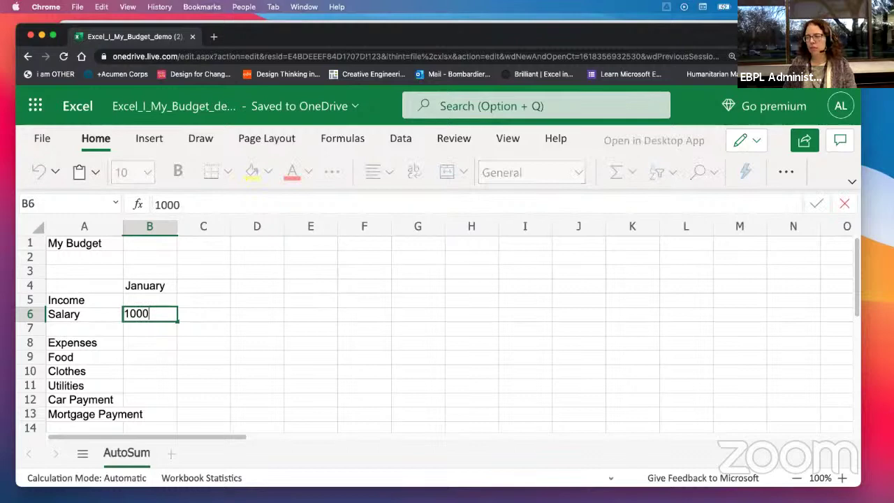
{"action": "type", "text": "0"}
{"action": "key", "text": "Return"}
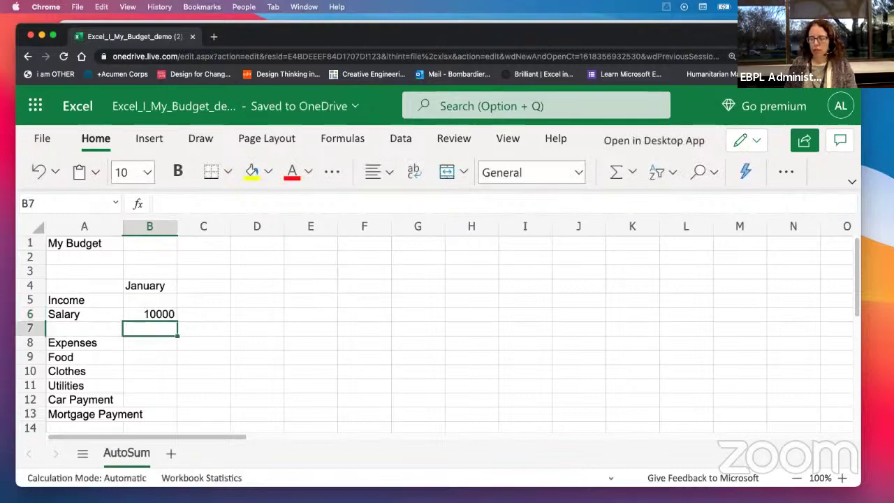
{"action": "key", "text": "Down"}
{"action": "key", "text": "Down"}
Step: Enter expenses 200, 500, 300, 500 and 25000 for Food through Mortgage Payment
{"action": "type", "text": "200"}
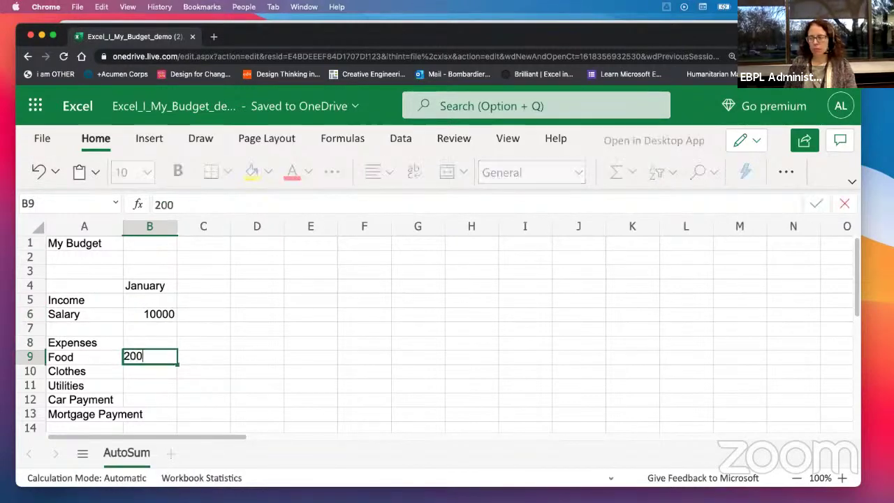
{"action": "key", "text": "Return"}
{"action": "type", "text": "500"}
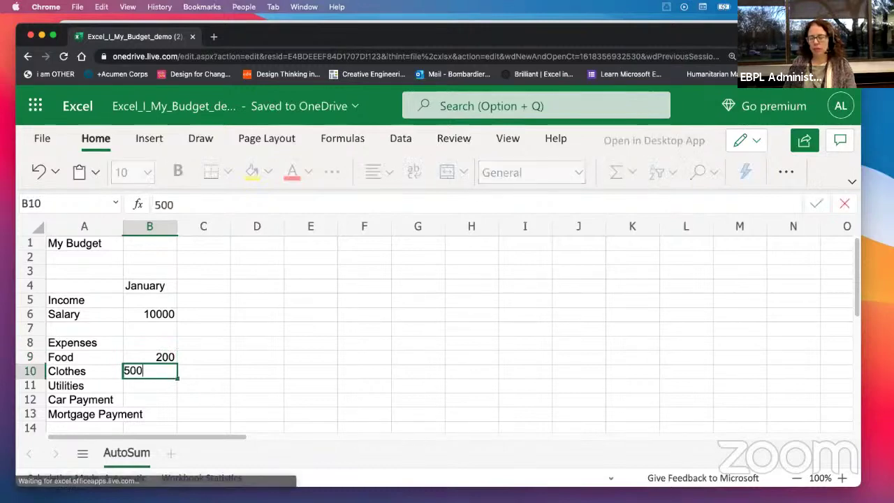
{"action": "key", "text": "Return"}
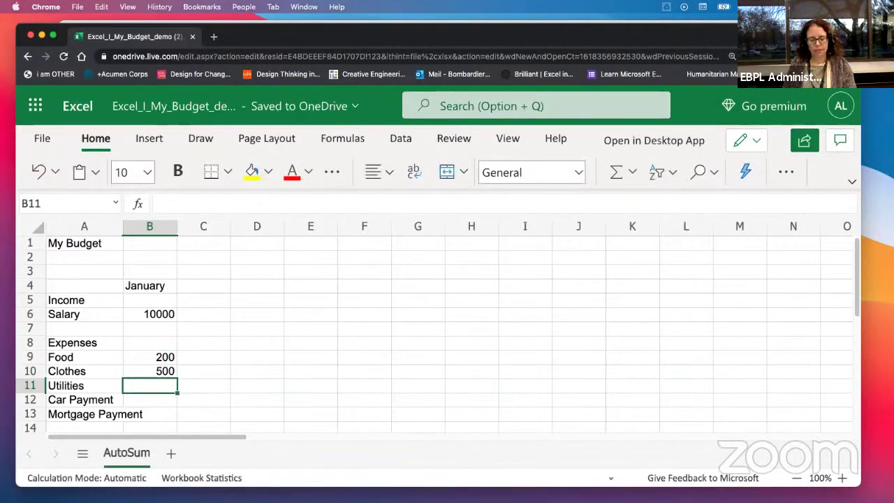
{"action": "type", "text": "300"}
{"action": "key", "text": "Return"}
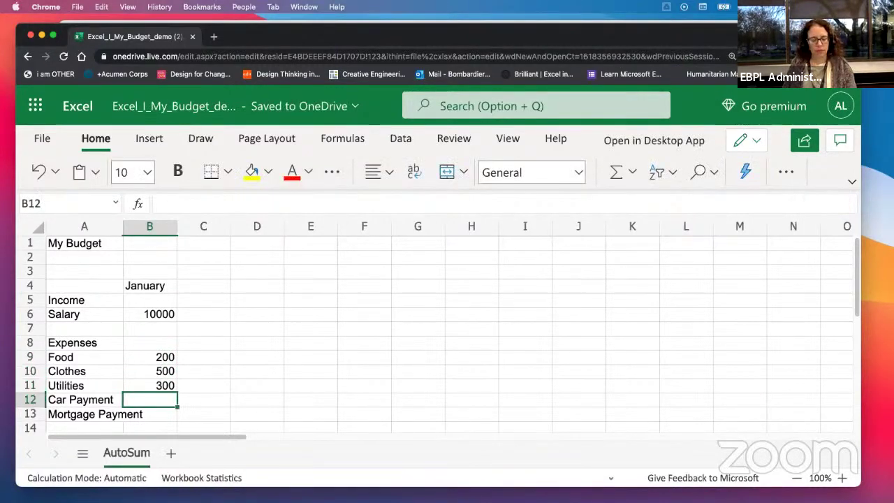
{"action": "type", "text": "500"}
{"action": "key", "text": "Return"}
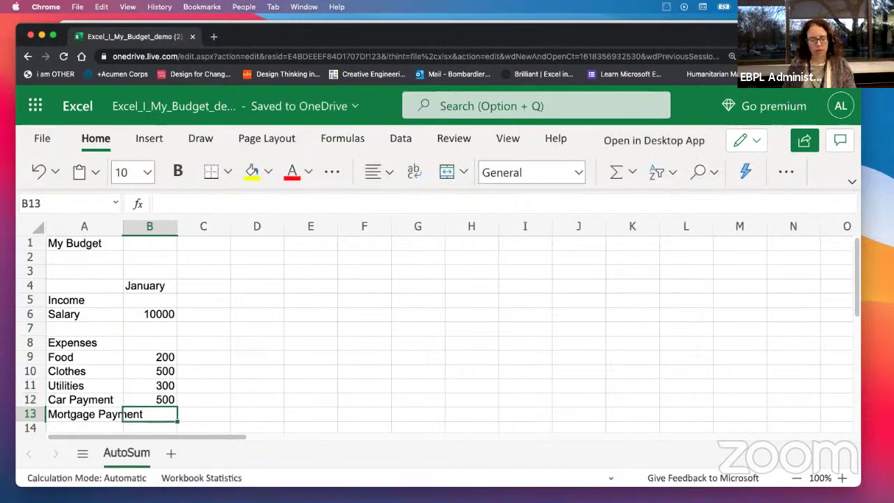
{"action": "type", "text": "25000"}
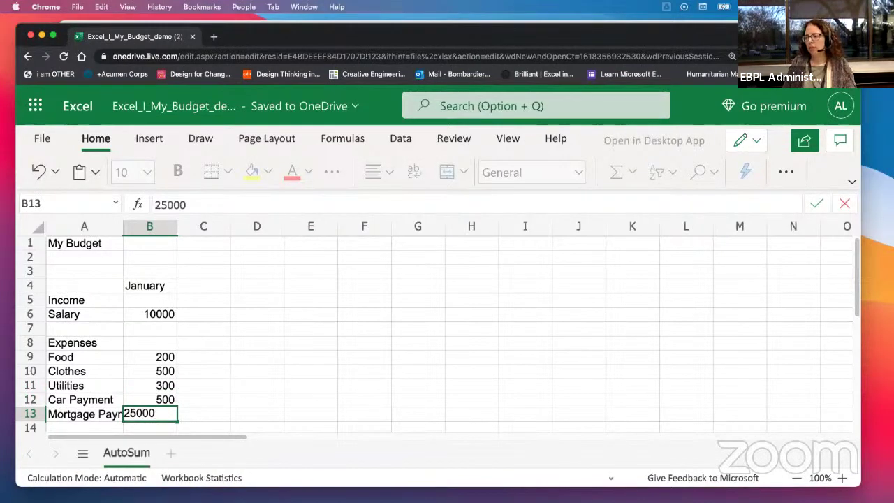
{"action": "key", "text": "Return"}
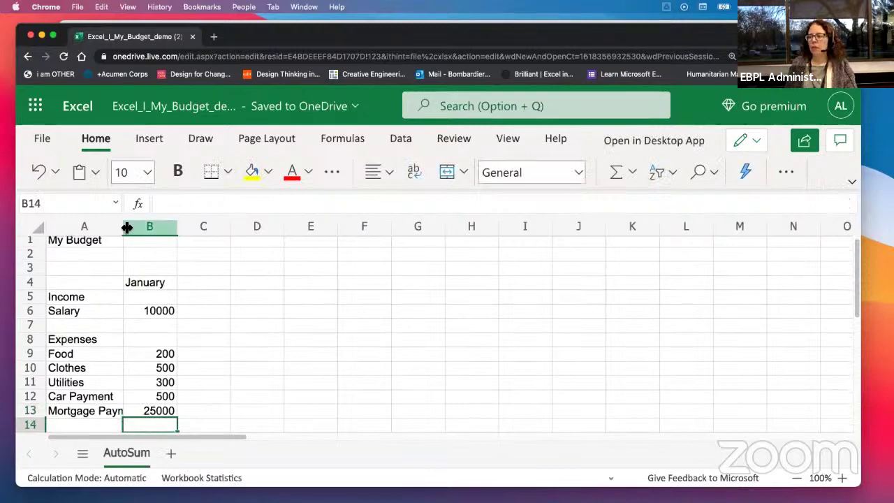
Step: Widen column A to show Mortgage Payment fully and check the January amounts
{"action": "left_click_drag", "start_coordinate": [128, 228], "coordinate": [163, 228]}
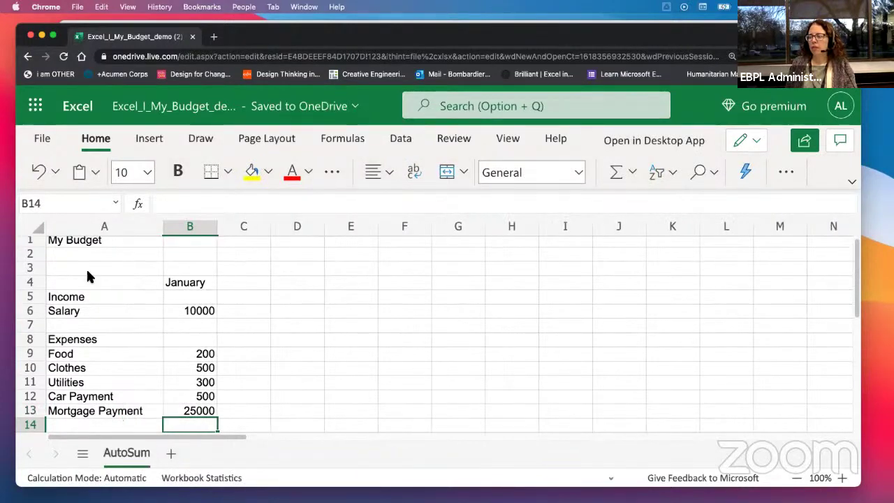
{"action": "left_click", "coordinate": [189, 309]}
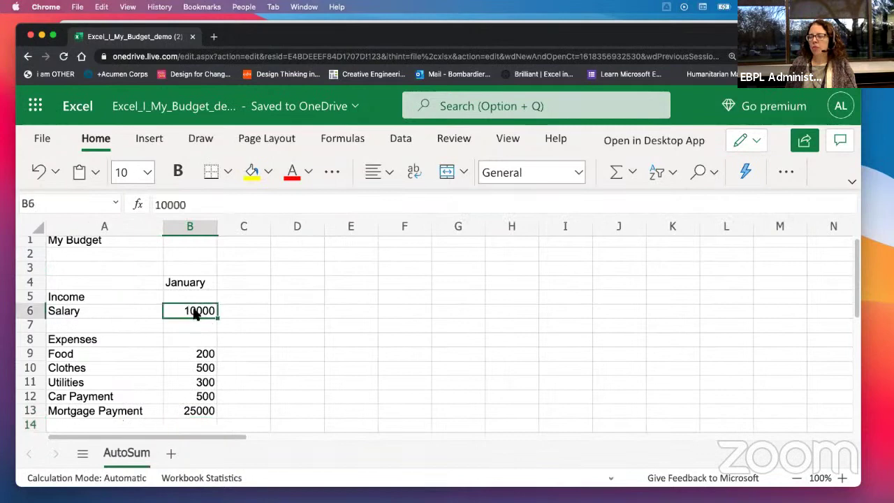
{"action": "left_click", "coordinate": [199, 354]}
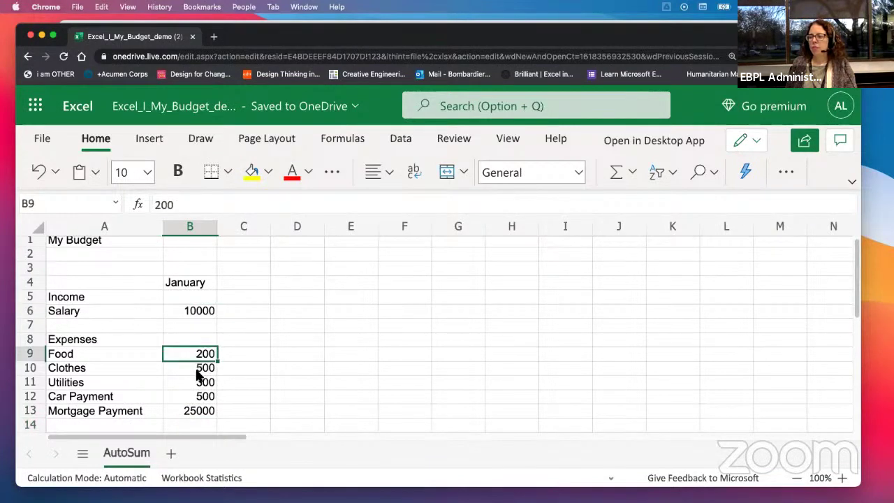
{"action": "left_click", "coordinate": [198, 371]}
{"action": "left_click", "coordinate": [196, 386]}
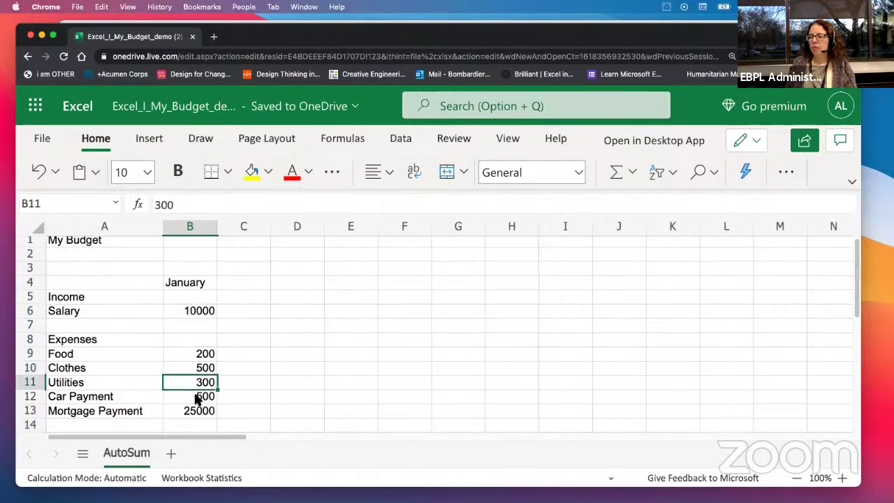
{"action": "left_click", "coordinate": [196, 396]}
{"action": "left_click", "coordinate": [190, 410]}
{"action": "scroll", "coordinate": [258, 382], "scroll_direction": "down", "scroll_amount": 1}
{"action": "scroll", "coordinate": [257, 382], "scroll_direction": "down", "scroll_amount": 3}
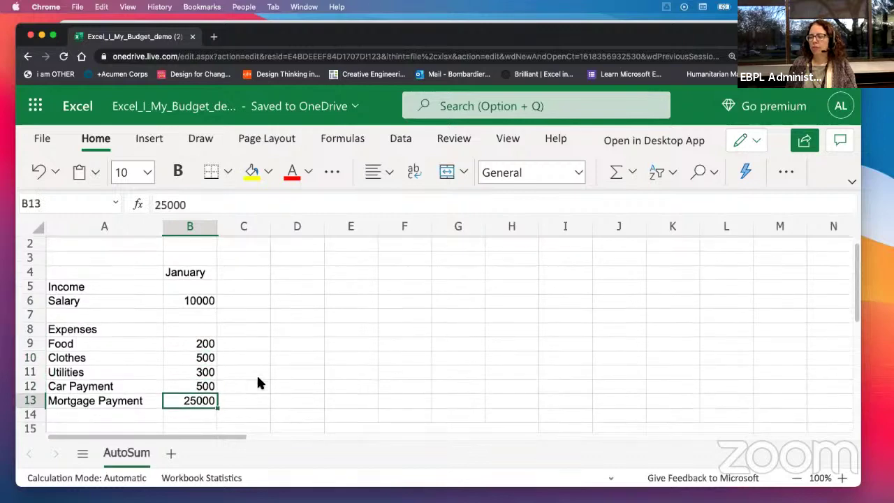
{"action": "scroll", "coordinate": [257, 382], "scroll_direction": "up", "scroll_amount": 1}
{"action": "scroll", "coordinate": [259, 381], "scroll_direction": "up", "scroll_amount": 1}
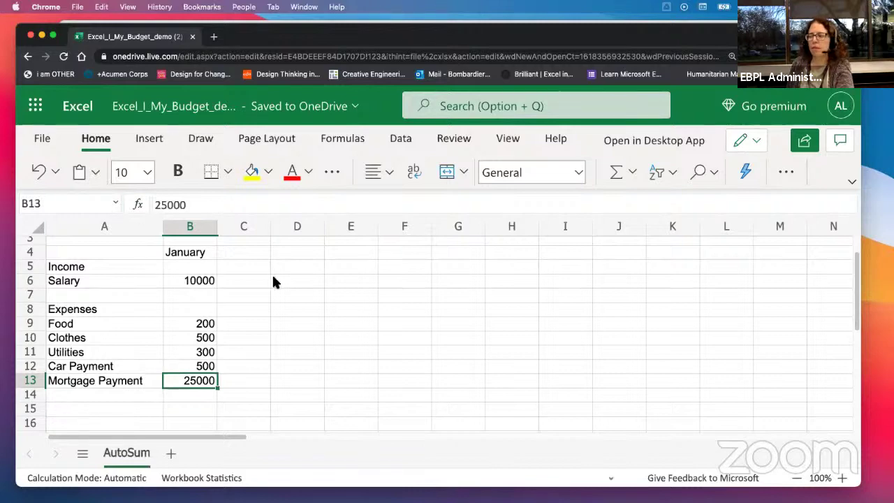
Step: Correct the Mortgage Payment amount in B13 from 25000 to 2500
{"action": "left_click", "coordinate": [205, 286]}
{"action": "left_click", "coordinate": [198, 326]}
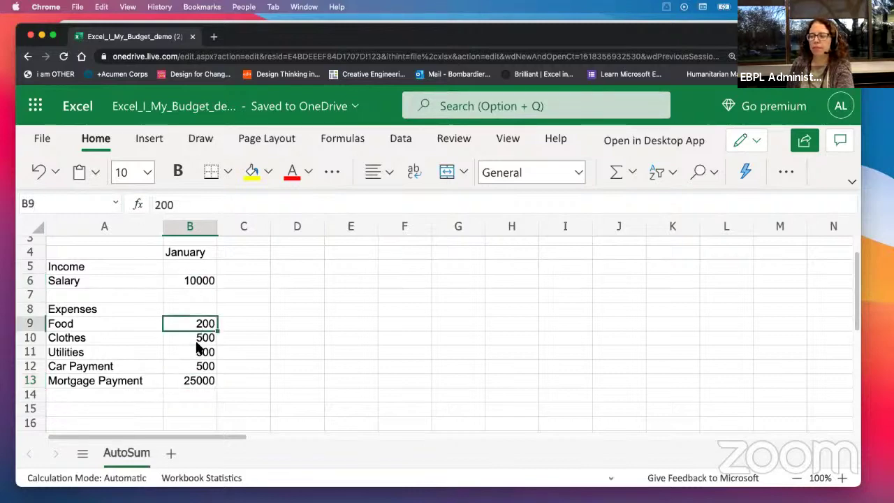
{"action": "left_click", "coordinate": [199, 339]}
{"action": "left_click", "coordinate": [199, 353]}
{"action": "left_click", "coordinate": [199, 367]}
{"action": "left_click", "coordinate": [199, 383]}
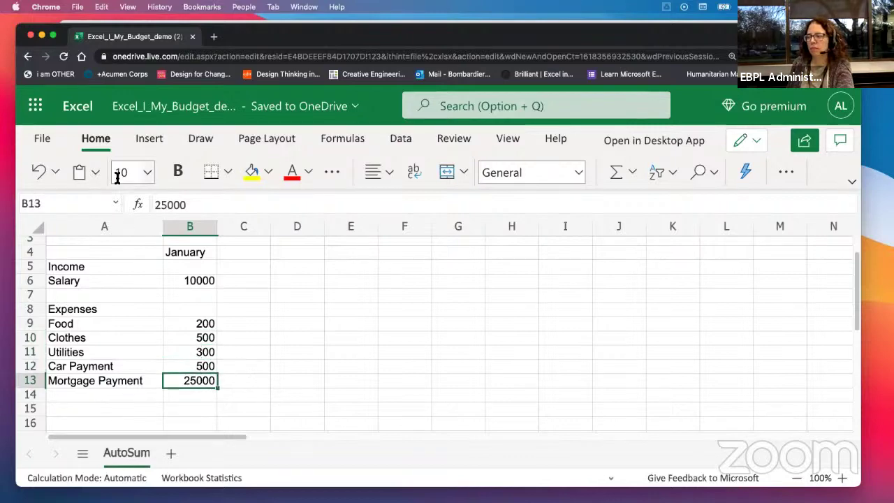
{"action": "left_click", "coordinate": [200, 206]}
{"action": "key", "text": "BackSpace"}
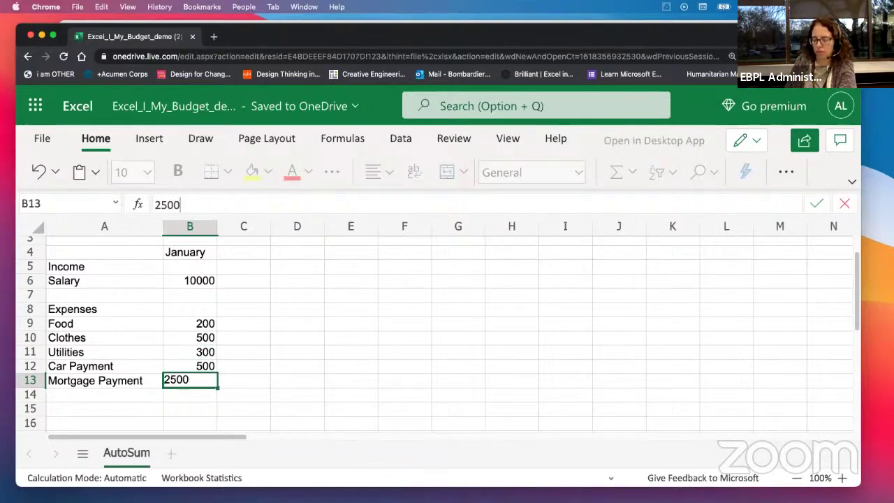
{"action": "key", "text": "Return"}
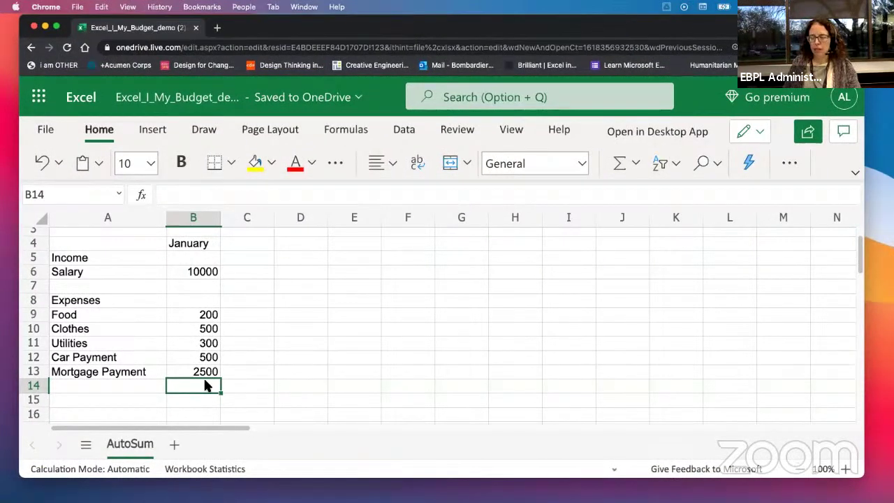
Step: Enter =B9+B10+B11+B12+B13 in B14, then delete that expense total
{"action": "type", "text": "="}
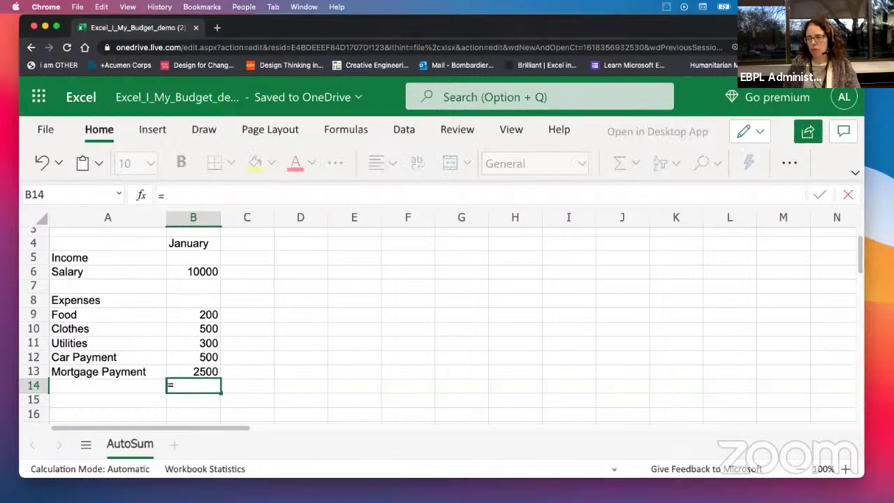
{"action": "type", "text": "b9"}
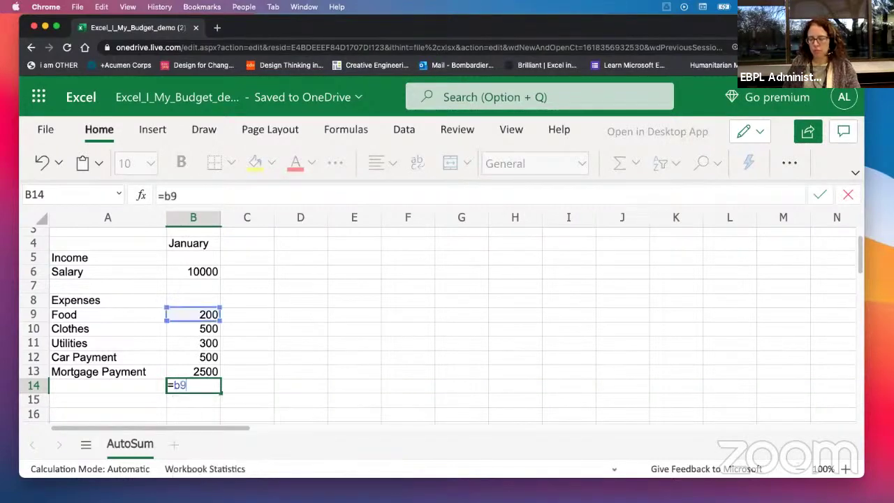
{"action": "type", "text": "+"}
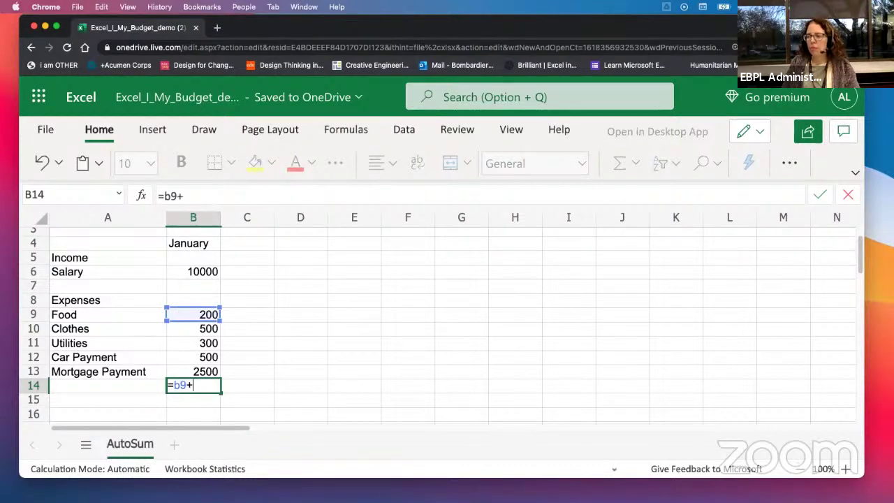
{"action": "type", "text": "b10"}
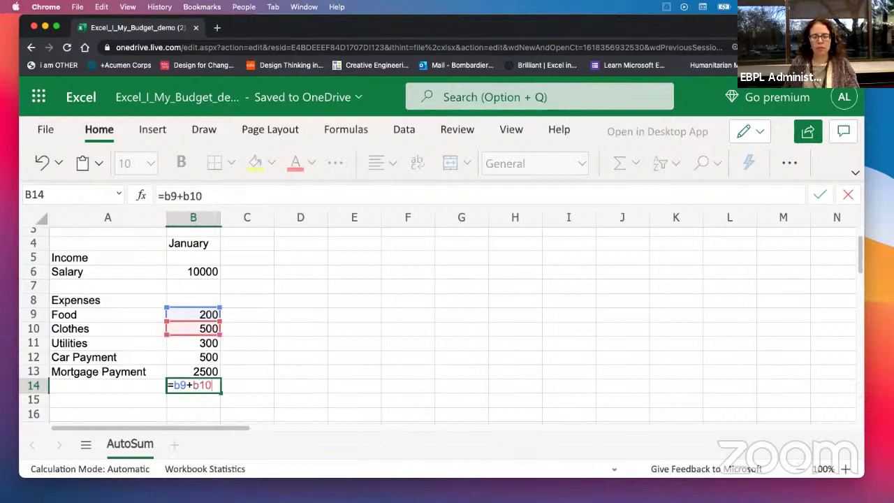
{"action": "type", "text": "+b11"}
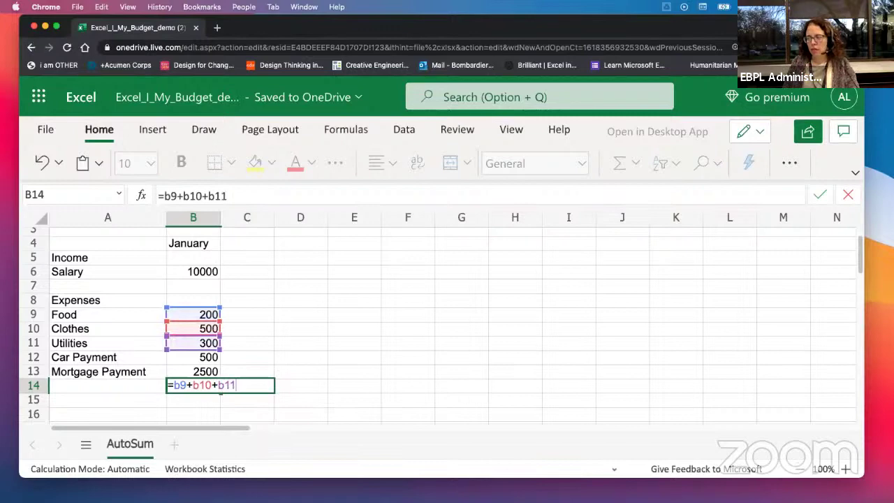
{"action": "type", "text": "+12"}
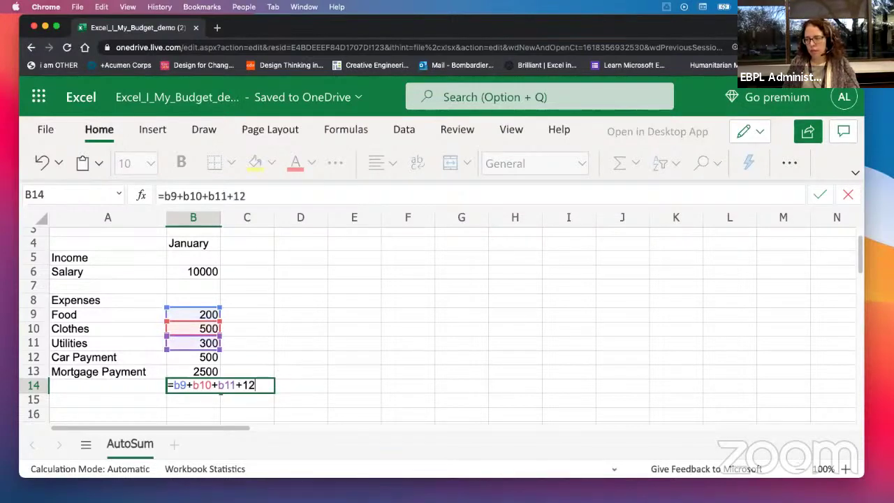
{"action": "key", "text": "BackSpace"}
{"action": "key", "text": "BackSpace"}
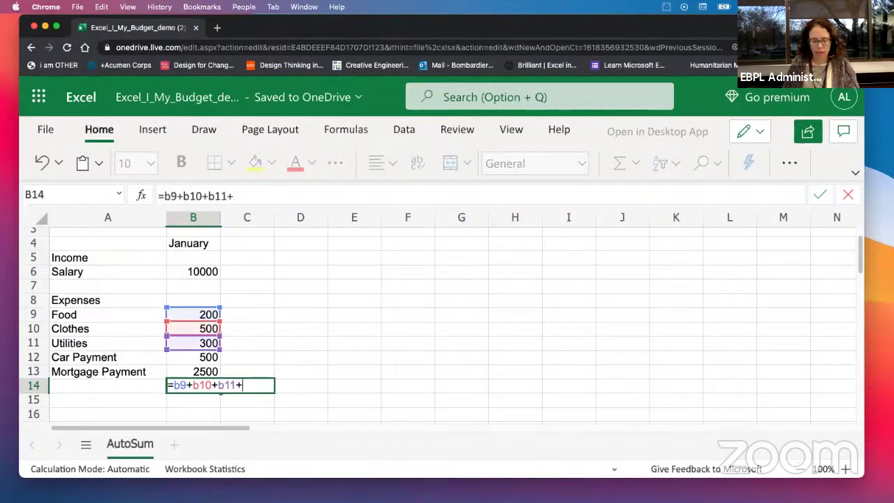
{"action": "type", "text": "b12+"}
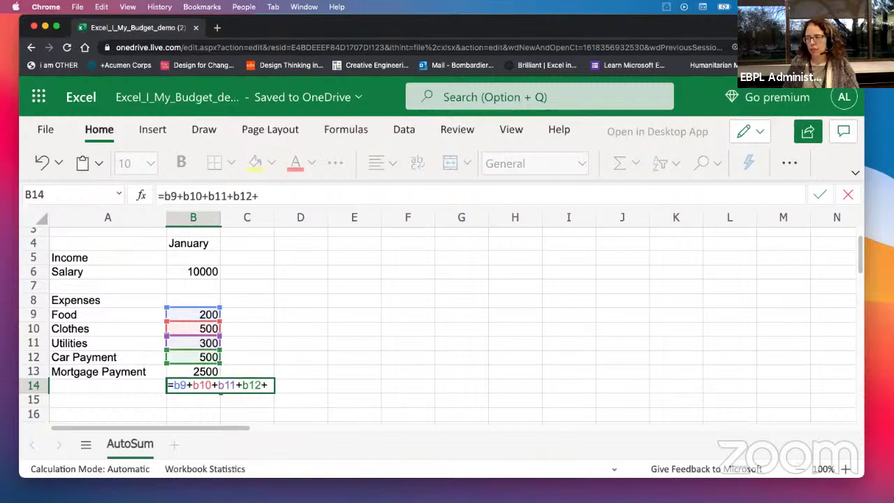
{"action": "type", "text": "b13"}
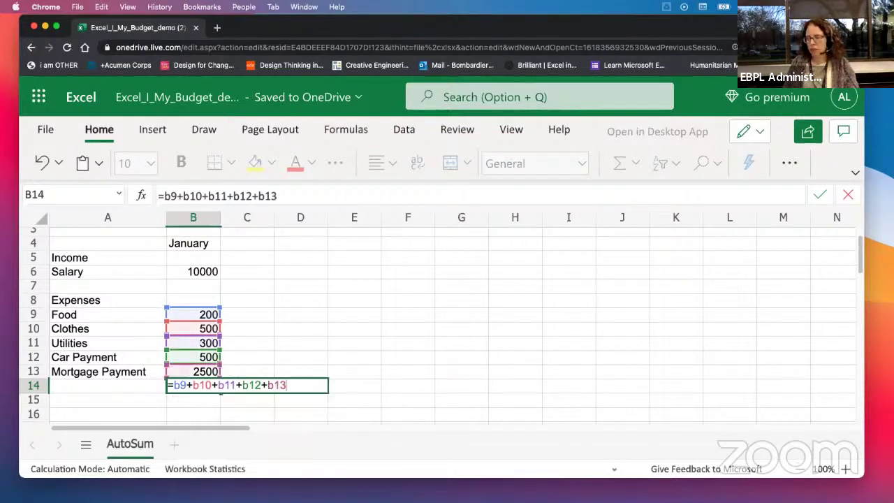
{"action": "key", "text": "Return"}
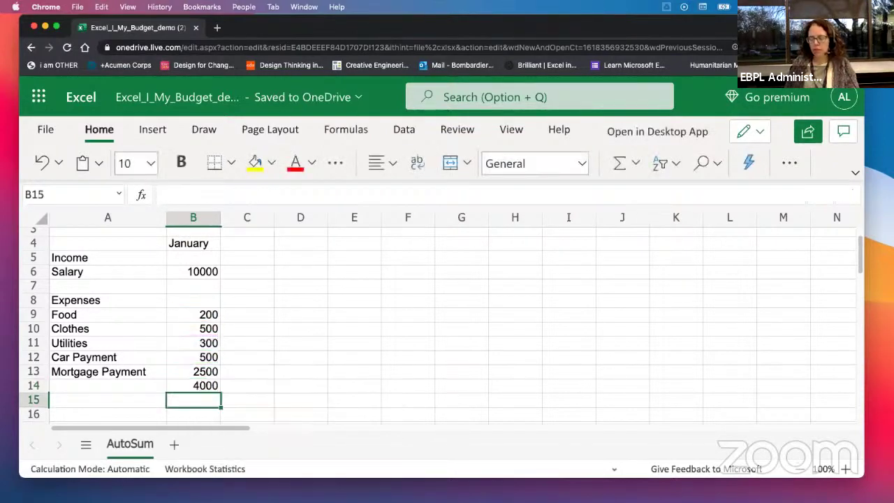
{"action": "left_click", "coordinate": [193, 386]}
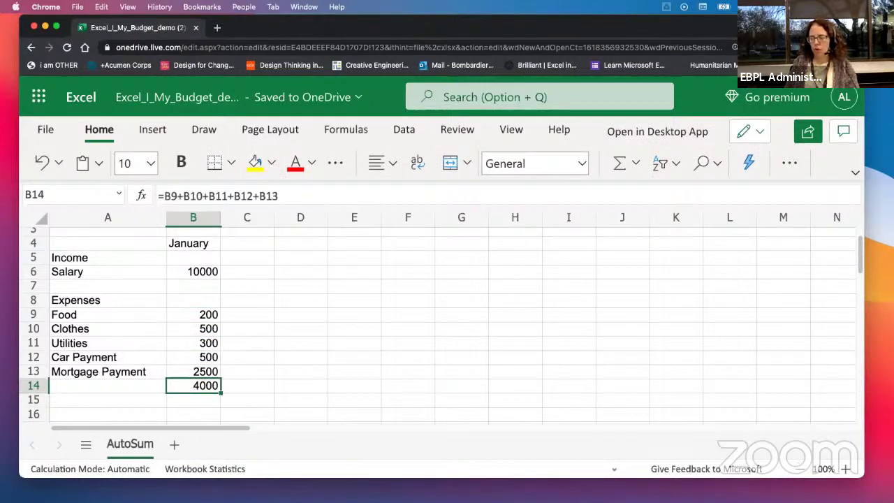
{"action": "key", "text": "Delete"}
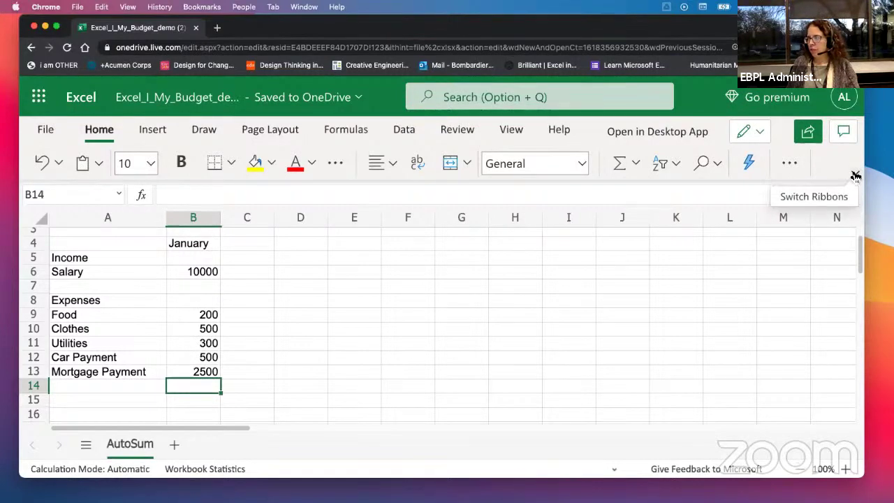
Step: Show the full classic ribbon and lower the browser zoom from 150% to 100%
{"action": "left_click", "coordinate": [855, 175]}
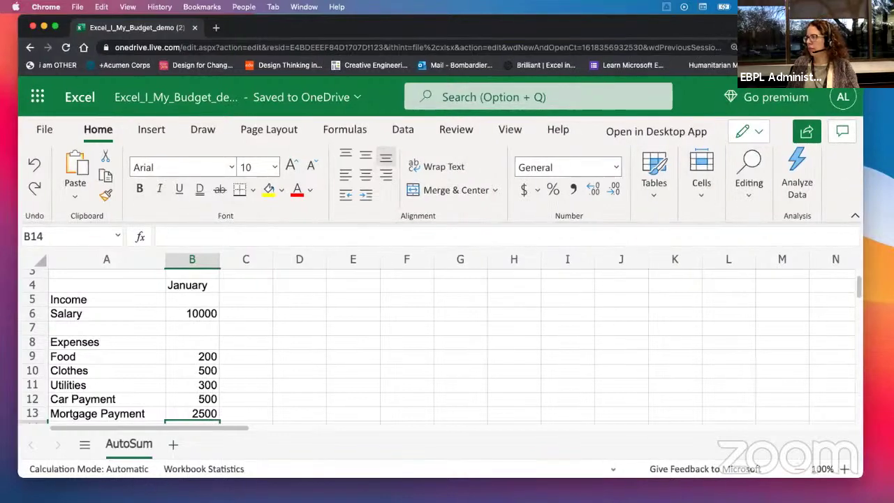
{"action": "left_click", "coordinate": [854, 47]}
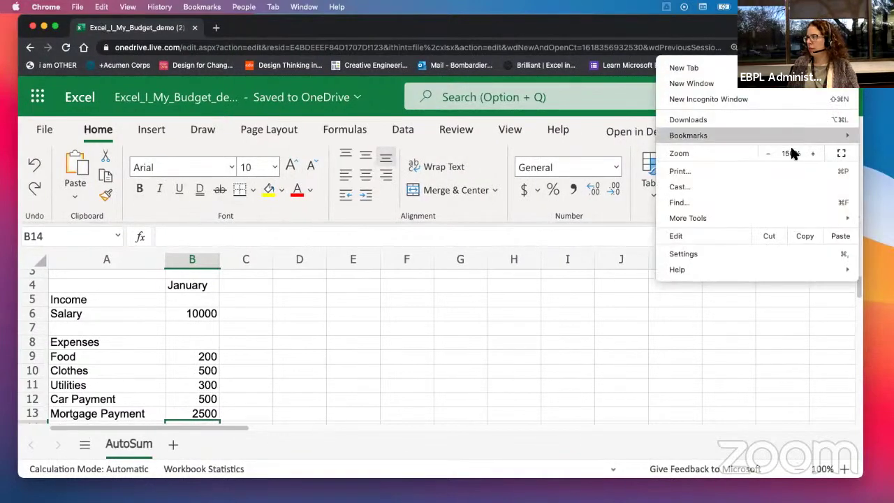
{"action": "left_click", "coordinate": [768, 153]}
{"action": "left_click", "coordinate": [768, 154]}
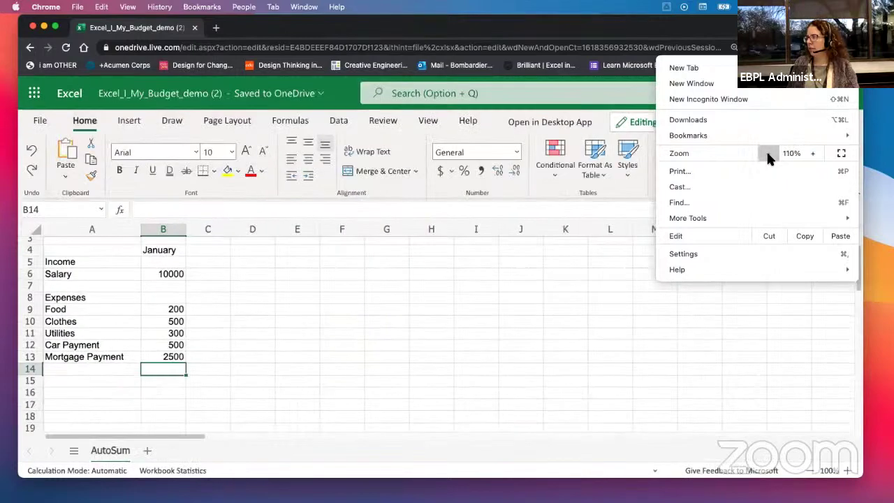
{"action": "left_click", "coordinate": [767, 153]}
{"action": "left_click", "coordinate": [435, 314]}
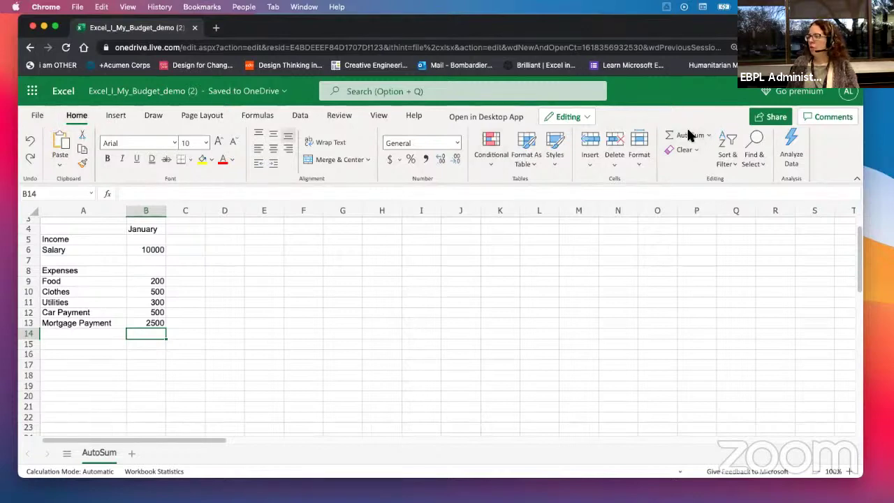
{"action": "left_click", "coordinate": [83, 428]}
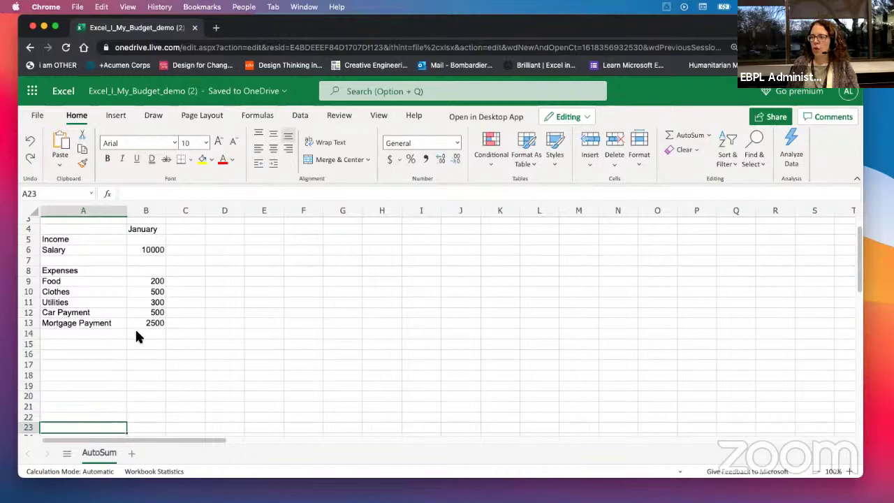
{"action": "left_click", "coordinate": [137, 335]}
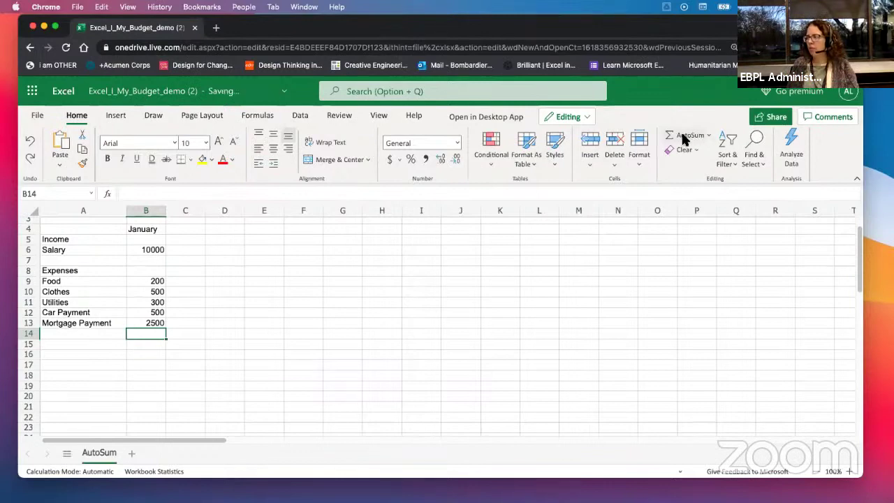
Step: Use AutoSum to put =SUM(B9:B13) in B14, showing a 4000 total
{"action": "left_click", "coordinate": [684, 137]}
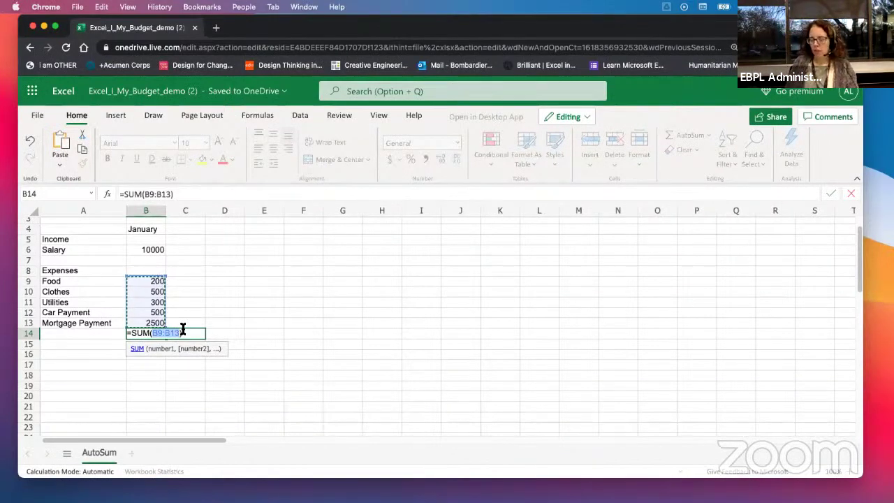
{"action": "key", "text": "Return"}
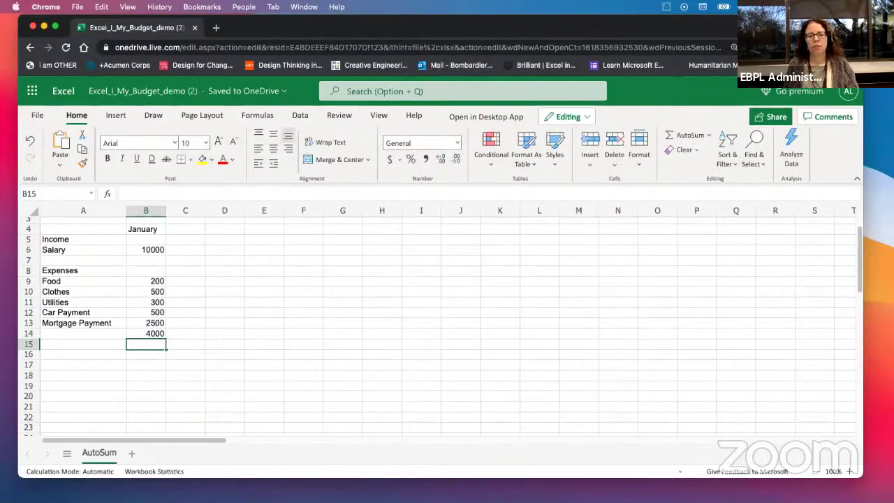
{"action": "left_click", "coordinate": [102, 331]}
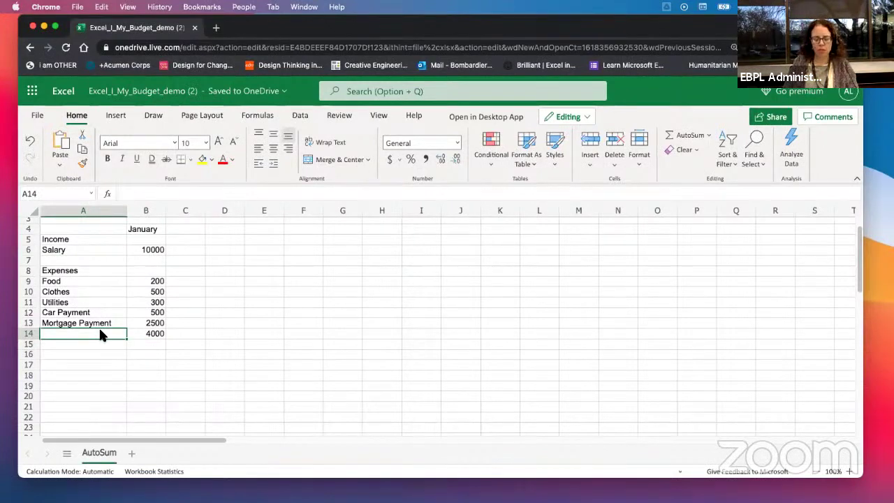
Step: Label A14 'Total Expenses' and A15 'Savings'
{"action": "type", "text": "Tota"}
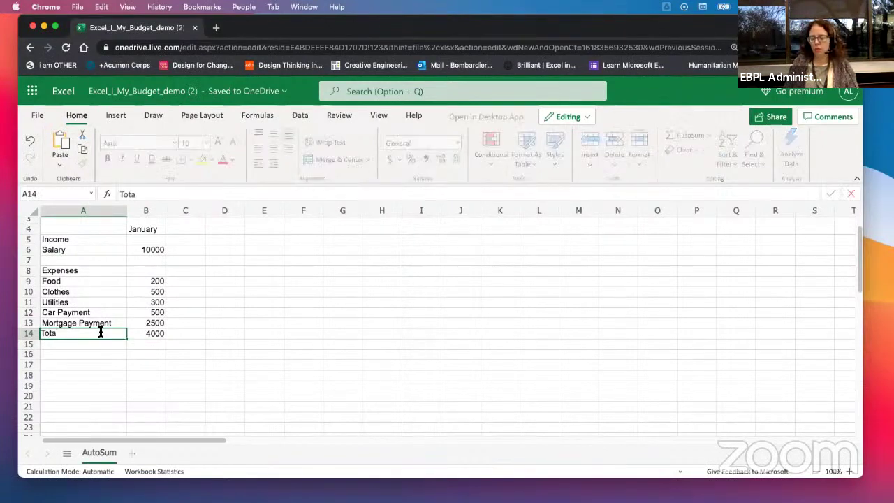
{"action": "type", "text": "l Expenses"}
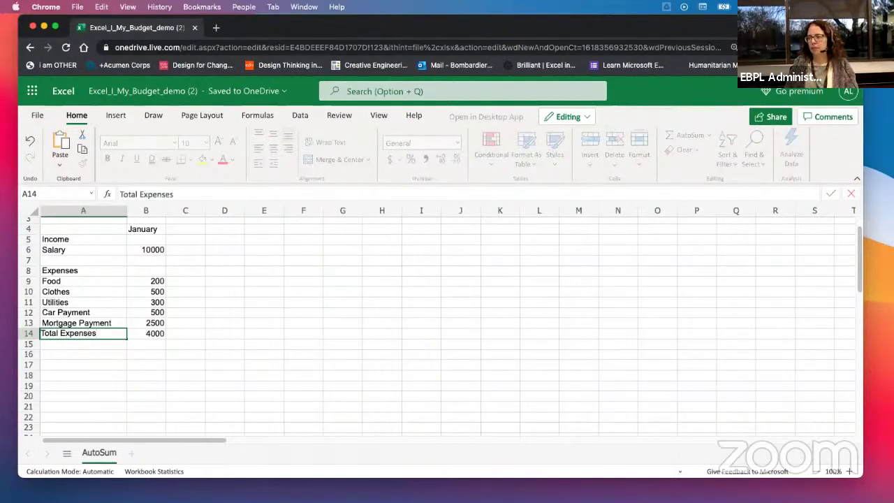
{"action": "key", "text": "Return"}
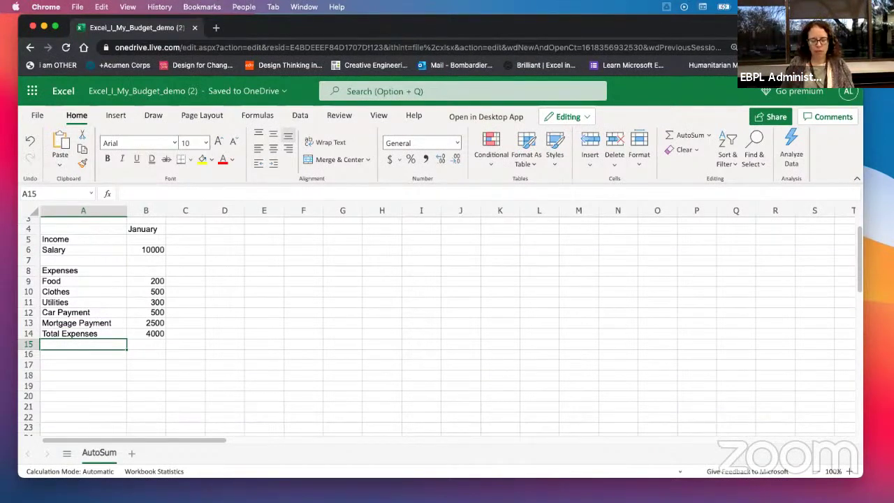
{"action": "type", "text": "S"}
{"action": "type", "text": "aving"}
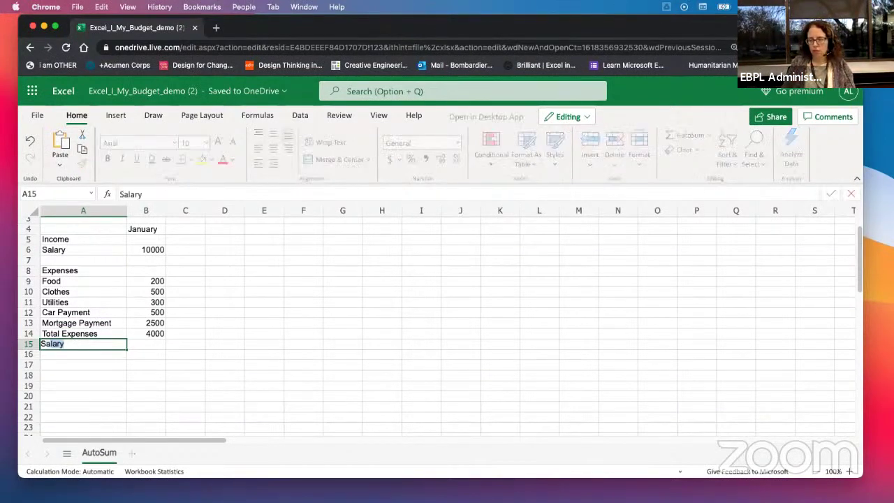
{"action": "type", "text": "s"}
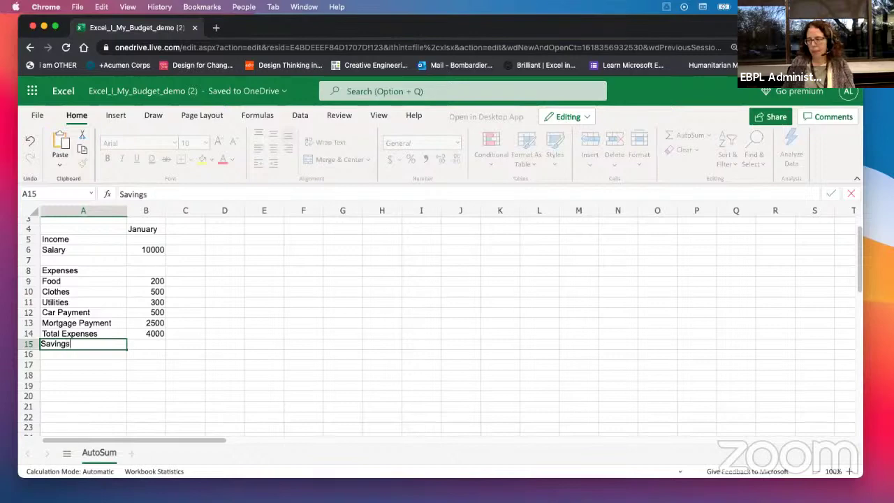
{"action": "key", "text": "Tab"}
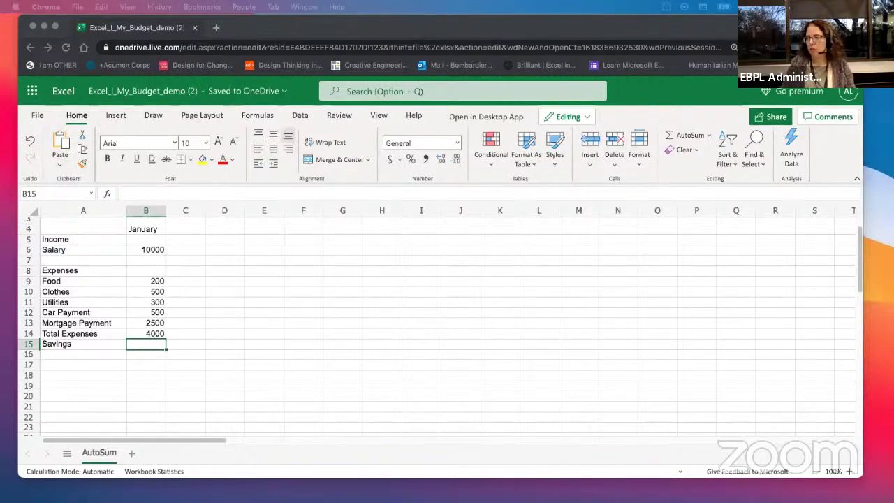
Step: Enter =b6-b14 in B15, giving Savings of 6000
{"action": "left_click", "coordinate": [131, 340]}
{"action": "type", "text": "=b"}
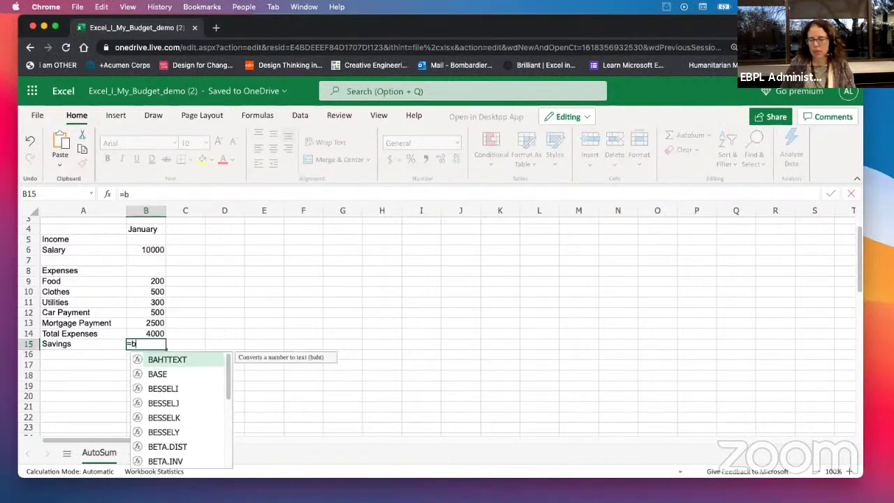
{"action": "type", "text": "6-"}
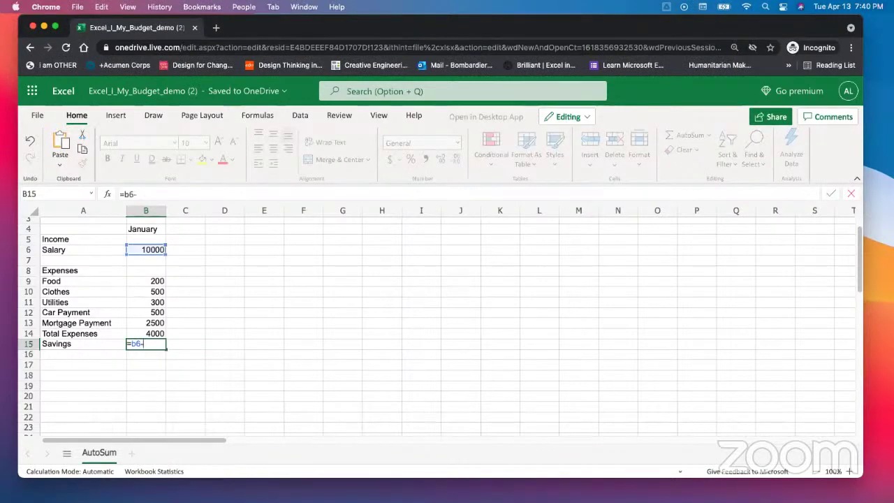
{"action": "type", "text": "b"}
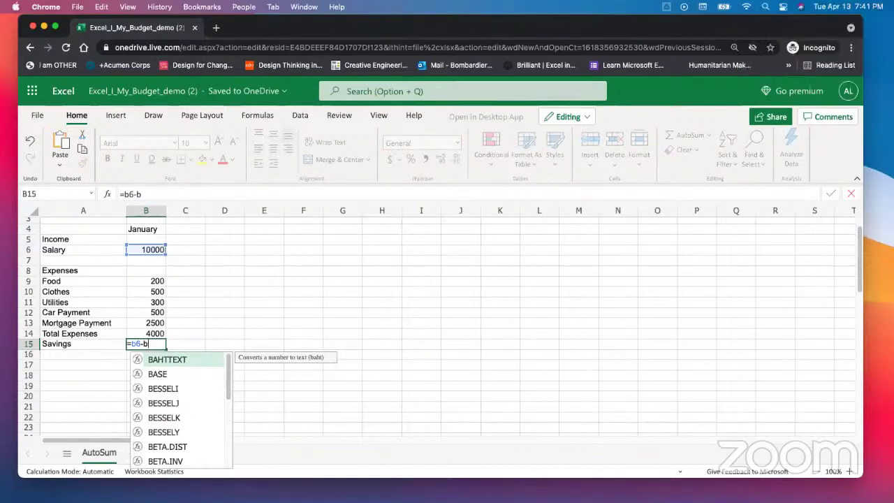
{"action": "type", "text": "14"}
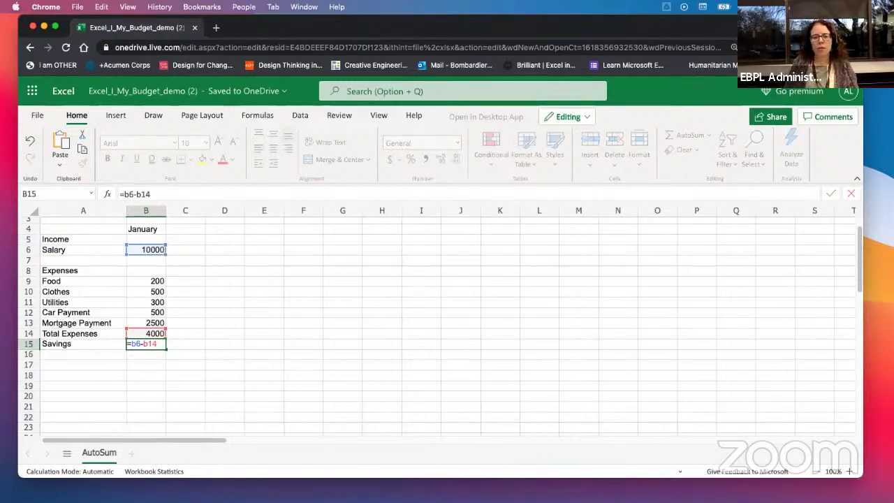
{"action": "key", "text": "Return"}
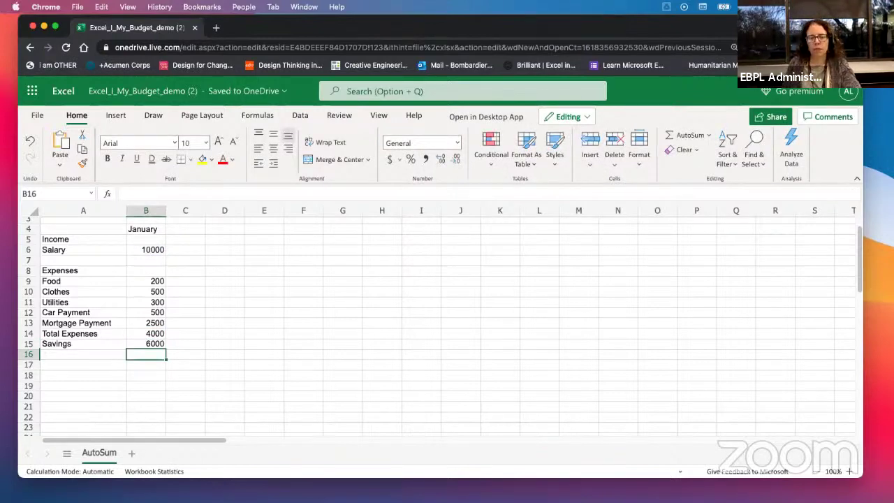
Step: Reopen the B15 savings formula to review its colour-coded references
{"action": "left_click", "coordinate": [155, 343]}
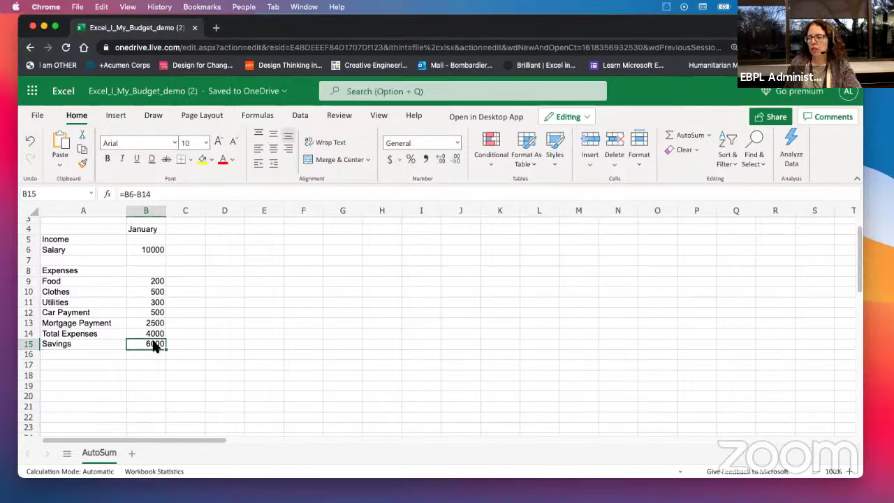
{"action": "left_click", "coordinate": [156, 190]}
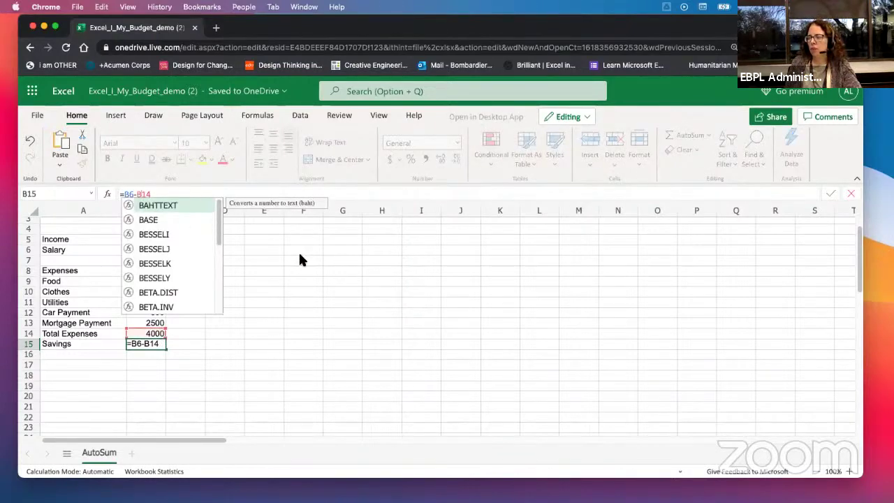
{"action": "left_click", "coordinate": [260, 321]}
{"action": "double_click", "coordinate": [135, 343]}
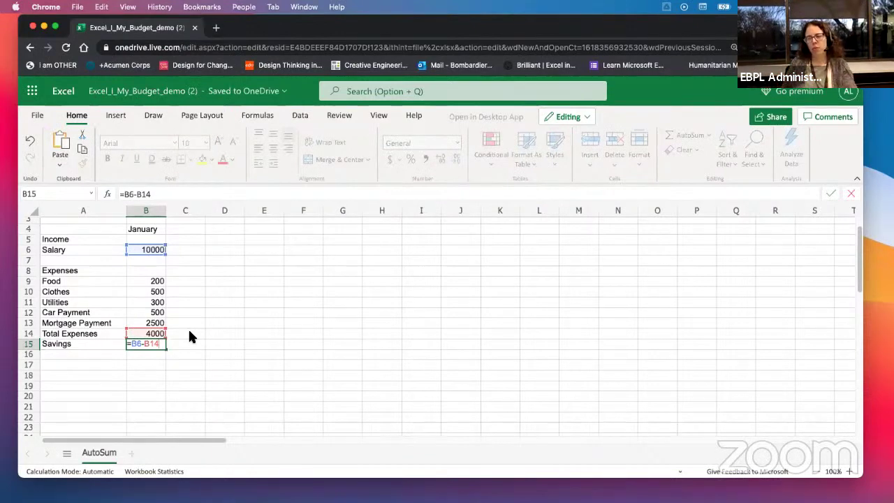
{"action": "key", "text": "Return"}
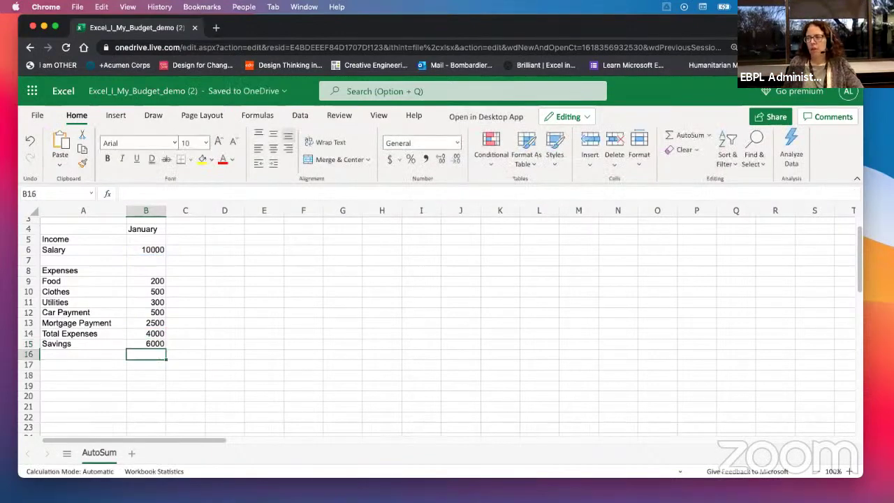
{"action": "left_click", "coordinate": [56, 356]}
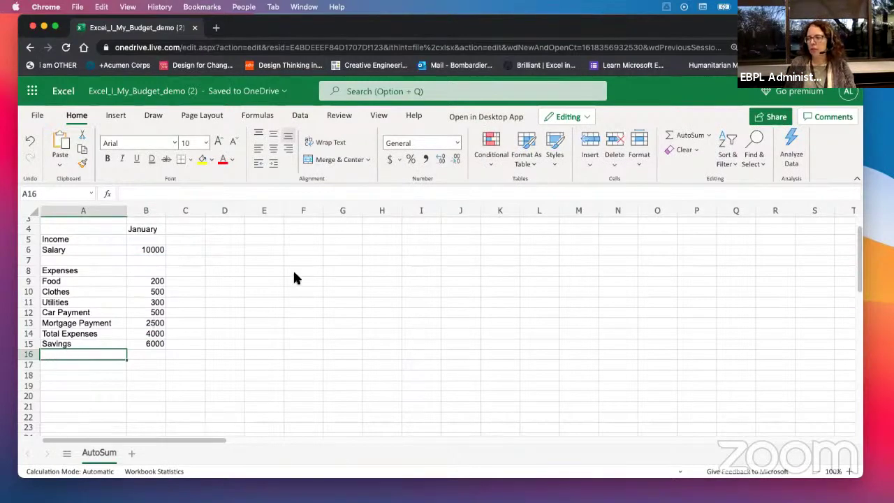
{"action": "left_click", "coordinate": [137, 231]}
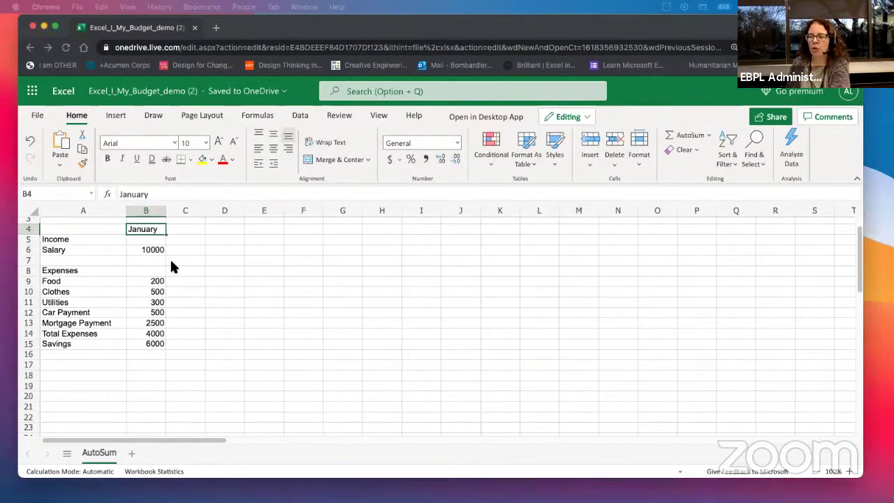
Step: Fill month names across row 4 from January, then delete the stray January heading in N4
{"action": "left_click", "coordinate": [147, 236]}
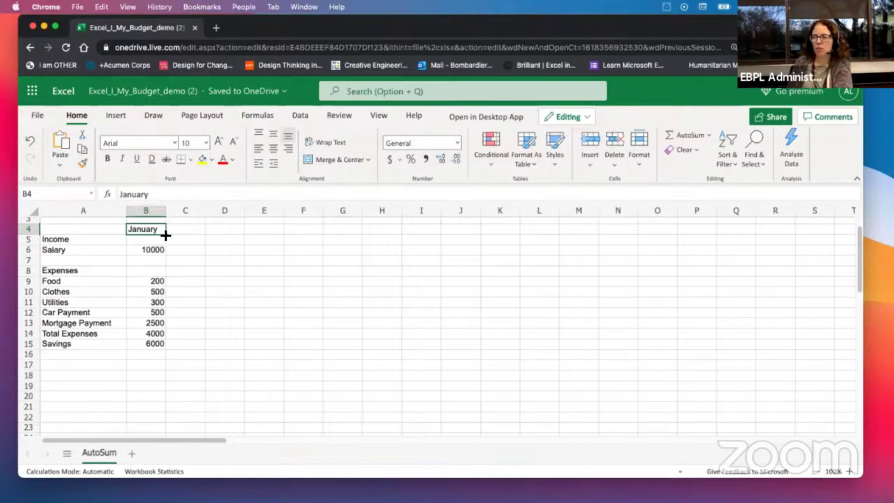
{"action": "left_click_drag", "start_coordinate": [166, 234], "coordinate": [634, 235]}
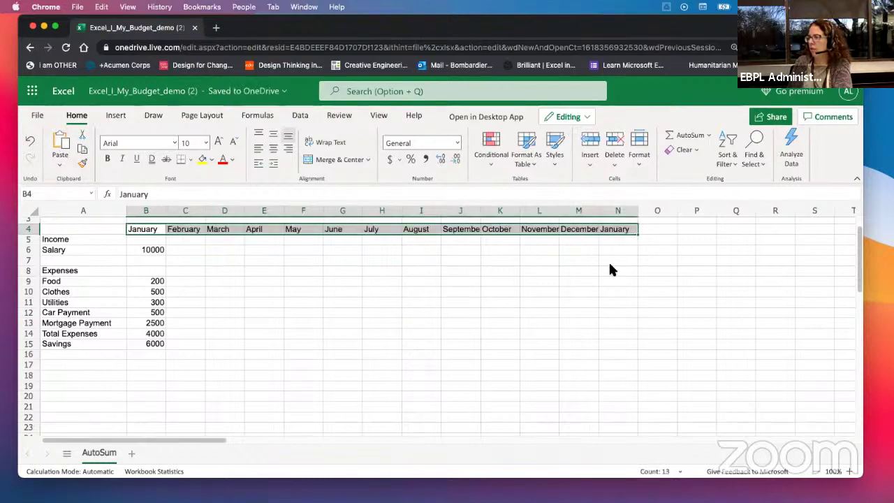
{"action": "left_click", "coordinate": [609, 260]}
{"action": "left_click", "coordinate": [620, 233]}
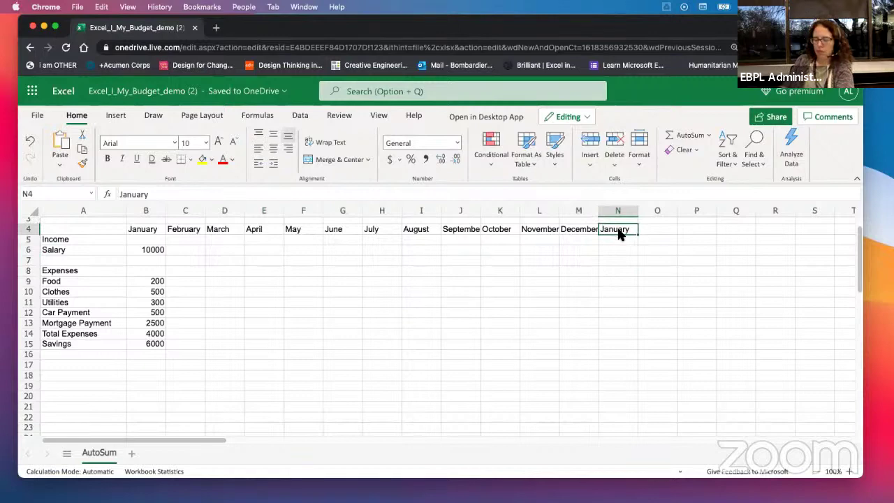
{"action": "key", "text": "Delete"}
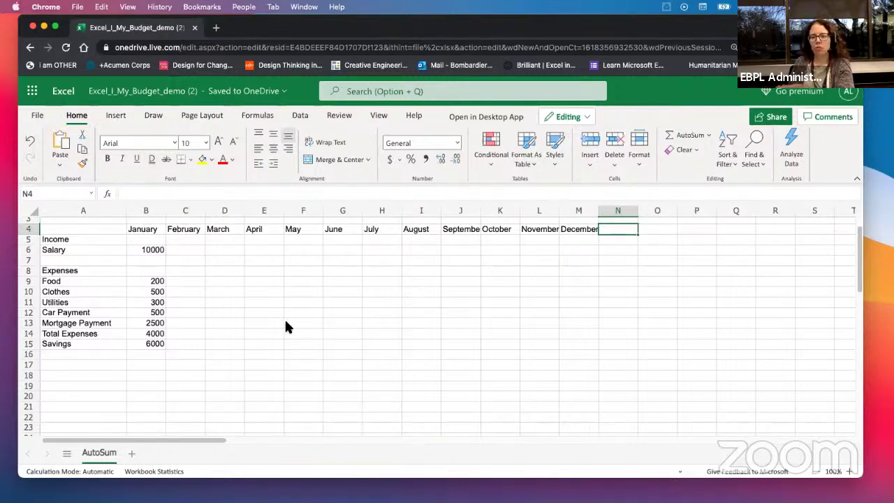
{"action": "left_click", "coordinate": [155, 233]}
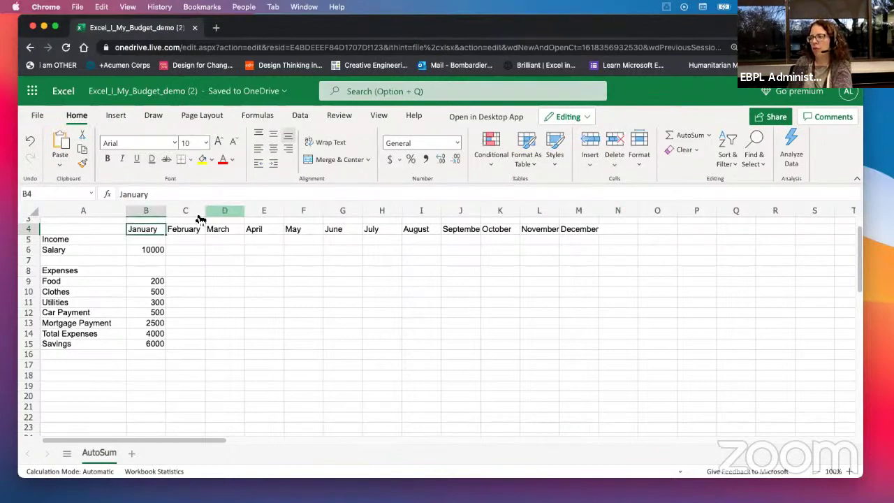
{"action": "left_click", "coordinate": [168, 375]}
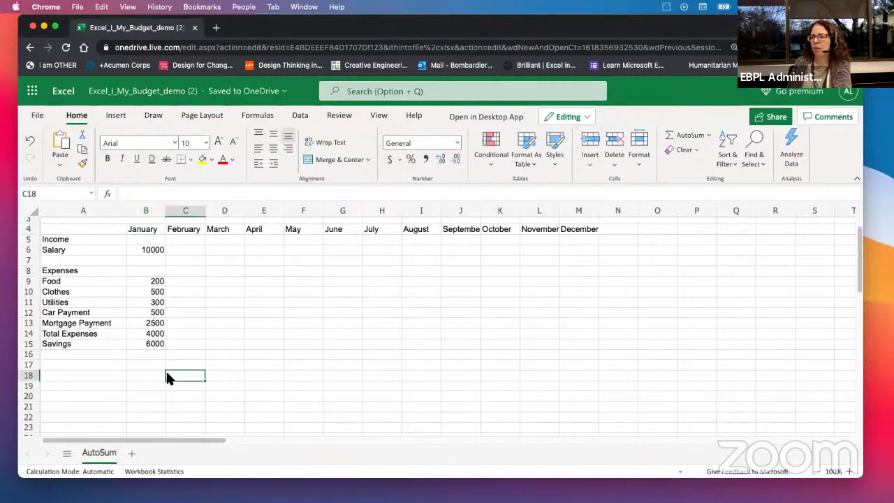
Step: Enter February's salary of 3000 in C6
{"action": "left_click", "coordinate": [180, 249]}
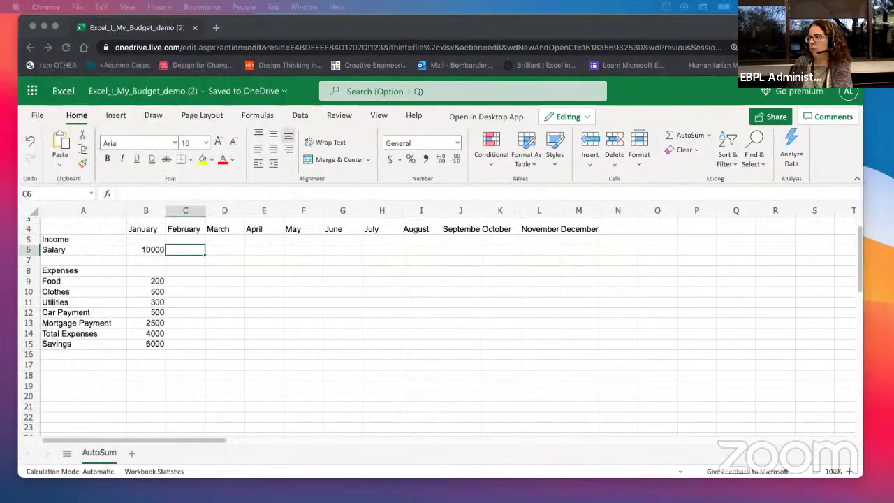
{"action": "left_click_drag", "start_coordinate": [749, 23], "coordinate": [745, 89]}
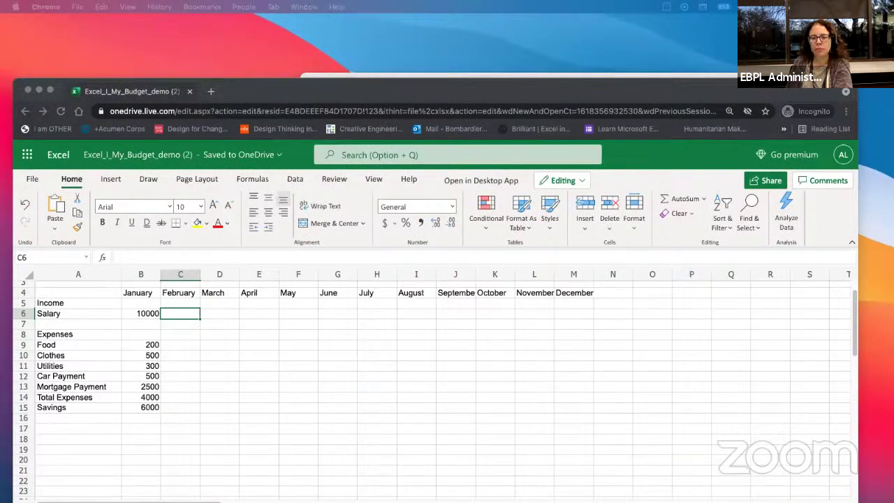
{"action": "left_click", "coordinate": [185, 342]}
{"action": "left_click", "coordinate": [191, 313]}
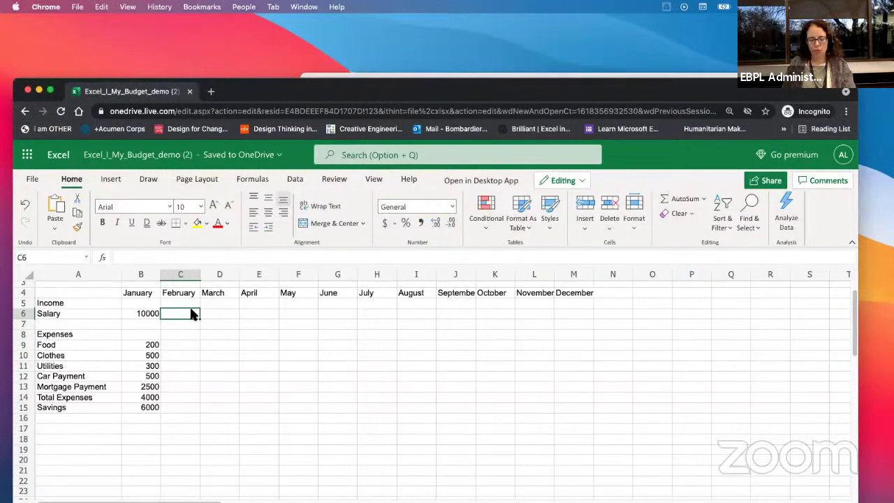
{"action": "type", "text": "3000"}
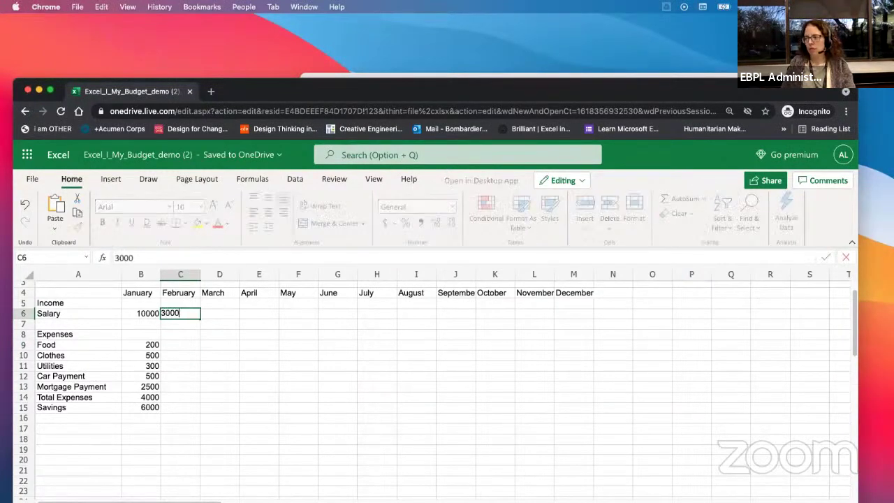
{"action": "key", "text": "Return"}
{"action": "key", "text": "Return"}
{"action": "key", "text": "Return"}
{"action": "key", "text": "Return"}
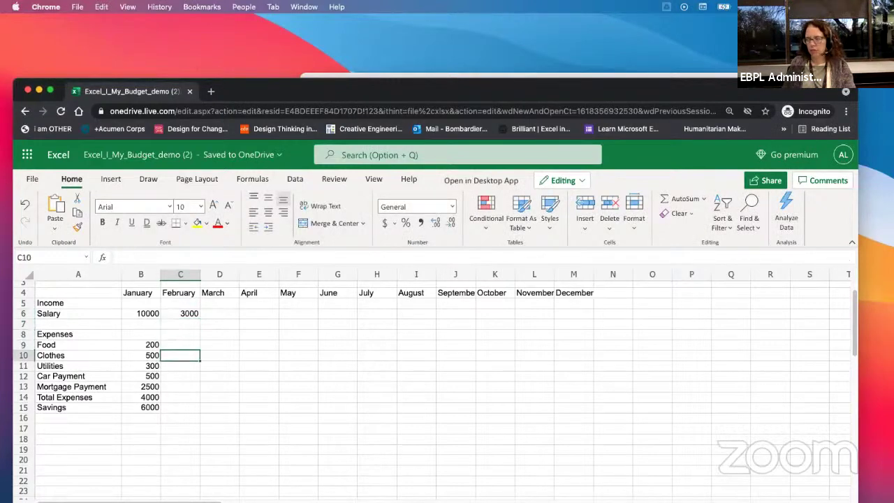
Step: Enter February's expenses 300, 100, 300, 300 and 300 in C9:C13
{"action": "left_click", "coordinate": [181, 345]}
{"action": "type", "text": "300"}
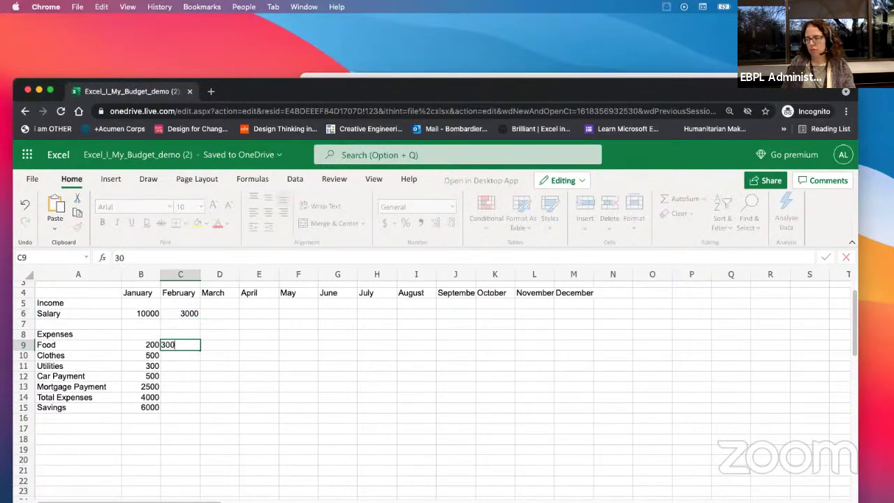
{"action": "key", "text": "Return"}
{"action": "type", "text": "100"}
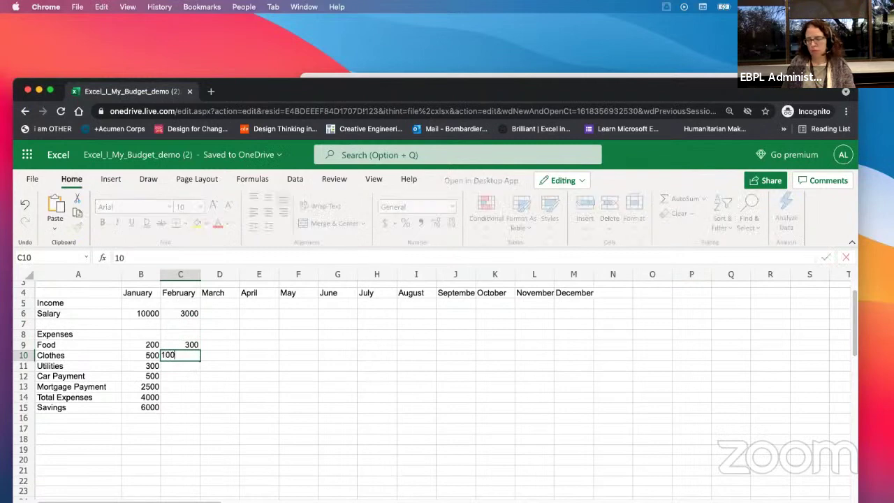
{"action": "key", "text": "Return"}
{"action": "type", "text": "300"}
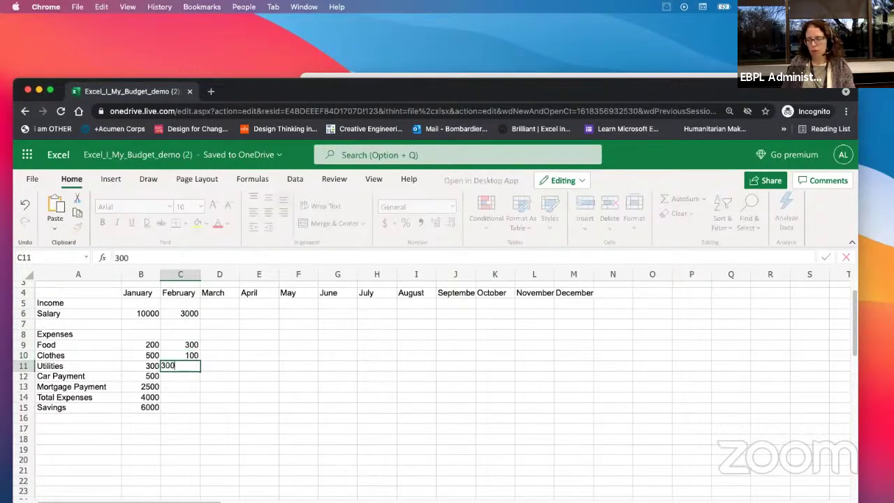
{"action": "key", "text": "Return"}
{"action": "type", "text": "30"}
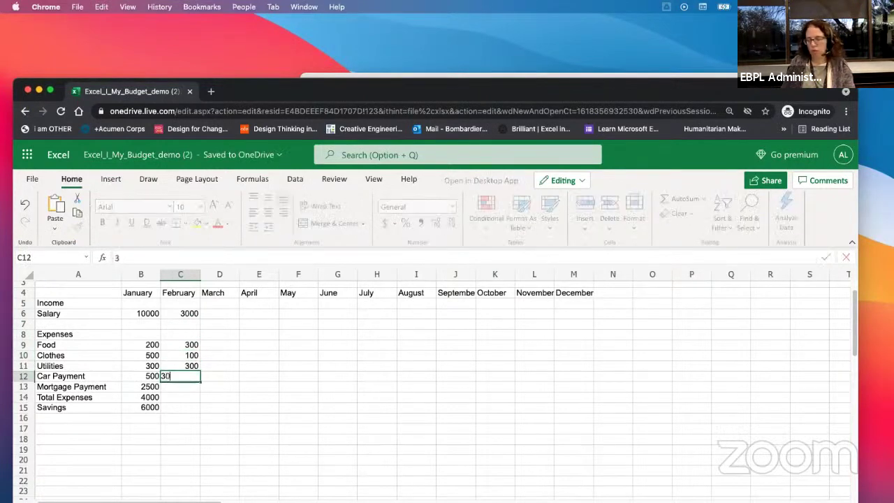
{"action": "type", "text": "0"}
{"action": "key", "text": "Return"}
{"action": "type", "text": "3"}
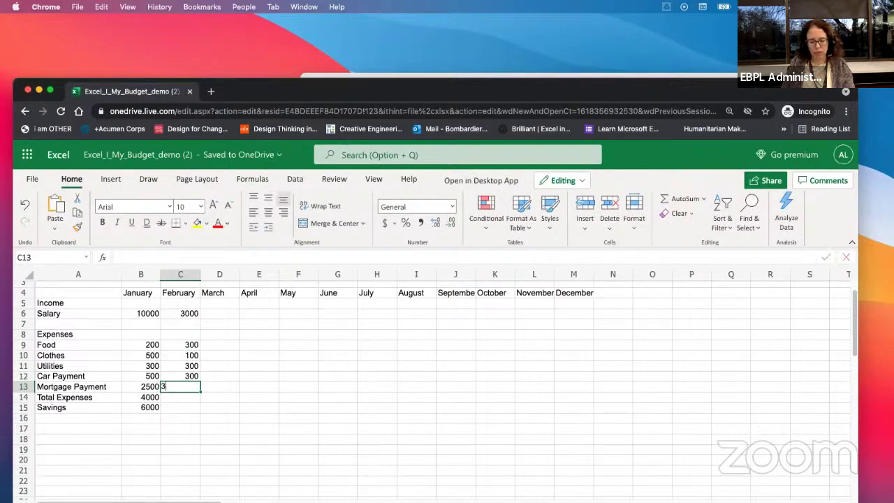
{"action": "type", "text": "00"}
{"action": "key", "text": "Return"}
{"action": "type", "text": "20"}
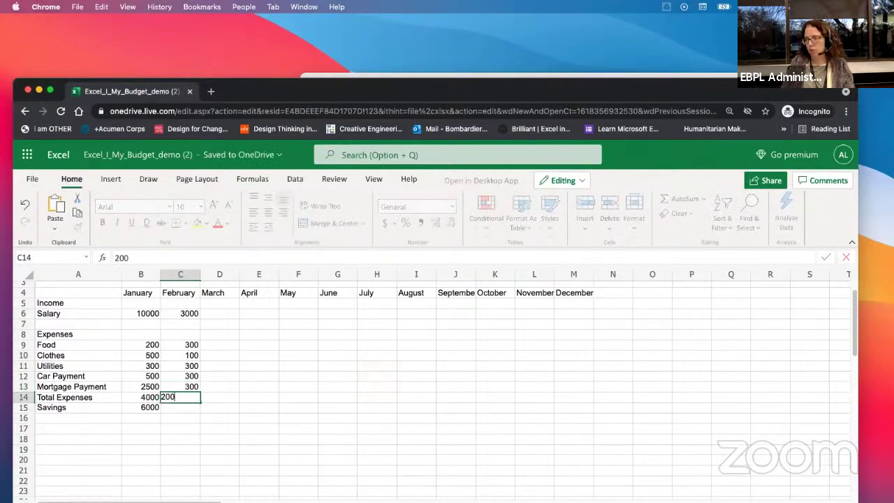
{"action": "key", "text": "Return"}
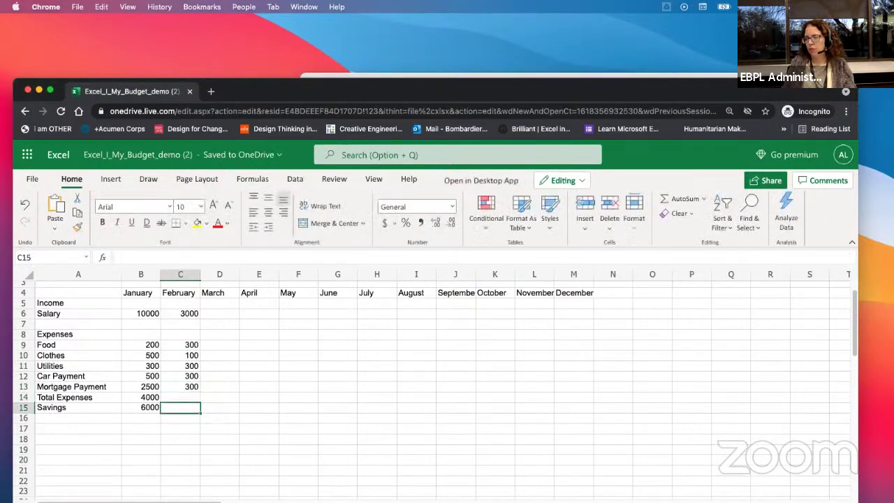
Step: Copy the Total Expenses (B14) and Savings (B15) formulas across to December
{"action": "left_click", "coordinate": [152, 398]}
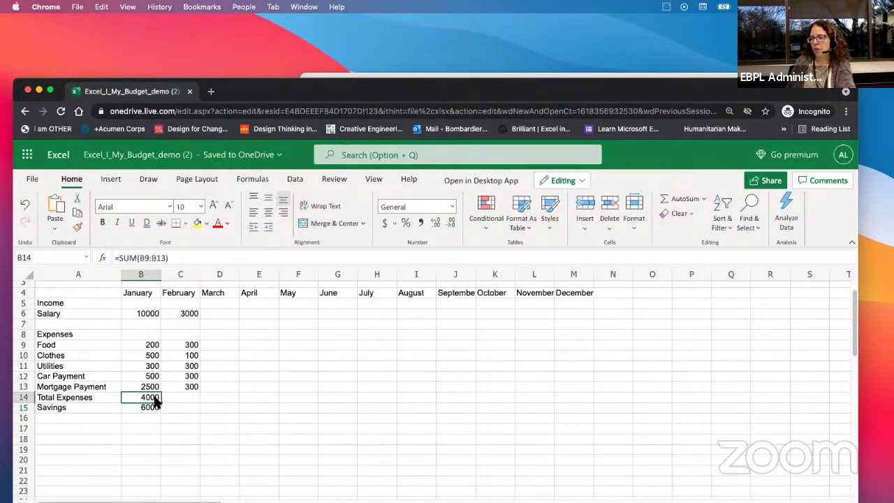
{"action": "left_click_drag", "start_coordinate": [162, 403], "coordinate": [581, 415]}
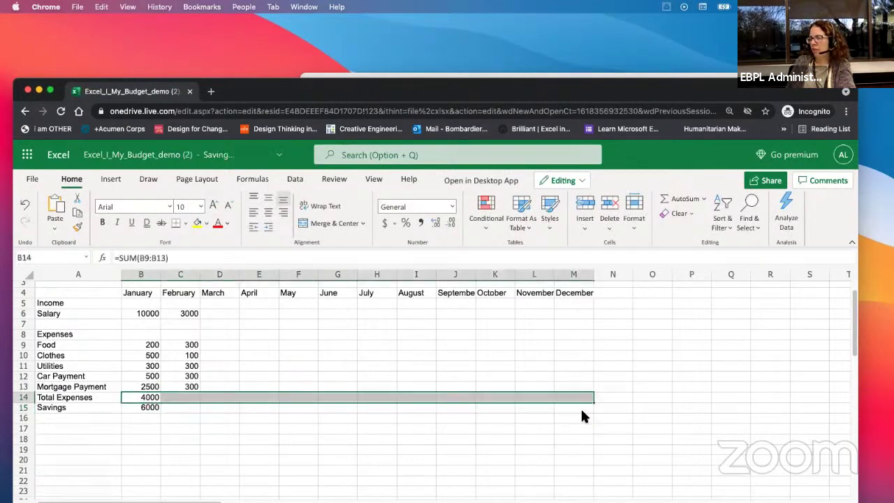
{"action": "left_click", "coordinate": [151, 409]}
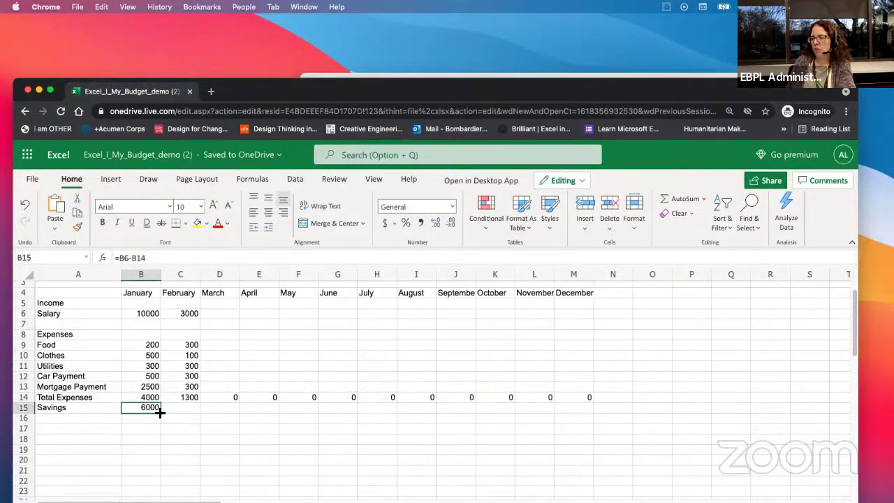
{"action": "left_click_drag", "start_coordinate": [160, 413], "coordinate": [571, 419]}
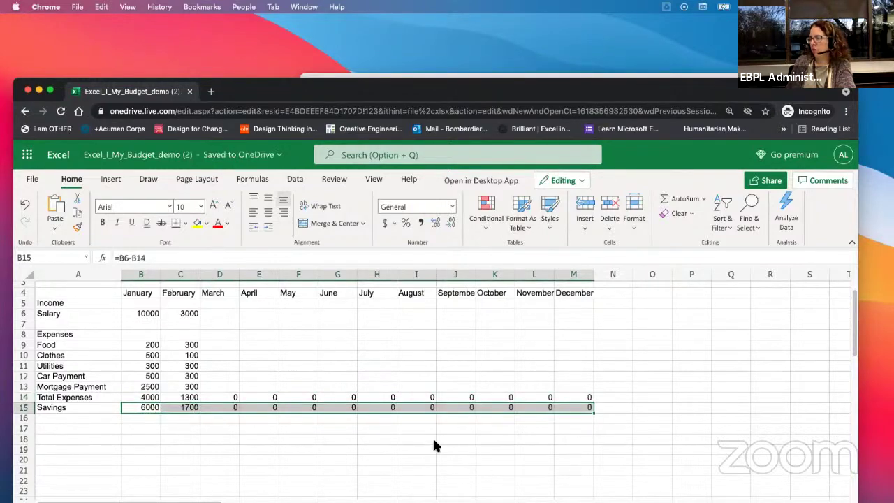
{"action": "left_click", "coordinate": [533, 303]}
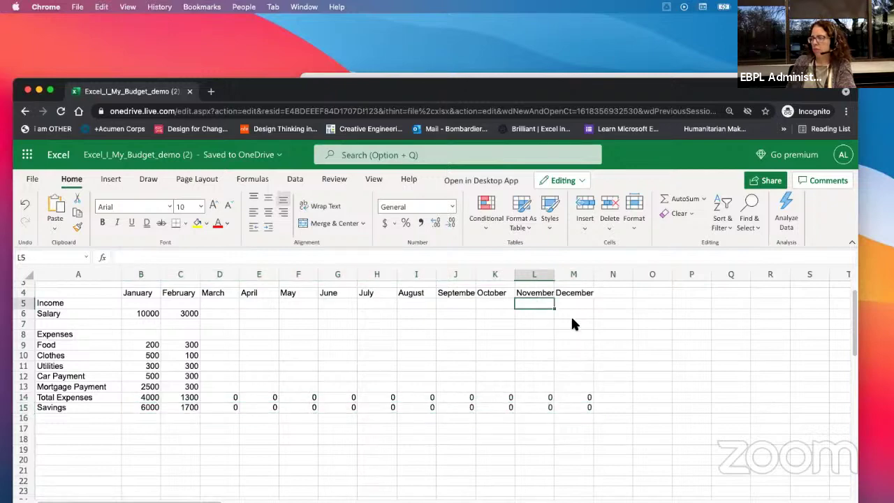
Step: Enter November's salary of 5000 in L6
{"action": "left_click", "coordinate": [538, 315]}
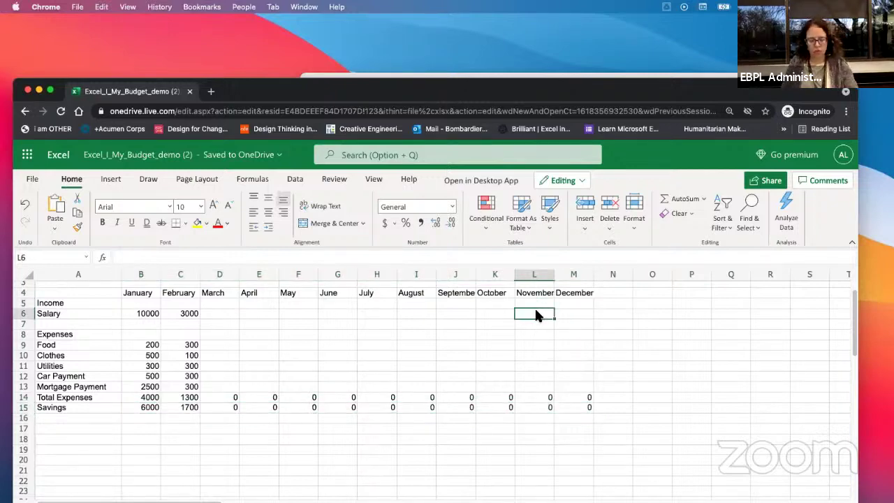
{"action": "type", "text": "5000"}
{"action": "key", "text": "Return"}
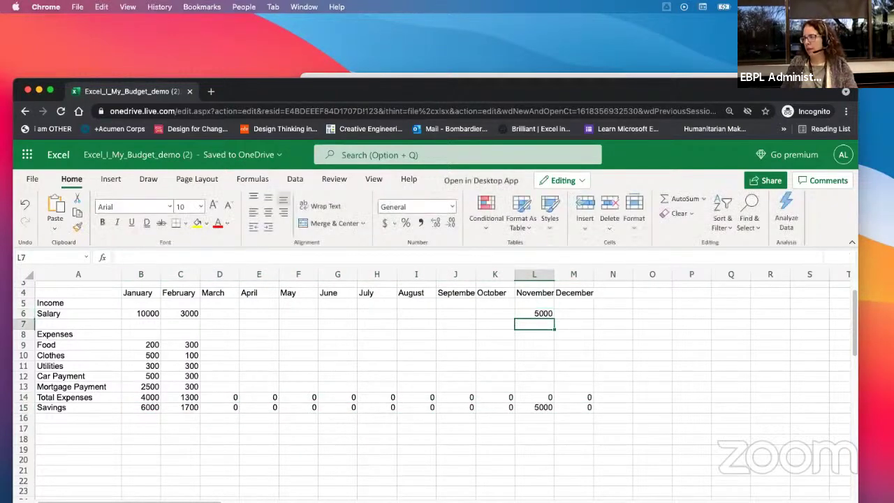
Step: Enter November's expenses 300, 200, 300, 200 and 100 in L9:L13
{"action": "key", "text": "Down"}
{"action": "key", "text": "Down"}
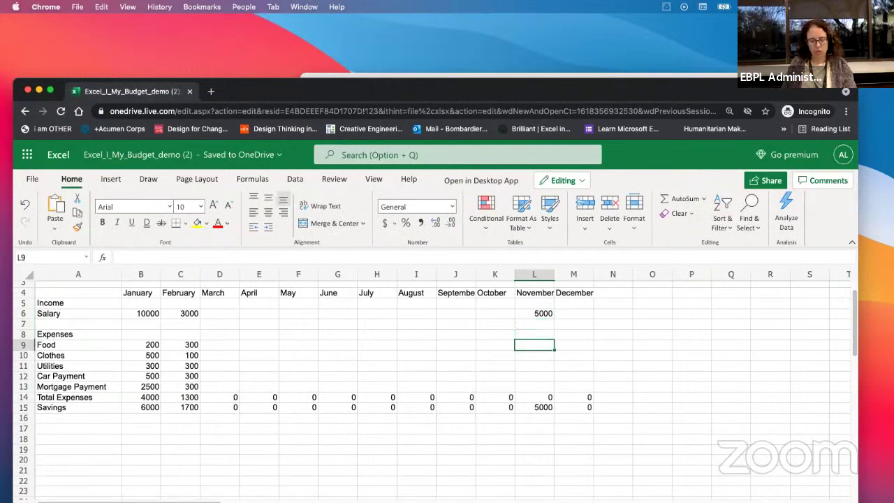
{"action": "type", "text": "3000"}
{"action": "key", "text": "BackSpace"}
{"action": "key", "text": "Return"}
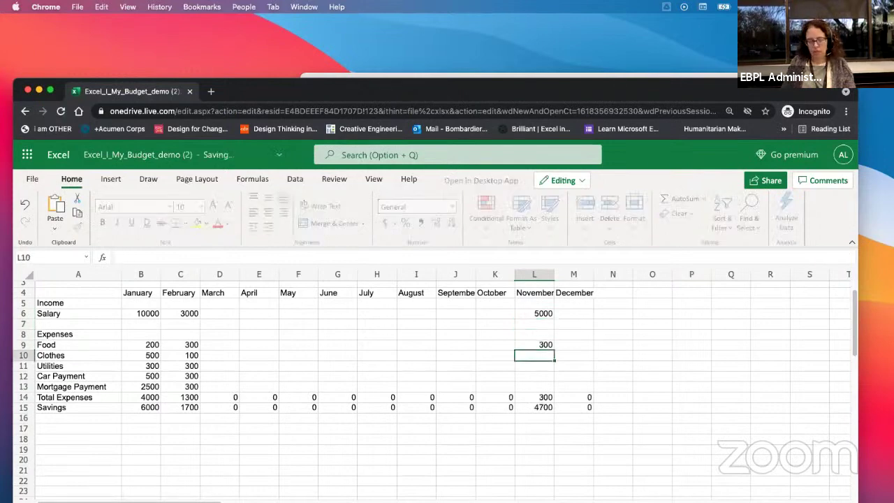
{"action": "type", "text": "200"}
{"action": "key", "text": "Return"}
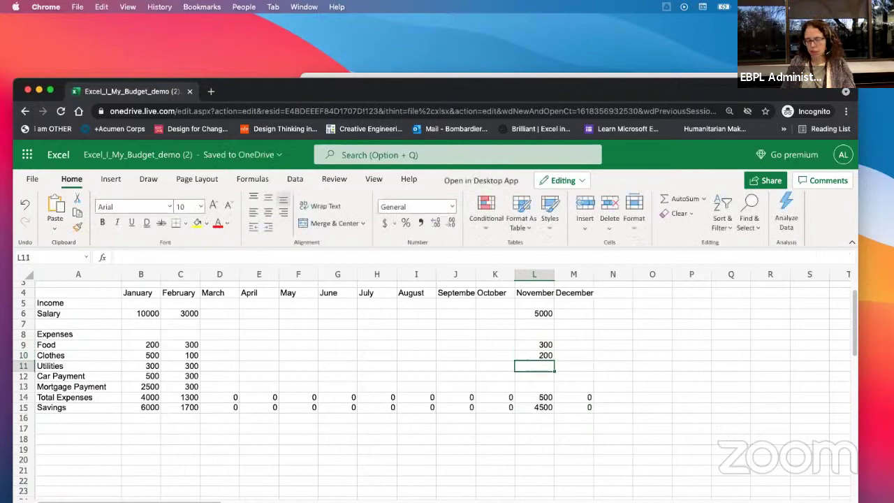
{"action": "type", "text": "300"}
{"action": "key", "text": "Return"}
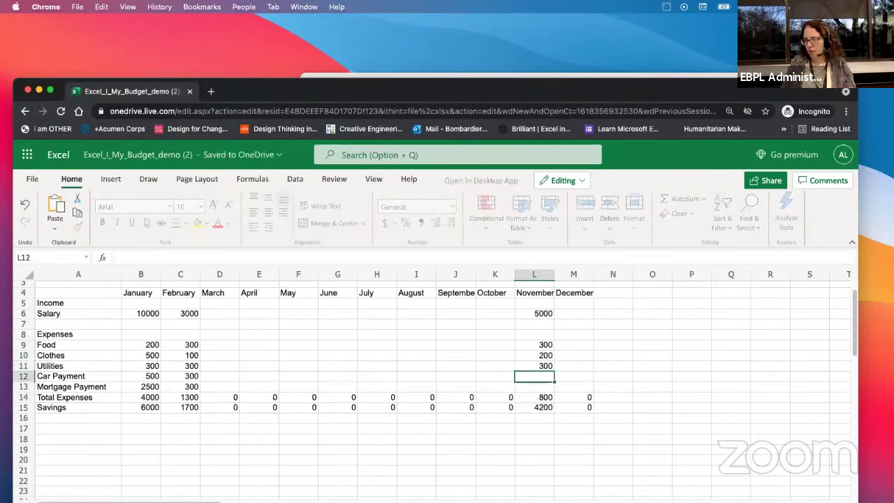
{"action": "type", "text": "200"}
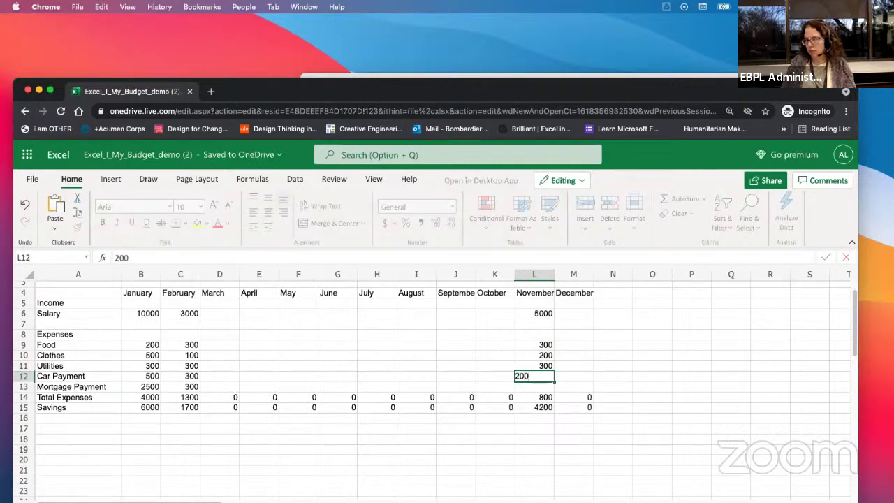
{"action": "key", "text": "Return"}
{"action": "type", "text": "100"}
{"action": "key", "text": "Return"}
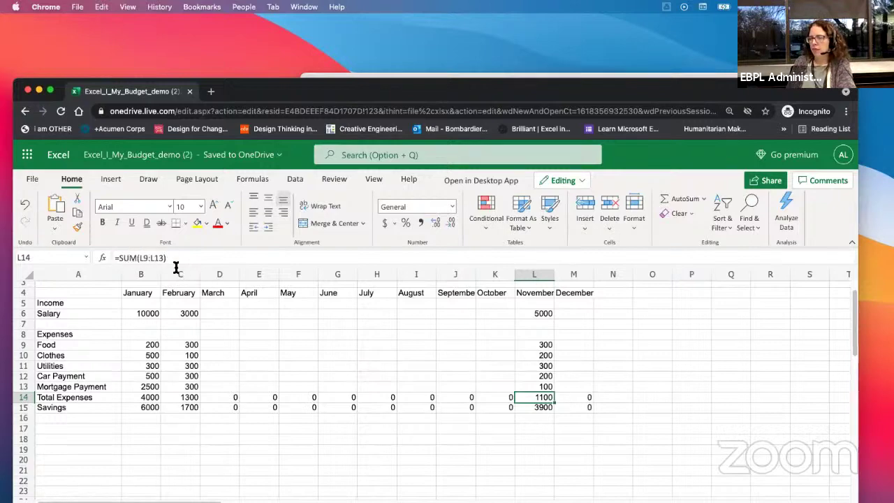
{"action": "left_click", "coordinate": [298, 355]}
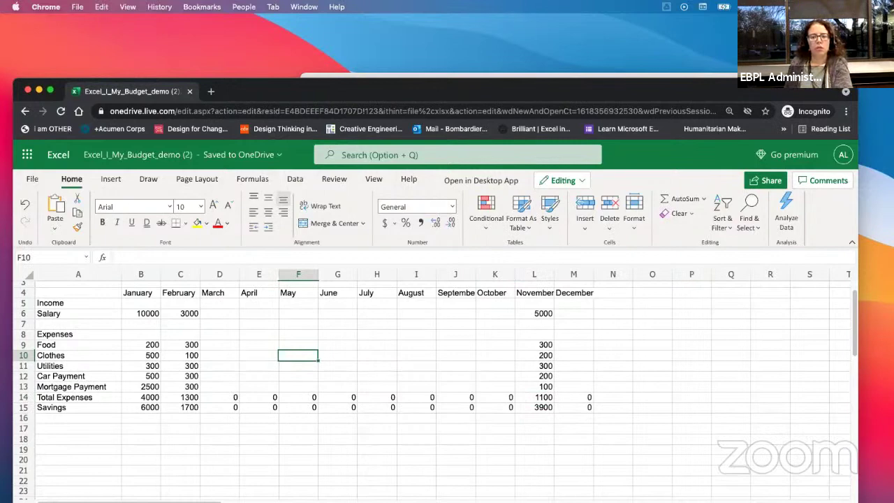
Step: Clear the Savings values from C15 through O15
{"action": "left_click", "coordinate": [577, 397]}
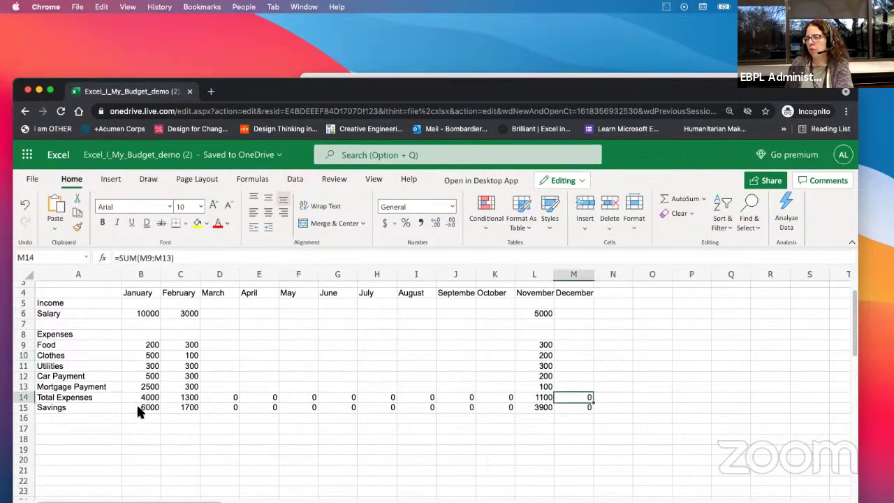
{"action": "left_click", "coordinate": [139, 407]}
{"action": "left_click", "coordinate": [188, 409]}
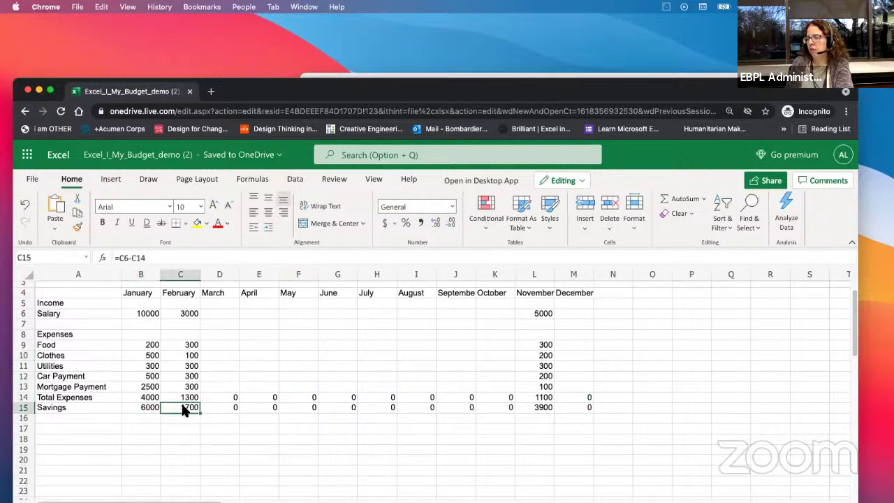
{"action": "left_click_drag", "start_coordinate": [185, 410], "coordinate": [643, 413]}
{"action": "key", "text": "Delete"}
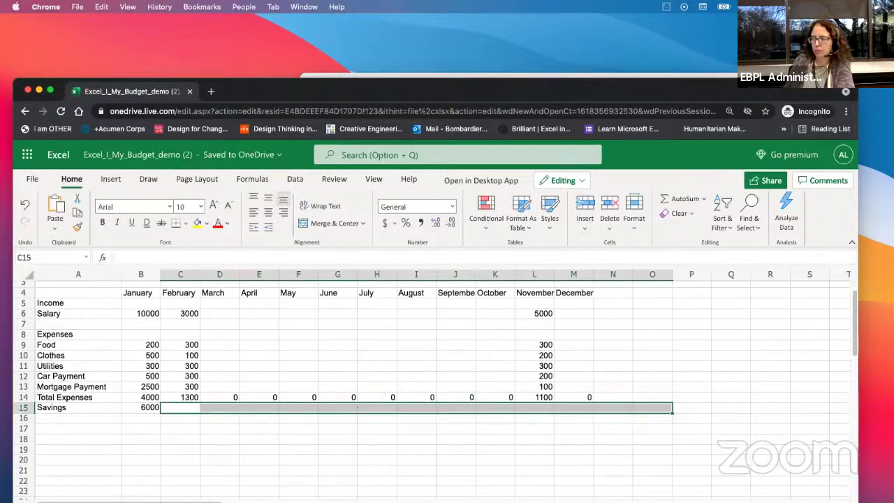
Step: Copy January's Savings formula from B15 into November's L15
{"action": "left_click", "coordinate": [145, 410]}
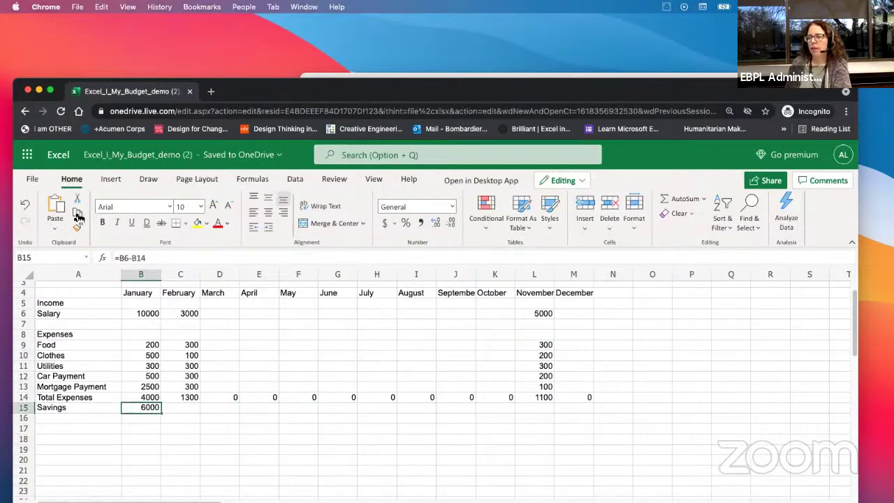
{"action": "left_click", "coordinate": [77, 212]}
{"action": "left_click", "coordinate": [530, 407]}
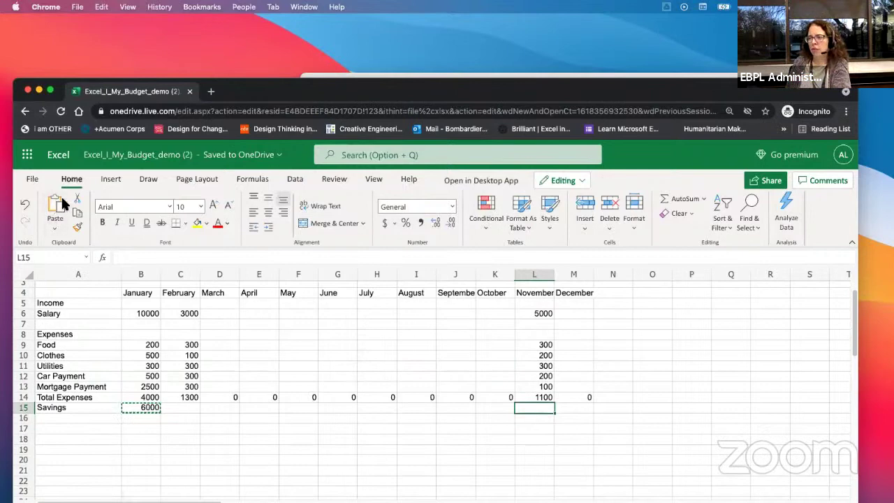
{"action": "left_click", "coordinate": [55, 212]}
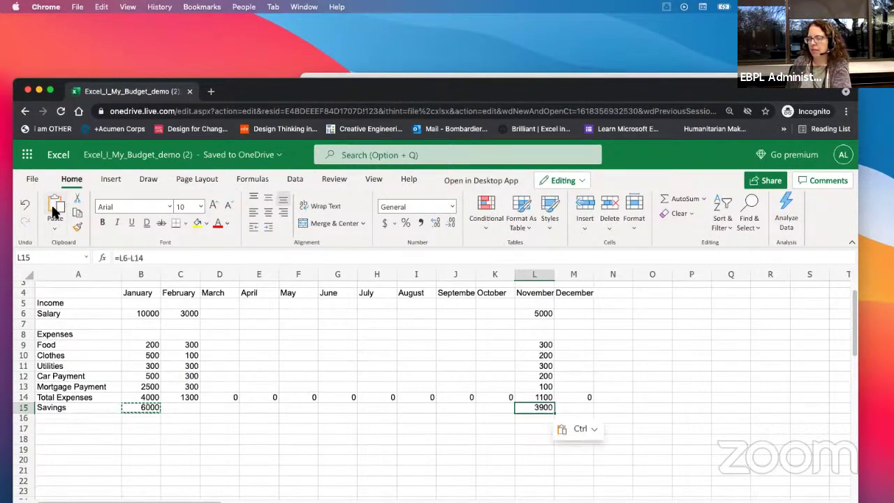
{"action": "left_click", "coordinate": [381, 418]}
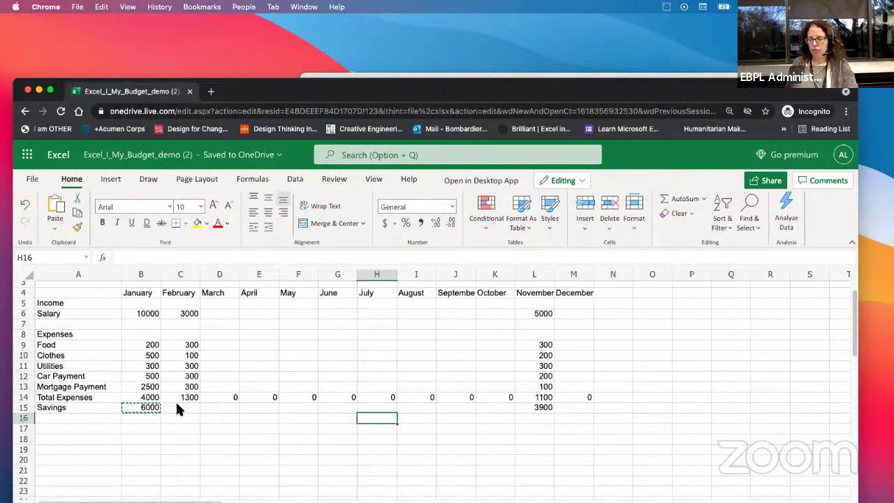
{"action": "left_click", "coordinate": [149, 450]}
{"action": "key", "text": "Escape"}
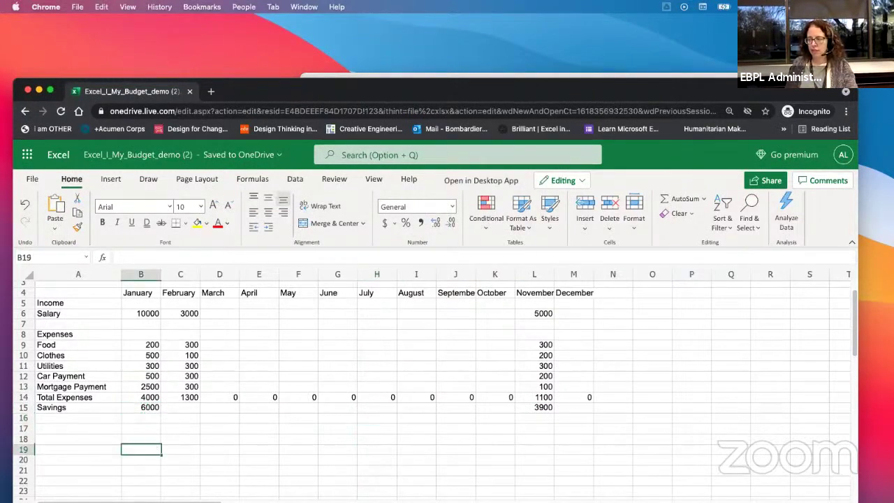
{"action": "left_click", "coordinate": [150, 408]}
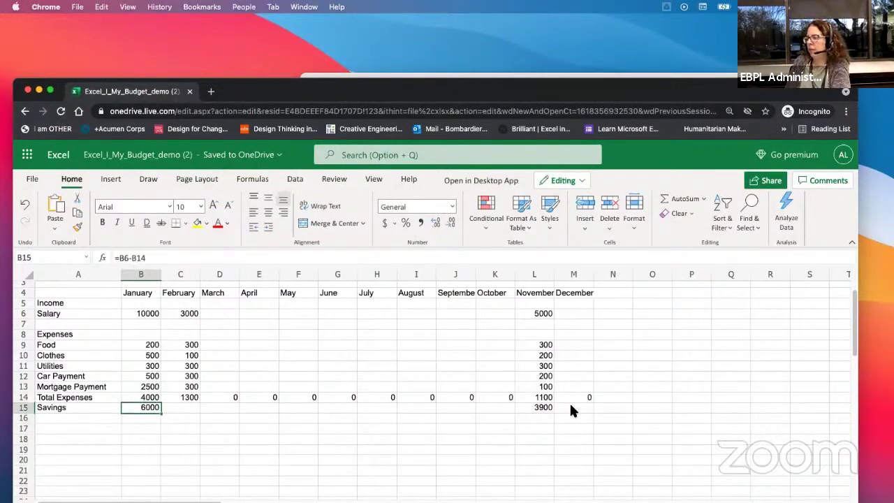
{"action": "left_click", "coordinate": [534, 408]}
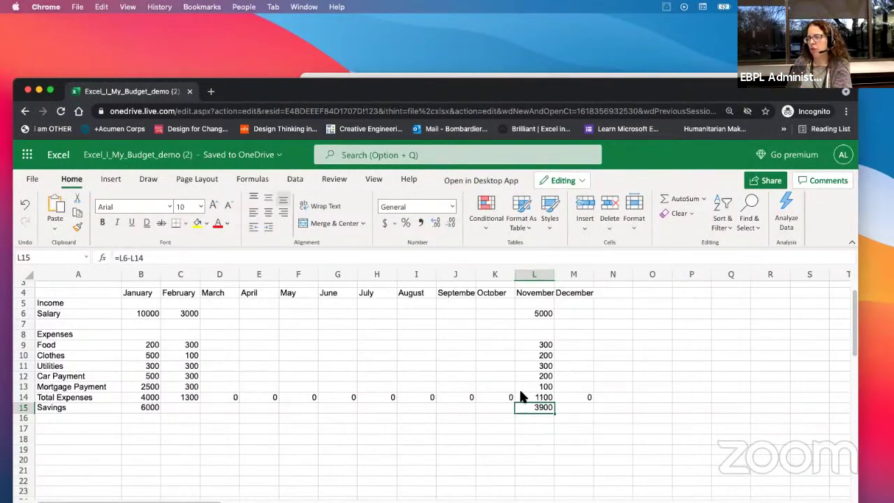
Step: Paste the B15 Savings formula into June's G15 and maximize the browser window
{"action": "left_click", "coordinate": [151, 410]}
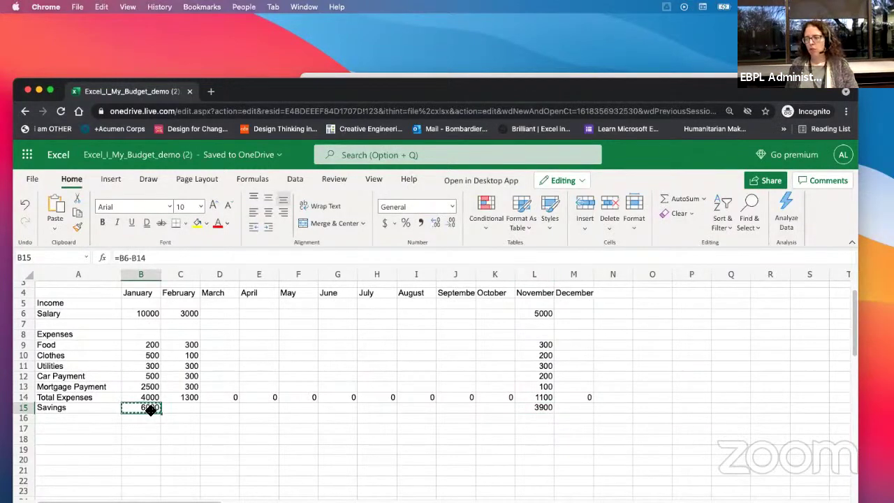
{"action": "left_click", "coordinate": [342, 411]}
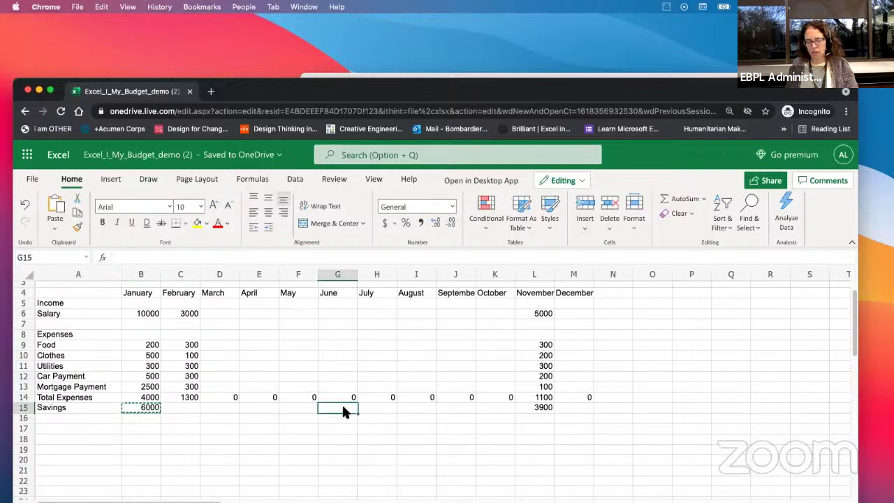
{"action": "key", "text": "super+v"}
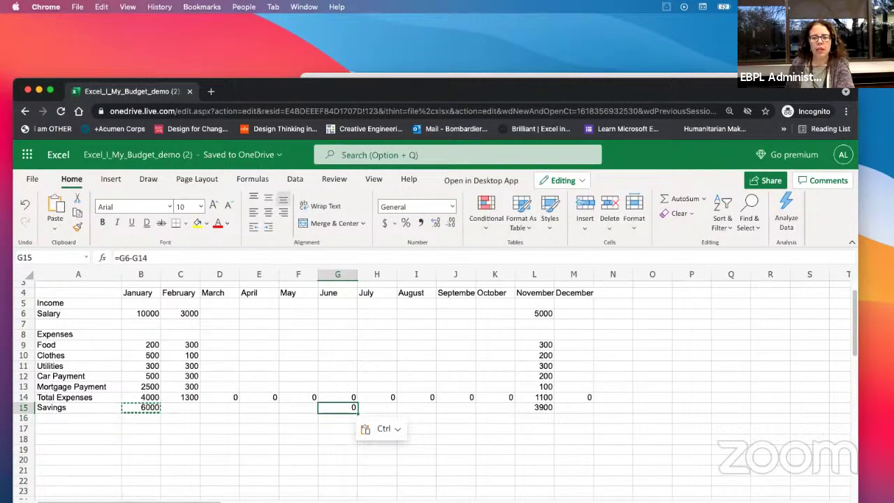
{"action": "double_click", "coordinate": [300, 89]}
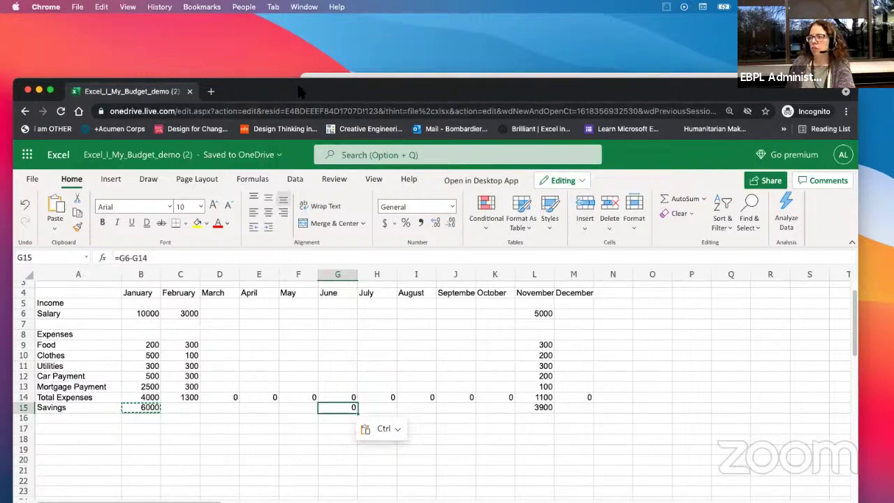
Step: Copy the exercise block's link from the Notion lesson and return to the Excel window
{"action": "key", "text": "super+grave"}
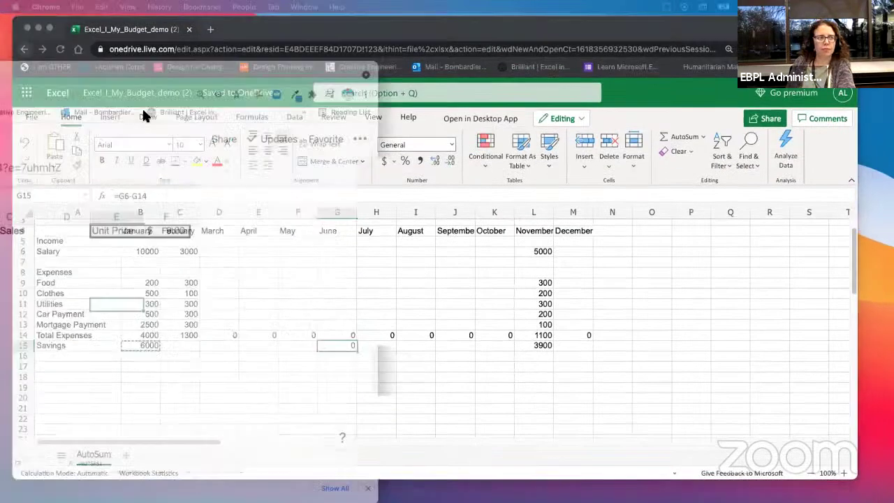
{"action": "scroll", "coordinate": [278, 333], "scroll_direction": "up", "scroll_amount": 5}
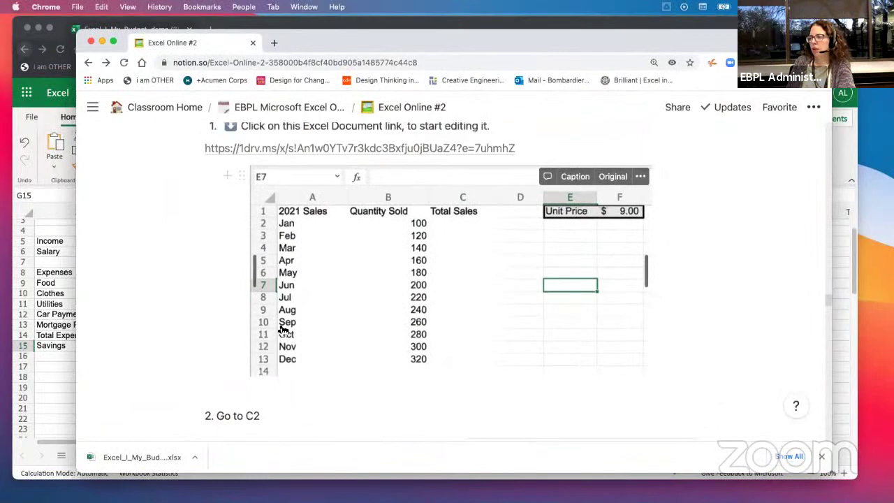
{"action": "scroll", "coordinate": [342, 327], "scroll_direction": "down", "scroll_amount": 4}
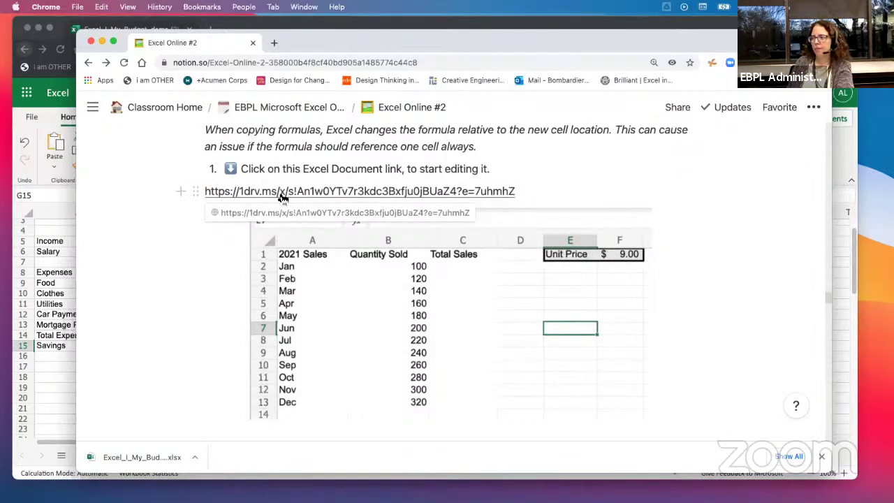
{"action": "right_click", "coordinate": [280, 193]}
{"action": "left_click", "coordinate": [319, 313]}
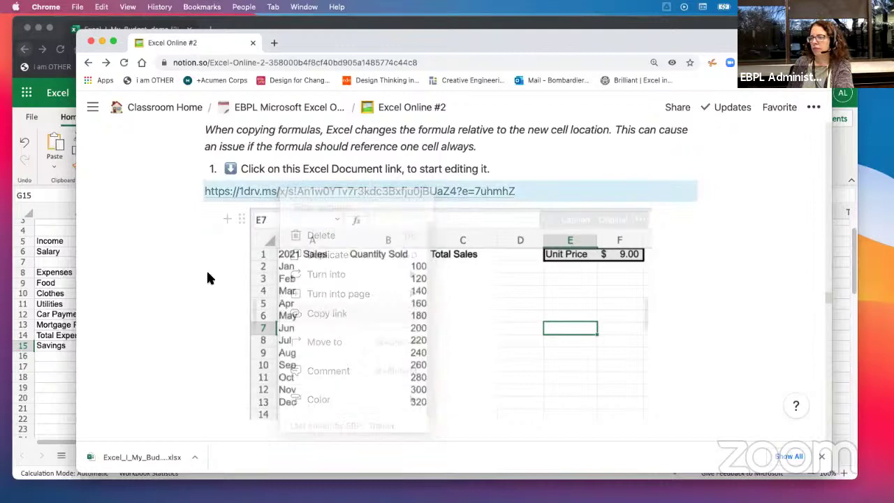
{"action": "left_click", "coordinate": [51, 201]}
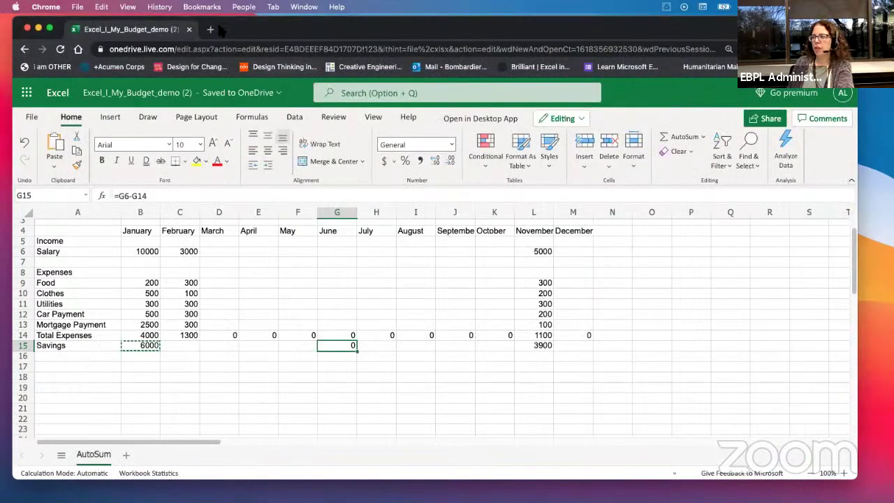
Step: Open the copied lesson link in a new tab and copy the exercise document's address
{"action": "key", "text": "super+t"}
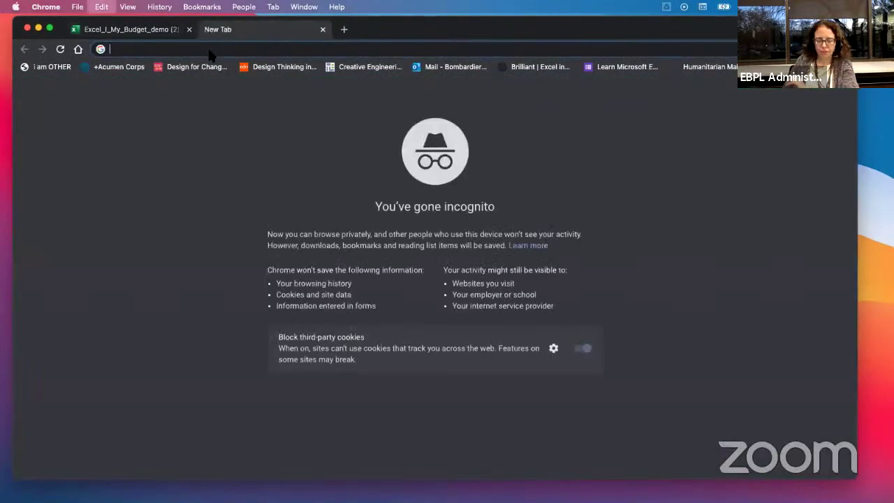
{"action": "key", "text": "super+v"}
{"action": "key", "text": "Return"}
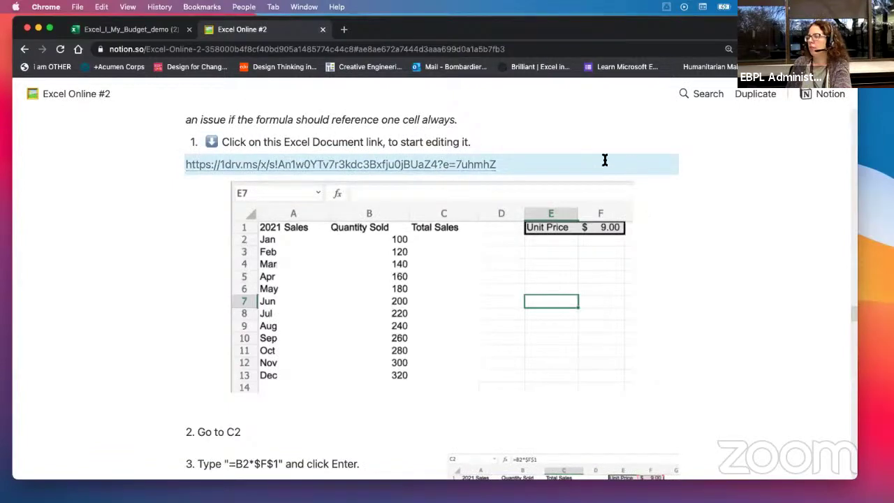
{"action": "right_click", "coordinate": [440, 166]}
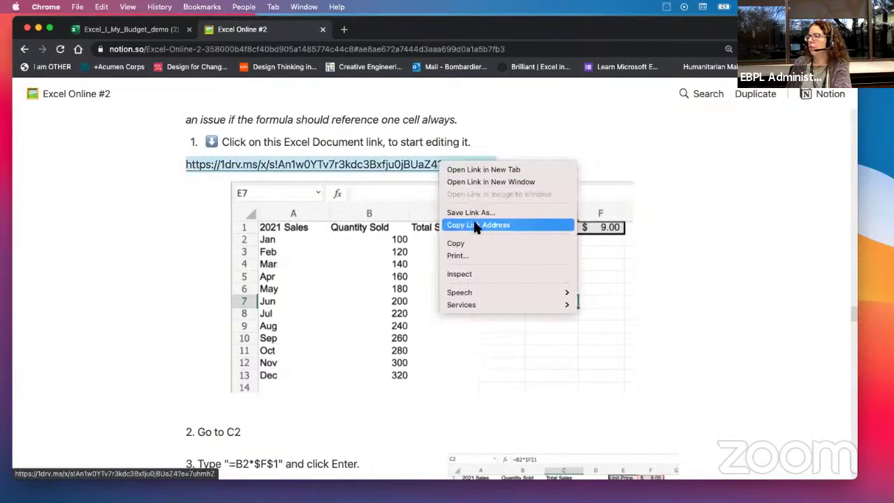
{"action": "left_click", "coordinate": [489, 225]}
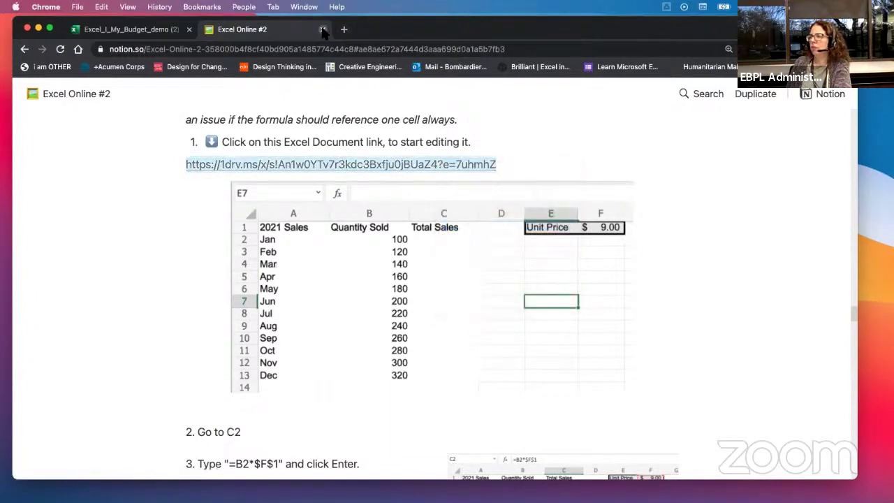
Step: Close the lesson tab and load the exercise workbook in a new tab
{"action": "left_click", "coordinate": [322, 29]}
{"action": "left_click", "coordinate": [205, 30]}
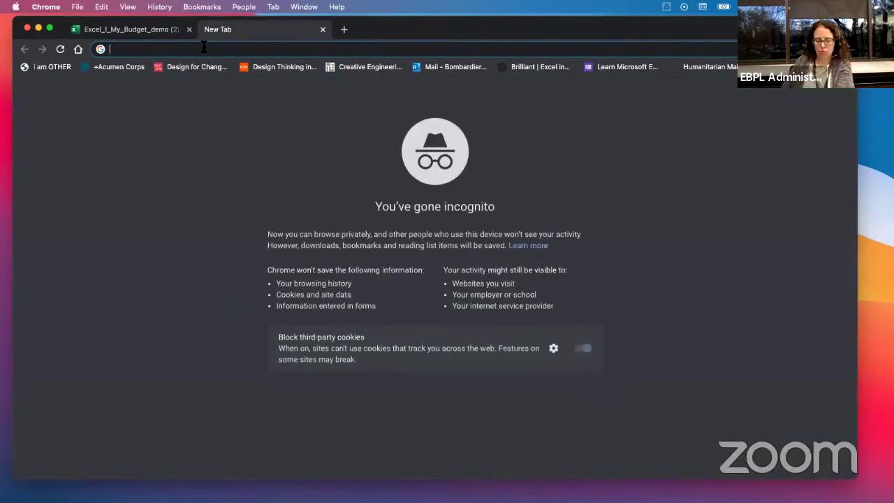
{"action": "key", "text": "super+v"}
{"action": "key", "text": "Return"}
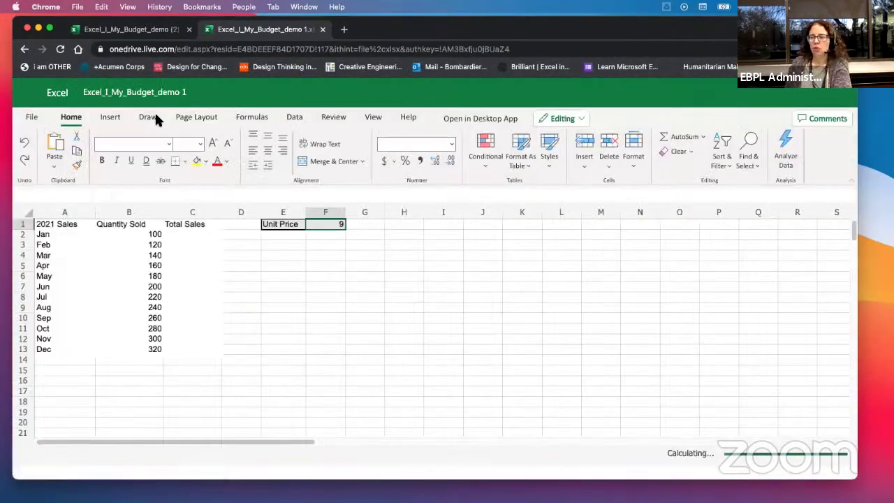
Step: Arrange the windows and bring up the Excel_I_My_Budget_demo 1 workbook, selecting B6
{"action": "left_click", "coordinate": [133, 29]}
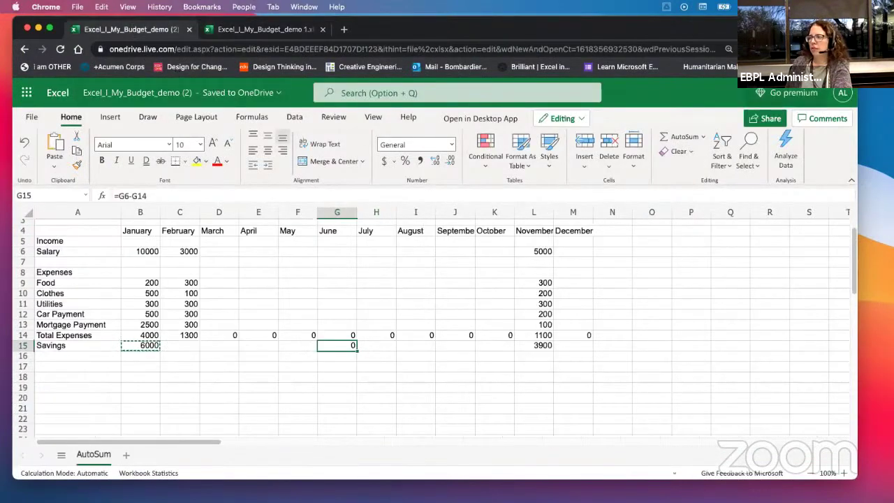
{"action": "left_click_drag", "start_coordinate": [711, 28], "coordinate": [637, 234]}
{"action": "left_click", "coordinate": [603, 139]}
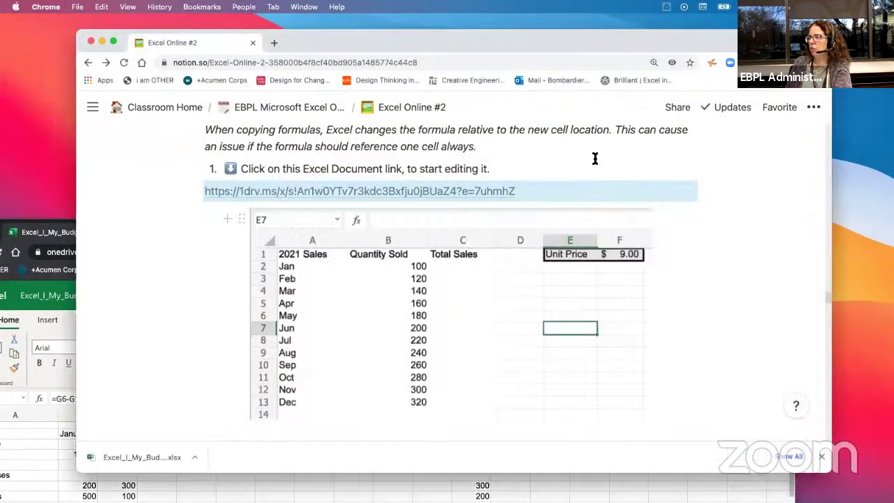
{"action": "scroll", "coordinate": [597, 162], "scroll_direction": "up", "scroll_amount": 3}
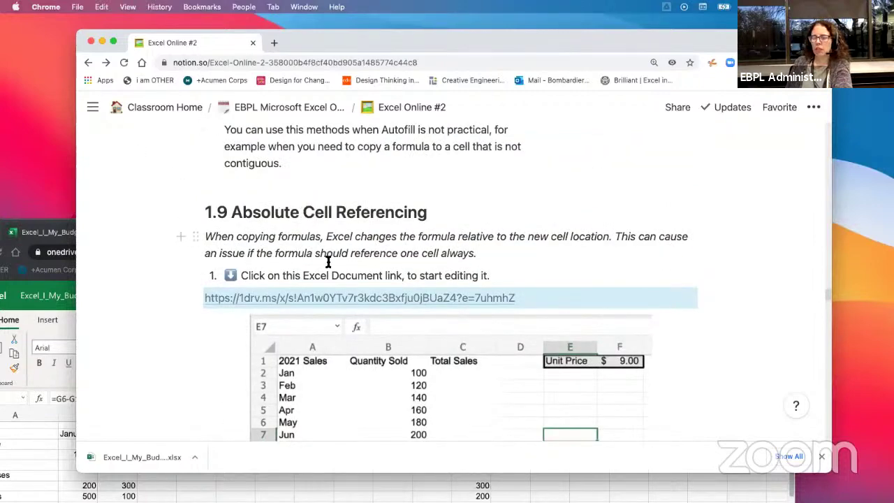
{"action": "scroll", "coordinate": [329, 262], "scroll_direction": "down", "scroll_amount": 3}
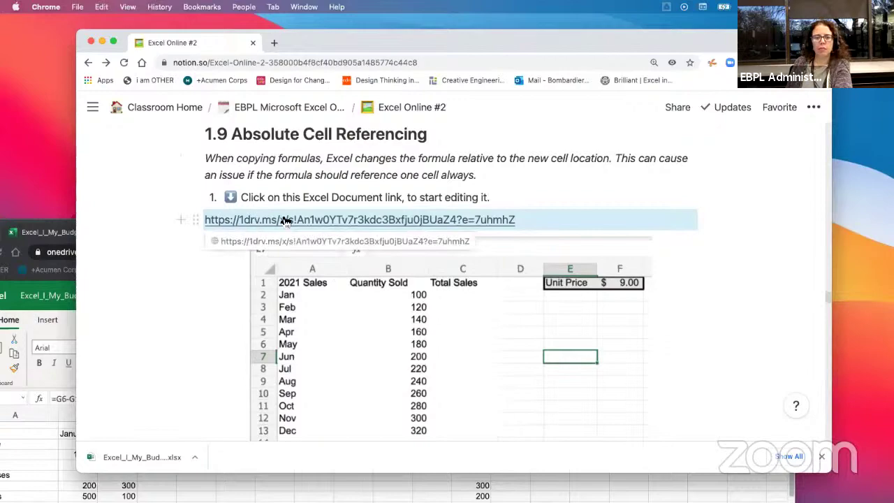
{"action": "left_click", "coordinate": [37, 475]}
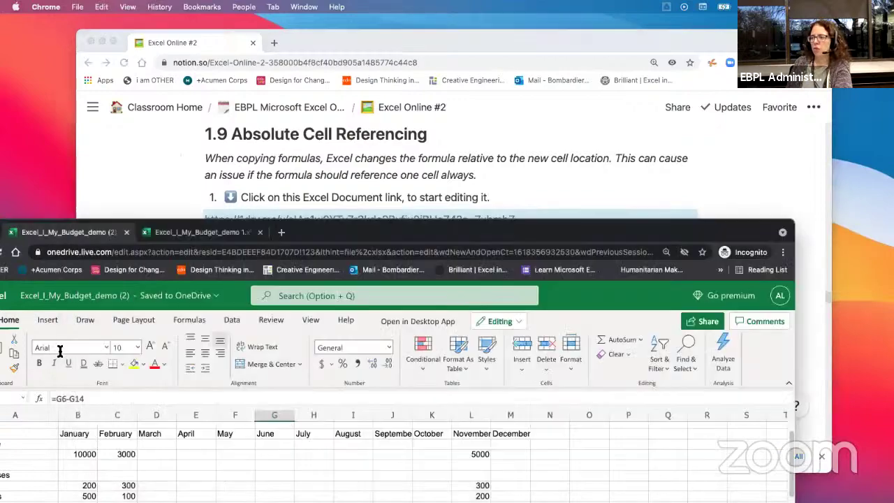
{"action": "left_click_drag", "start_coordinate": [489, 220], "coordinate": [594, 21]}
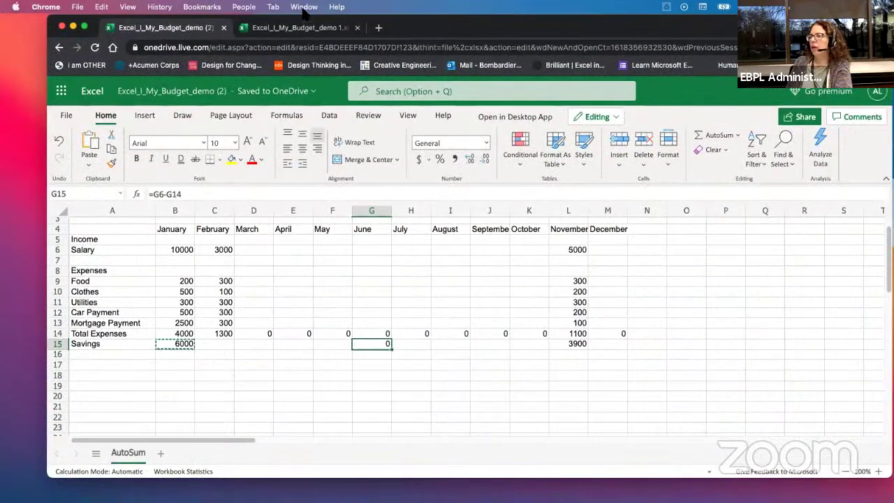
{"action": "left_click", "coordinate": [302, 28]}
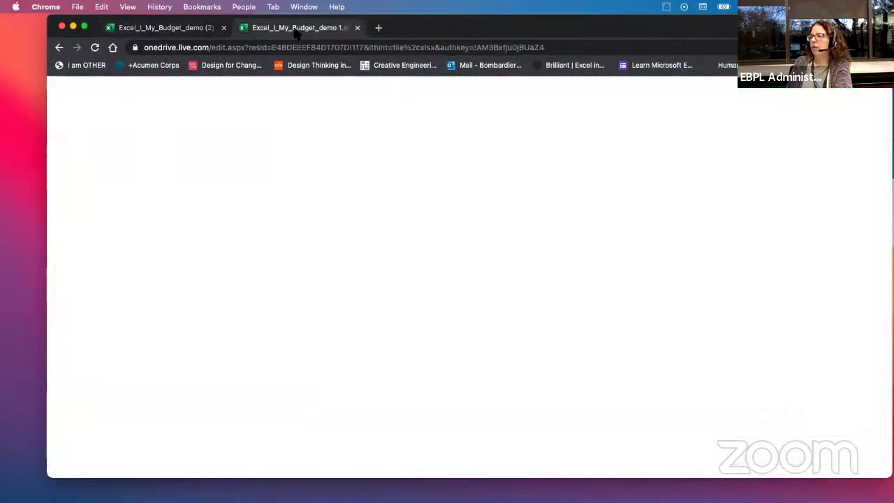
{"action": "left_click", "coordinate": [153, 276]}
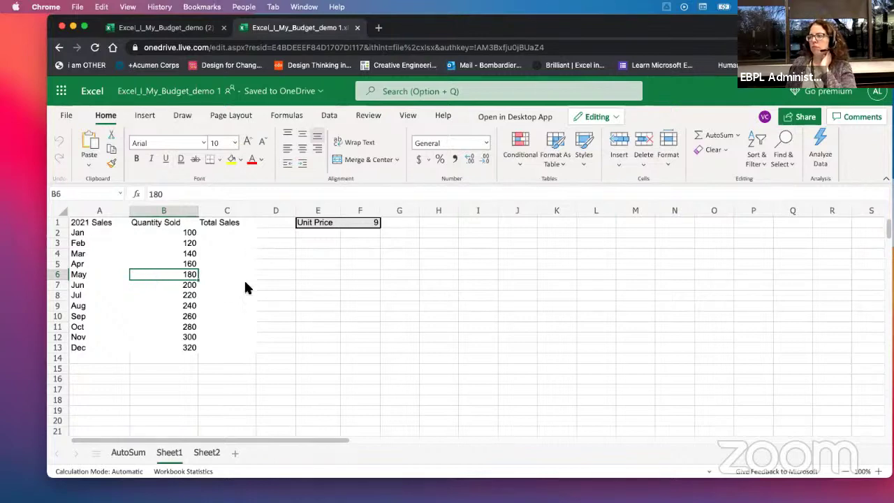
Step: Glance at the Notion lesson, then return to the workbook and select C2
{"action": "left_click", "coordinate": [328, 328]}
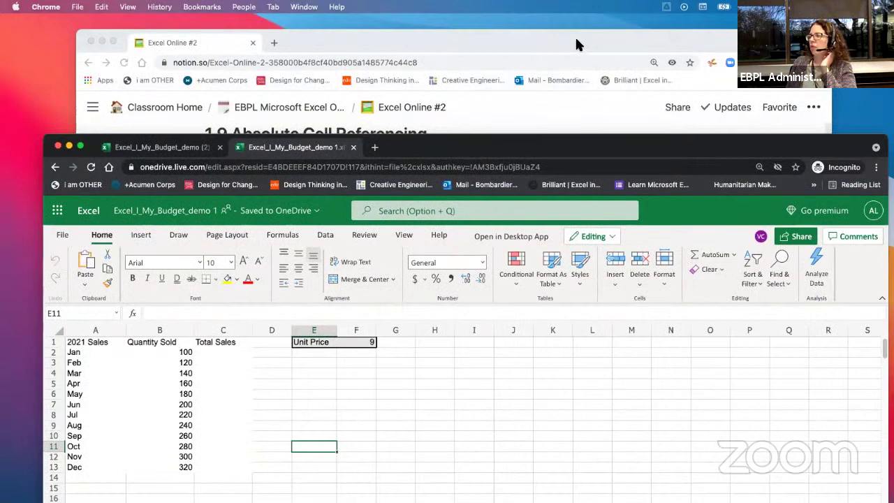
{"action": "left_click", "coordinate": [575, 37]}
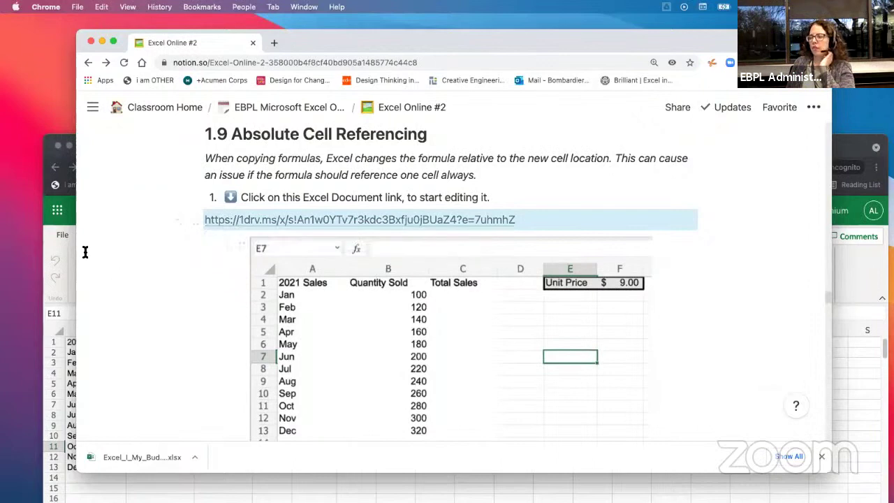
{"action": "left_click", "coordinate": [859, 146]}
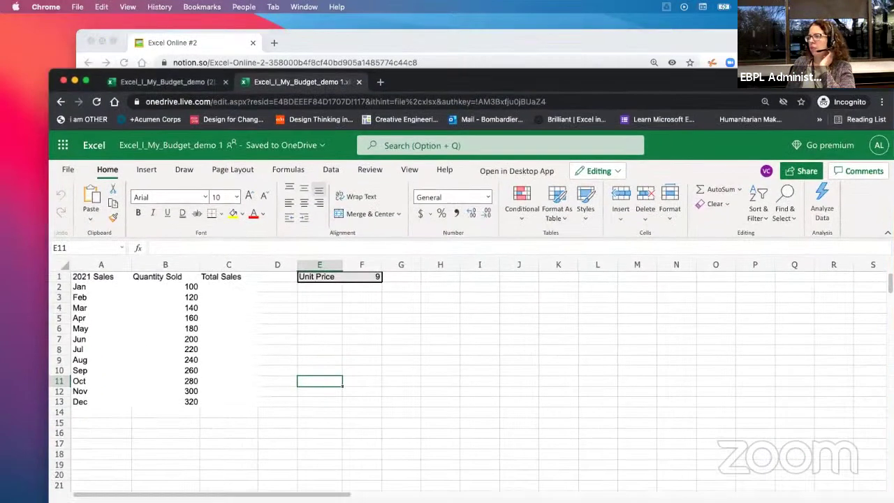
{"action": "left_click", "coordinate": [312, 294]}
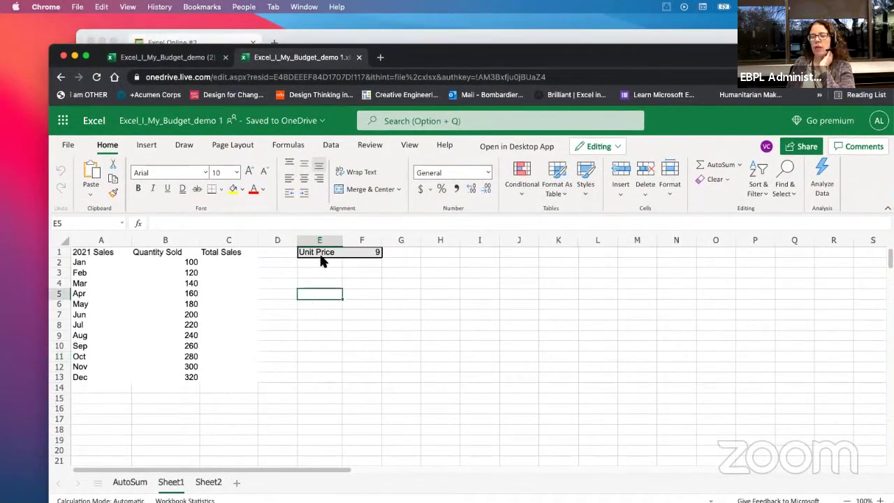
{"action": "left_click", "coordinate": [218, 264]}
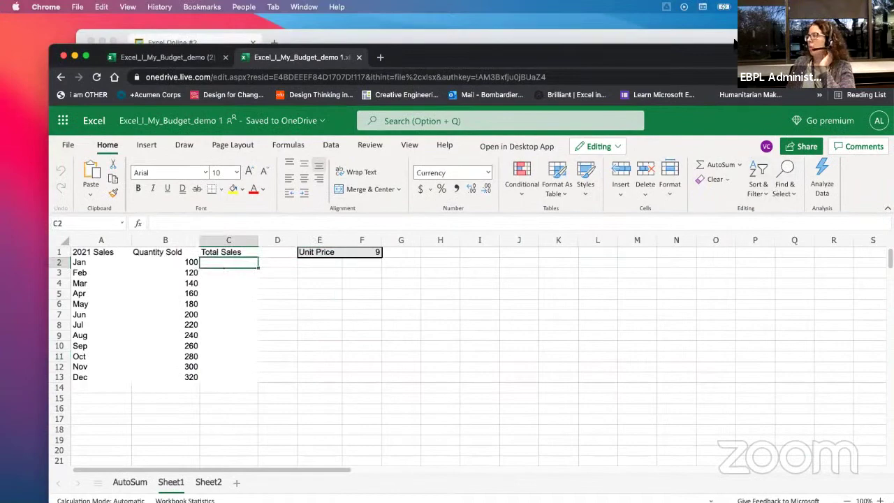
{"action": "left_click_drag", "start_coordinate": [720, 58], "coordinate": [692, 32]}
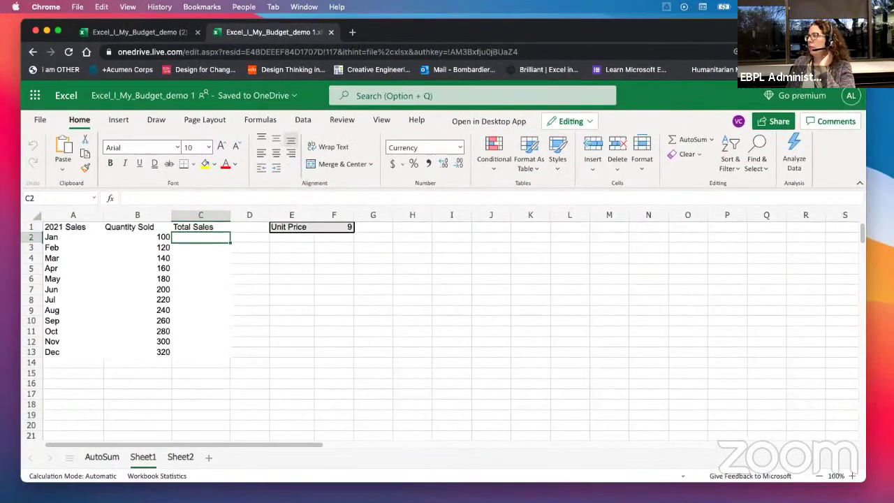
Step: Zoom the browser page in to enlarge the sheet and reselect C2
{"action": "left_click", "coordinate": [856, 52]}
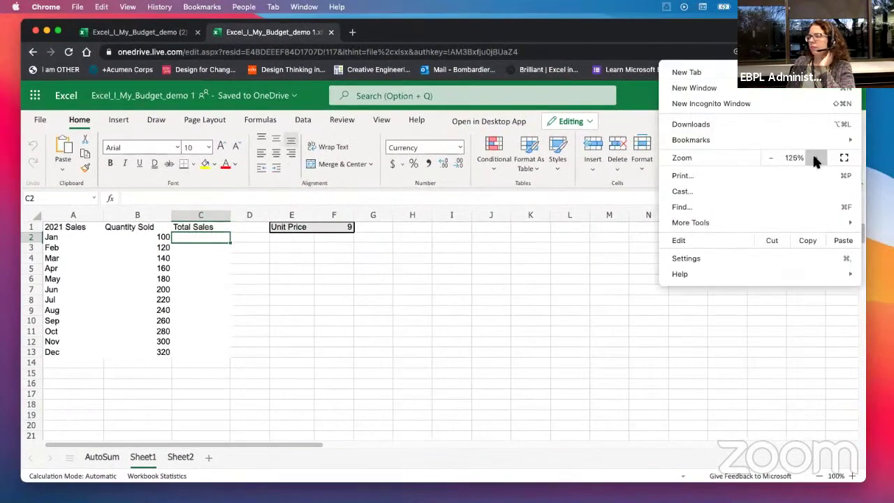
{"action": "left_click", "coordinate": [815, 159]}
{"action": "left_click", "coordinate": [242, 280]}
{"action": "left_click", "coordinate": [223, 271]}
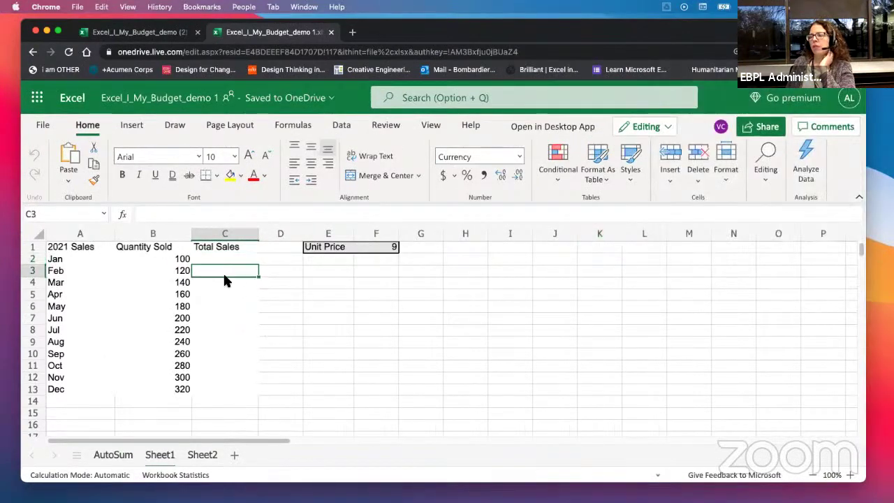
{"action": "left_click", "coordinate": [229, 255]}
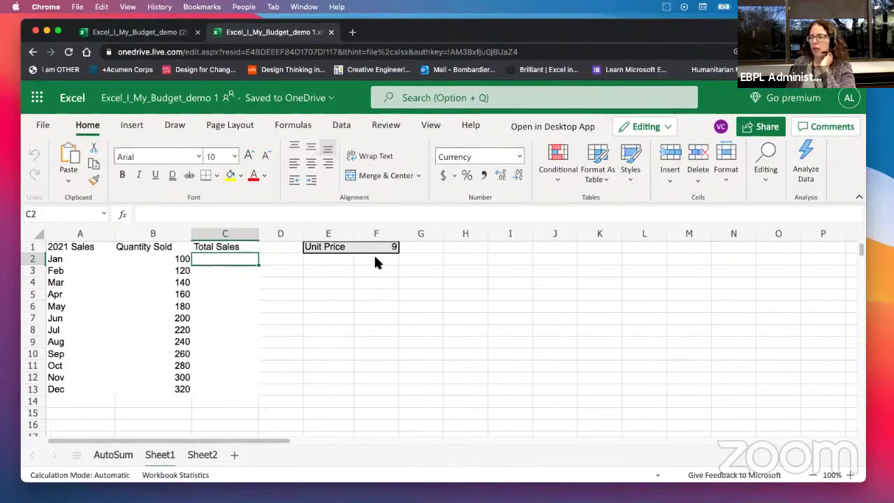
{"action": "left_click", "coordinate": [377, 270]}
{"action": "left_click", "coordinate": [223, 259]}
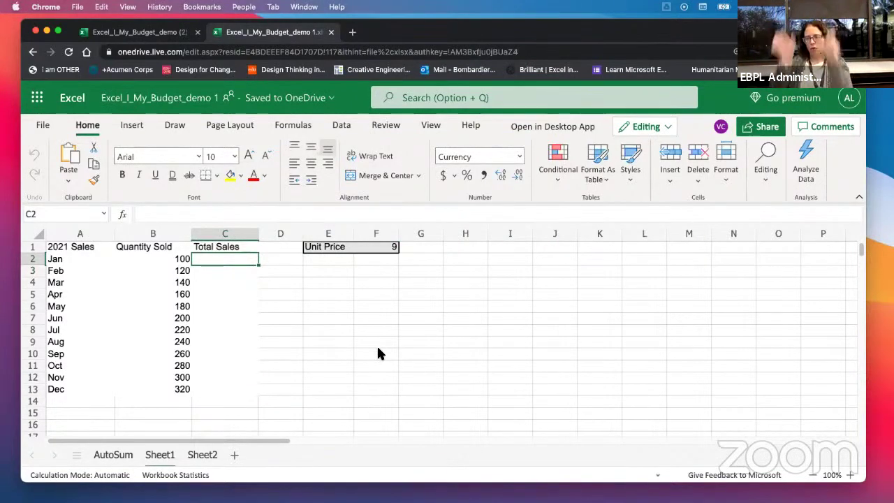
{"action": "left_click", "coordinate": [199, 279]}
{"action": "left_click", "coordinate": [210, 255]}
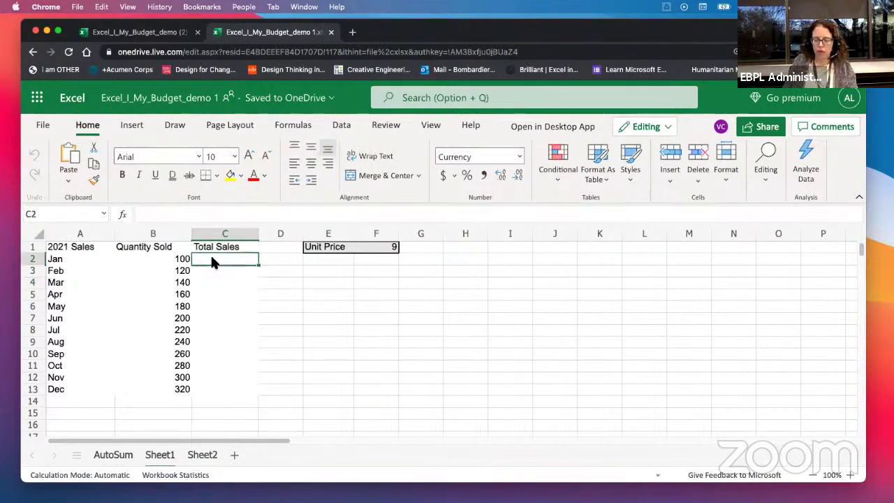
Step: Enter the Total Sales formula =B2*F1 in C2
{"action": "type", "text": "="}
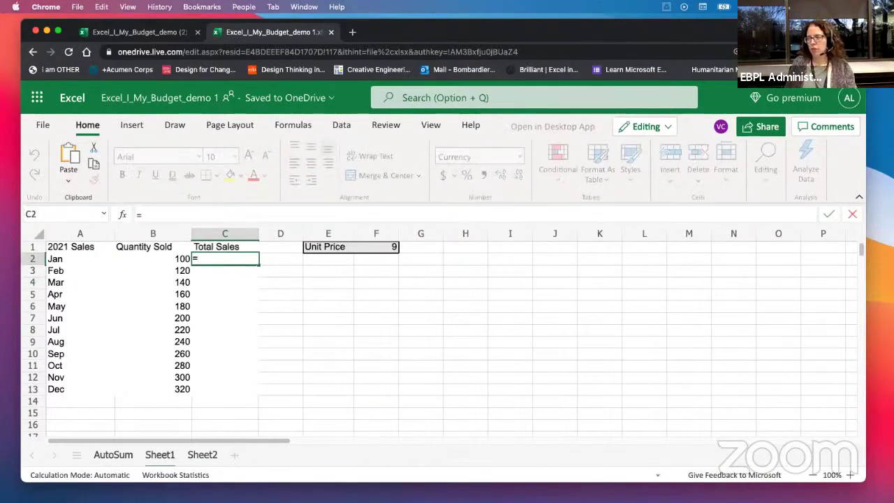
{"action": "left_click", "coordinate": [169, 258]}
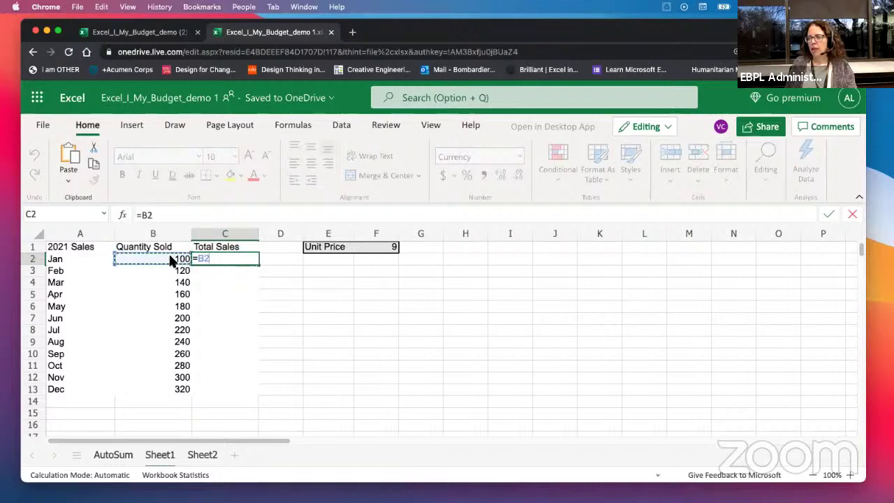
{"action": "type", "text": "*"}
{"action": "left_click", "coordinate": [390, 247]}
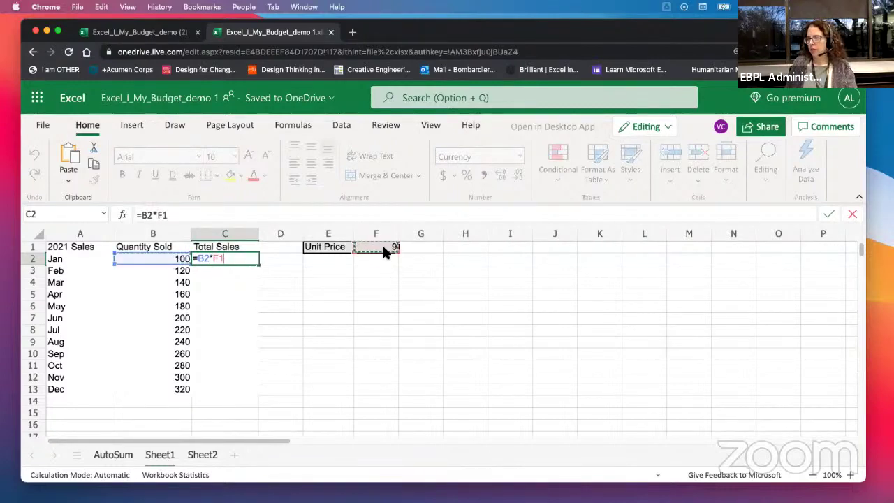
{"action": "key", "text": "Return"}
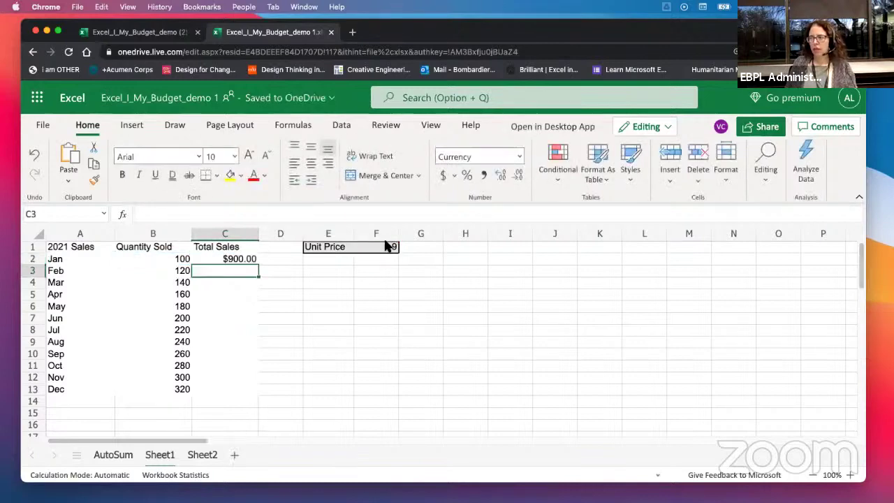
Step: Set C2 to General number format and fill its formula down to C13
{"action": "left_click", "coordinate": [220, 259]}
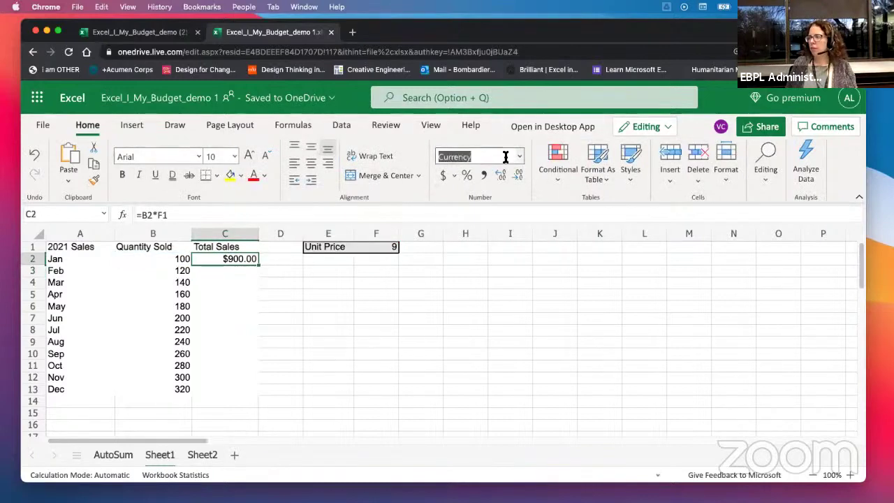
{"action": "left_click", "coordinate": [505, 156]}
{"action": "left_click", "coordinate": [496, 175]}
{"action": "left_click", "coordinate": [260, 295]}
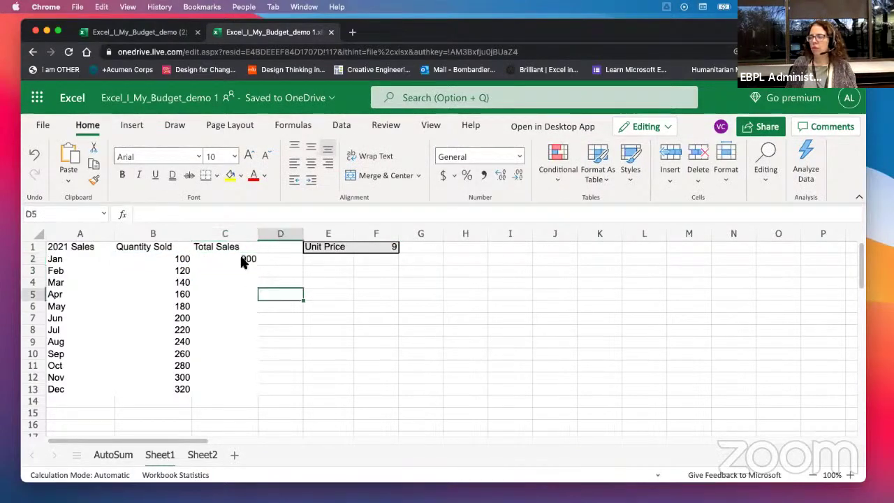
{"action": "left_click", "coordinate": [250, 259]}
{"action": "left_click_drag", "start_coordinate": [259, 265], "coordinate": [250, 392]}
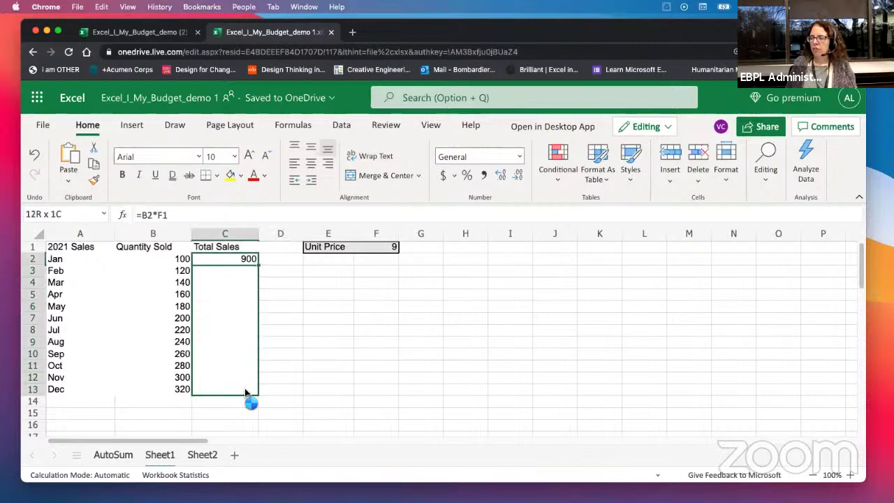
Step: Inspect the shifted formulas in C3 and C7, then open C2's =B2*F1 for editing
{"action": "left_click", "coordinate": [233, 271]}
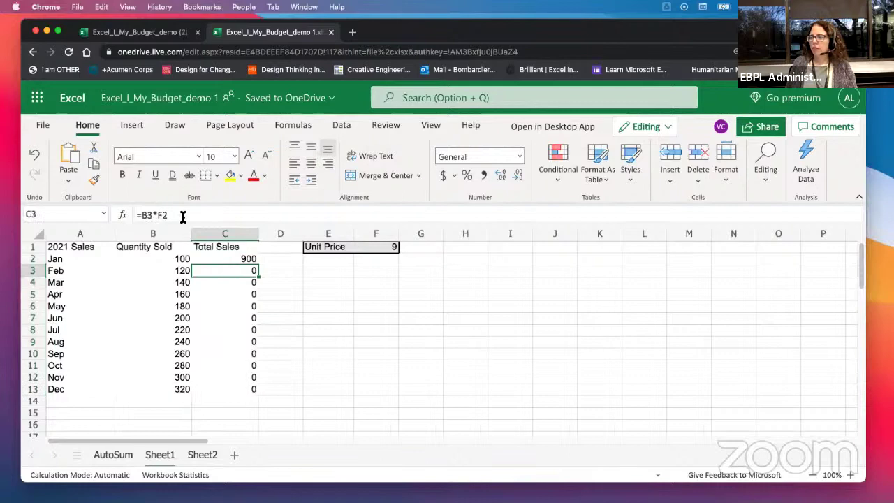
{"action": "left_click", "coordinate": [234, 319]}
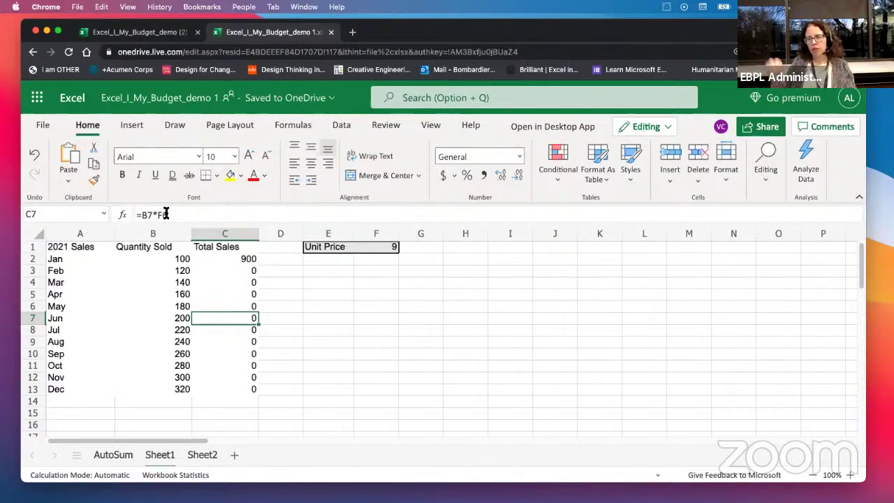
{"action": "left_click", "coordinate": [216, 260]}
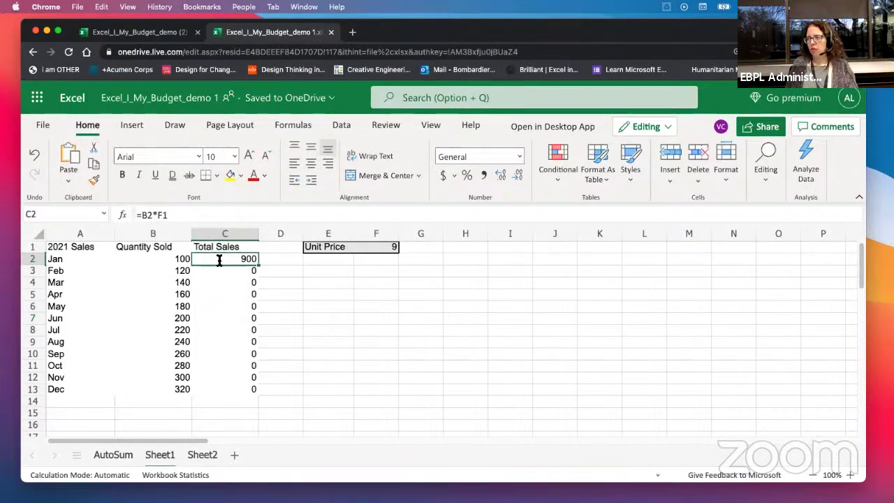
{"action": "double_click", "coordinate": [209, 259]}
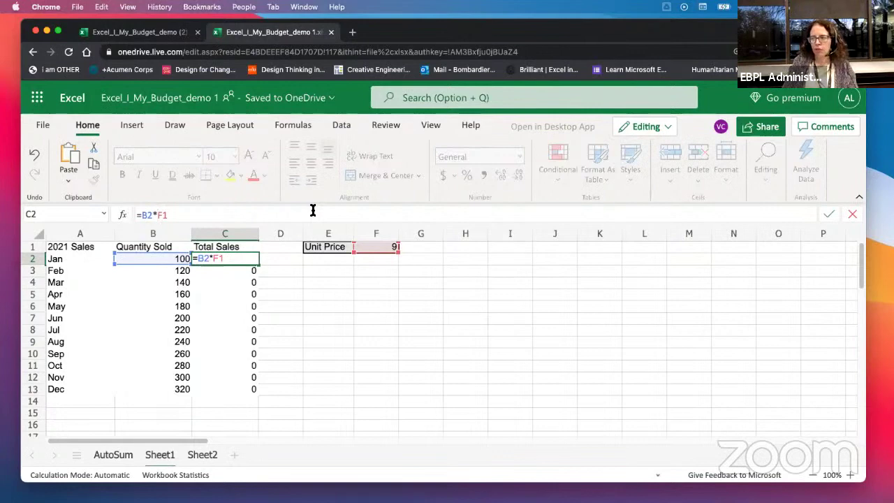
Step: Lock the F1 reference so C2 reads =B2*$F$1, then recheck the formula
{"action": "type", "text": "$"}
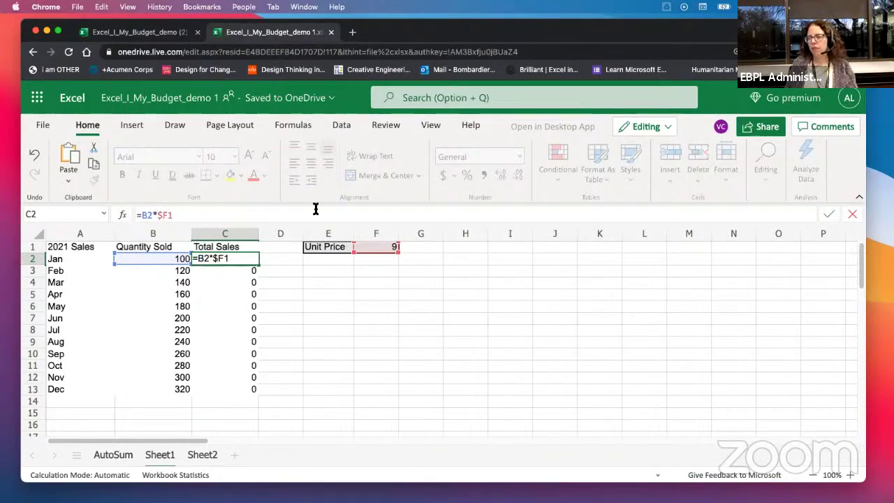
{"action": "left_click", "coordinate": [170, 215]}
{"action": "type", "text": "$"}
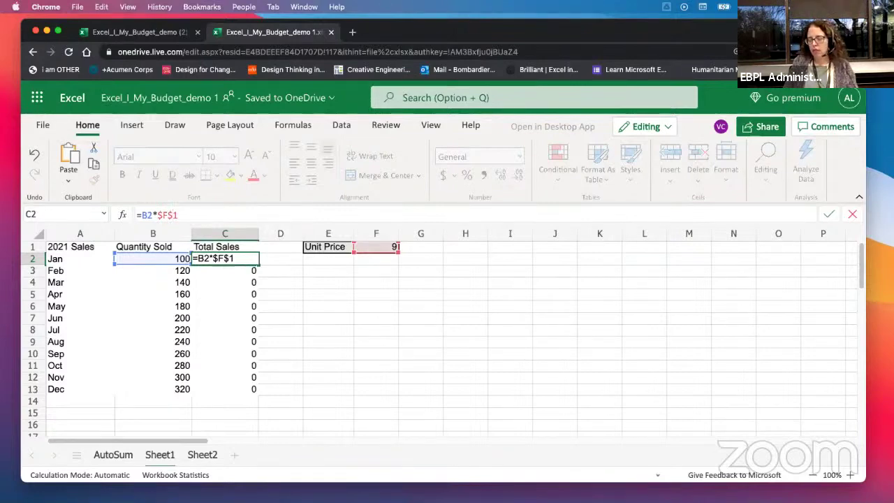
{"action": "key", "text": "Return"}
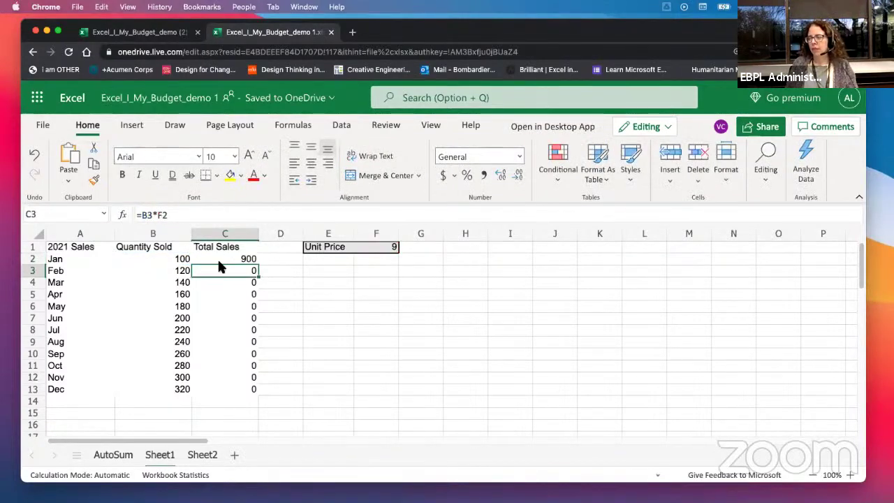
{"action": "left_click", "coordinate": [219, 259]}
{"action": "double_click", "coordinate": [219, 259]}
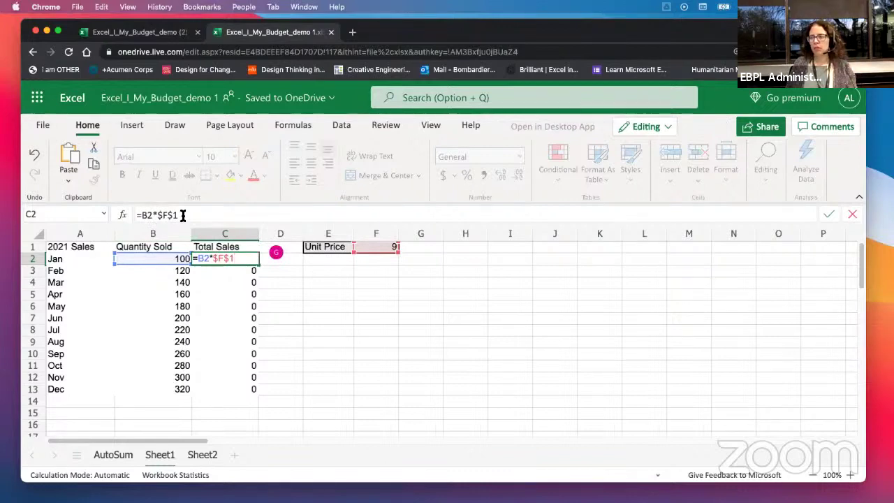
{"action": "left_click_drag", "start_coordinate": [189, 217], "coordinate": [128, 219]}
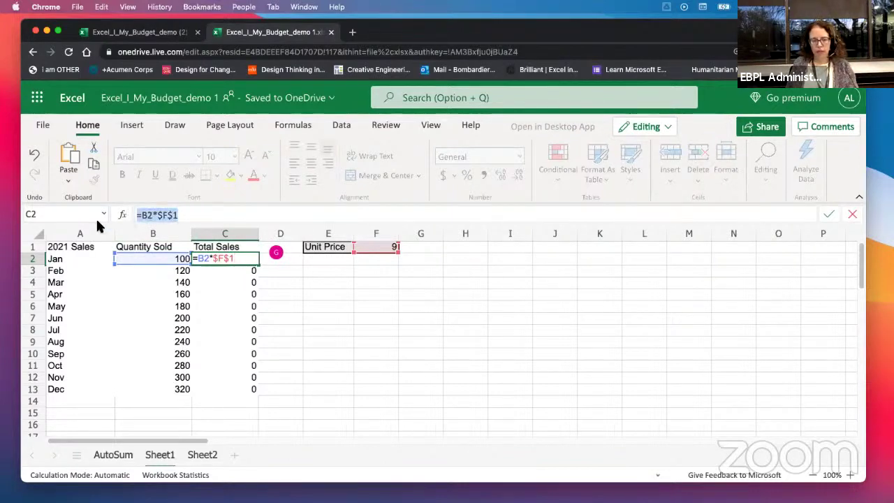
{"action": "key", "text": "super+Tab"}
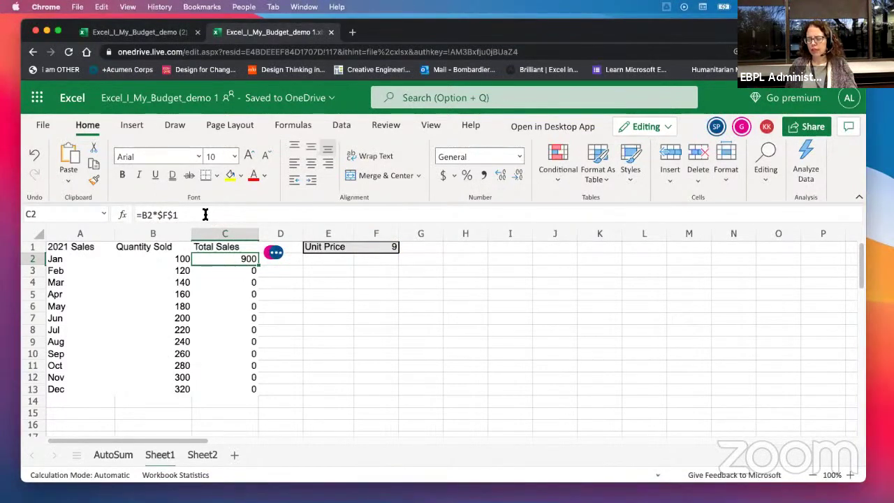
Step: Fill C2's formula down to C13, giving Total Sales from 900 to 2880
{"action": "key", "text": "Down"}
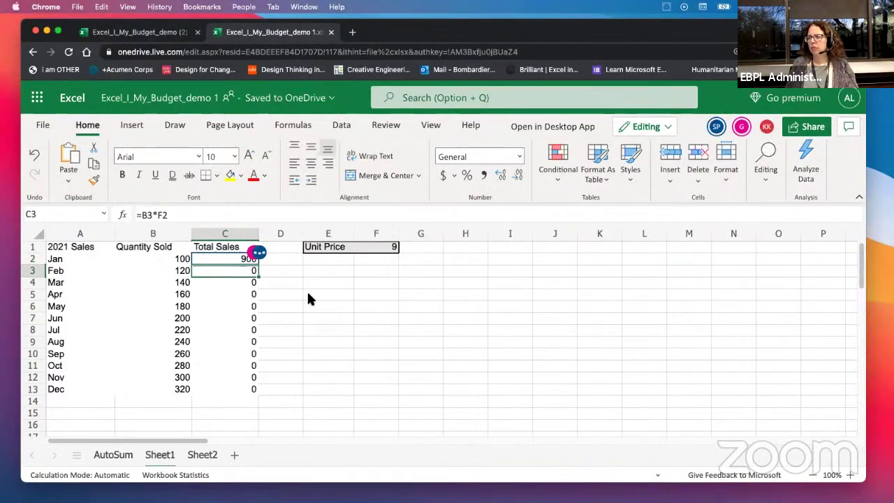
{"action": "left_click", "coordinate": [311, 299]}
{"action": "left_click", "coordinate": [221, 257]}
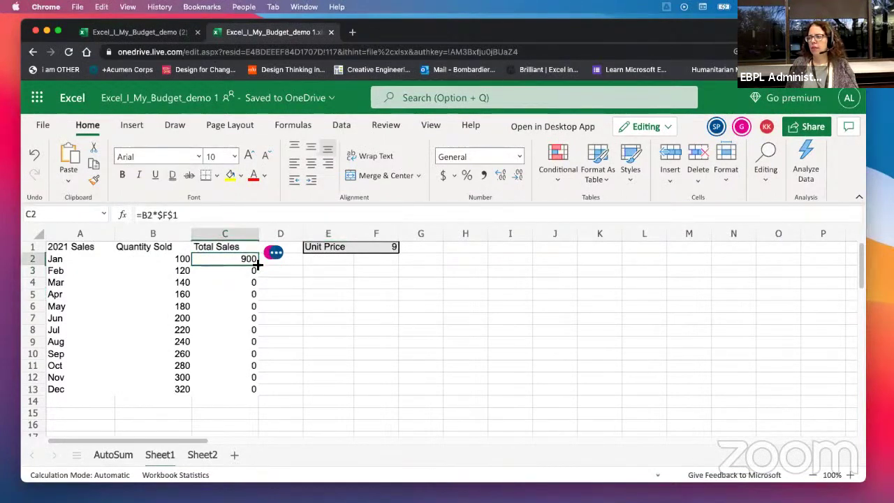
{"action": "left_click_drag", "start_coordinate": [258, 265], "coordinate": [248, 389]}
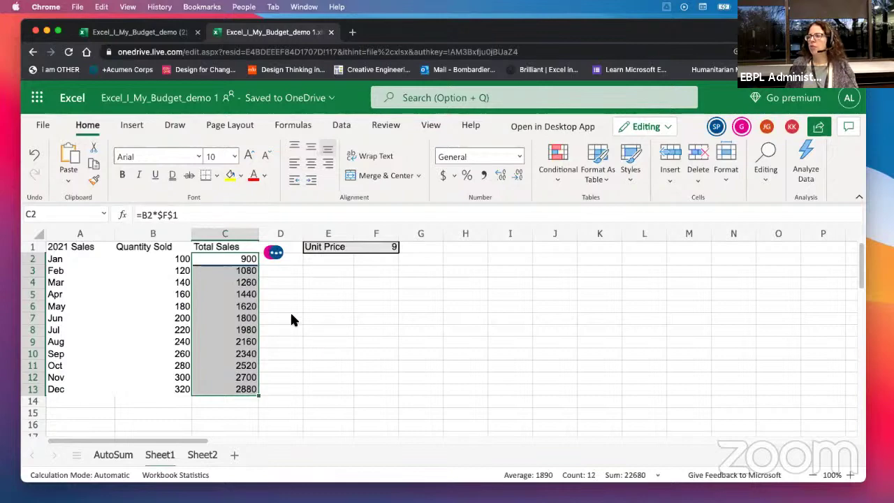
{"action": "left_click", "coordinate": [292, 319]}
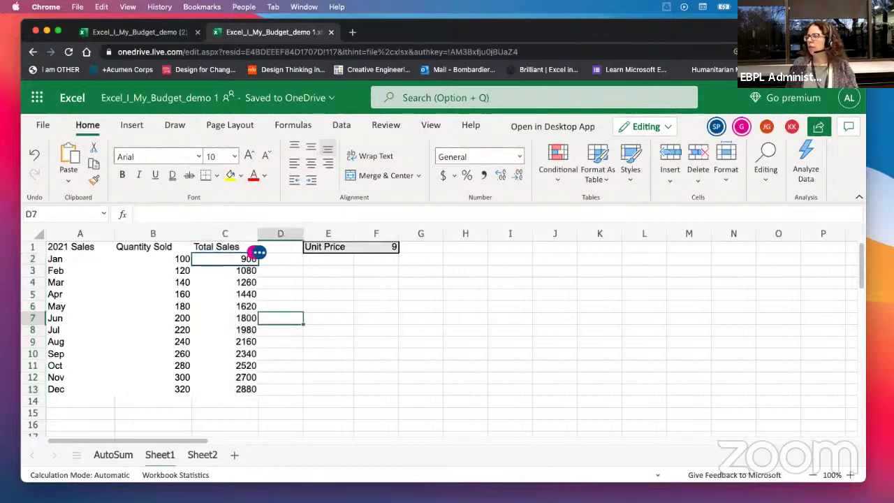
{"action": "left_click_drag", "start_coordinate": [703, 27], "coordinate": [699, 23]}
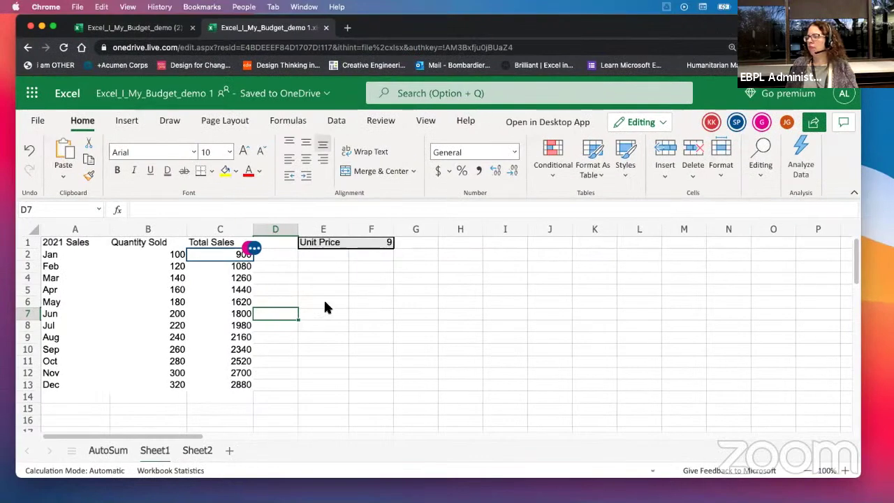
Step: Look at the Save a Copy option in the File menu, then cancel it
{"action": "left_click", "coordinate": [328, 289]}
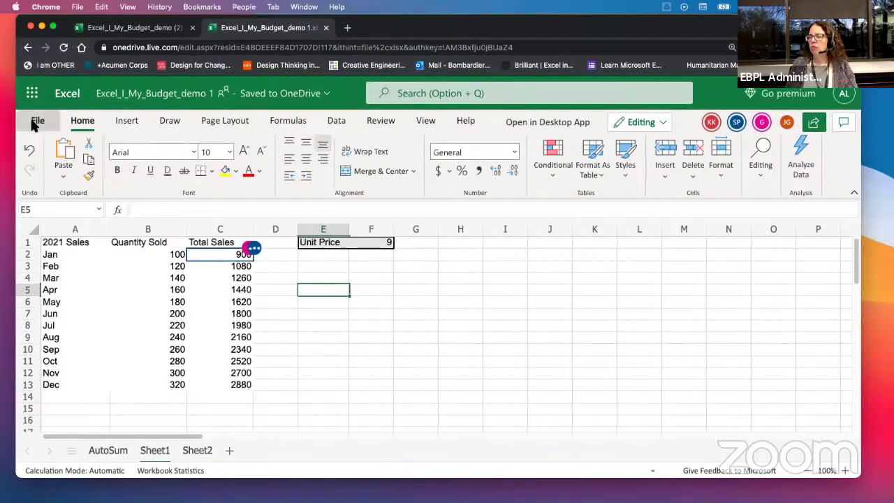
{"action": "left_click", "coordinate": [33, 124]}
{"action": "left_click", "coordinate": [69, 259]}
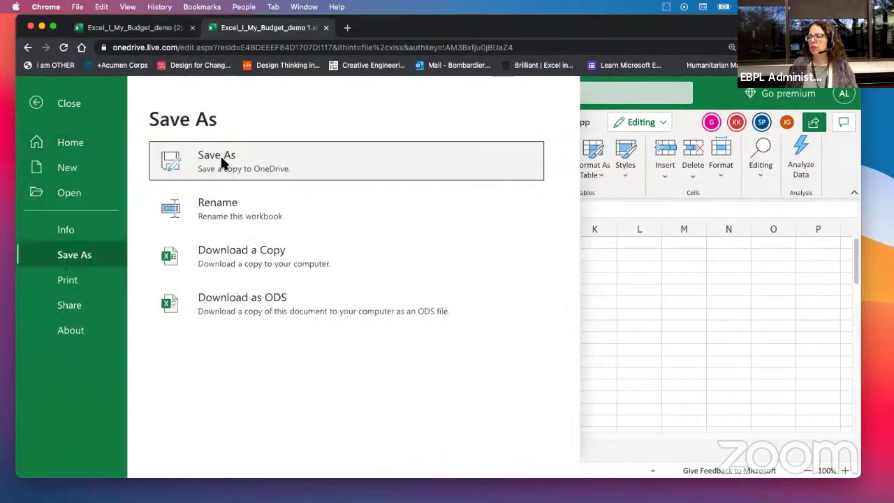
{"action": "left_click", "coordinate": [249, 161]}
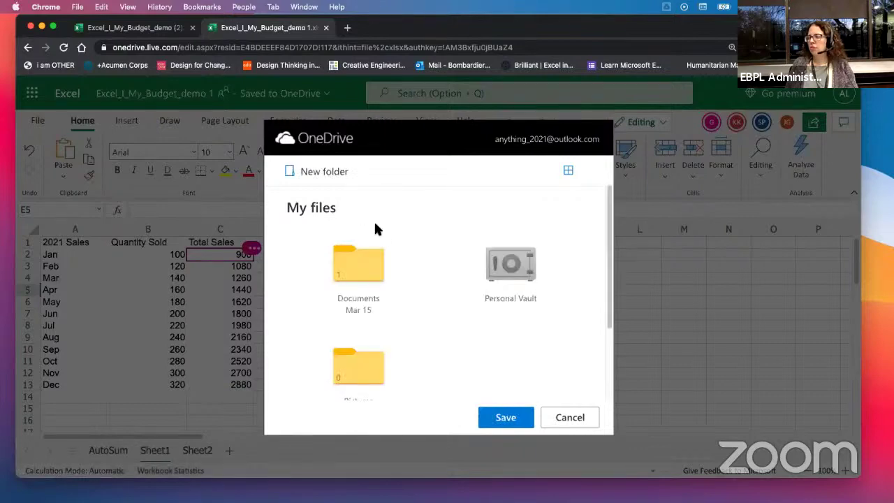
{"action": "left_click", "coordinate": [579, 422]}
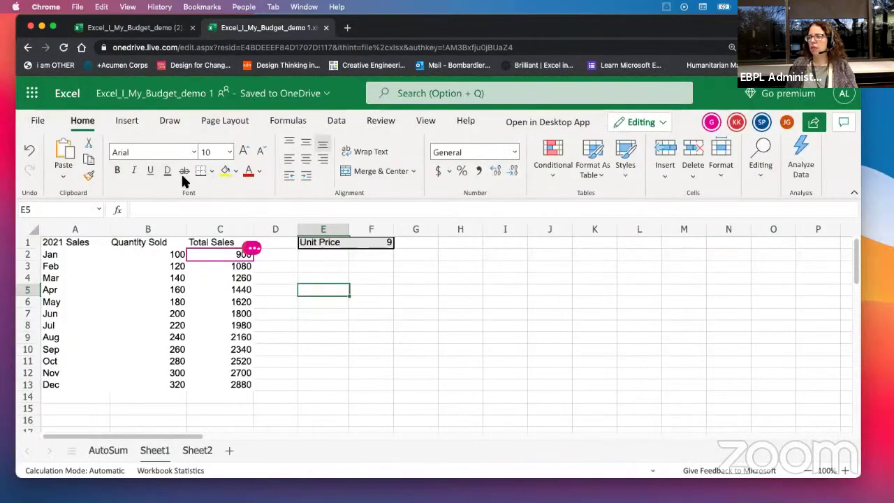
Step: Rename the workbook to 'Excel_I_My_Budget_demo 1.yb' by adding .yb to the name
{"action": "left_click", "coordinate": [128, 101]}
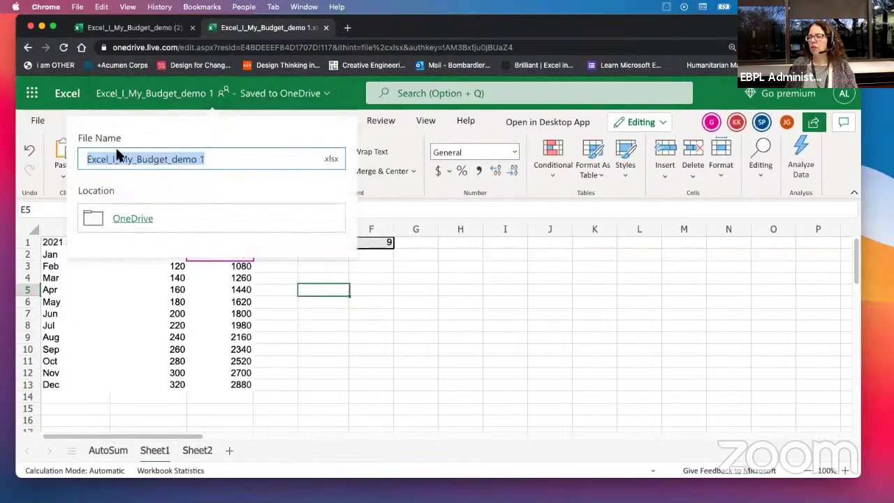
{"action": "left_click", "coordinate": [229, 159]}
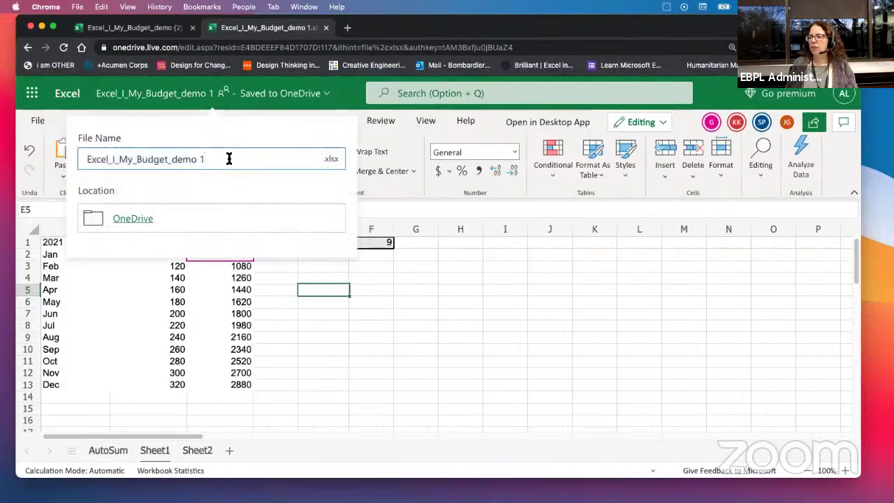
{"action": "key", "text": "Escape"}
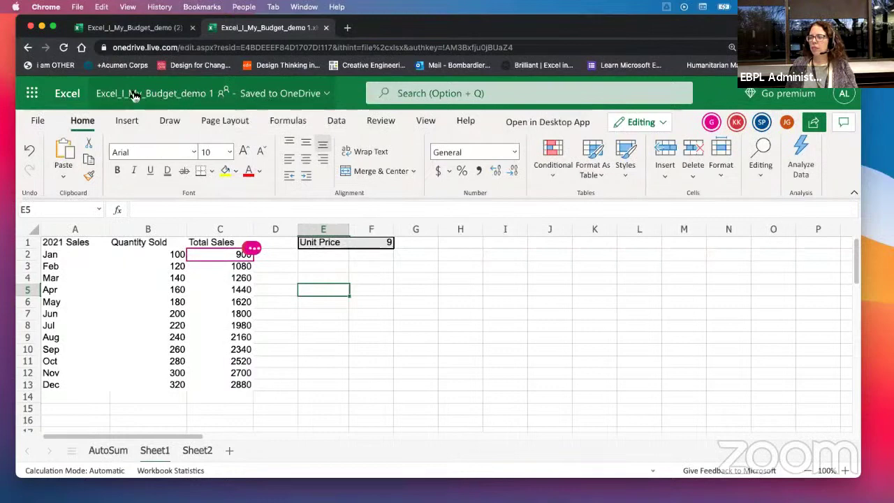
{"action": "left_click", "coordinate": [150, 93]}
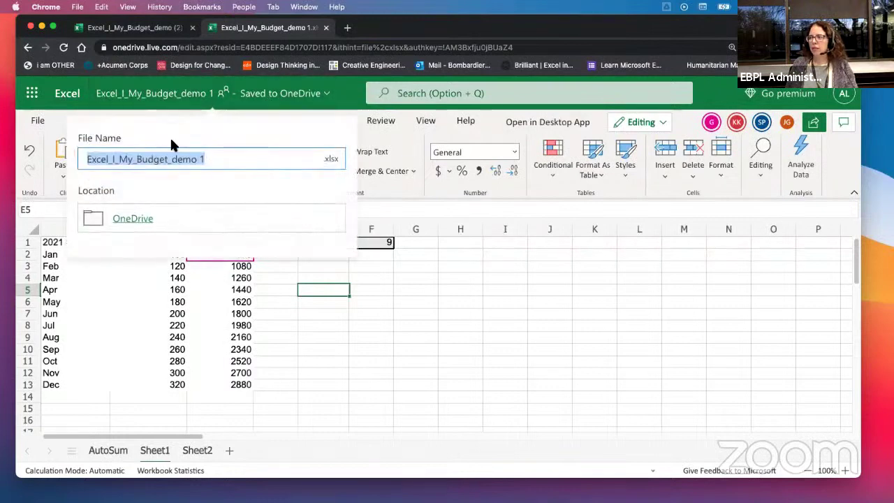
{"action": "left_click", "coordinate": [226, 158]}
{"action": "type", "text": "."}
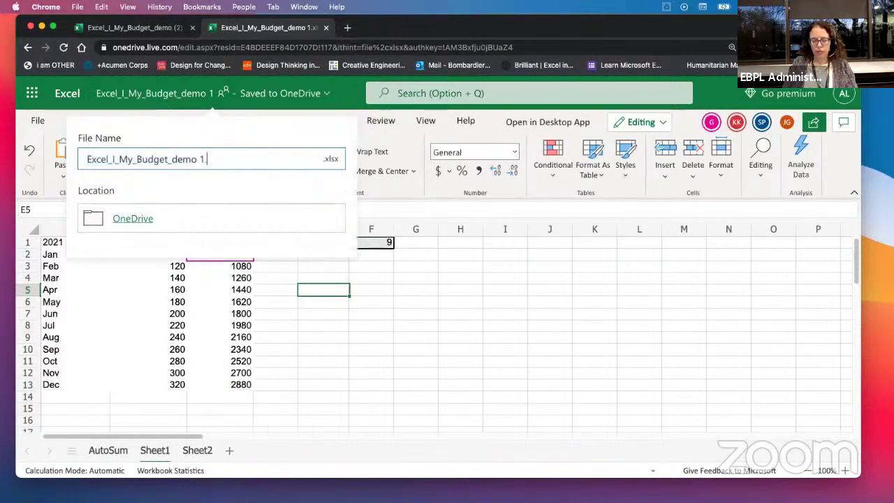
{"action": "type", "text": "yb"}
{"action": "key", "text": "Return"}
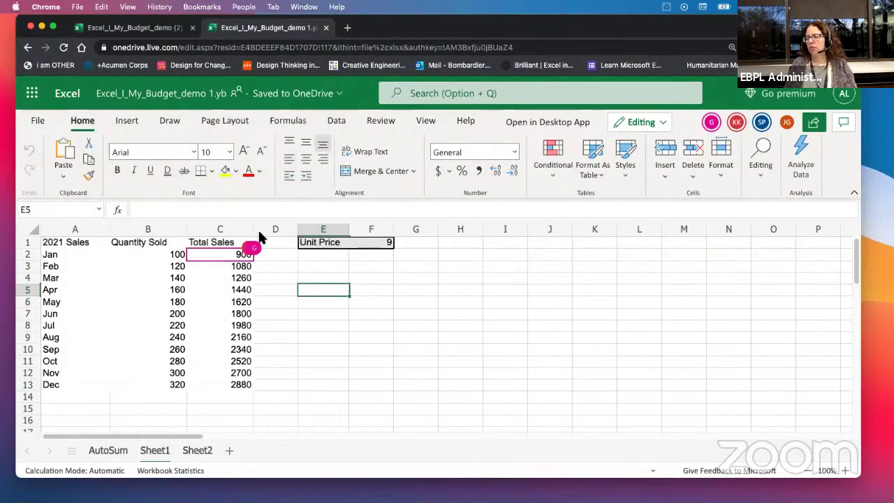
{"action": "left_click", "coordinate": [409, 354]}
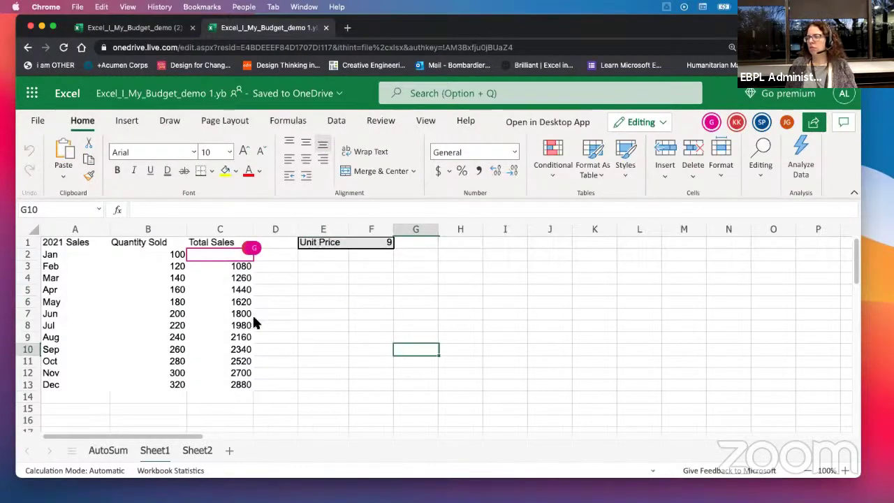
{"action": "left_click", "coordinate": [206, 279]}
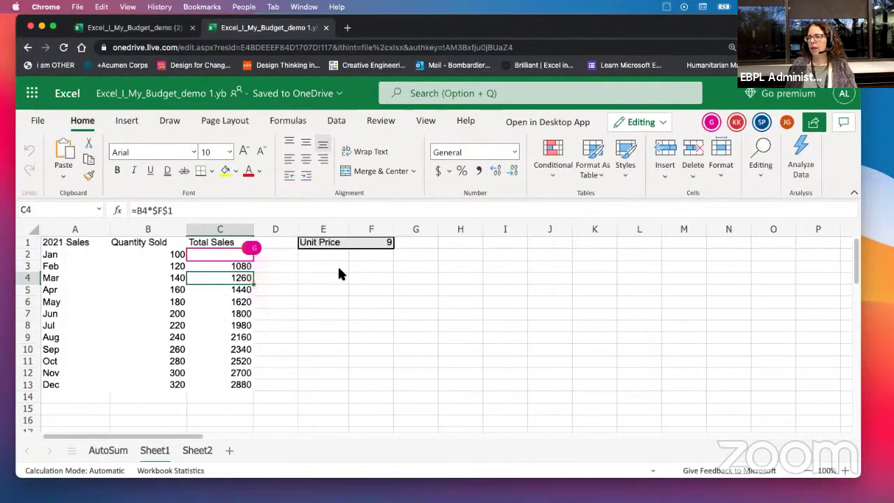
{"action": "left_click", "coordinate": [328, 303]}
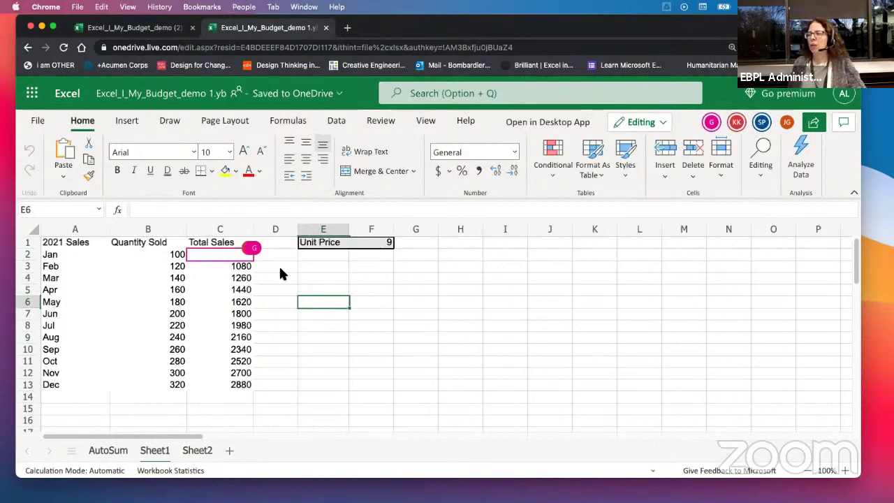
{"action": "left_click", "coordinate": [196, 103]}
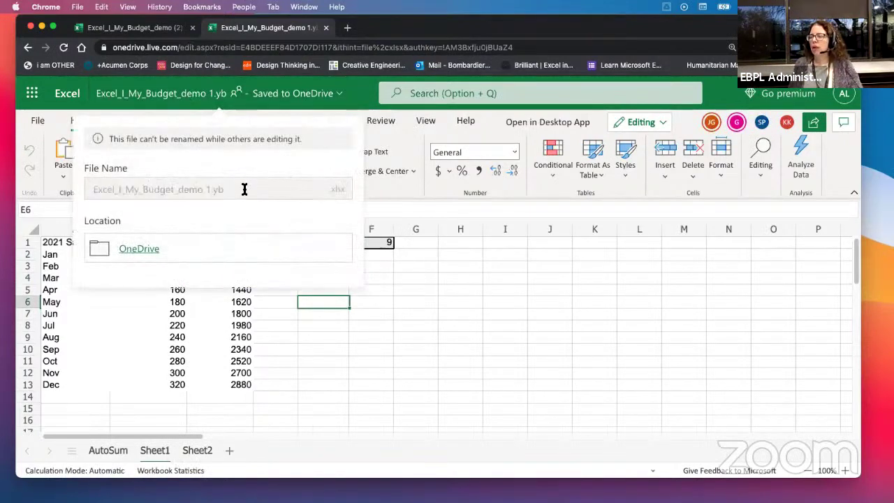
{"action": "left_click", "coordinate": [350, 353]}
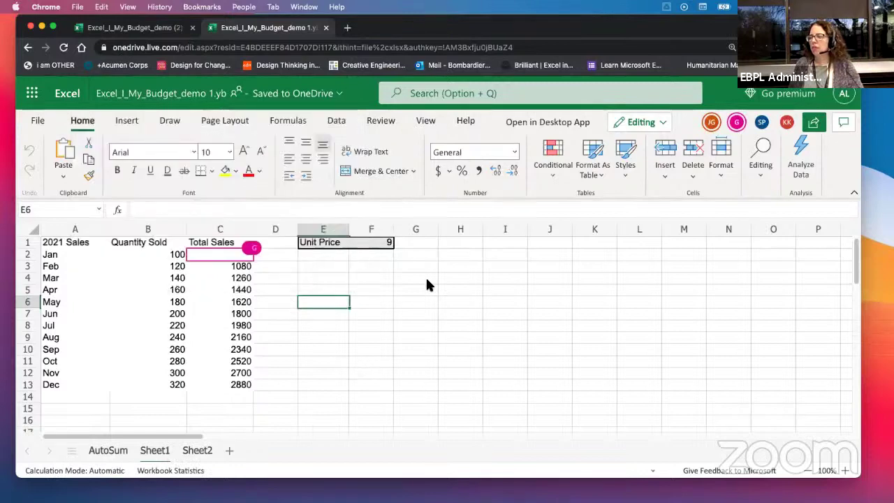
{"action": "left_click", "coordinate": [448, 316]}
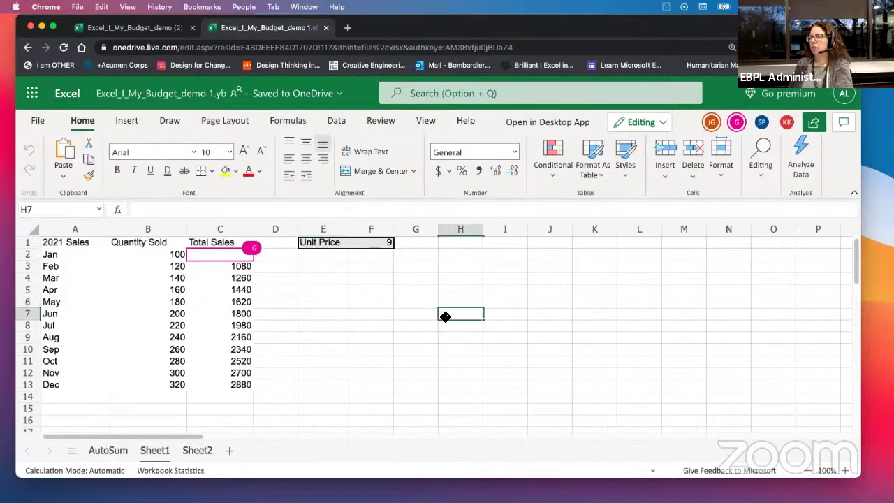
{"action": "scroll", "coordinate": [438, 315], "scroll_direction": "down", "scroll_amount": 2}
{"action": "scroll", "coordinate": [441, 316], "scroll_direction": "up", "scroll_amount": 2}
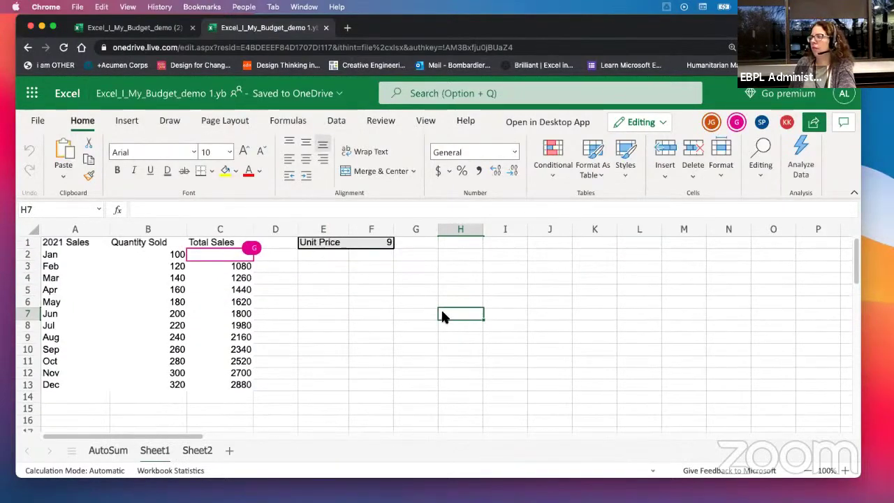
{"action": "left_click", "coordinate": [29, 121]}
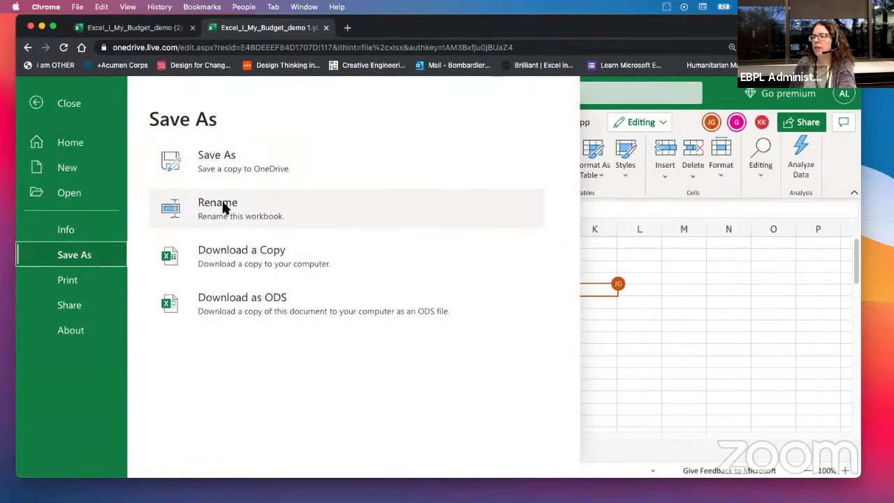
{"action": "left_click", "coordinate": [217, 165]}
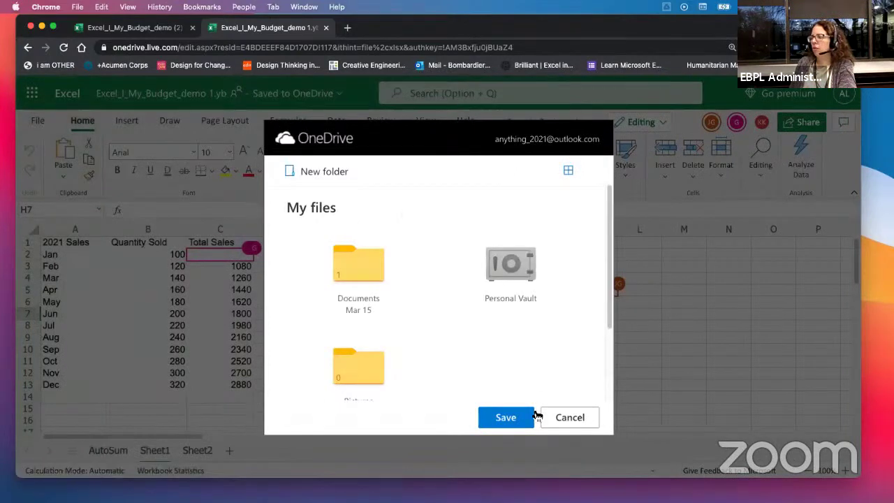
{"action": "left_click", "coordinate": [575, 419]}
{"action": "left_click", "coordinate": [324, 337]}
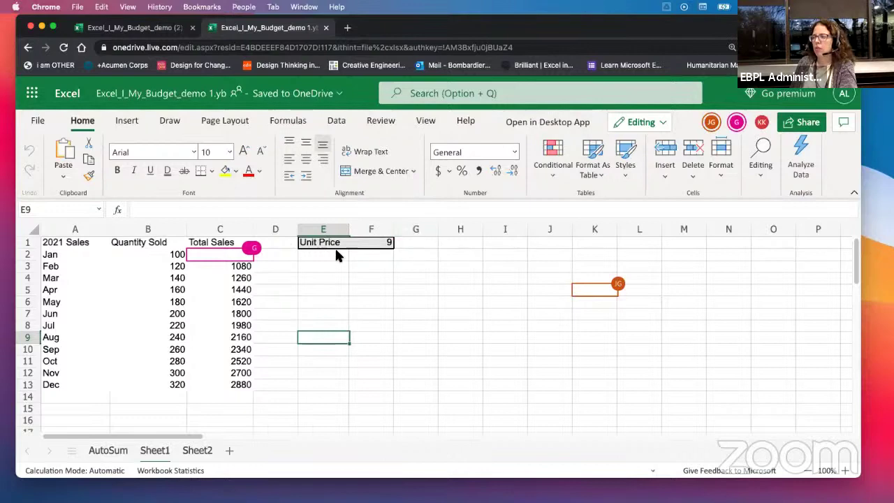
Step: Apply Currency format to the Unit Price in F1 and the Feb–Dec totals
{"action": "left_click", "coordinate": [365, 243]}
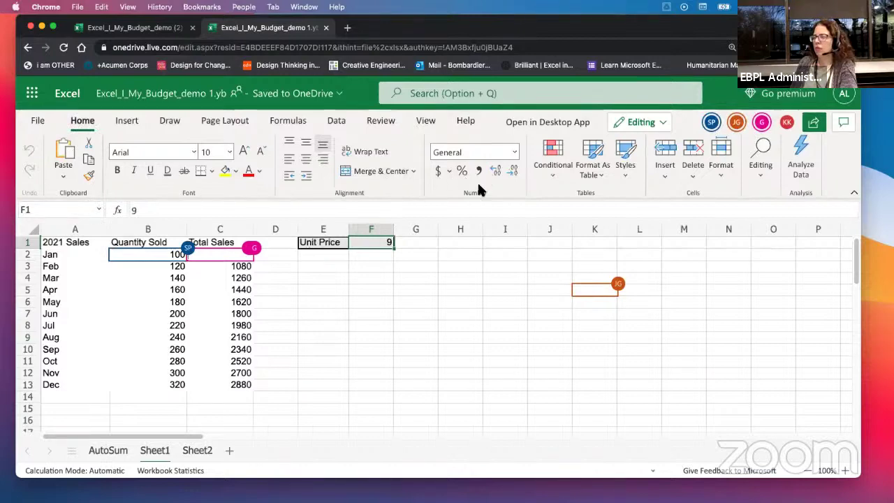
{"action": "left_click", "coordinate": [514, 153]}
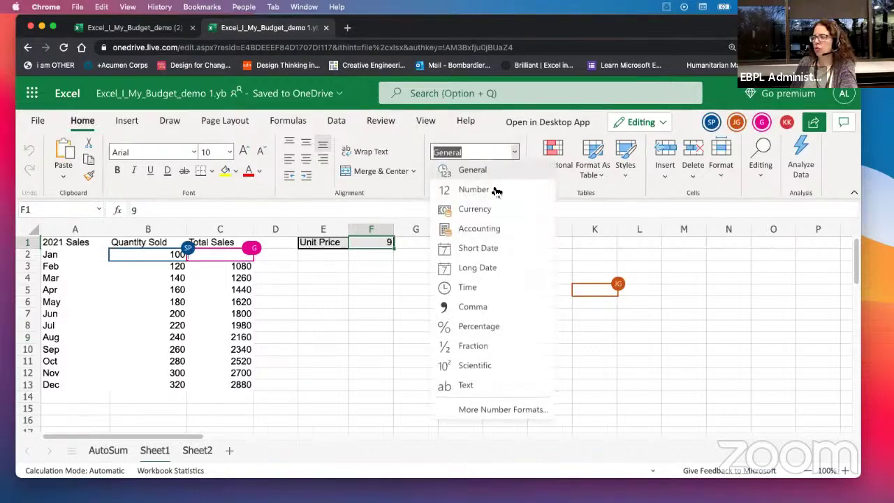
{"action": "left_click", "coordinate": [476, 207]}
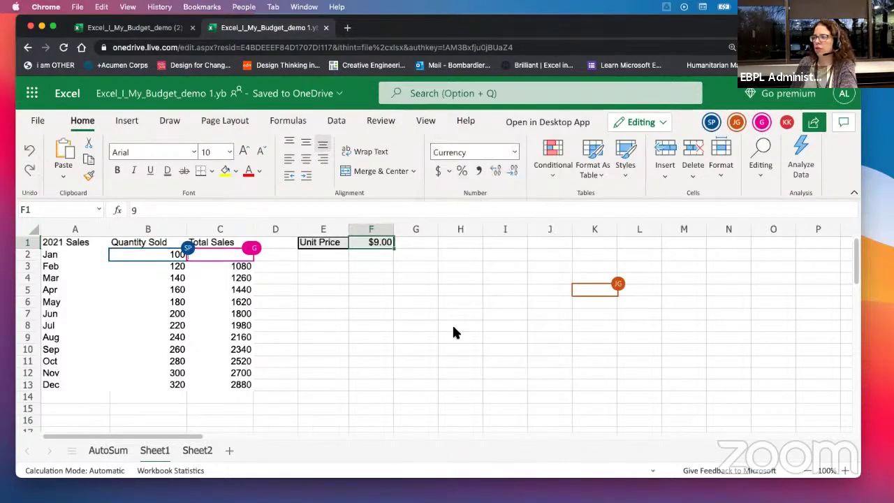
{"action": "left_click_drag", "start_coordinate": [239, 266], "coordinate": [242, 385]}
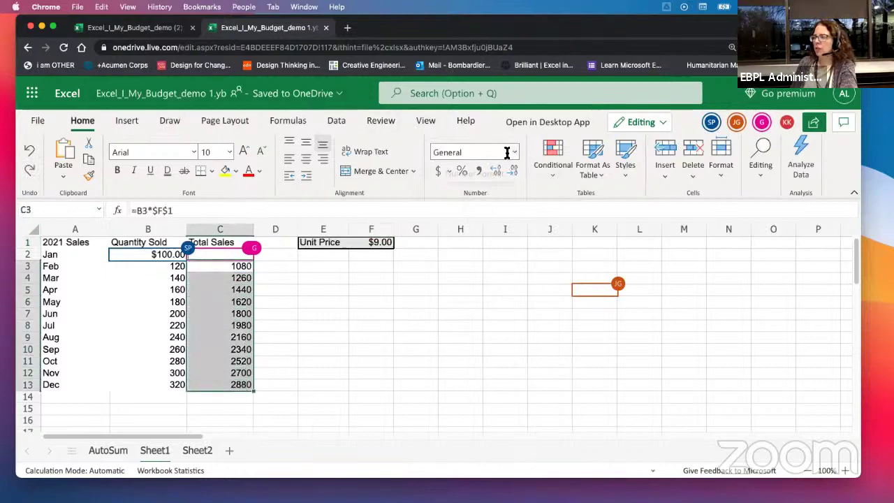
{"action": "left_click", "coordinate": [510, 153]}
{"action": "left_click", "coordinate": [467, 209]}
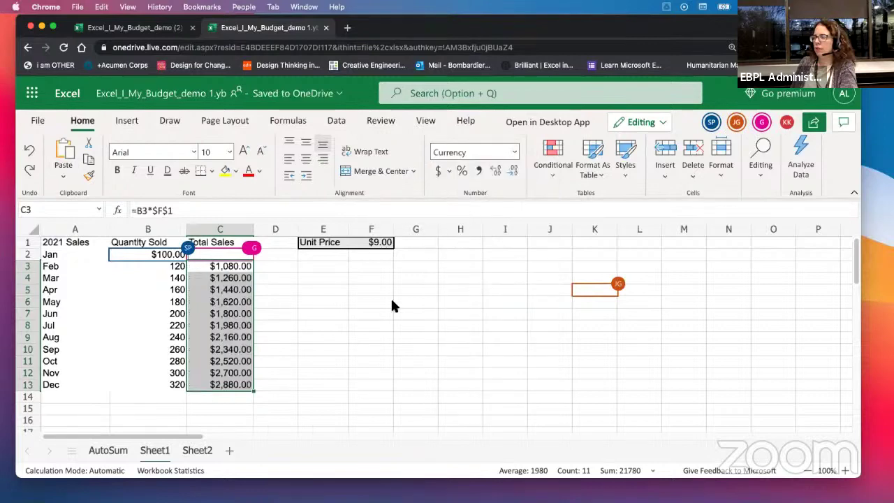
{"action": "left_click", "coordinate": [344, 311]}
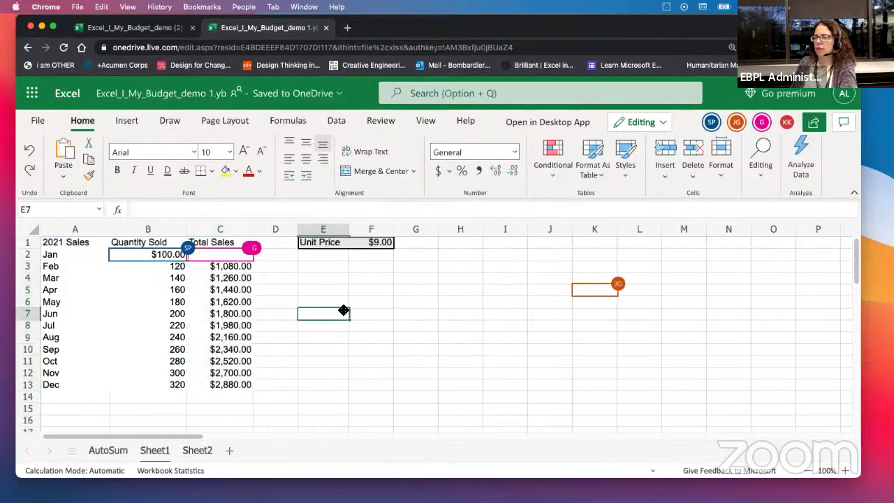
Step: Reduce F1's decimal places so the Unit Price shows as $9
{"action": "left_click", "coordinate": [385, 244]}
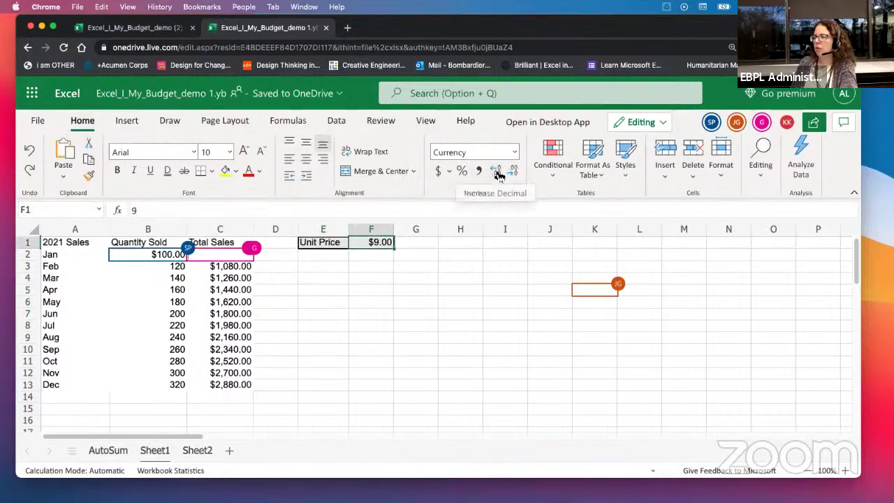
{"action": "left_click", "coordinate": [496, 173]}
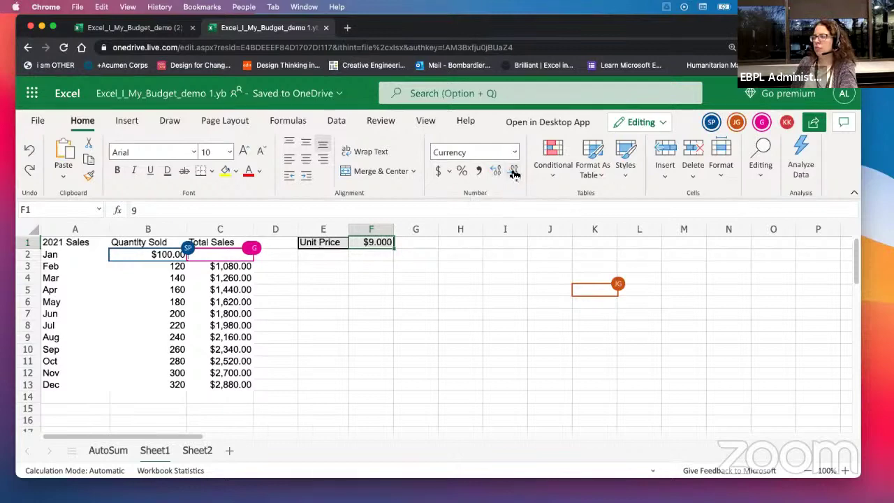
{"action": "left_click", "coordinate": [512, 173]}
{"action": "left_click", "coordinate": [513, 173]}
{"action": "left_click", "coordinate": [513, 173]}
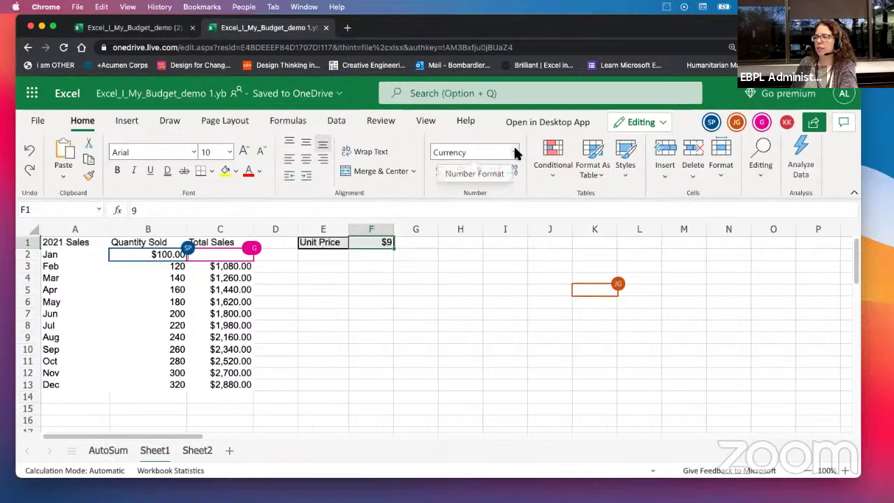
{"action": "left_click", "coordinate": [515, 152]}
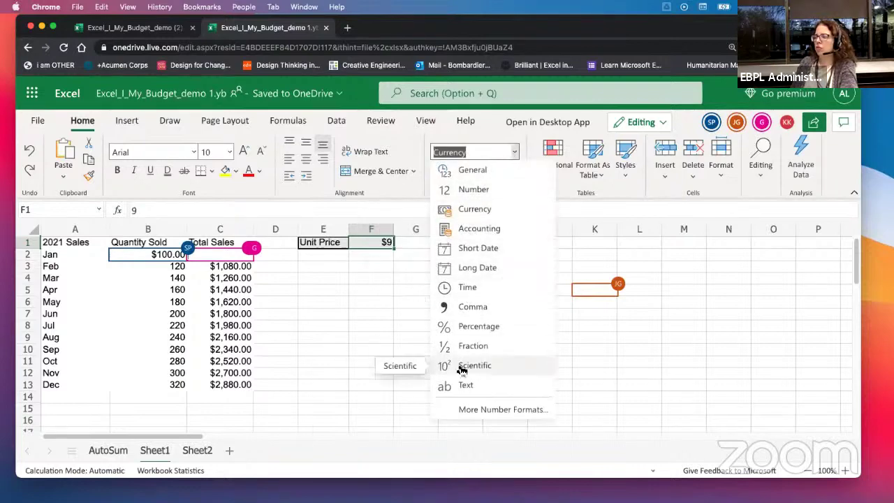
{"action": "left_click", "coordinate": [333, 319]}
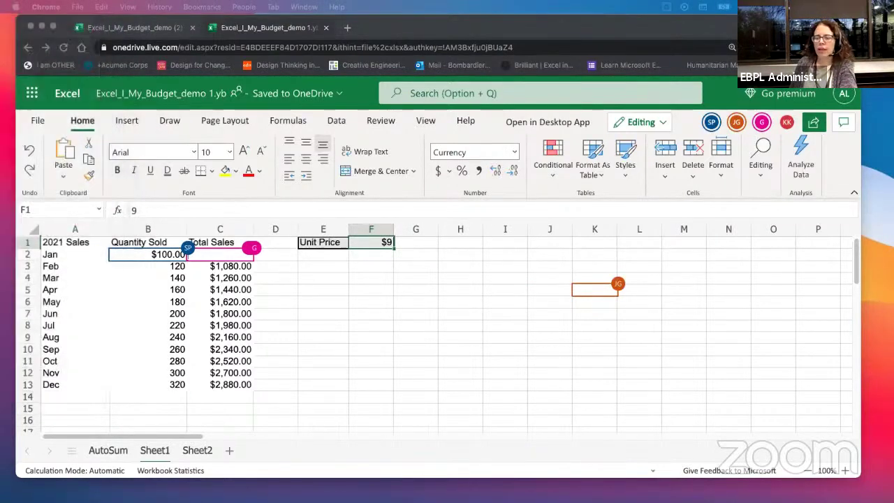
{"action": "left_click", "coordinate": [218, 277]}
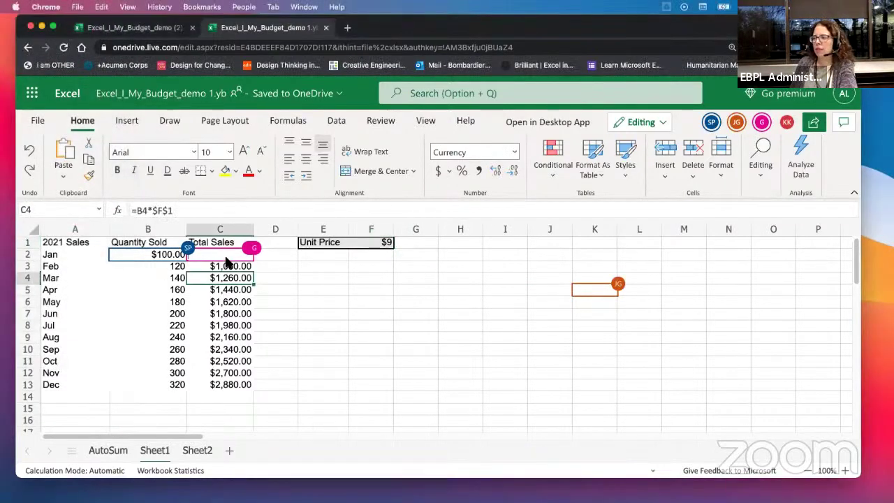
Step: Delete the Total Sales values in C3:C13, then rearrange the browser and Notion windows
{"action": "left_click_drag", "start_coordinate": [226, 261], "coordinate": [226, 388]}
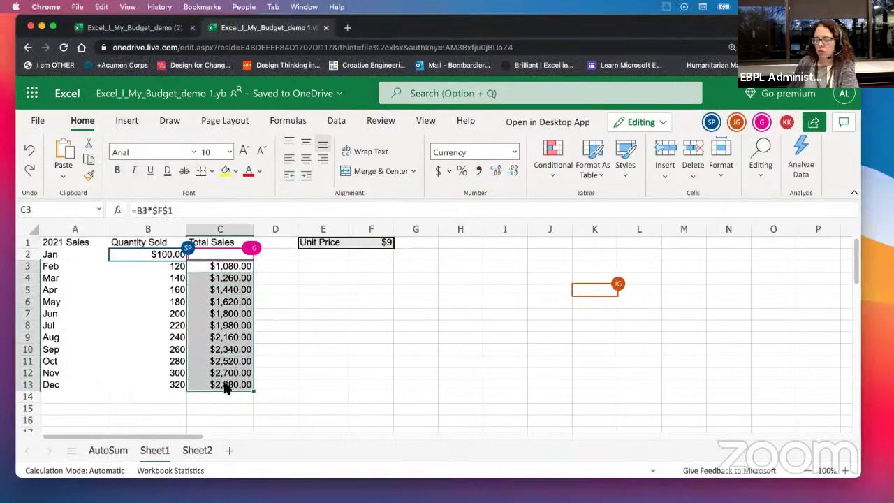
{"action": "key", "text": "Delete"}
{"action": "left_click", "coordinate": [391, 290]}
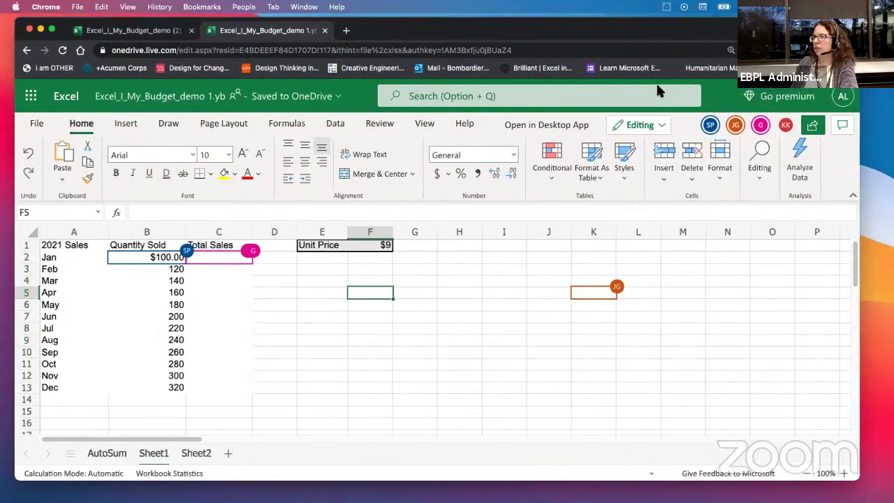
{"action": "left_click_drag", "start_coordinate": [600, 29], "coordinate": [573, 83]}
{"action": "left_click_drag", "start_coordinate": [515, 38], "coordinate": [0, 80]}
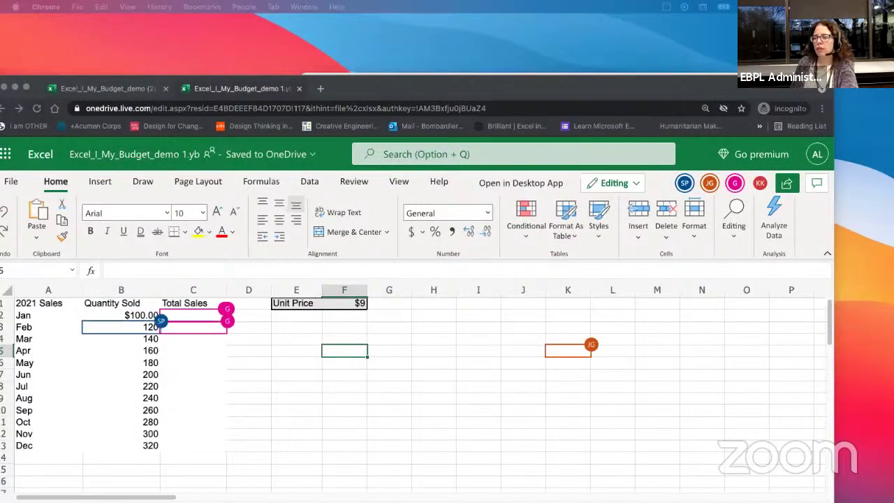
{"action": "left_click_drag", "start_coordinate": [419, 84], "coordinate": [472, 48]}
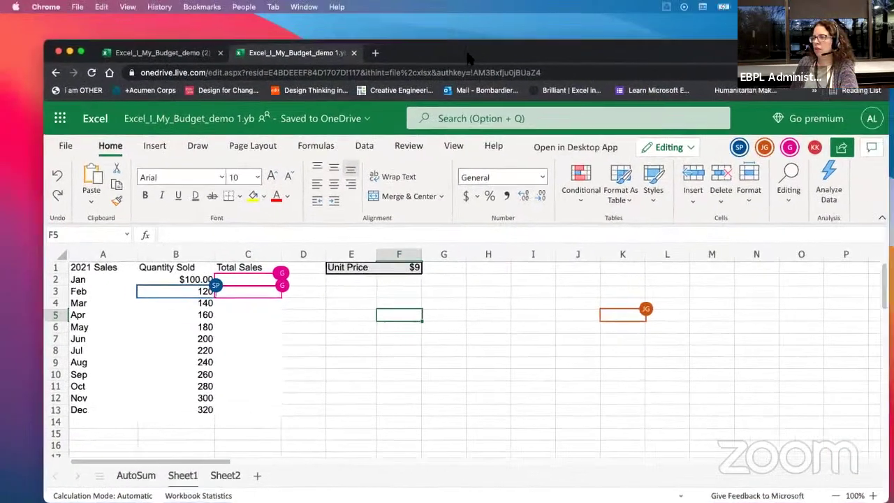
Step: Copy the sales table A1:C13 into a new Sheet3 and widen column A
{"action": "left_click", "coordinate": [124, 291]}
{"action": "left_click_drag", "start_coordinate": [83, 268], "coordinate": [272, 413]}
{"action": "key", "text": "super+c"}
{"action": "left_click", "coordinate": [254, 475]}
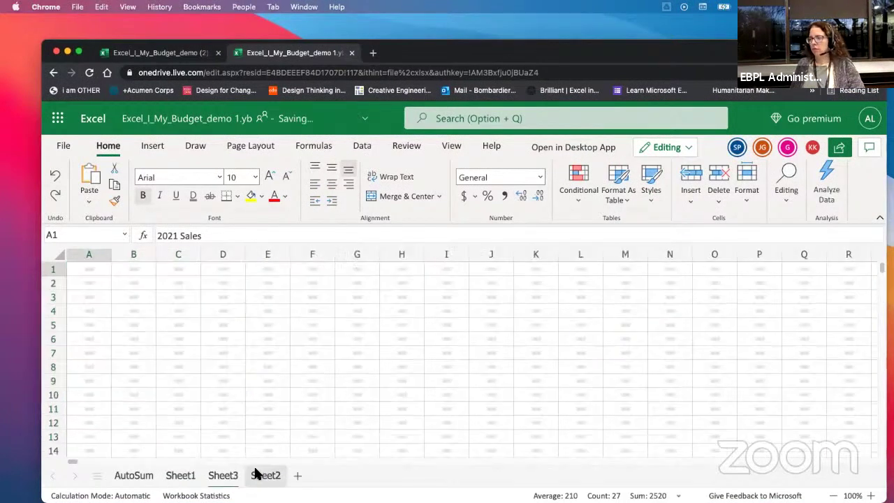
{"action": "key", "text": "super+v"}
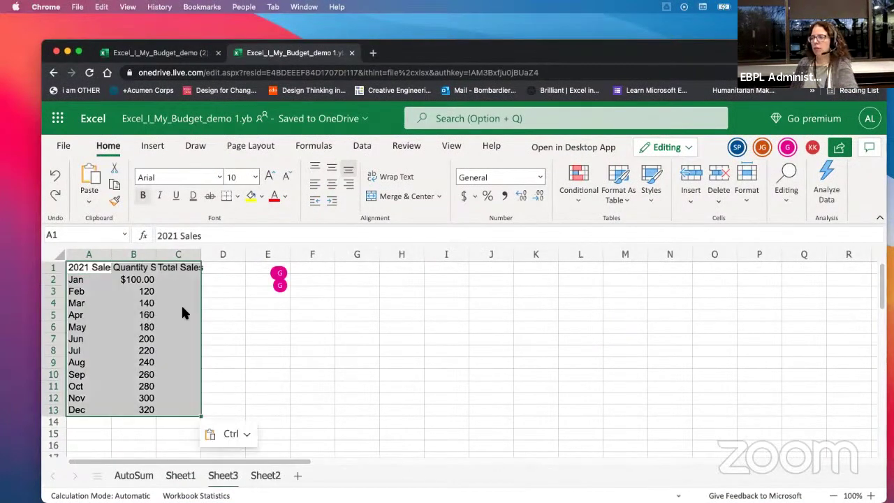
{"action": "left_click", "coordinate": [213, 315]}
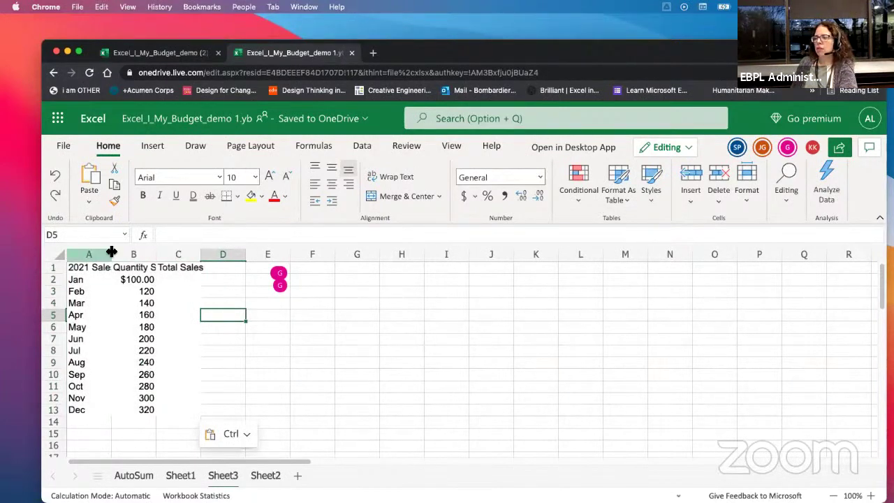
{"action": "left_click_drag", "start_coordinate": [112, 252], "coordinate": [305, 253]}
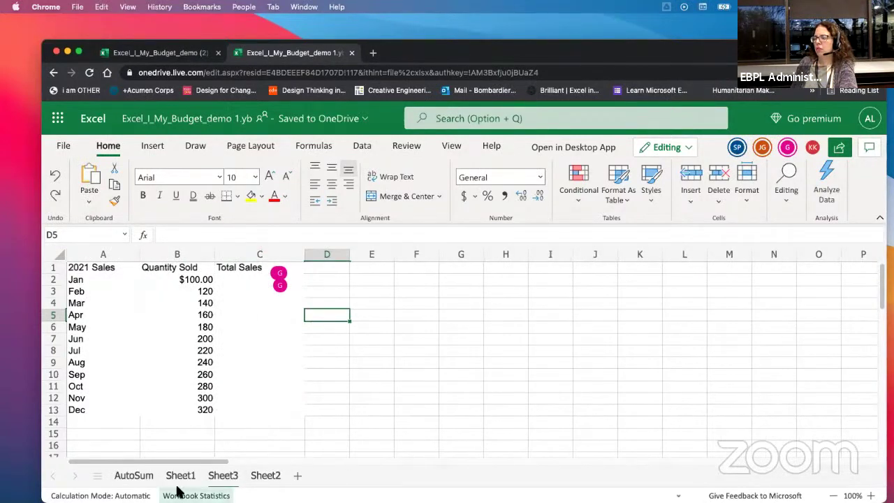
Step: Back on Sheet1, select the Unit Price cells E1:F1
{"action": "left_click", "coordinate": [179, 476]}
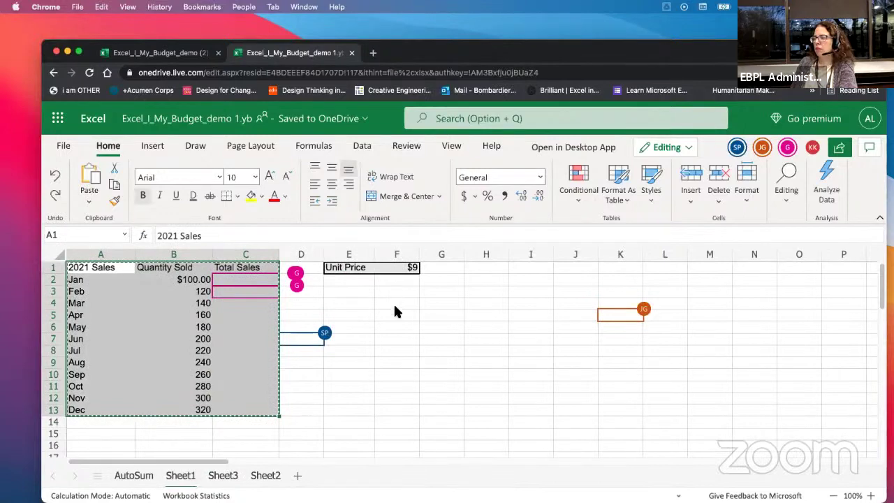
{"action": "left_click", "coordinate": [395, 310]}
{"action": "left_click_drag", "start_coordinate": [345, 267], "coordinate": [398, 272]}
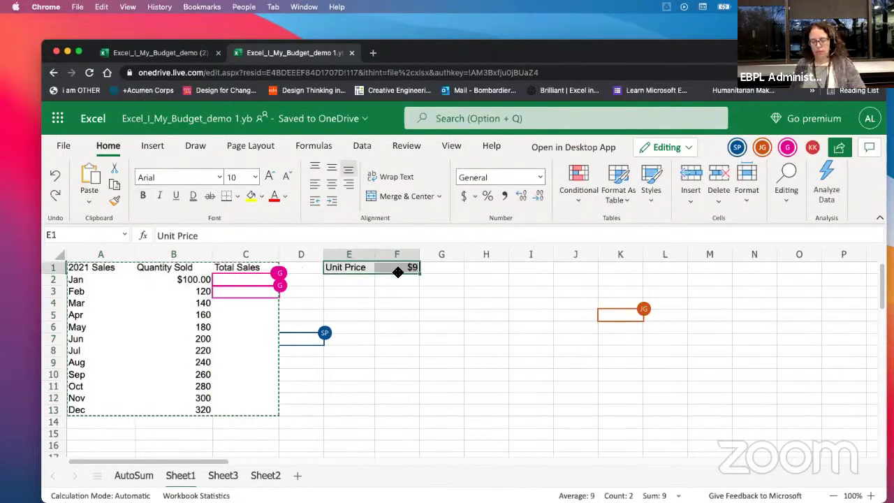
Step: Paste Unit Price and $9 into E1:F1 on Sheet3
{"action": "left_click", "coordinate": [231, 476]}
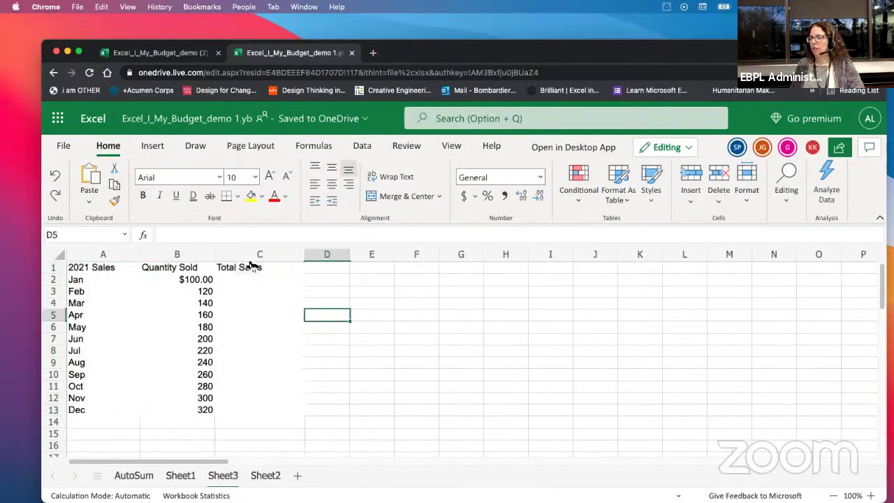
{"action": "left_click", "coordinate": [369, 270]}
{"action": "key", "text": "super+v"}
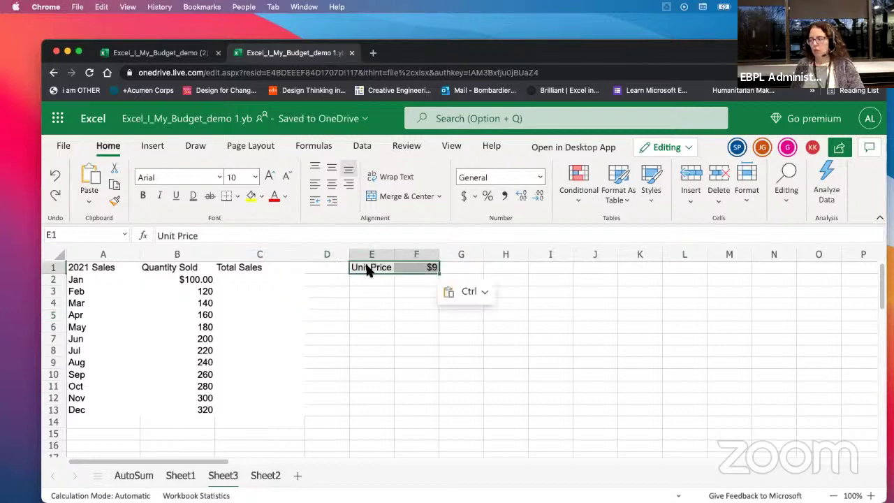
Step: Enter =B2*$F$1 in C2 for January's Total Sales
{"action": "left_click", "coordinate": [254, 278]}
{"action": "type", "text": "="}
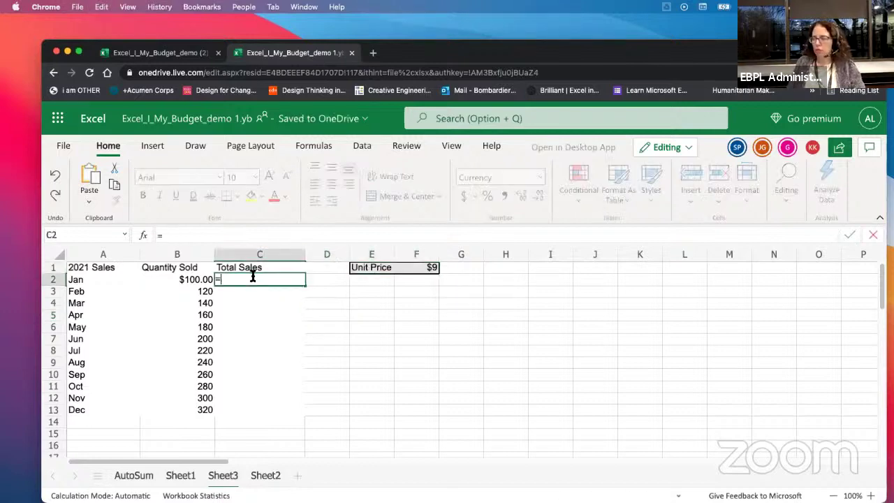
{"action": "left_click", "coordinate": [194, 282]}
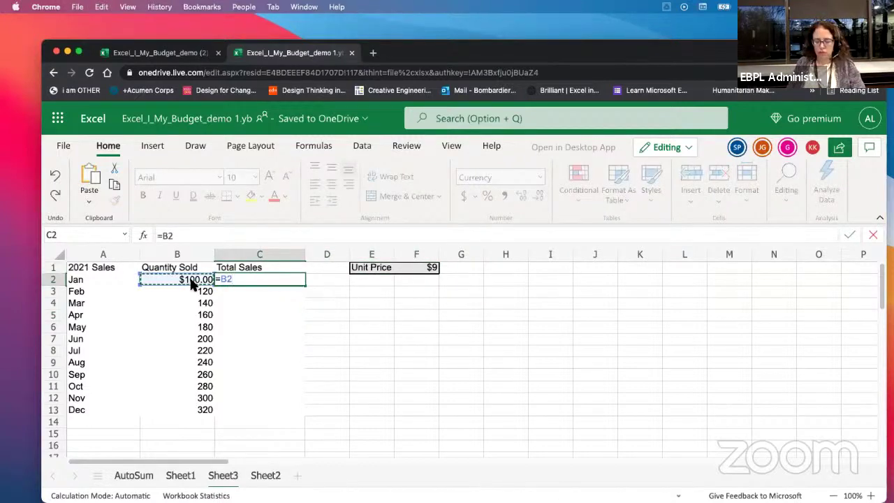
{"action": "type", "text": "*"}
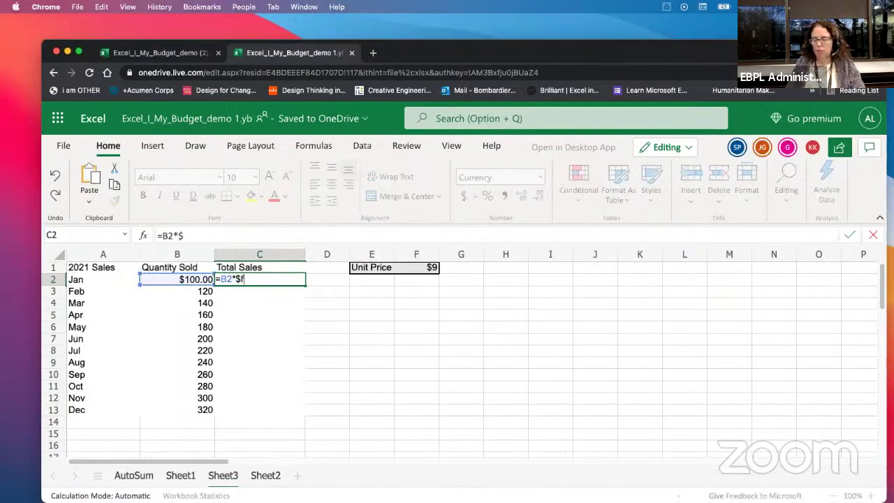
{"action": "type", "text": "$f1"}
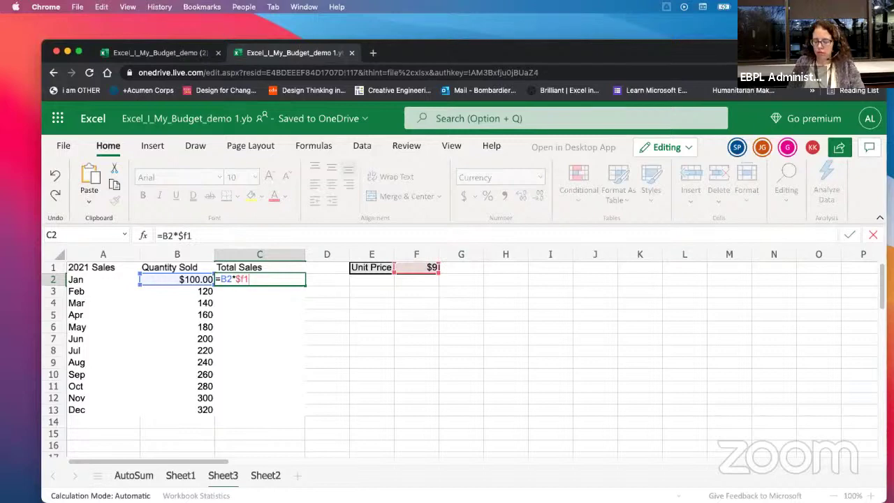
{"action": "key", "text": "BackSpace"}
{"action": "type", "text": "$"}
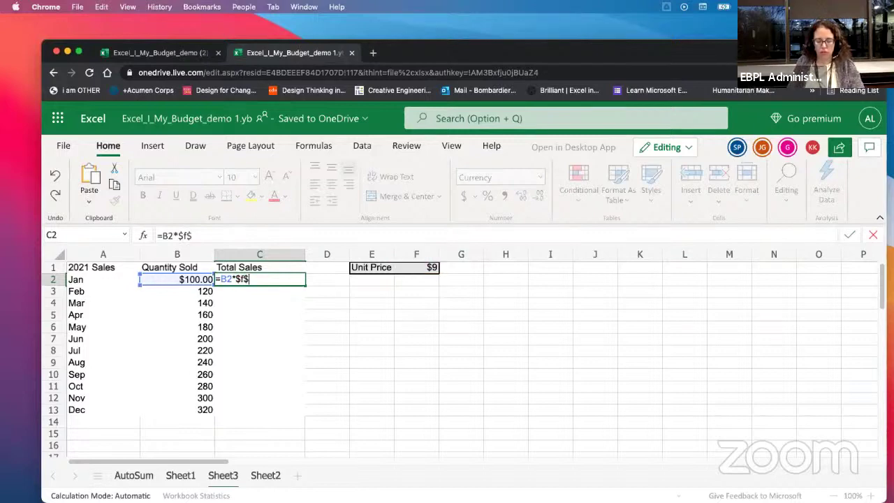
{"action": "type", "text": "1"}
{"action": "key", "text": "Return"}
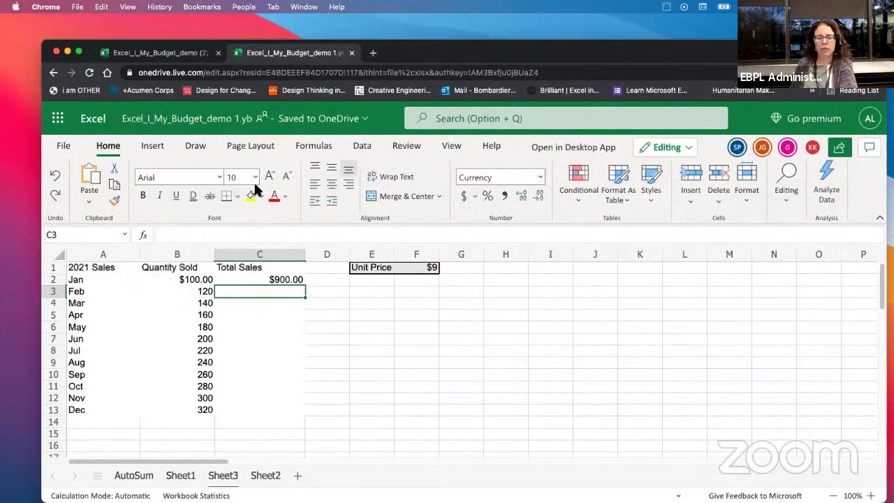
Step: Fill the formula down to C13, giving totals from $900.00 to $2,880.00
{"action": "left_click", "coordinate": [279, 279]}
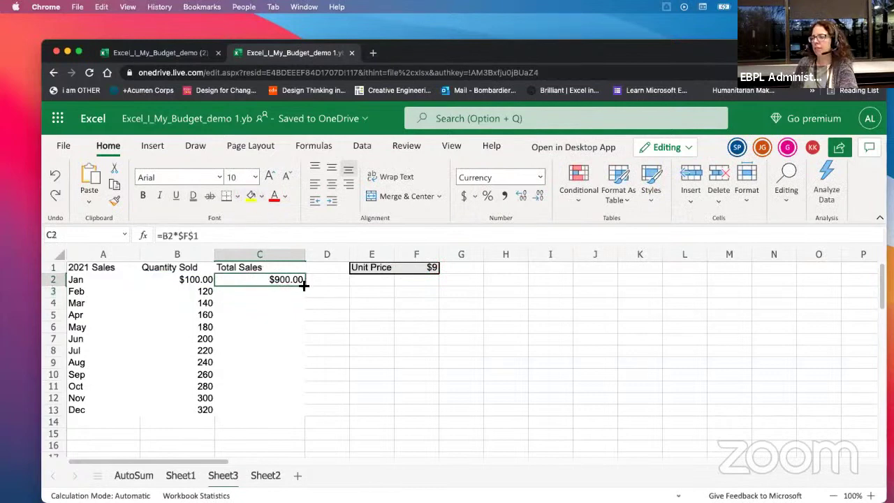
{"action": "left_click_drag", "start_coordinate": [304, 285], "coordinate": [276, 411]}
{"action": "left_click", "coordinate": [349, 355]}
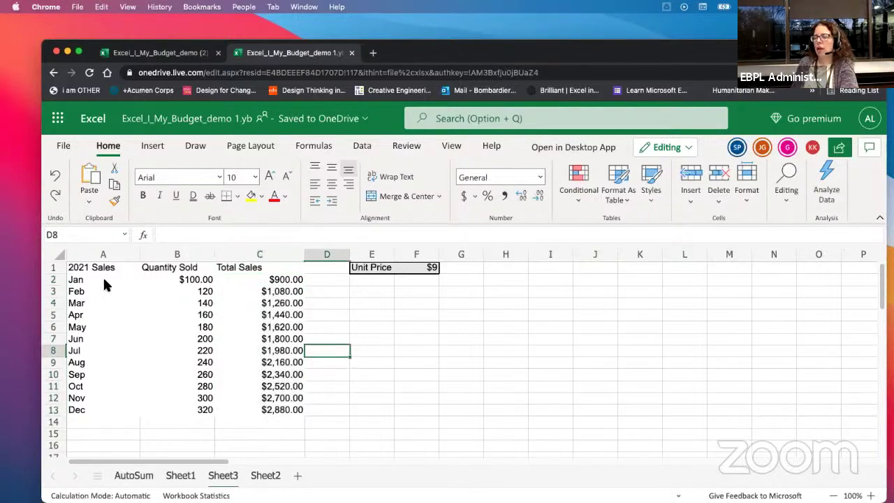
{"action": "left_click_drag", "start_coordinate": [72, 271], "coordinate": [265, 414]}
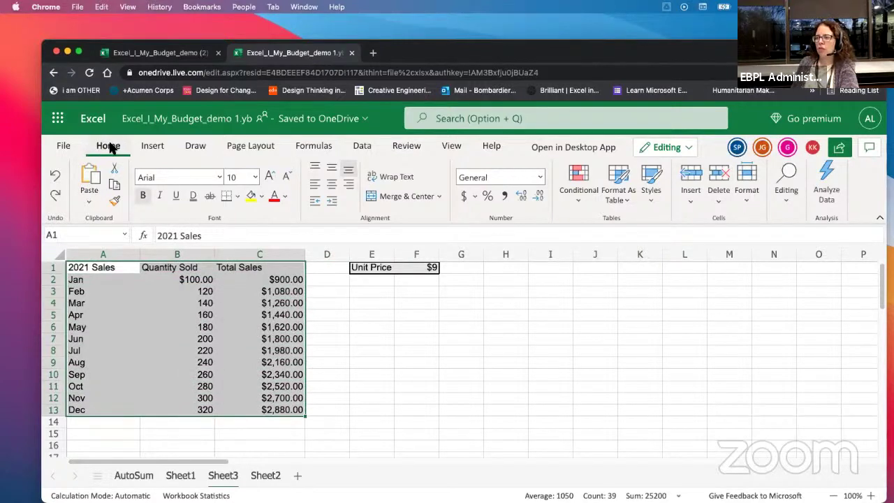
Step: Give the table A1:C13 All Borders plus a Thick Outside Border
{"action": "left_click", "coordinate": [238, 197]}
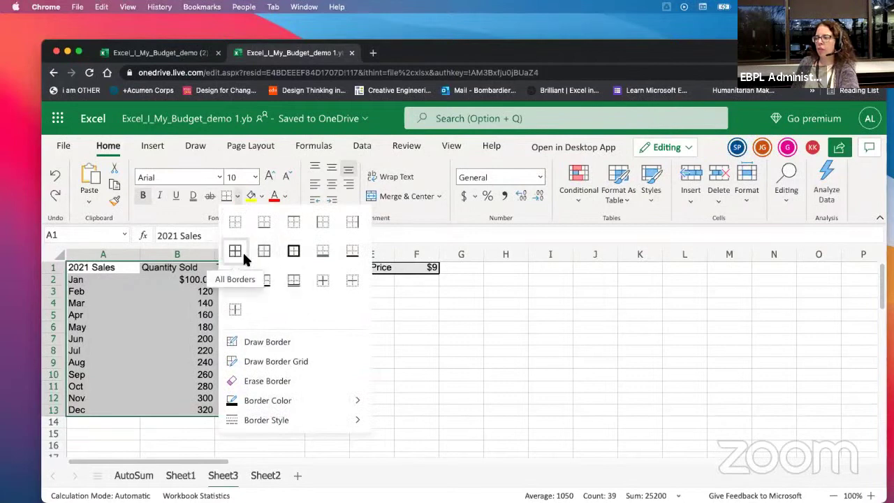
{"action": "left_click", "coordinate": [236, 251]}
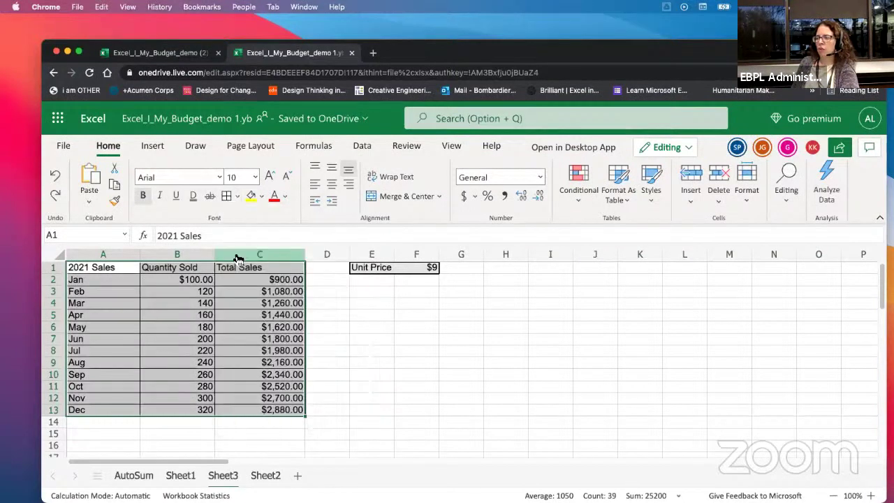
{"action": "left_click", "coordinate": [236, 196]}
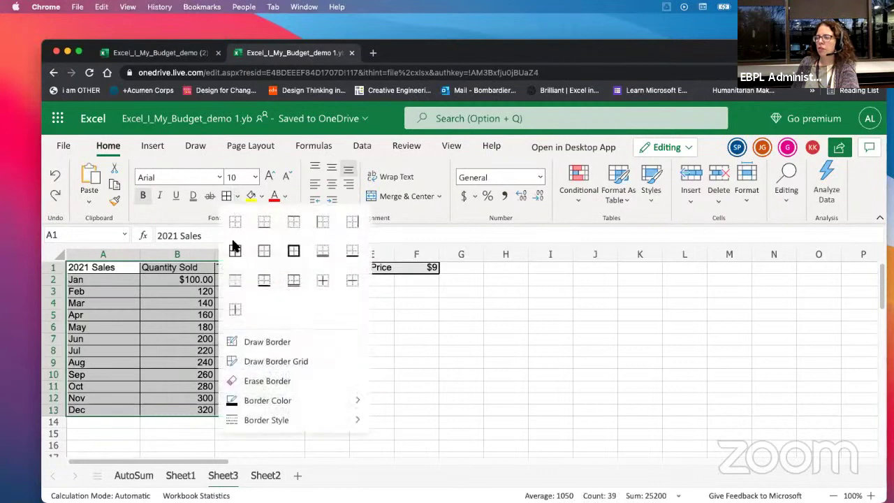
{"action": "left_click", "coordinate": [292, 253]}
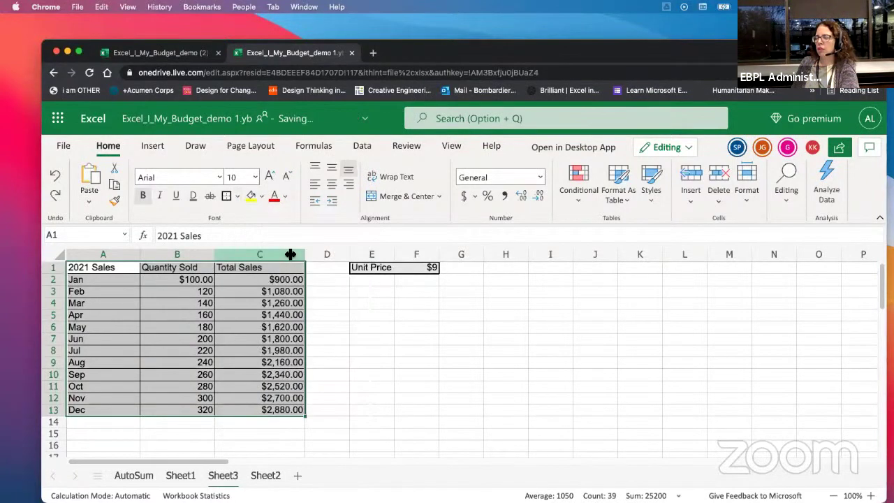
Step: Set the border colour to dark blue and the border line style to dotted
{"action": "left_click", "coordinate": [236, 199]}
{"action": "mouse_move", "coordinate": [246, 404]}
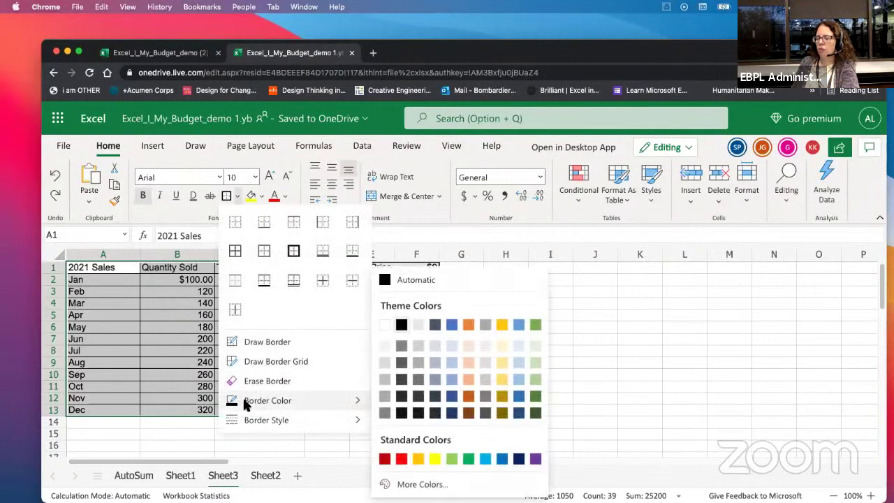
{"action": "left_click", "coordinate": [453, 418]}
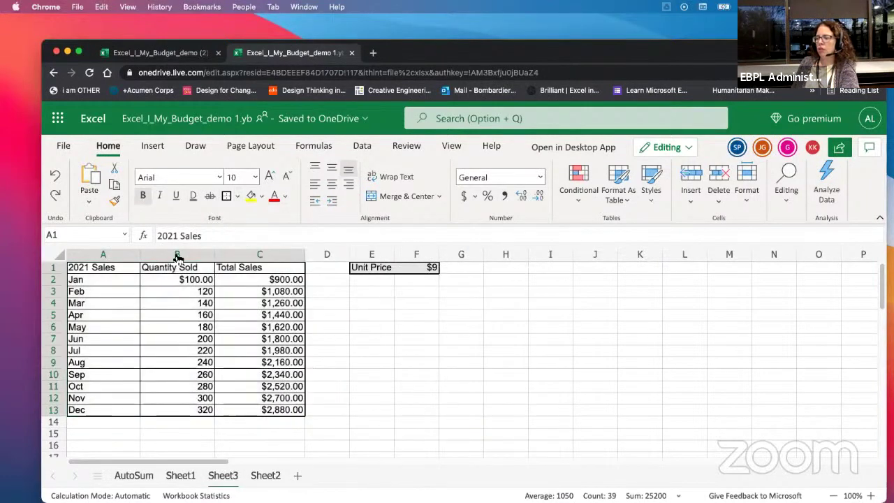
{"action": "left_click", "coordinate": [237, 196]}
{"action": "mouse_move", "coordinate": [273, 419]}
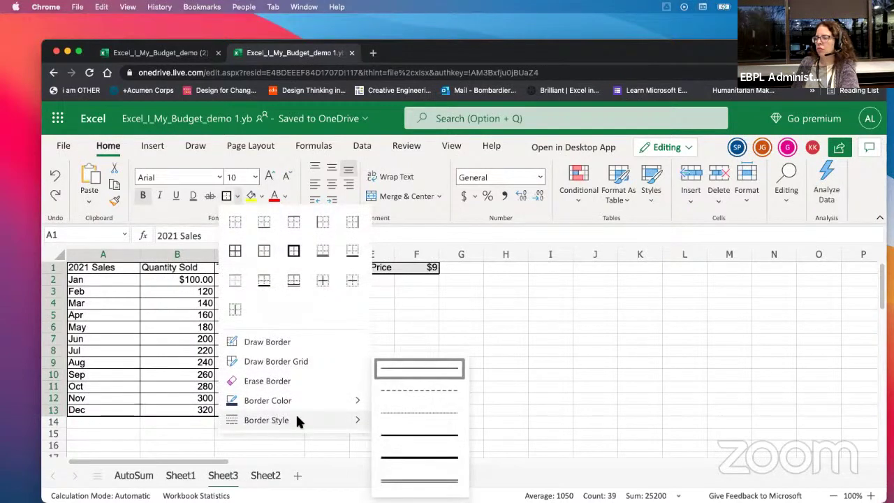
{"action": "left_click", "coordinate": [395, 416]}
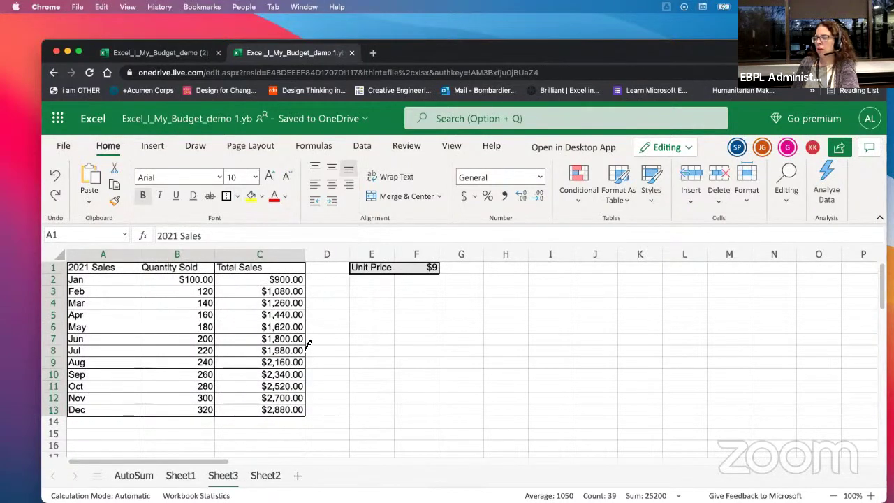
Step: Draw dotted borders around C4:C5, along row 4, and down column C's right edge
{"action": "left_click_drag", "start_coordinate": [223, 301], "coordinate": [236, 316]}
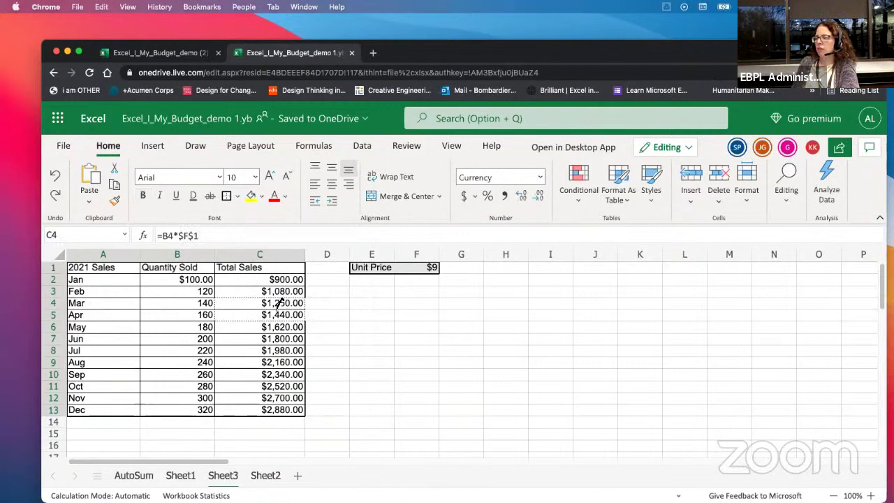
{"action": "left_click_drag", "start_coordinate": [144, 302], "coordinate": [227, 303]}
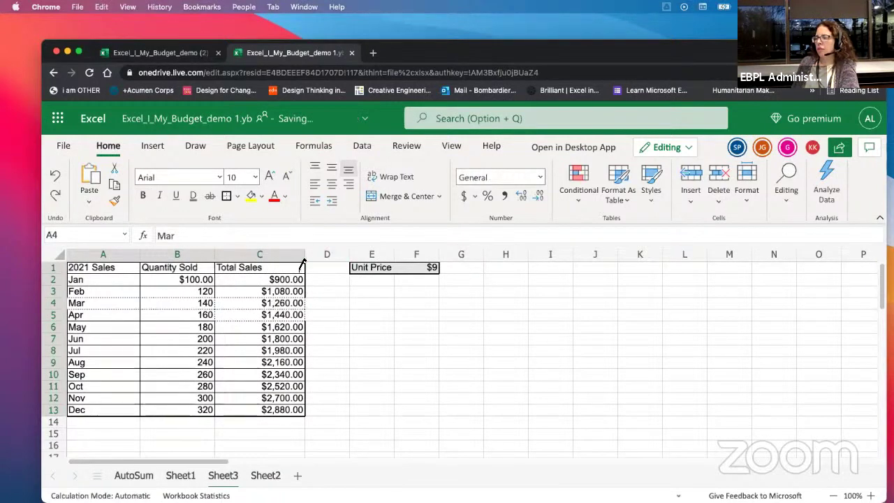
{"action": "left_click_drag", "start_coordinate": [304, 263], "coordinate": [308, 404]}
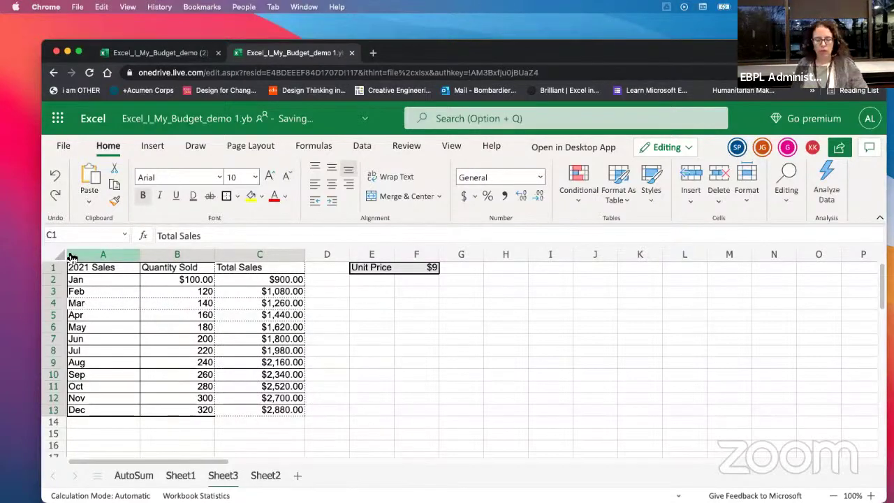
{"action": "left_click_drag", "start_coordinate": [77, 268], "coordinate": [265, 409]}
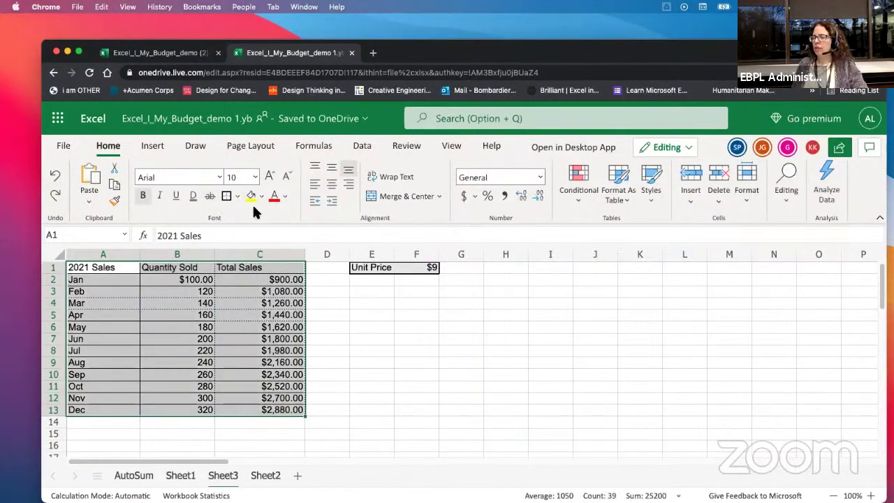
{"action": "left_click", "coordinate": [115, 293]}
{"action": "left_click_drag", "start_coordinate": [94, 266], "coordinate": [238, 412]}
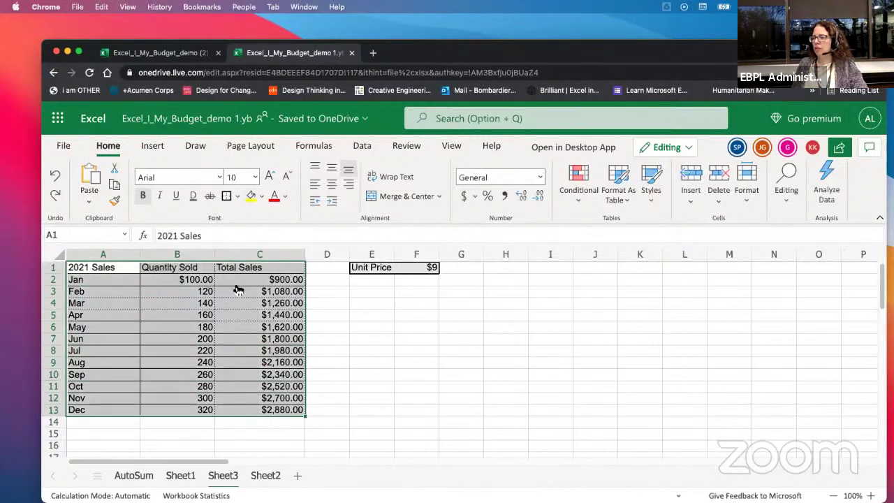
Step: Pick a light grey fill swatch, then colour the table's text purple
{"action": "left_click", "coordinate": [238, 197]}
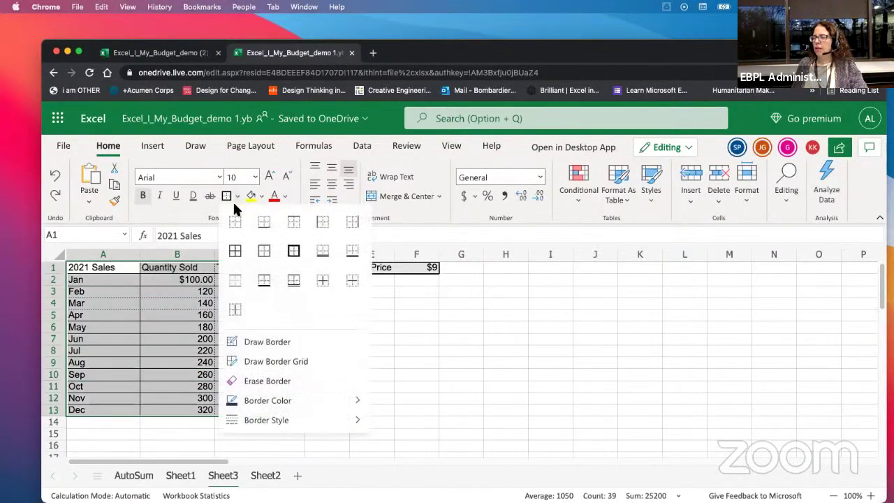
{"action": "left_click", "coordinate": [260, 283]}
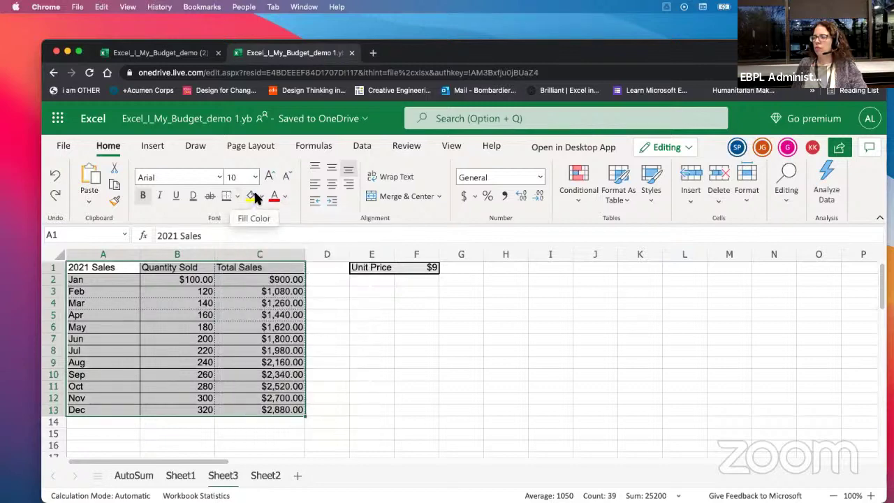
{"action": "left_click", "coordinate": [262, 196]}
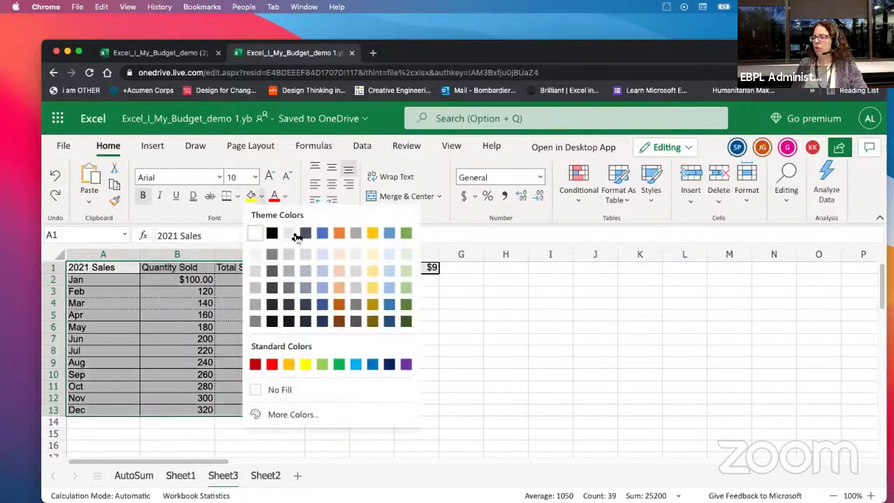
{"action": "left_click", "coordinate": [291, 234]}
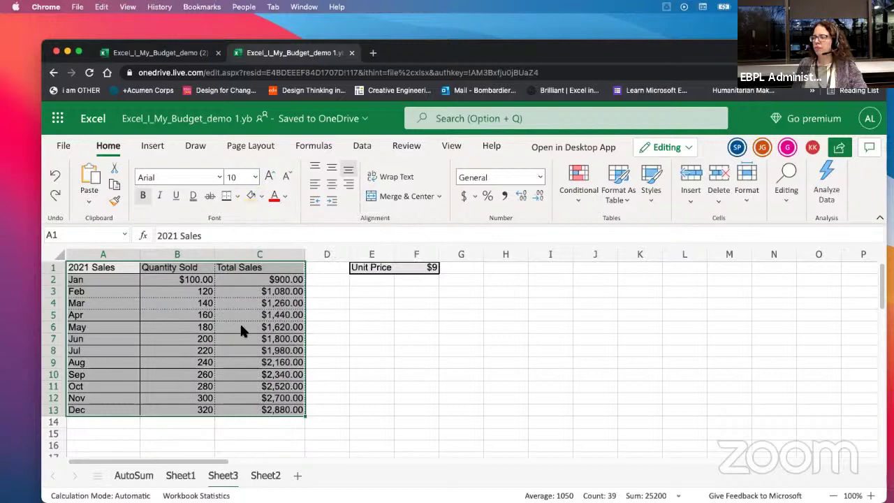
{"action": "left_click", "coordinate": [285, 198]}
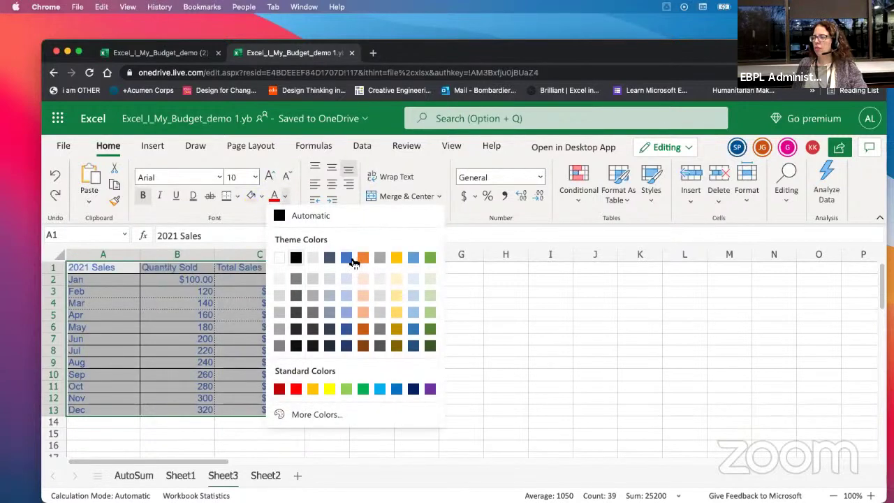
{"action": "left_click", "coordinate": [430, 389]}
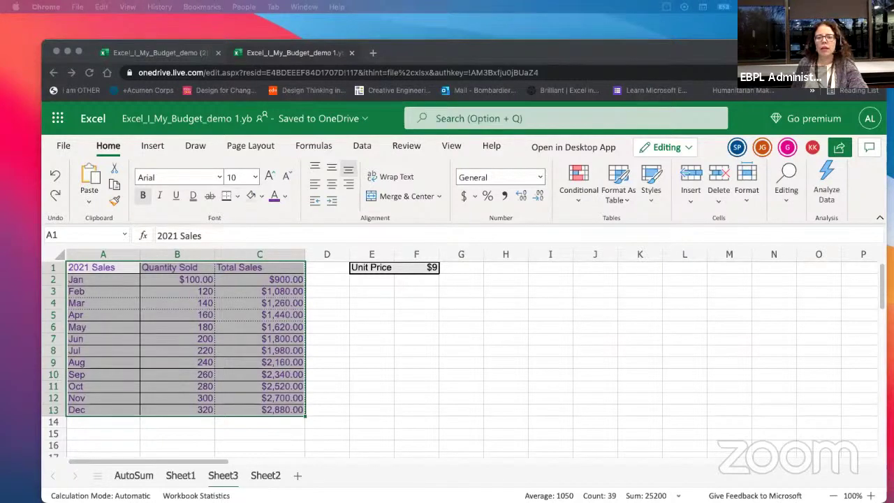
Step: Review the Notion class notes, then return to the Excel workbook
{"action": "key", "text": "super+Tab"}
{"action": "scroll", "coordinate": [242, 315], "scroll_direction": "down", "scroll_amount": 5}
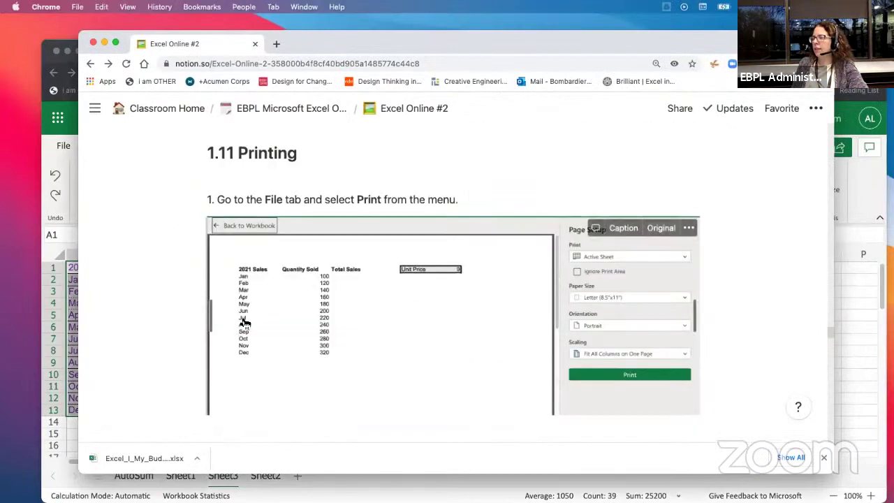
{"action": "scroll", "coordinate": [244, 323], "scroll_direction": "down", "scroll_amount": 10}
{"action": "scroll", "coordinate": [242, 319], "scroll_direction": "down", "scroll_amount": 15}
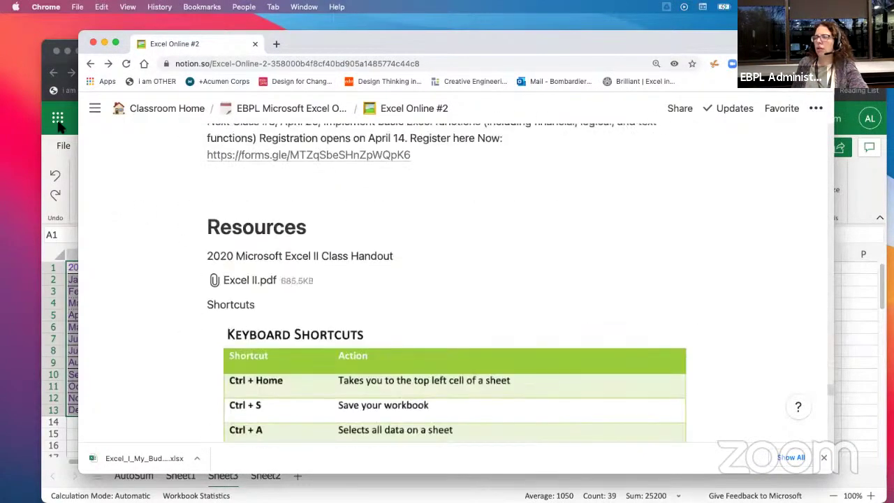
{"action": "left_click", "coordinate": [51, 166]}
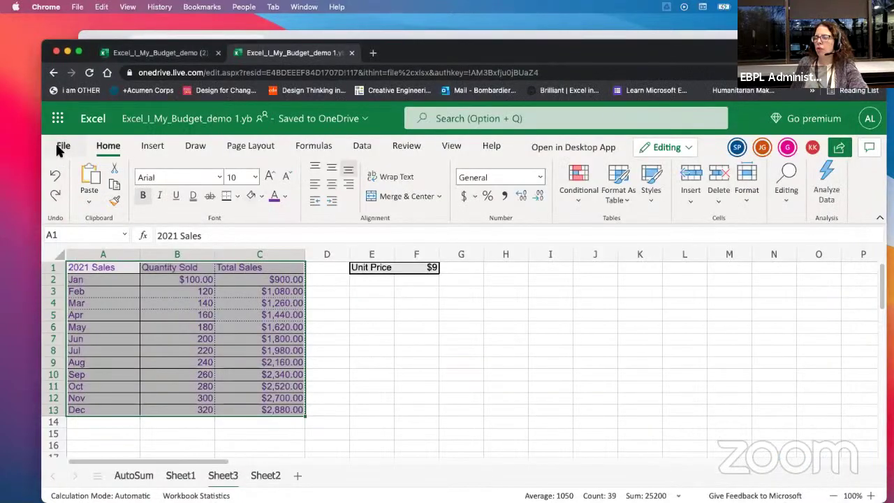
Step: Open the print-friendly preview of Sheet3 and expand the Active Sheet print choice
{"action": "left_click", "coordinate": [62, 146]}
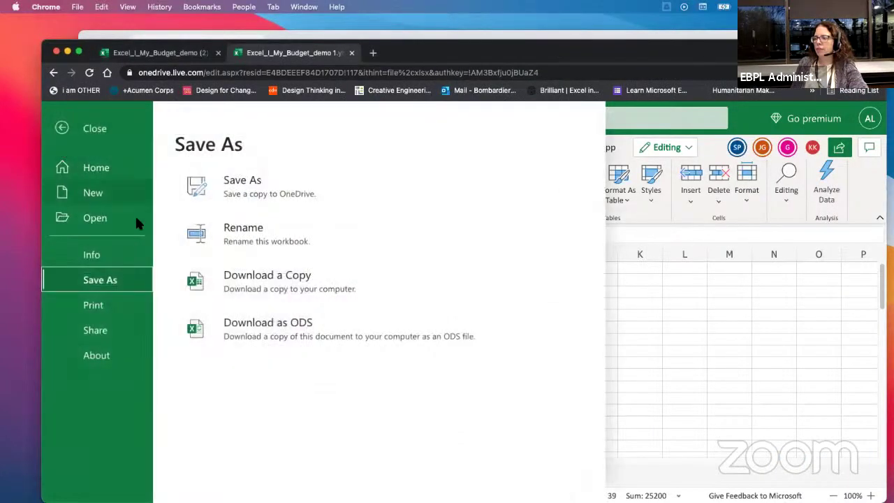
{"action": "left_click", "coordinate": [94, 306]}
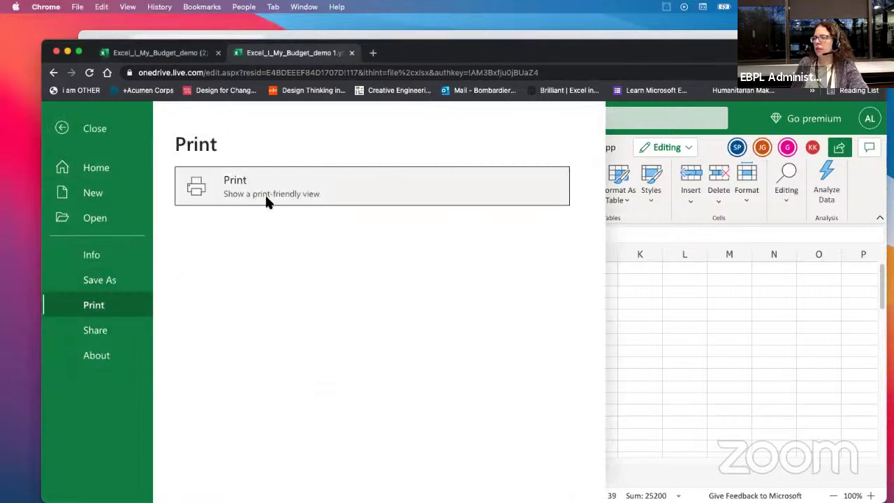
{"action": "left_click", "coordinate": [266, 199]}
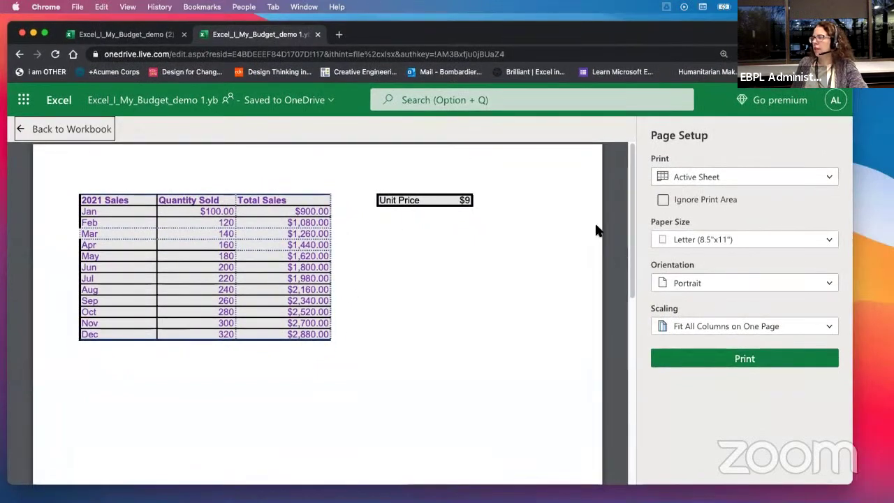
{"action": "left_click", "coordinate": [718, 181]}
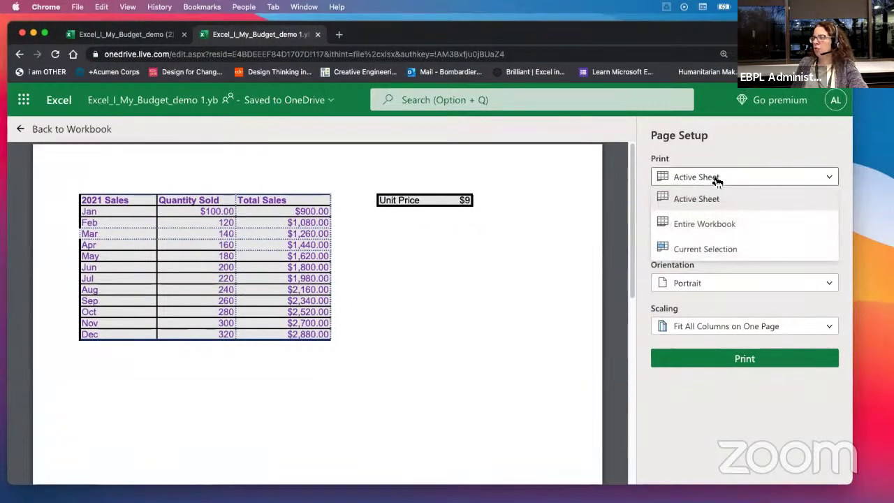
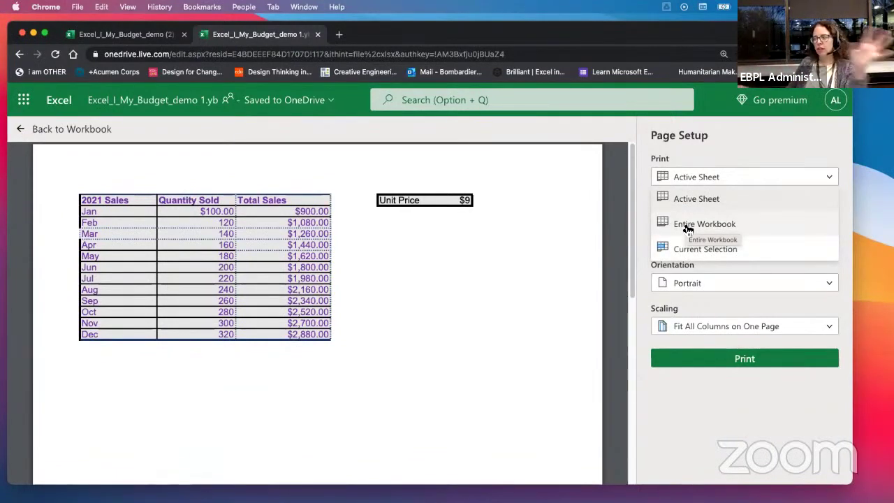
Step: Switch the print range to Entire Workbook and scroll through its preview
{"action": "left_click", "coordinate": [686, 176]}
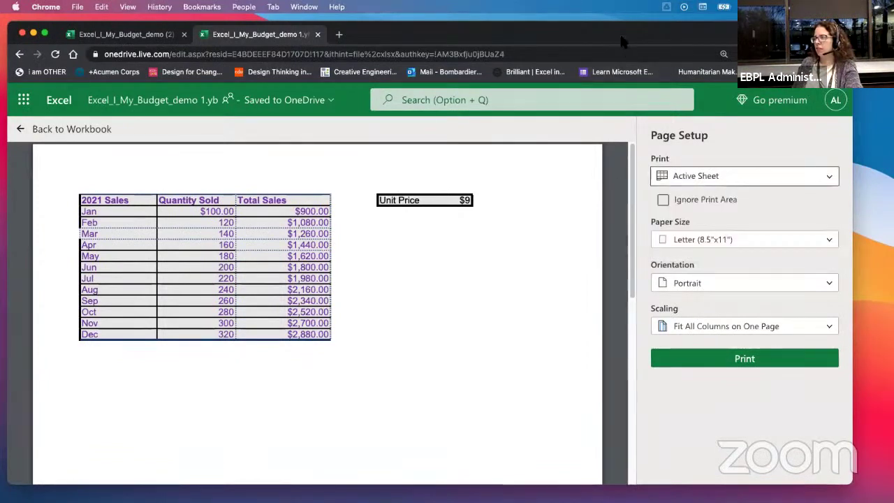
{"action": "left_click_drag", "start_coordinate": [621, 32], "coordinate": [621, 10]}
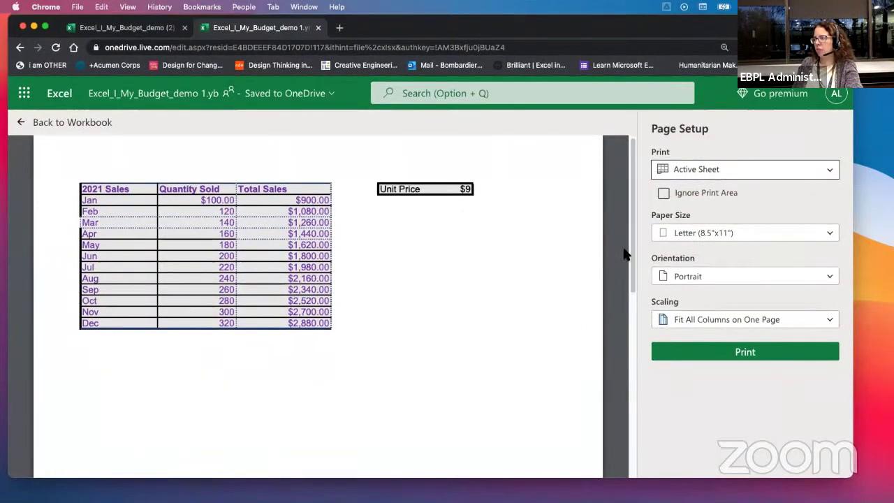
{"action": "left_click_drag", "start_coordinate": [633, 254], "coordinate": [677, 176]}
{"action": "left_click", "coordinate": [687, 175]}
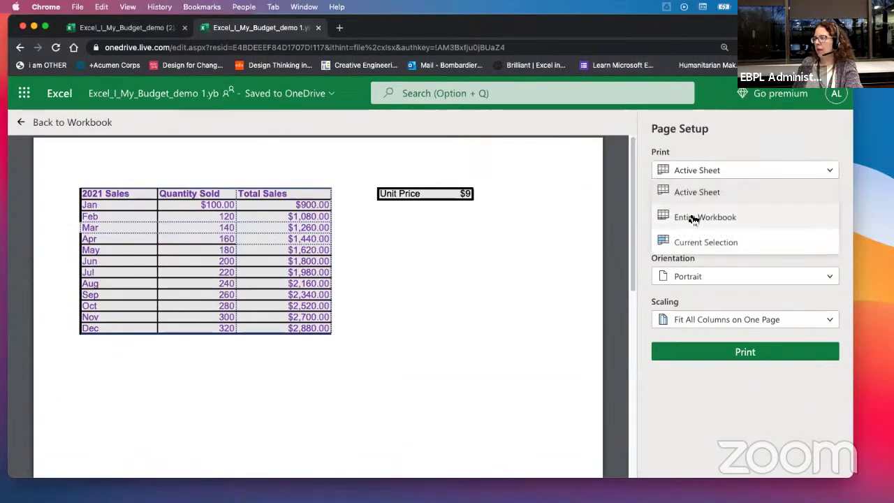
{"action": "left_click", "coordinate": [689, 218]}
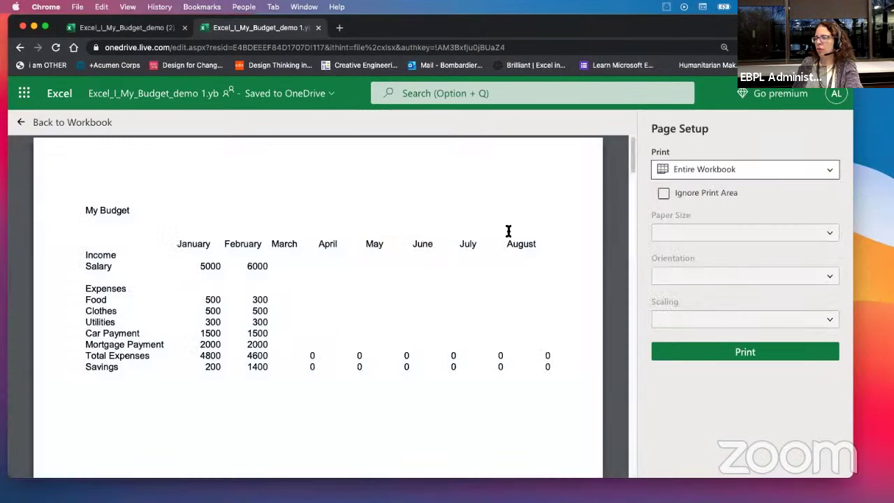
{"action": "scroll", "coordinate": [479, 254], "scroll_direction": "down", "scroll_amount": 10}
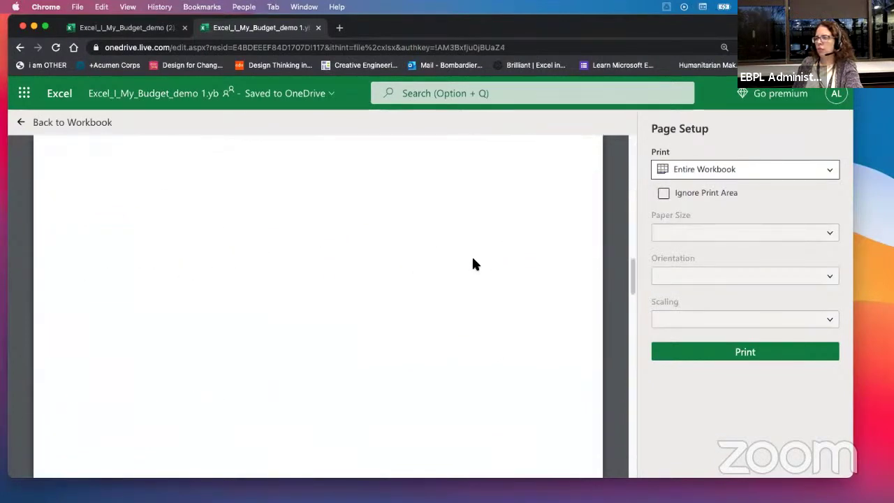
{"action": "scroll", "coordinate": [470, 255], "scroll_direction": "up", "scroll_amount": 5}
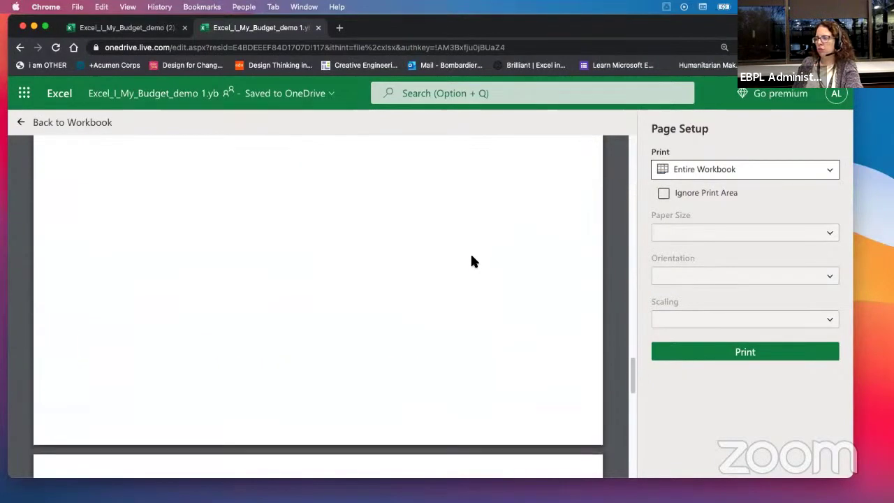
{"action": "scroll", "coordinate": [470, 261], "scroll_direction": "up", "scroll_amount": 10}
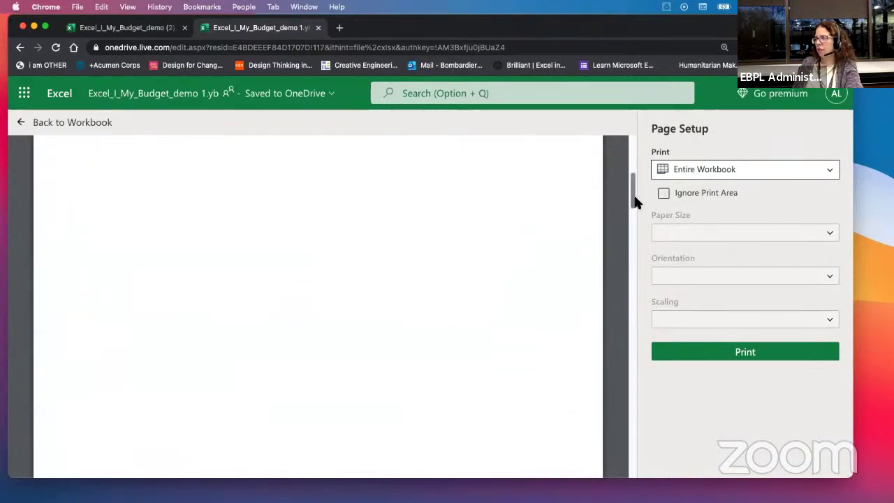
Step: Return to printing the Active Sheet, with scaling set to Fit Sheet on One Page
{"action": "left_click", "coordinate": [725, 172]}
{"action": "left_click", "coordinate": [713, 193]}
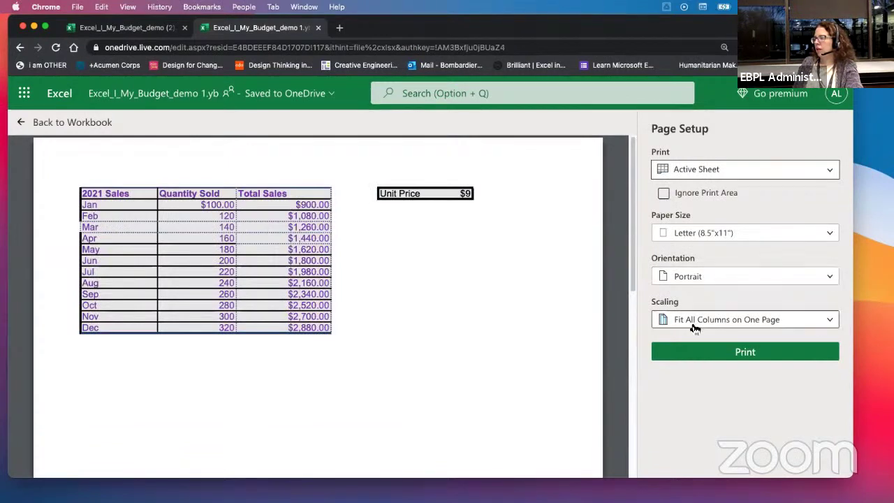
{"action": "left_click", "coordinate": [786, 320]}
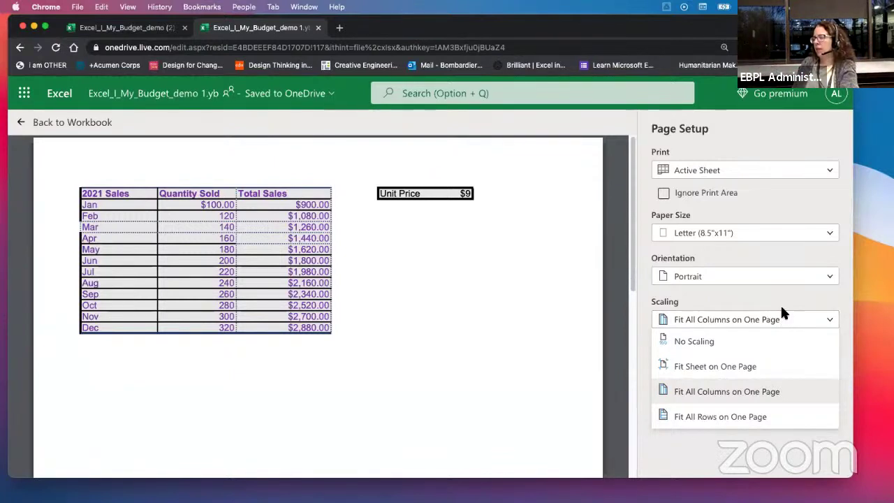
{"action": "left_click", "coordinate": [682, 366]}
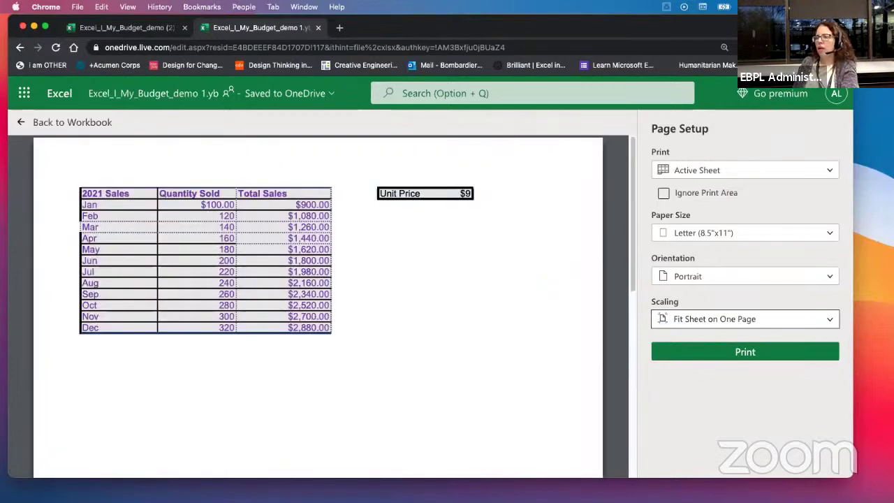
Step: Leave the print view and download a copy of the budget workbook
{"action": "left_click", "coordinate": [21, 123]}
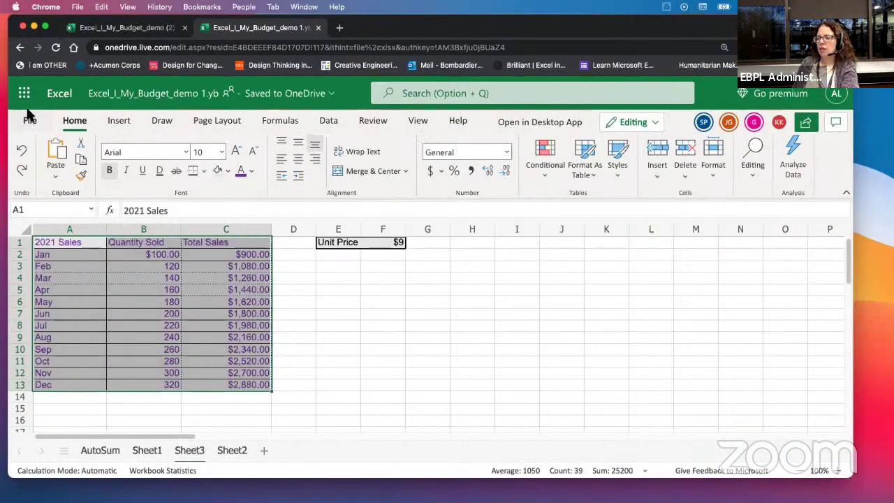
{"action": "left_click", "coordinate": [30, 121]}
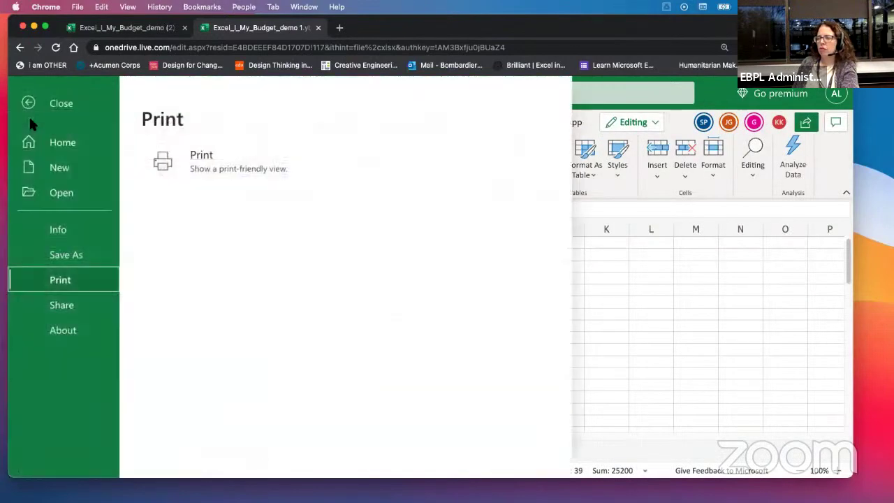
{"action": "left_click", "coordinate": [67, 255]}
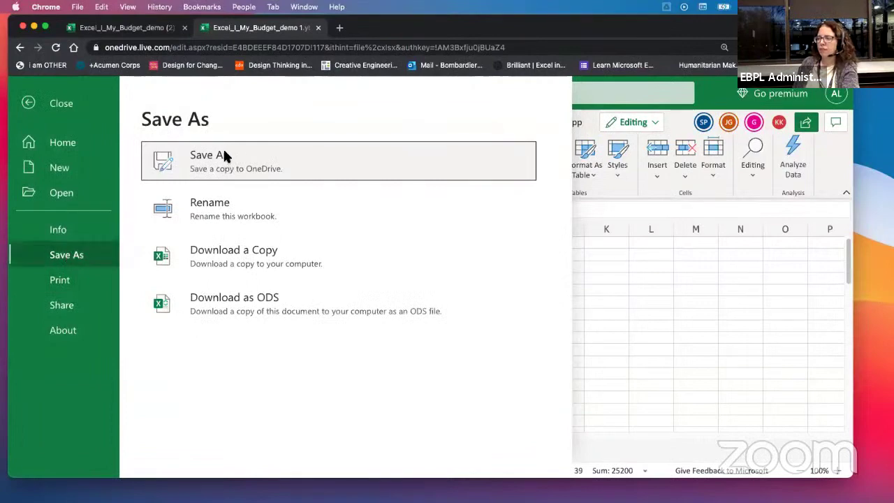
{"action": "left_click", "coordinate": [206, 258]}
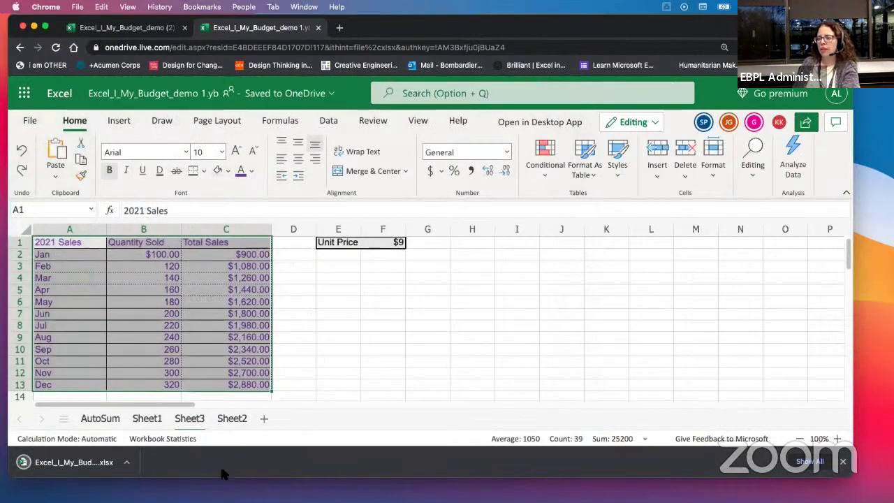
Step: Start a Save As copy to OneDrive, then cancel it
{"action": "left_click", "coordinate": [30, 123]}
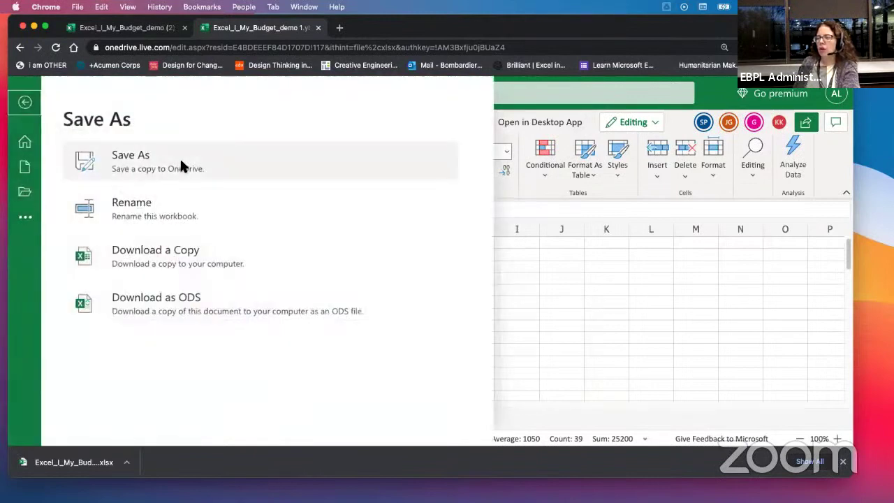
{"action": "left_click", "coordinate": [114, 159]}
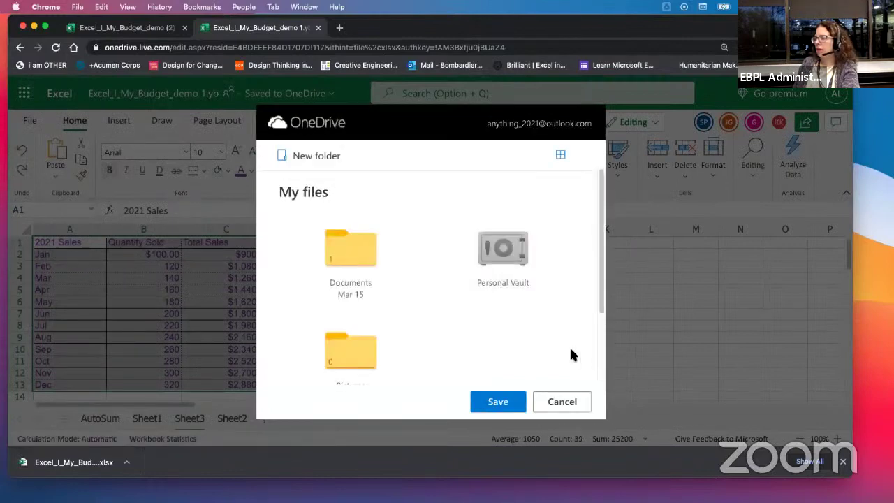
{"action": "left_click", "coordinate": [573, 402]}
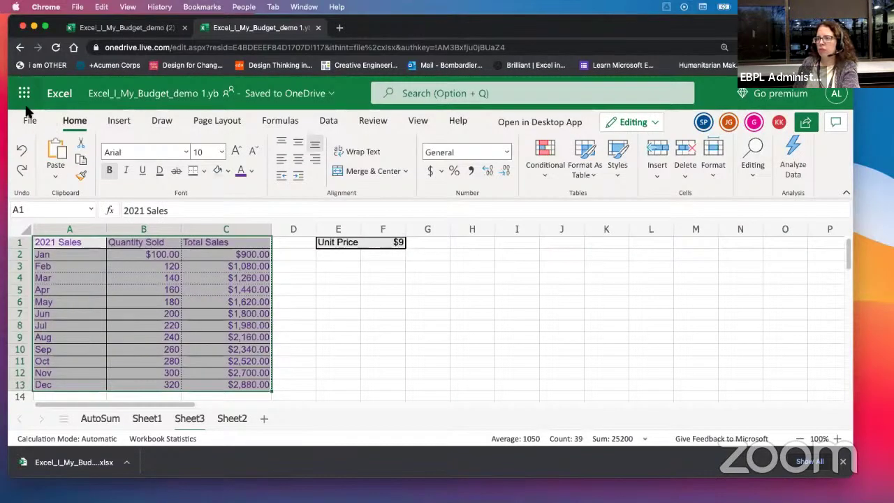
Step: Reset the browser zoom to 100% and open the print-friendly preview of the sheet
{"action": "left_click", "coordinate": [33, 121]}
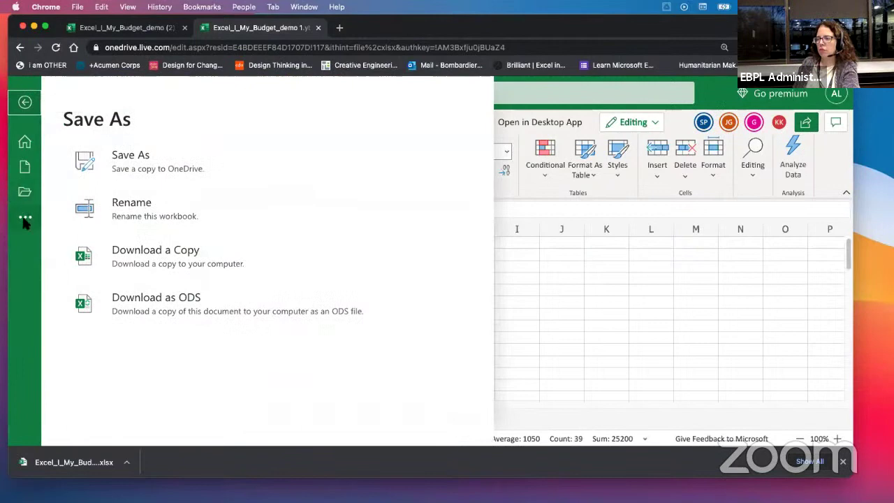
{"action": "left_click", "coordinate": [842, 47]}
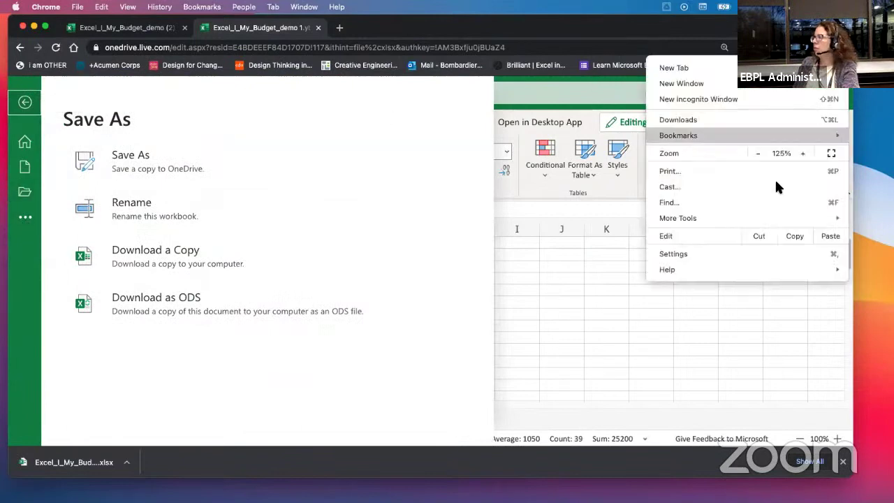
{"action": "left_click", "coordinate": [760, 153]}
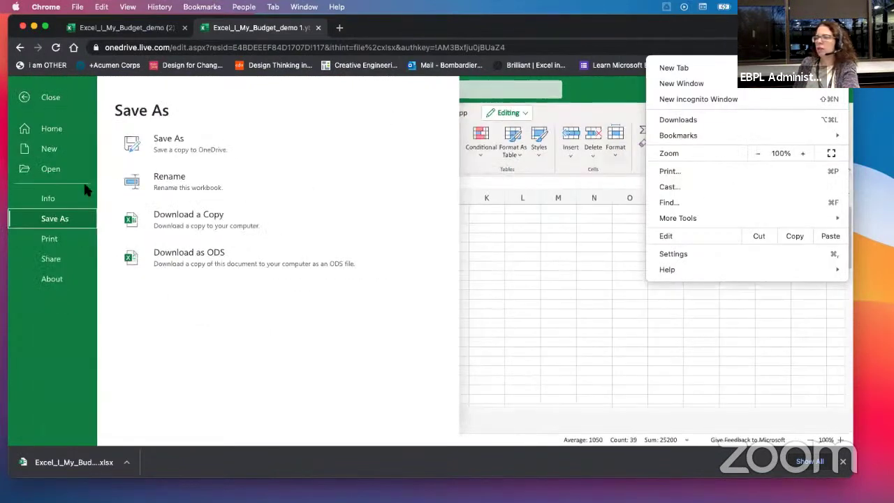
{"action": "left_click", "coordinate": [55, 236]}
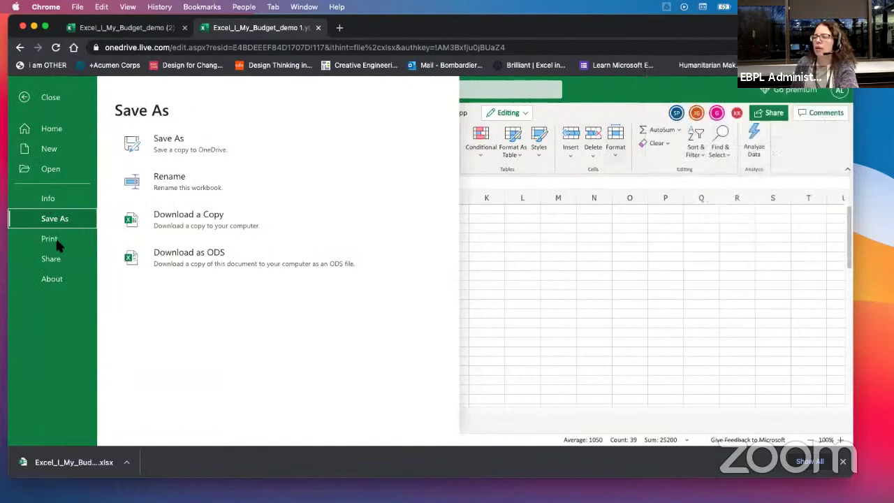
{"action": "left_click", "coordinate": [55, 234]}
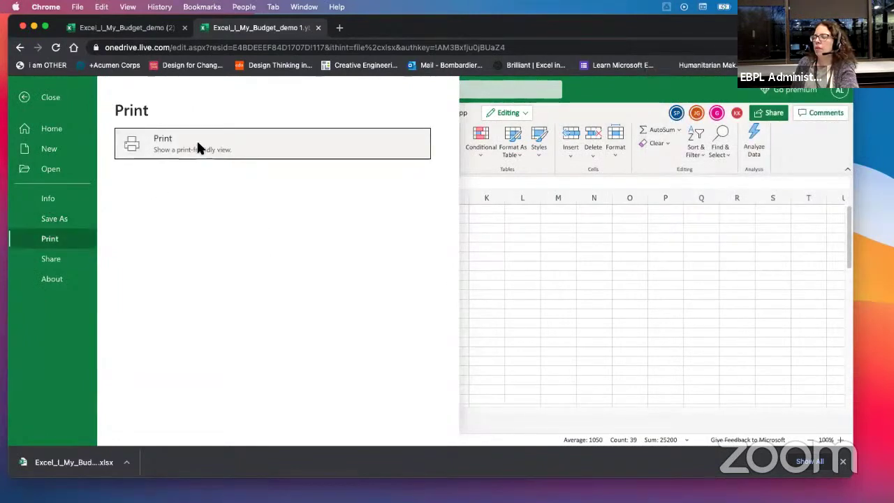
{"action": "left_click", "coordinate": [197, 144]}
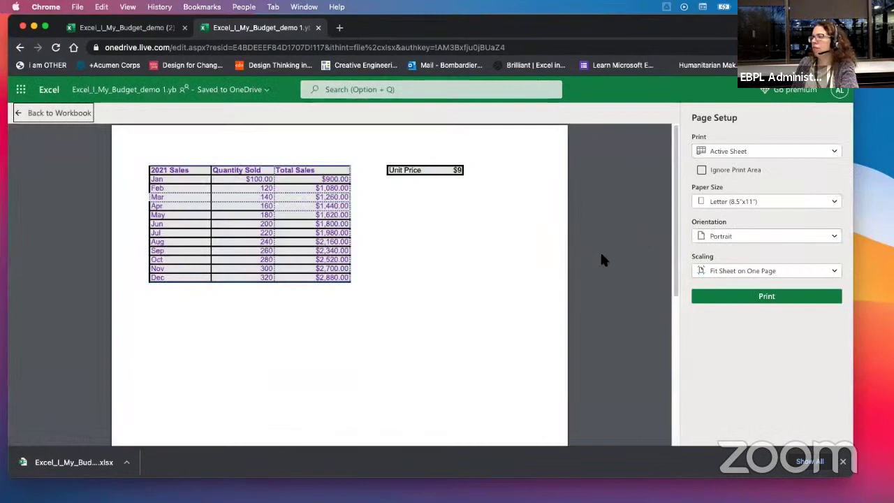
{"action": "scroll", "coordinate": [603, 248], "scroll_direction": "down", "scroll_amount": 5}
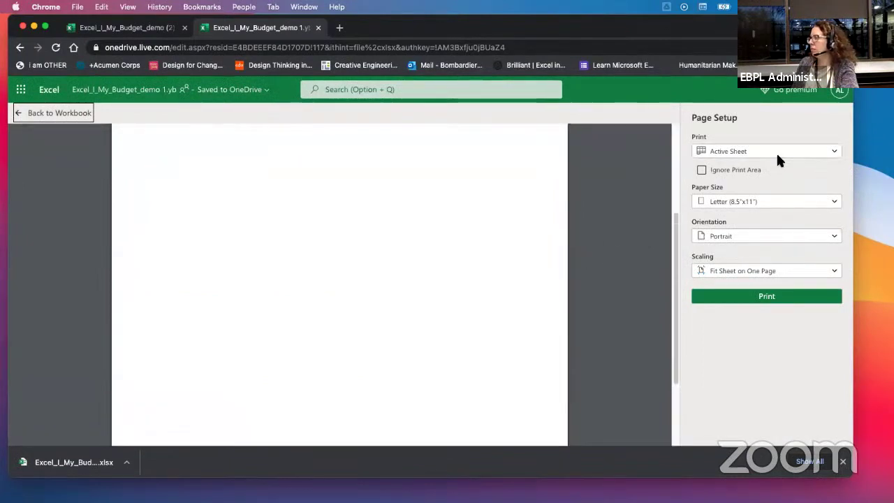
Step: Print the sheet with destination Save as PDF, saving it as index in Downloads
{"action": "left_click", "coordinate": [768, 302]}
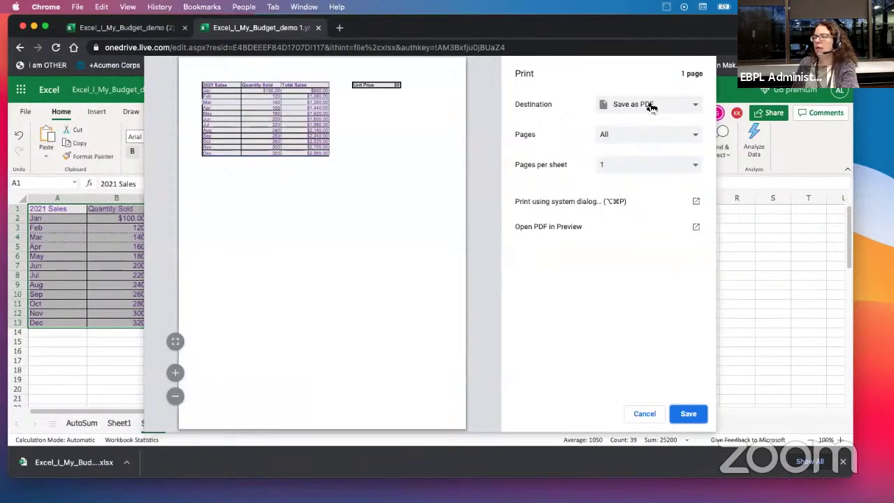
{"action": "left_click", "coordinate": [695, 110]}
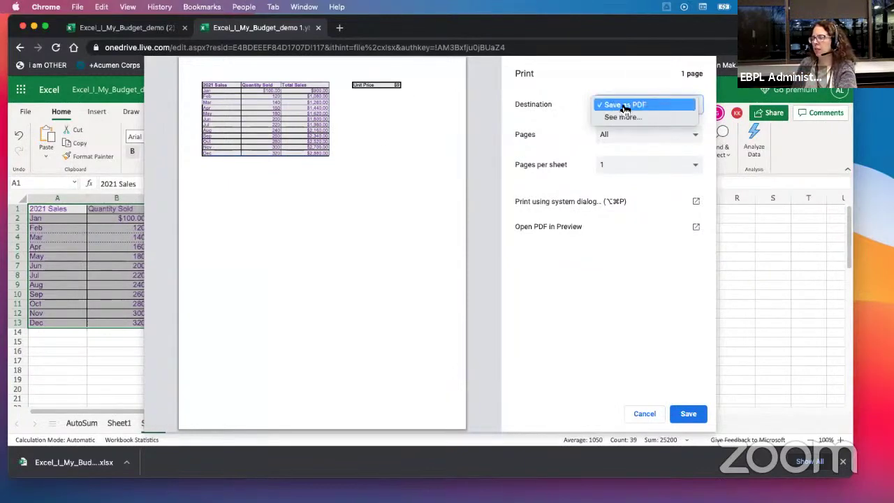
{"action": "left_click", "coordinate": [626, 106]}
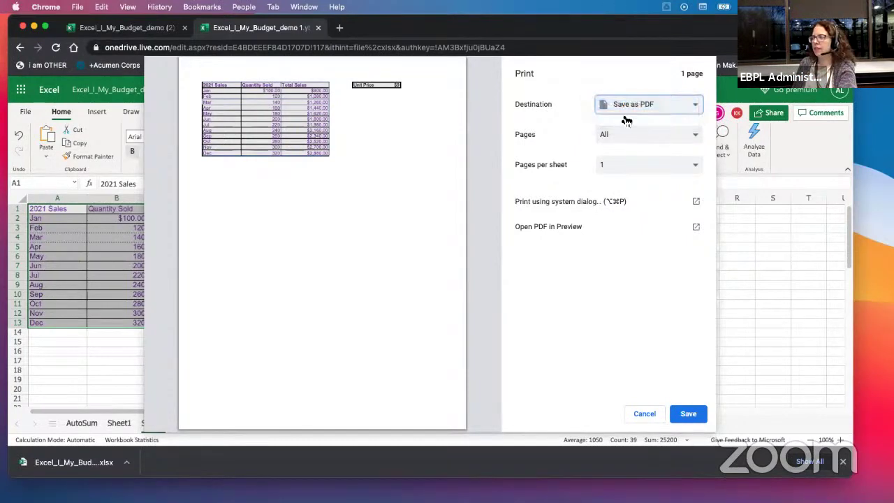
{"action": "left_click", "coordinate": [689, 414]}
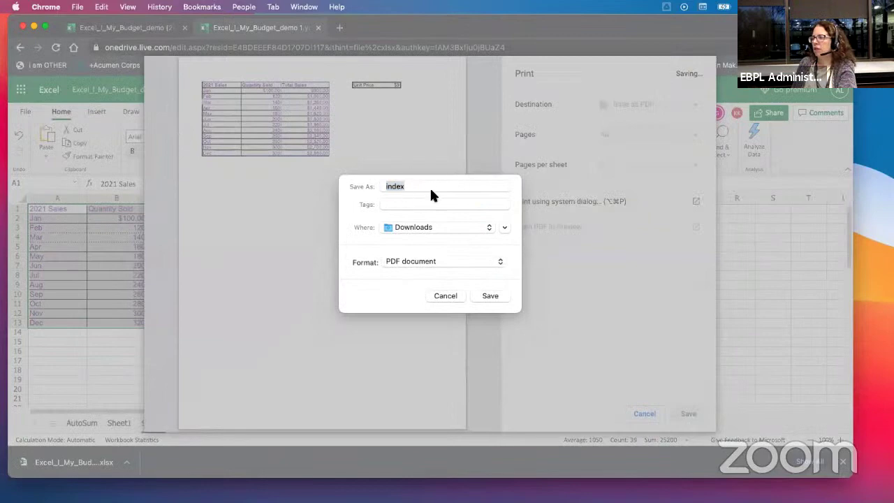
{"action": "left_click", "coordinate": [489, 295]}
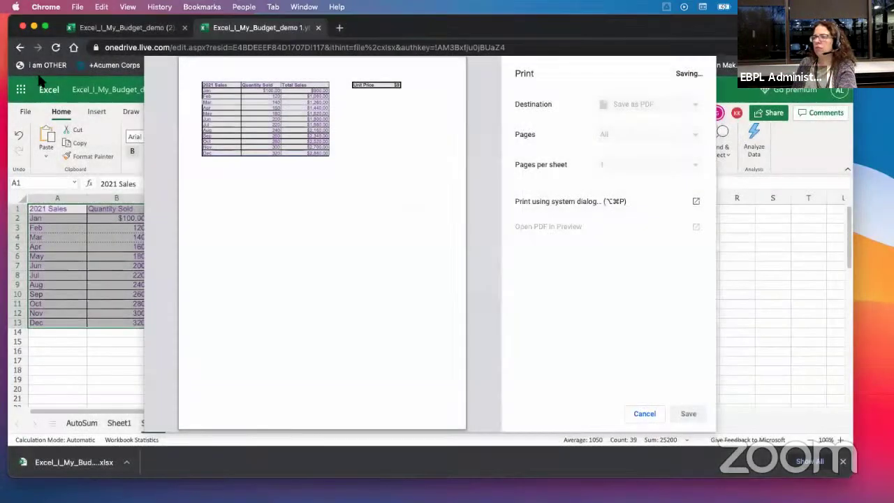
Step: Try renaming the workbook via Save As, and dismiss the Can't Rename Yet error
{"action": "left_click", "coordinate": [22, 91]}
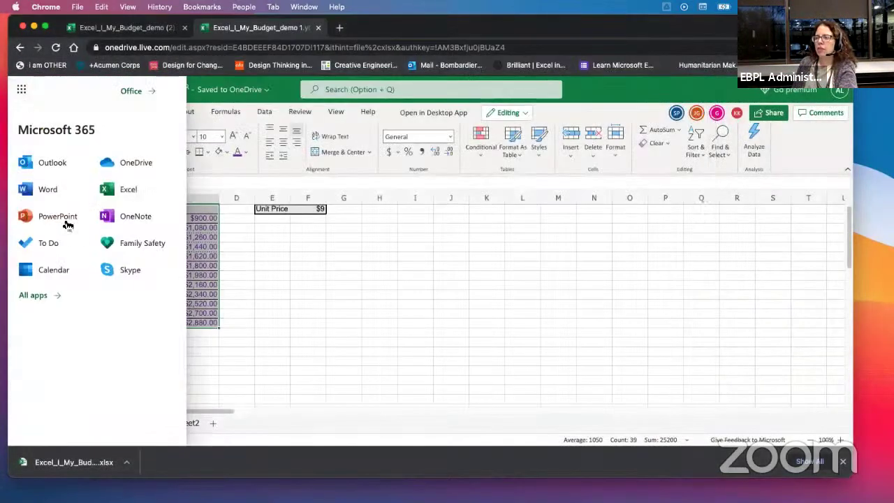
{"action": "left_click", "coordinate": [283, 339]}
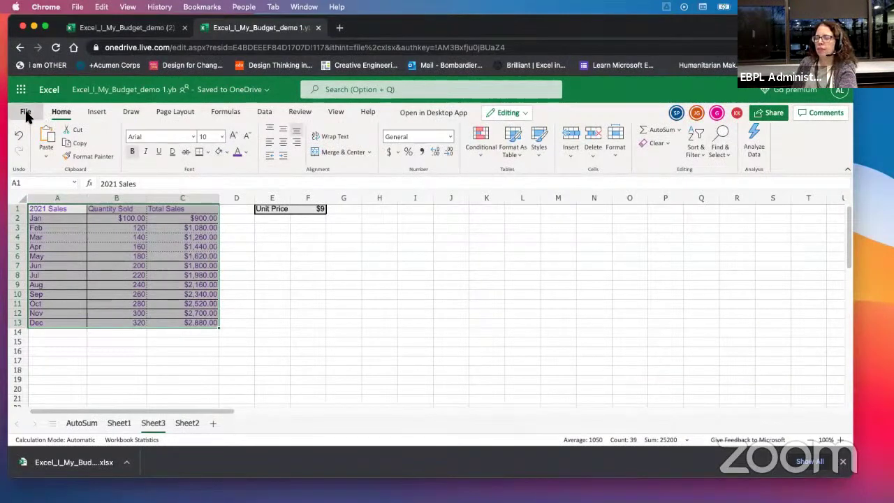
{"action": "left_click", "coordinate": [25, 113]}
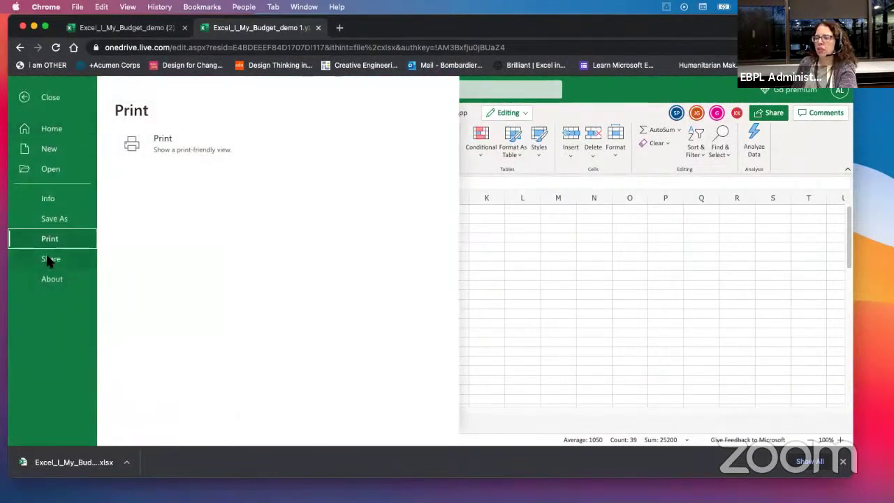
{"action": "left_click", "coordinate": [63, 216]}
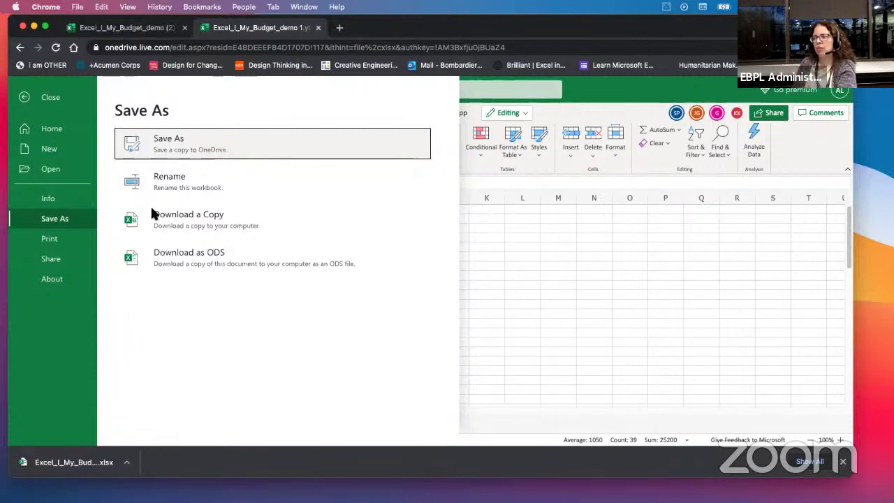
{"action": "left_click", "coordinate": [164, 183]}
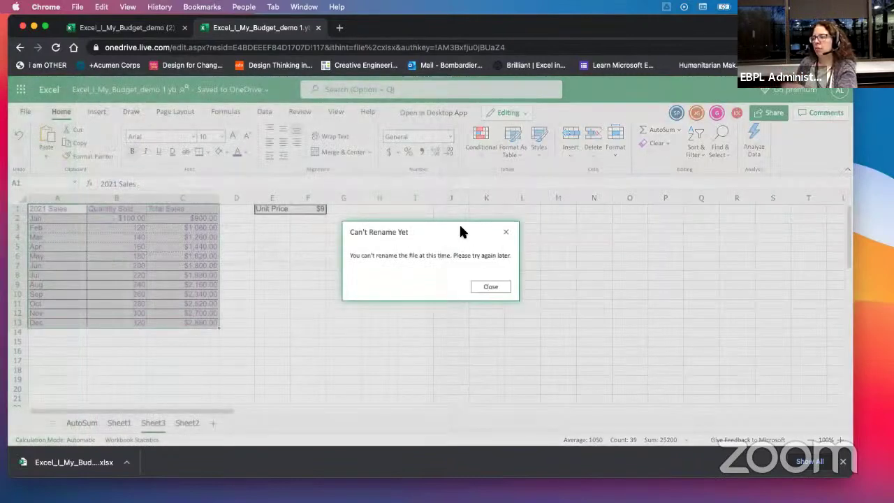
{"action": "left_click", "coordinate": [507, 232]}
Step: Go to the Share section of the workbook's File menu
{"action": "left_click", "coordinate": [25, 111]}
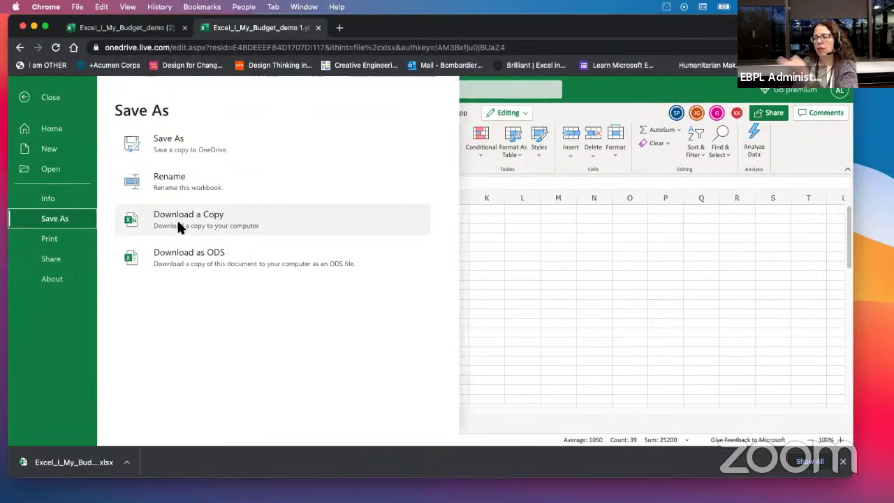
{"action": "left_click", "coordinate": [48, 240]}
{"action": "left_click", "coordinate": [55, 259]}
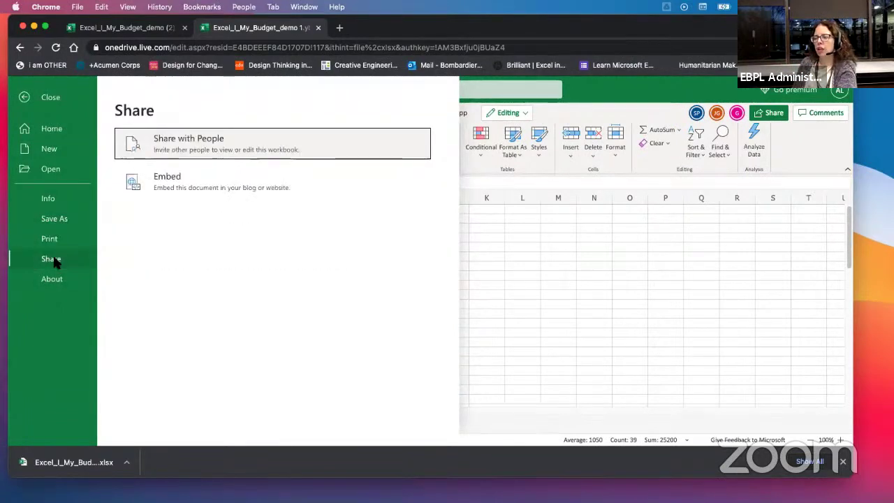
Step: Create and copy a view-only sharing link by unchecking Allow editing
{"action": "left_click", "coordinate": [177, 139]}
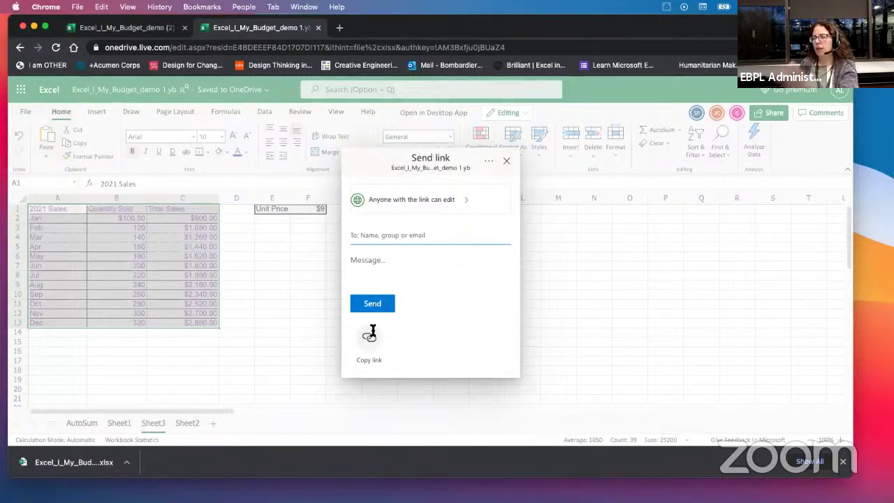
{"action": "left_click", "coordinate": [437, 207]}
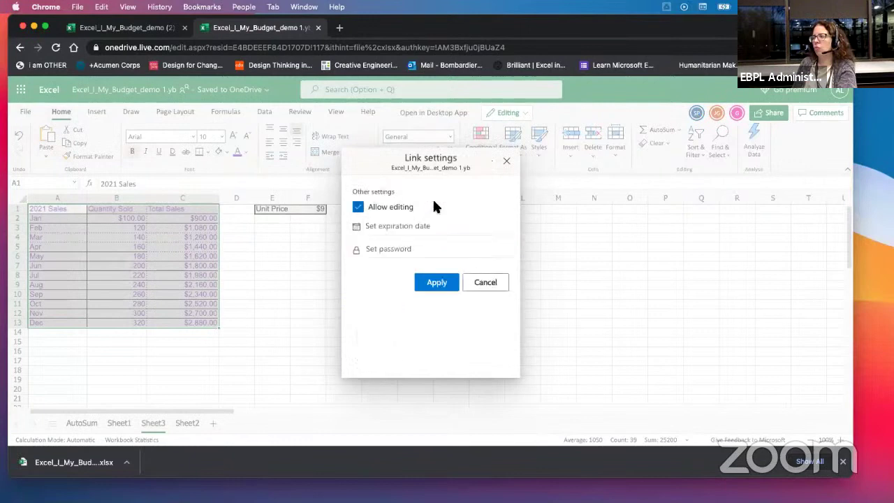
{"action": "left_click", "coordinate": [359, 210]}
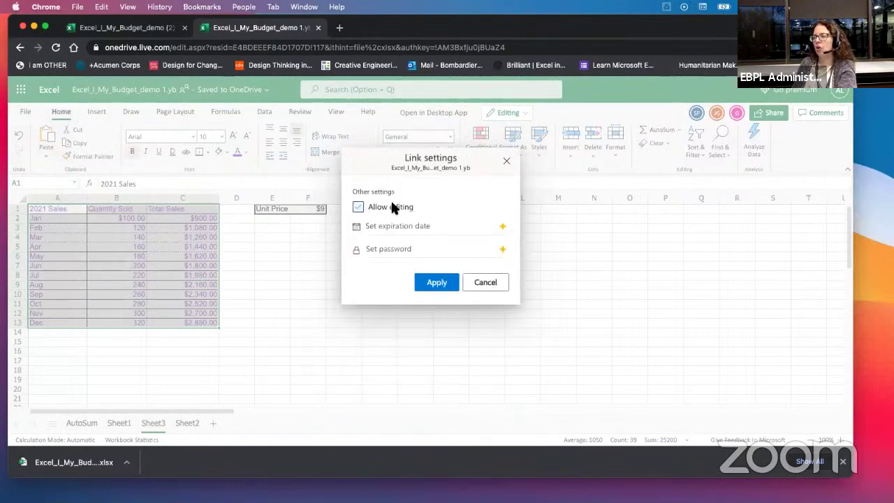
{"action": "left_click", "coordinate": [437, 283]}
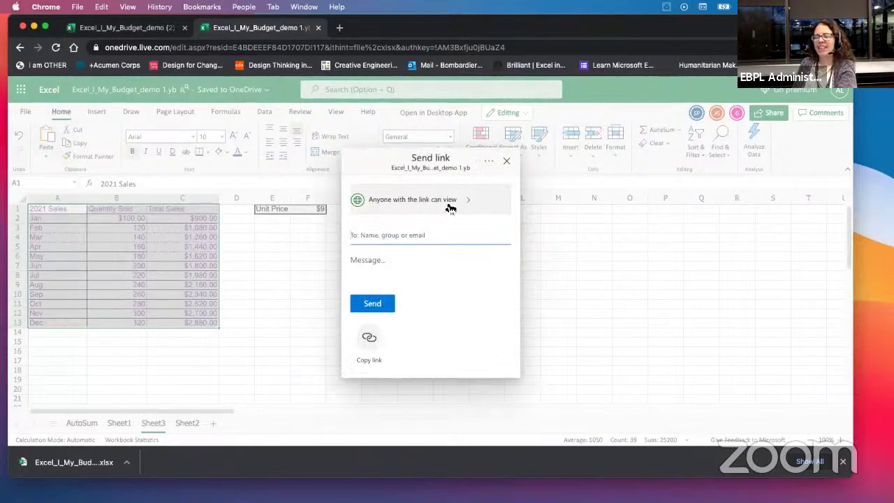
{"action": "left_click", "coordinate": [369, 339]}
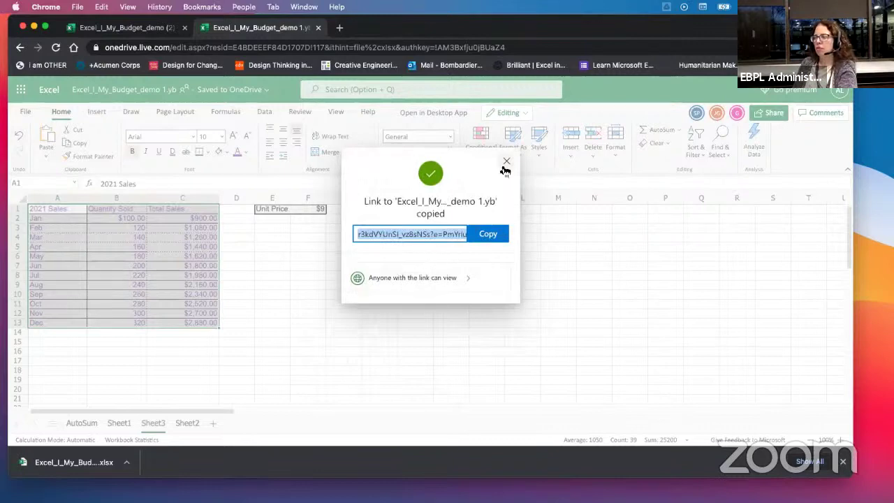
Step: Re-enable editing in link settings and copy the editable sharing link
{"action": "left_click", "coordinate": [419, 281]}
{"action": "left_click", "coordinate": [359, 209]}
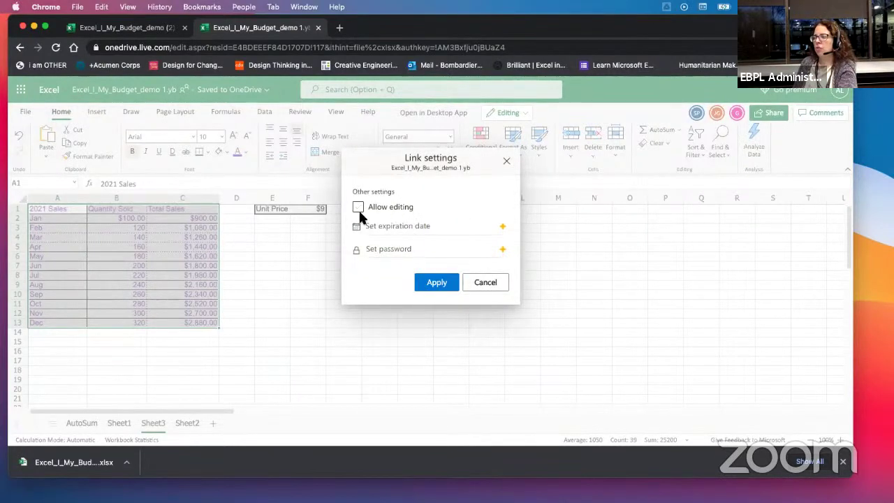
{"action": "left_click", "coordinate": [359, 211]}
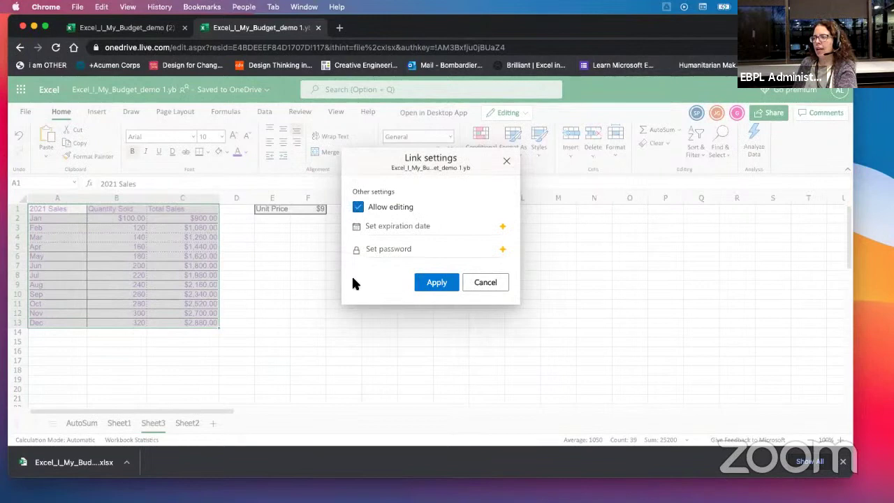
{"action": "left_click", "coordinate": [437, 283]}
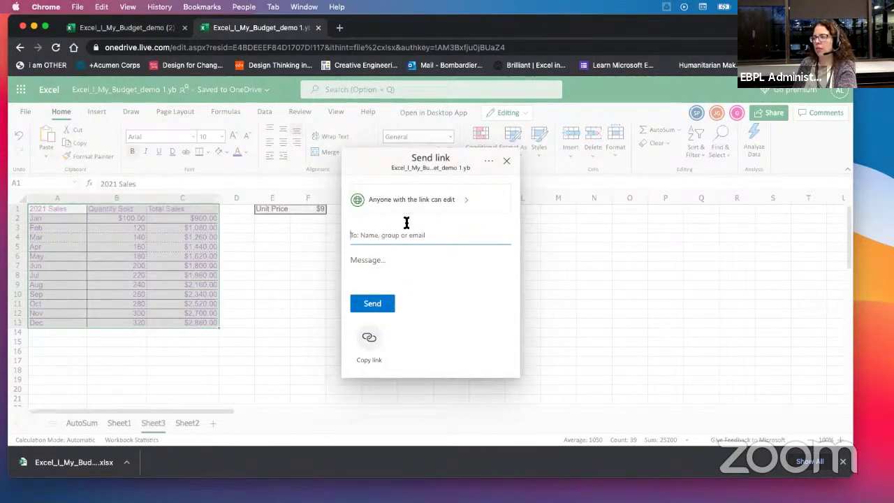
{"action": "left_click", "coordinate": [364, 337]}
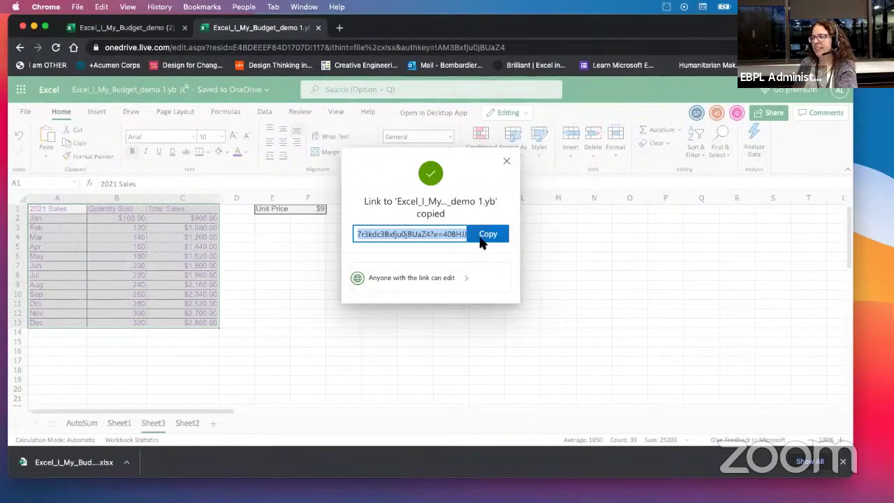
Step: Cancel the reopened link settings and close the Link copied dialog
{"action": "left_click", "coordinate": [461, 281]}
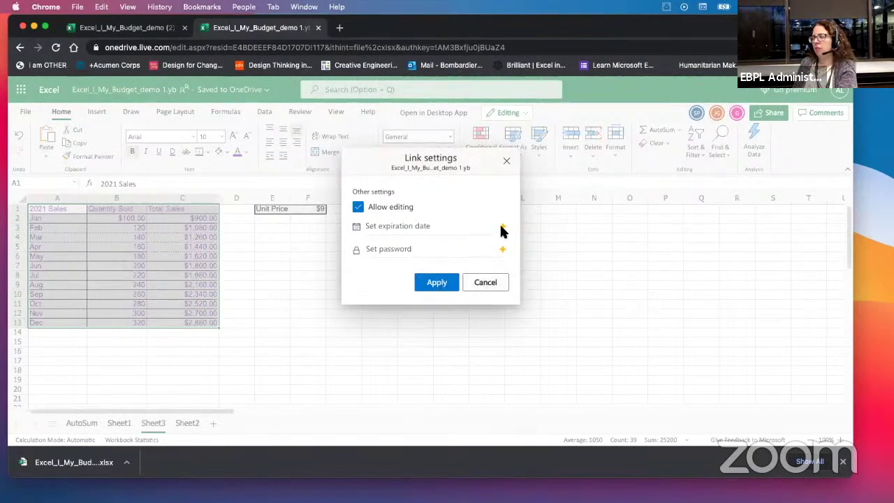
{"action": "left_click", "coordinate": [487, 287]}
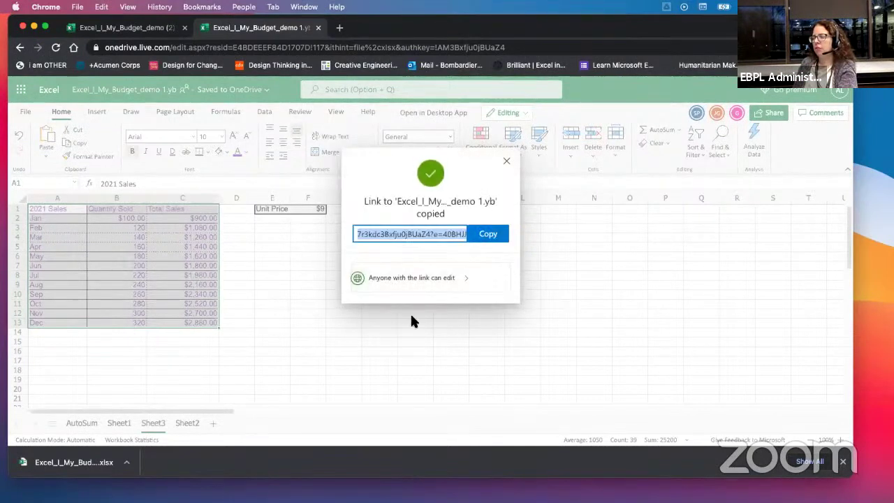
{"action": "left_click", "coordinate": [507, 161]}
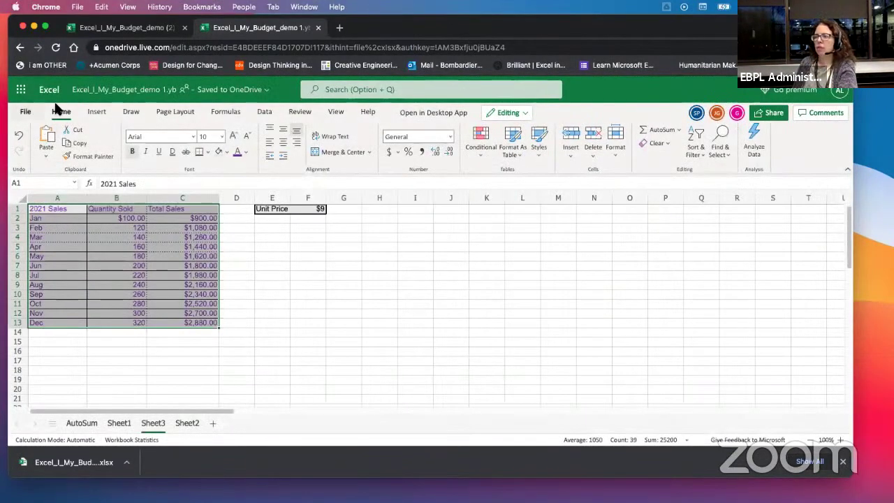
Step: Start Share with People and add the recipient's e-mail address
{"action": "left_click", "coordinate": [26, 111]}
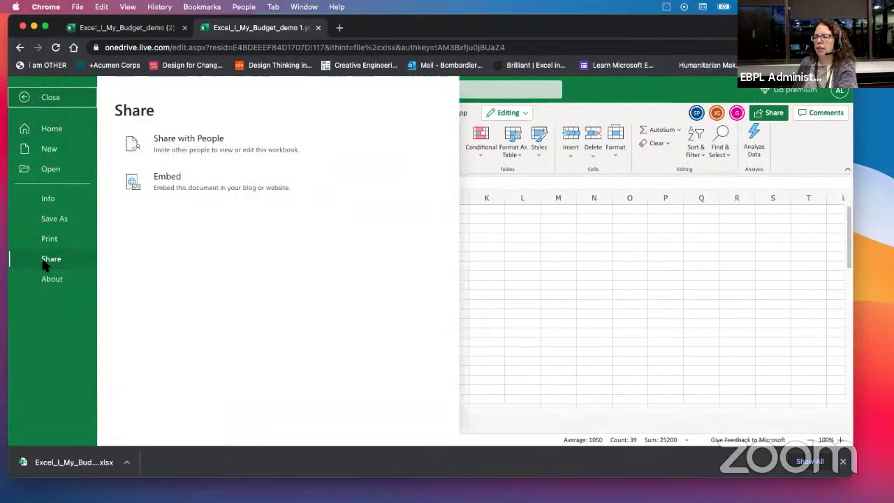
{"action": "left_click", "coordinate": [185, 148]}
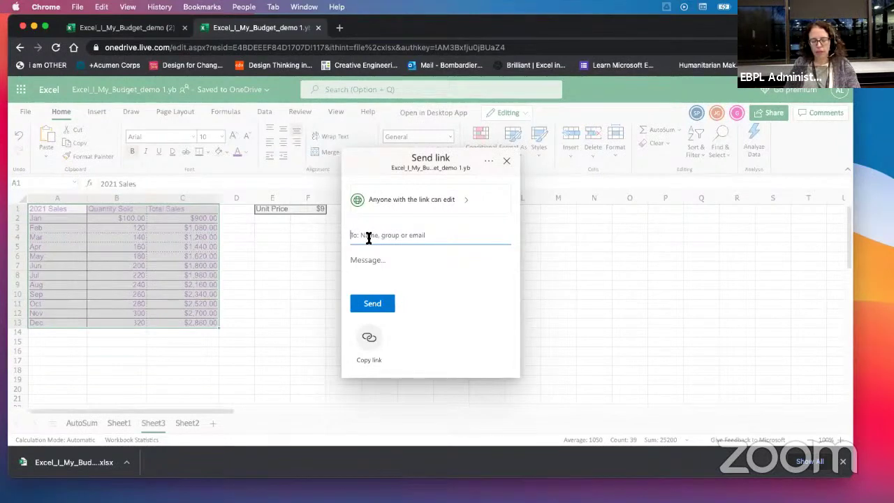
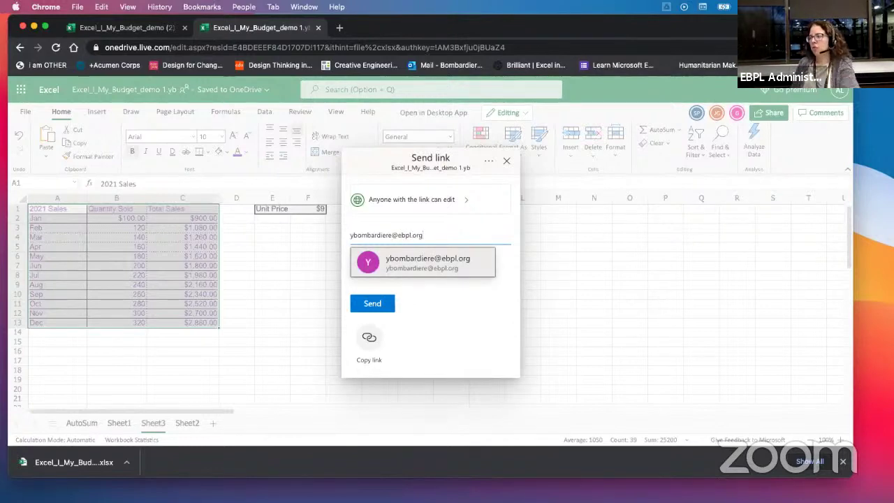
{"action": "left_click", "coordinate": [413, 271]}
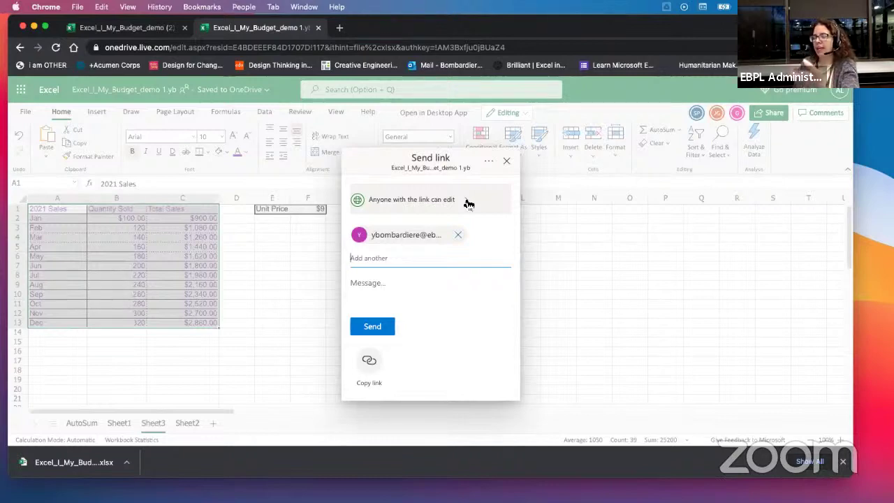
Step: Make the link view-only, add a short message, and send the share email
{"action": "left_click", "coordinate": [468, 203]}
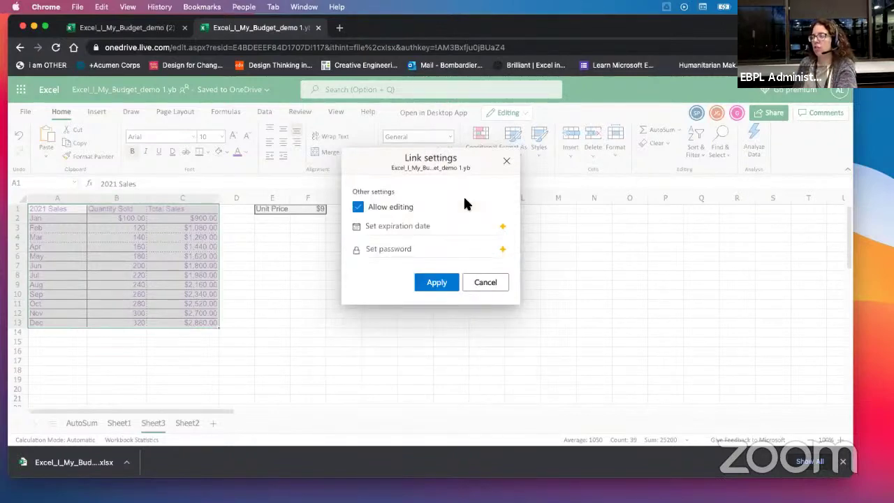
{"action": "left_click", "coordinate": [358, 207]}
{"action": "left_click", "coordinate": [438, 285]}
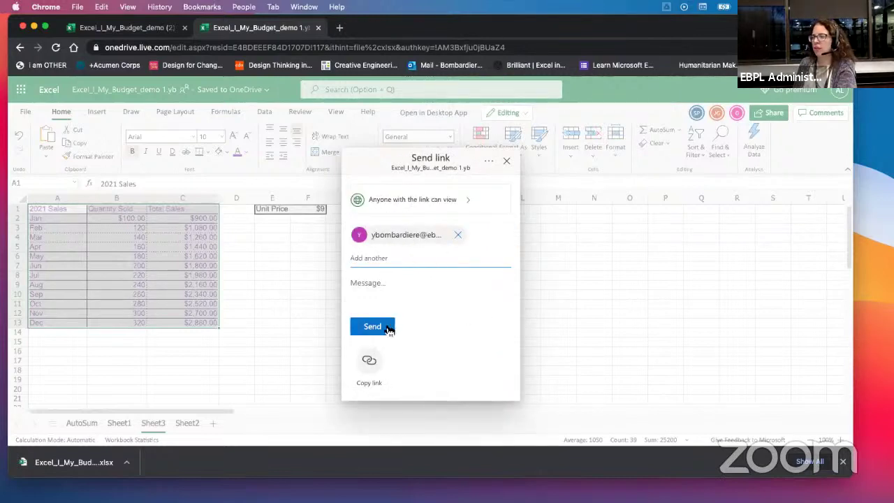
{"action": "left_click", "coordinate": [366, 280]}
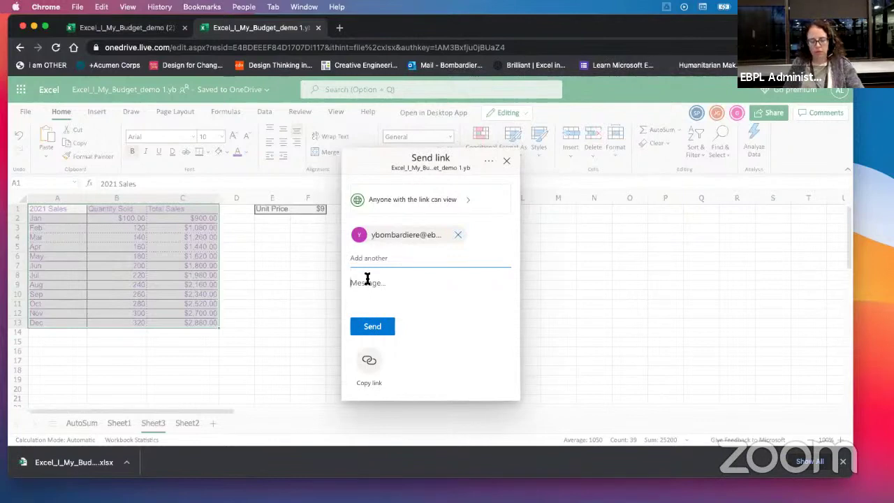
{"action": "type", "text": "t=file"}
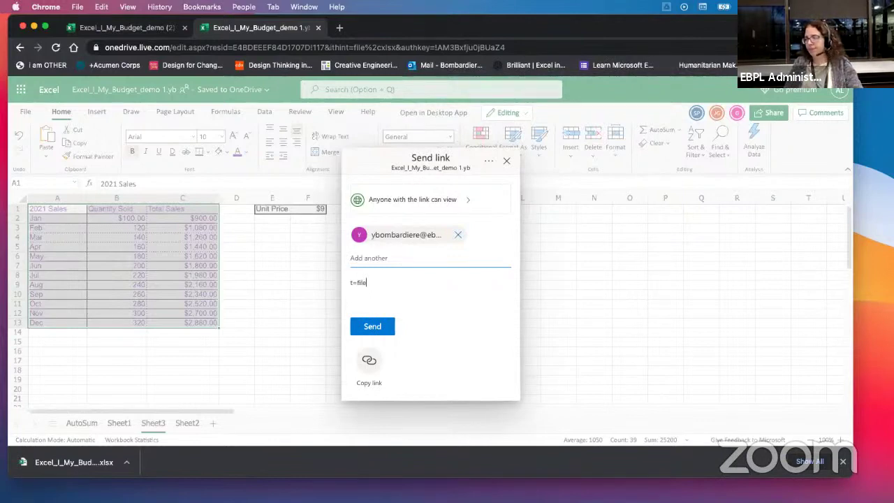
{"action": "key", "text": "BackSpace"}
{"action": "key", "text": "BackSpace"}
{"action": "key", "text": "BackSpace"}
{"action": "key", "text": "BackSpace"}
{"action": "key", "text": "BackSpace"}
{"action": "key", "text": "BackSpace"}
{"action": "type", "text": "t"}
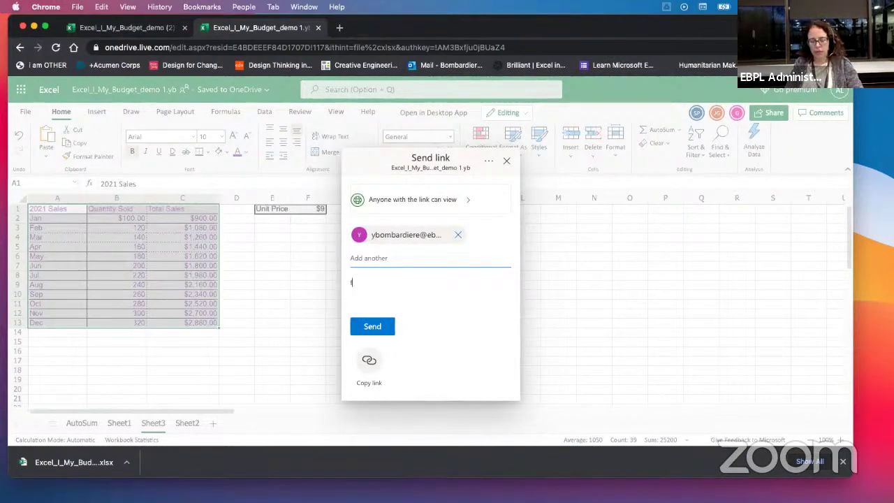
{"action": "type", "text": "ile"}
{"action": "left_click", "coordinate": [373, 326]}
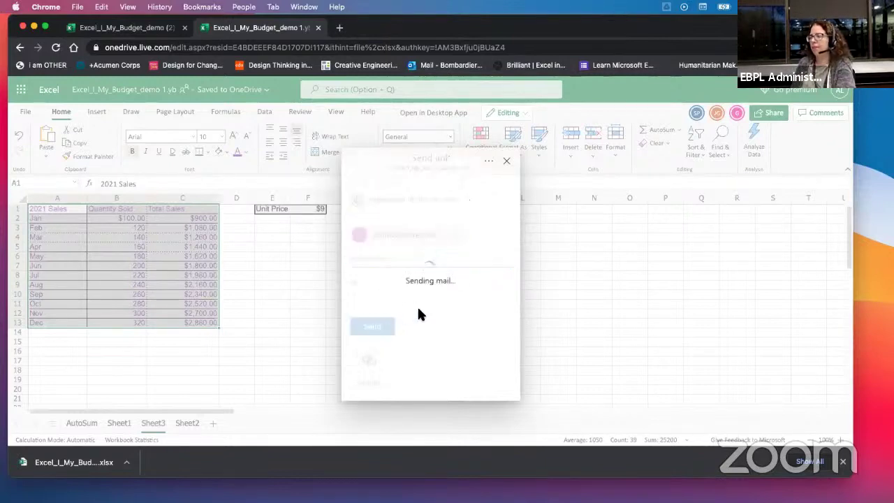
Step: Close the Link sent confirmation and reposition the Outlook notification window
{"action": "left_click", "coordinate": [507, 163]}
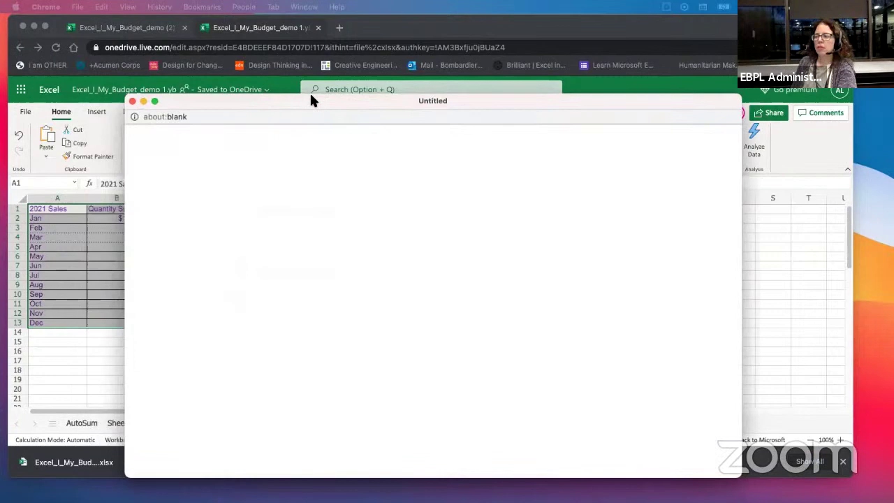
{"action": "left_click_drag", "start_coordinate": [309, 94], "coordinate": [337, 77]}
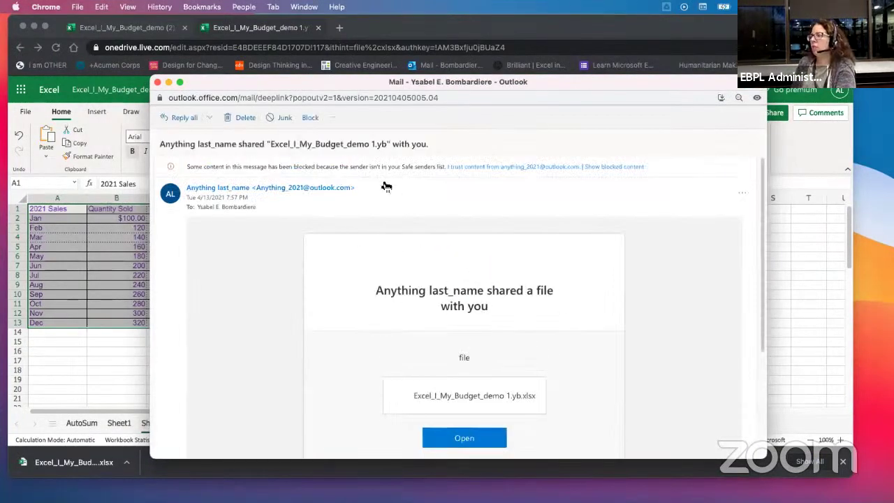
Step: Show the notification's blocked images and move the Outlook popup up and left
{"action": "left_click", "coordinate": [472, 172]}
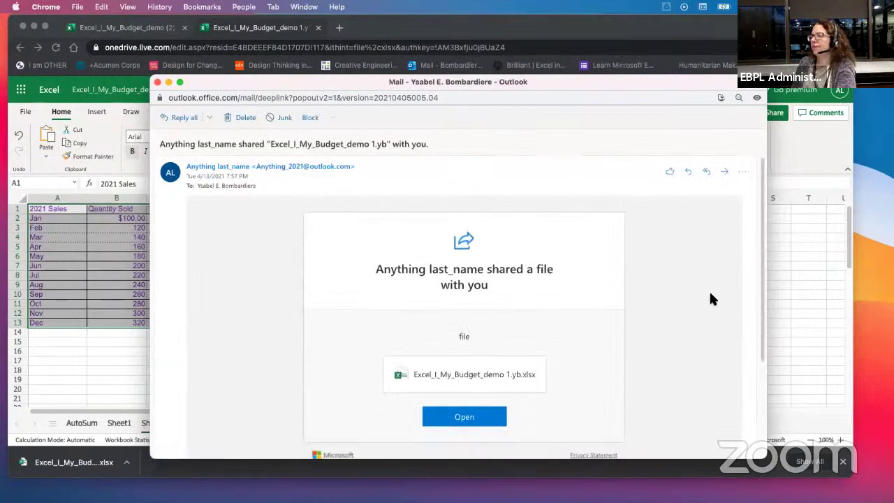
{"action": "scroll", "coordinate": [706, 294], "scroll_direction": "down", "scroll_amount": 2}
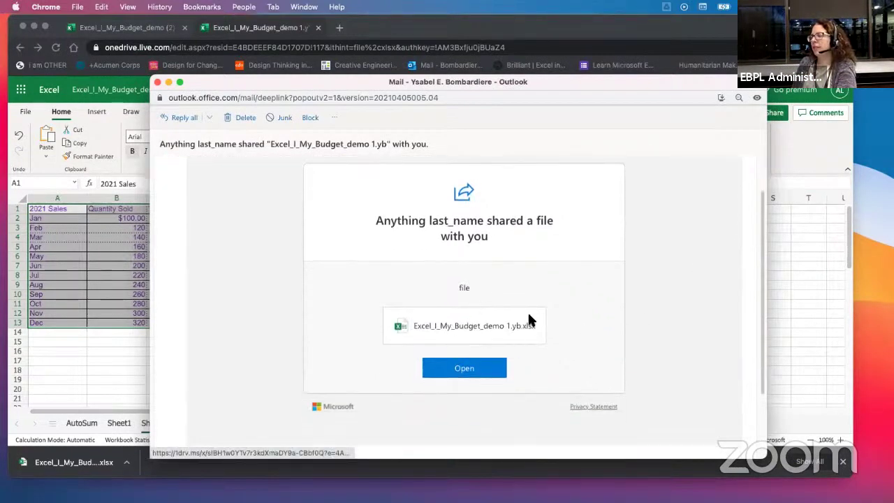
{"action": "scroll", "coordinate": [639, 315], "scroll_direction": "up", "scroll_amount": 2}
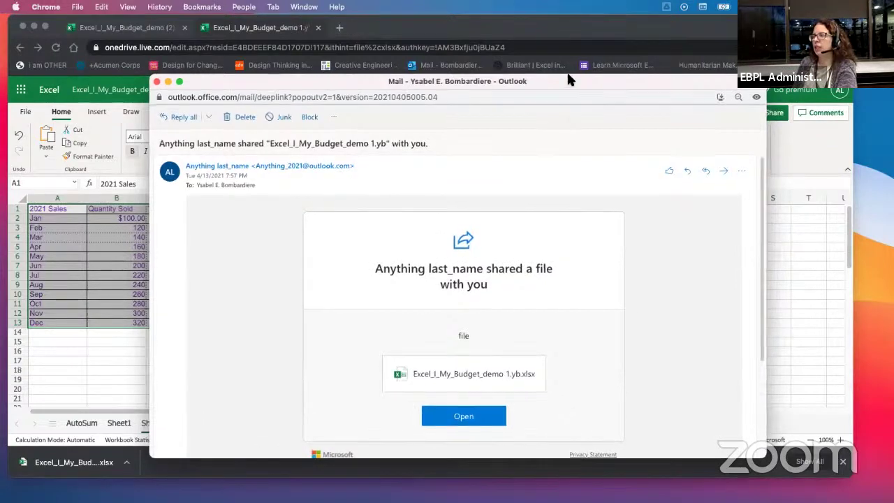
{"action": "left_click_drag", "start_coordinate": [574, 82], "coordinate": [524, 34]}
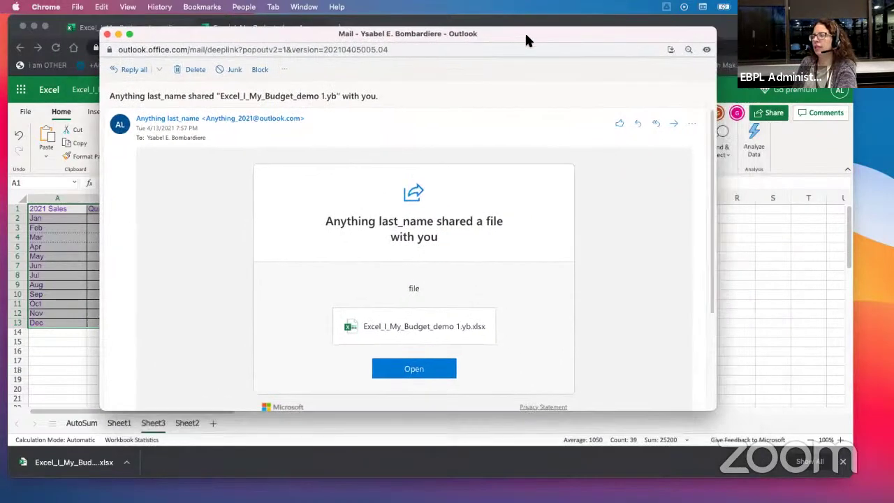
{"action": "left_click", "coordinate": [416, 331]}
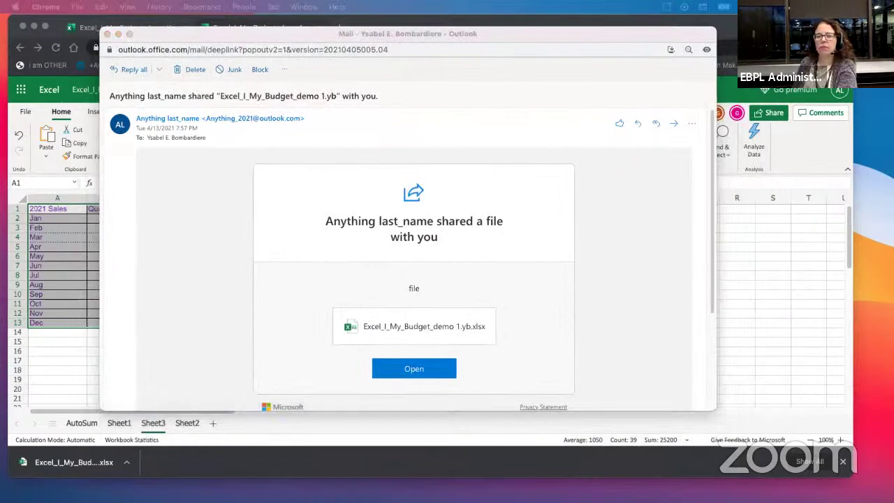